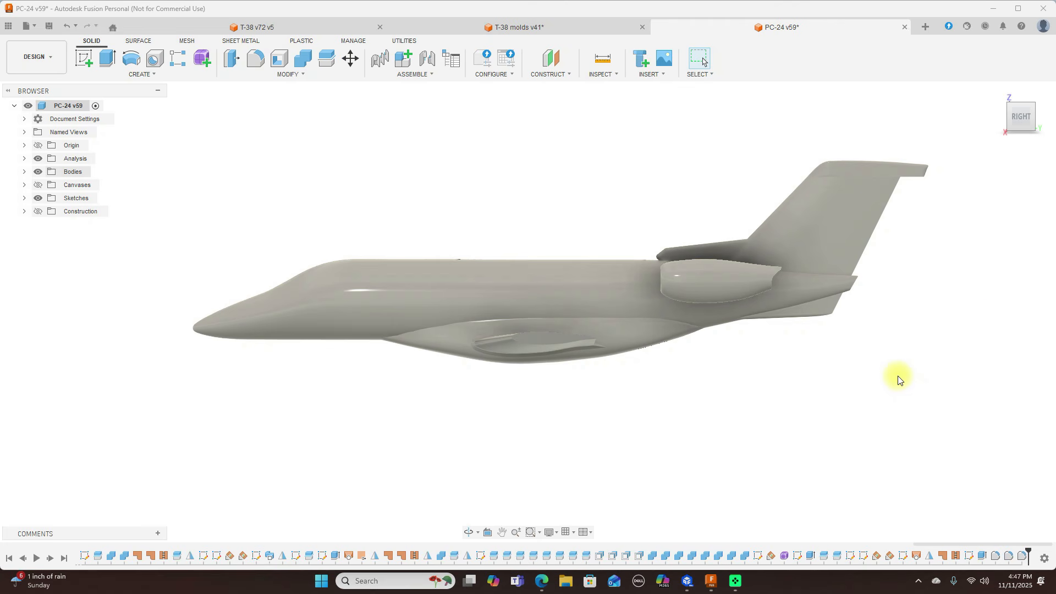
Step: Examine the complete aircraft model from the front, the right side and above
click(1009, 115)
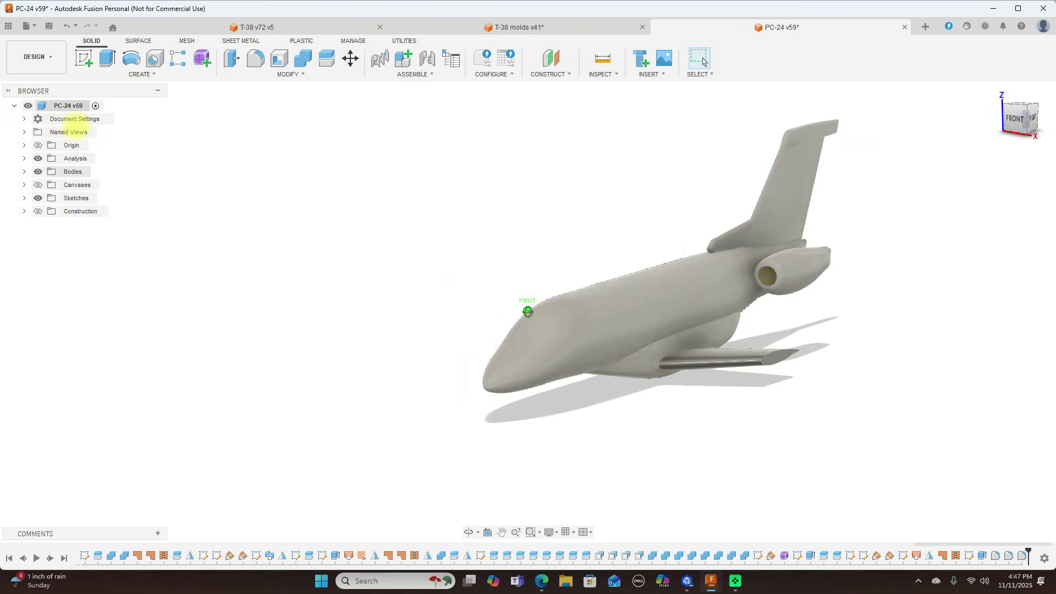
click(1022, 115)
click(1021, 118)
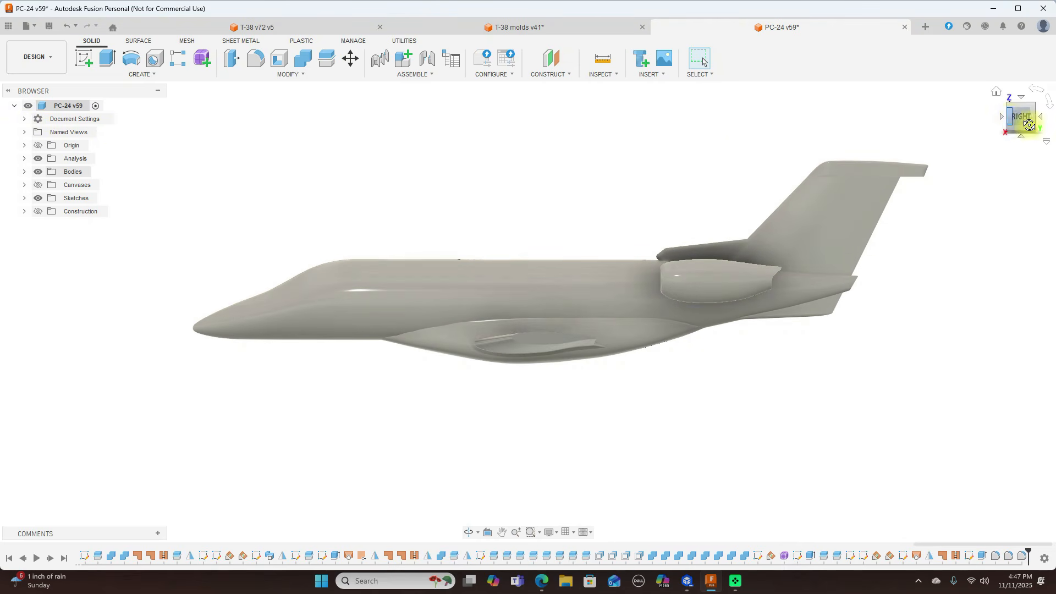
click(1020, 127)
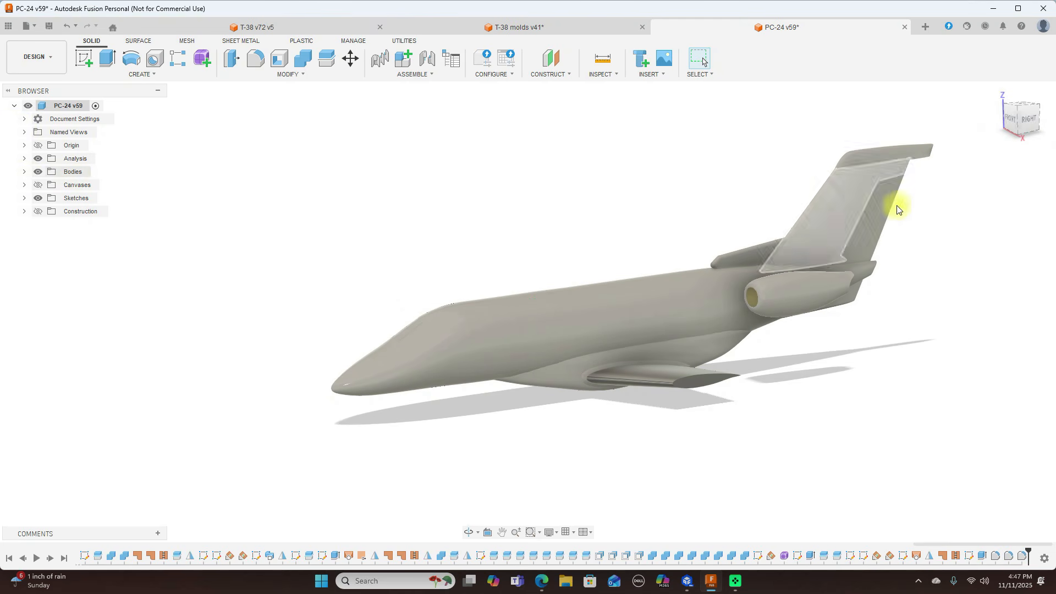
click(1016, 128)
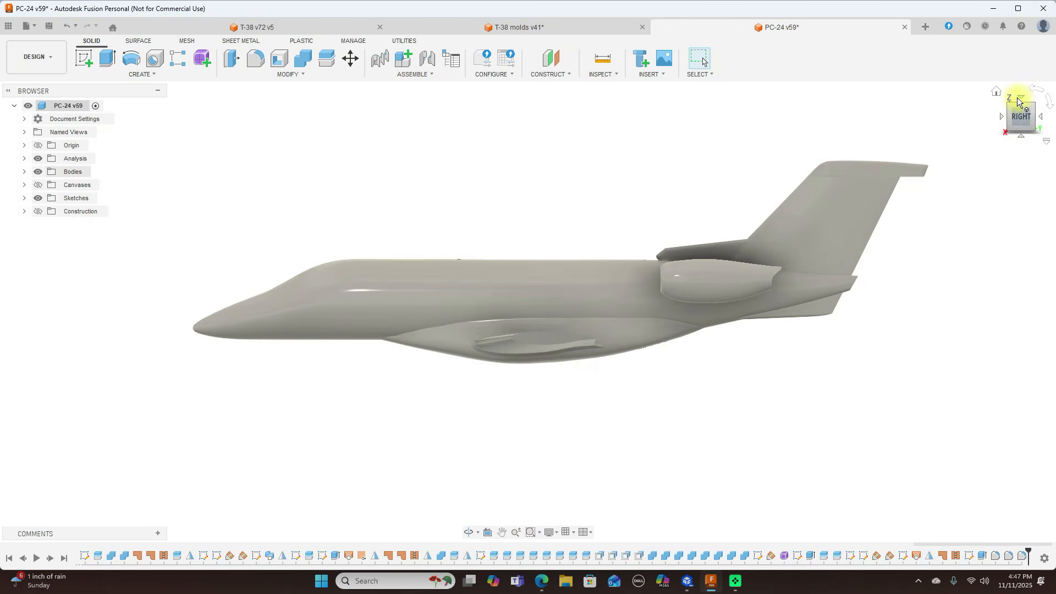
click(1020, 99)
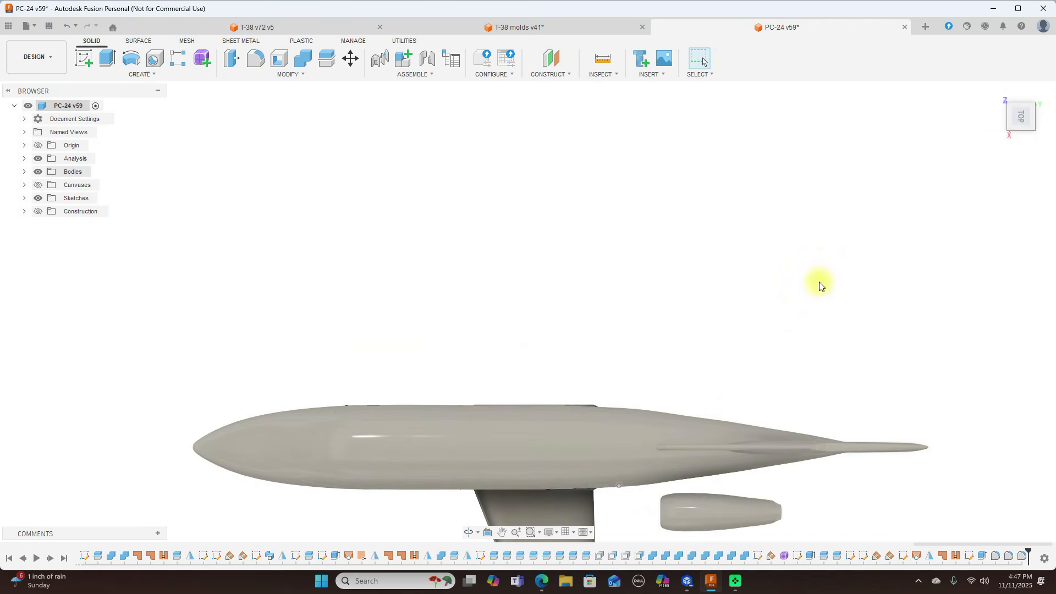
click(1022, 132)
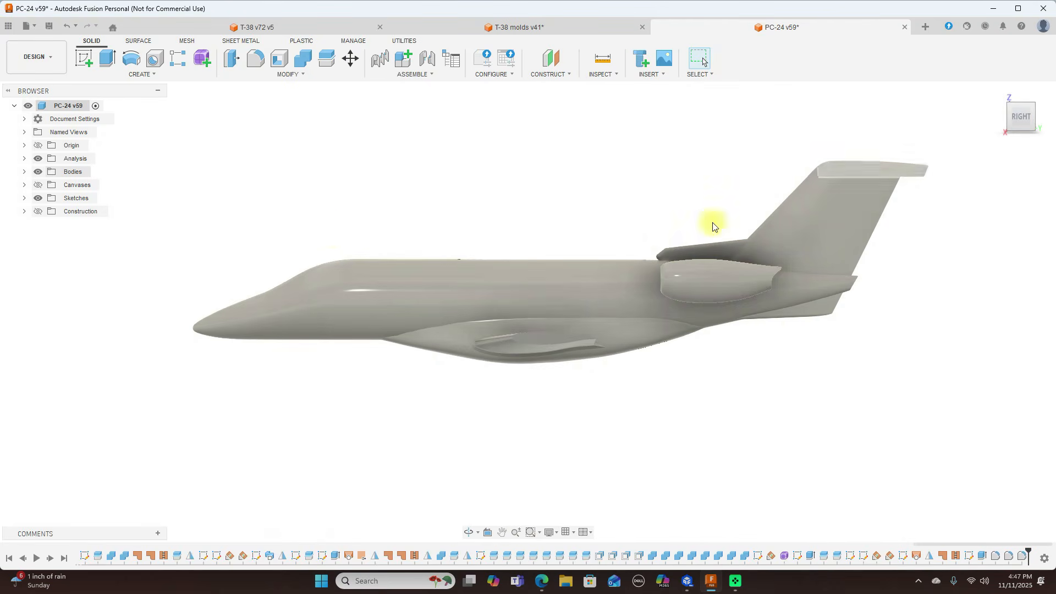
Step: Hide the tail and engine bodies: Body27, Body53, Body60, Rudder and Body59
click(24, 172)
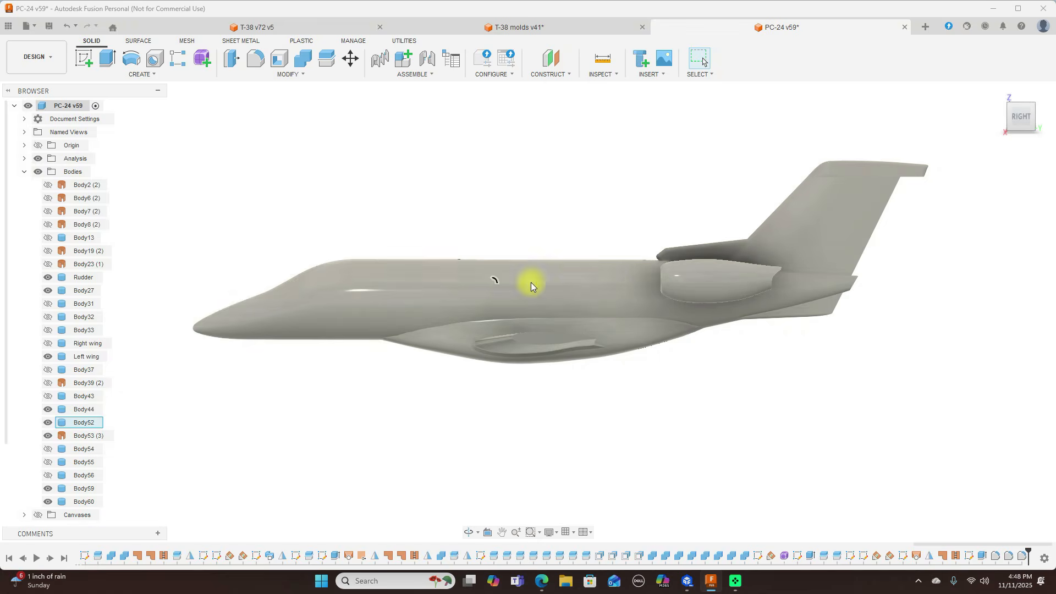
click(48, 290)
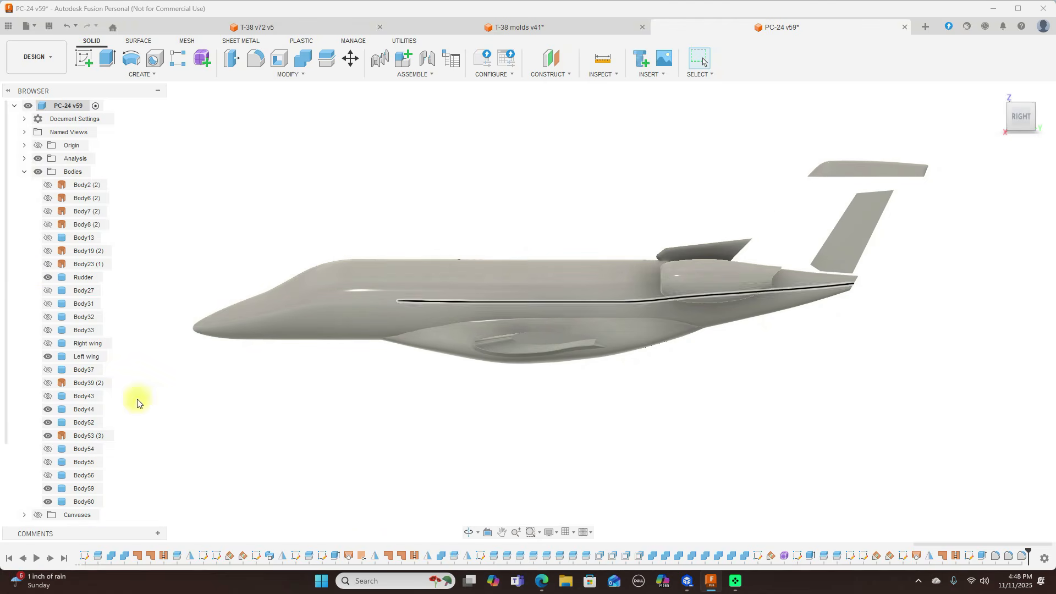
click(48, 436)
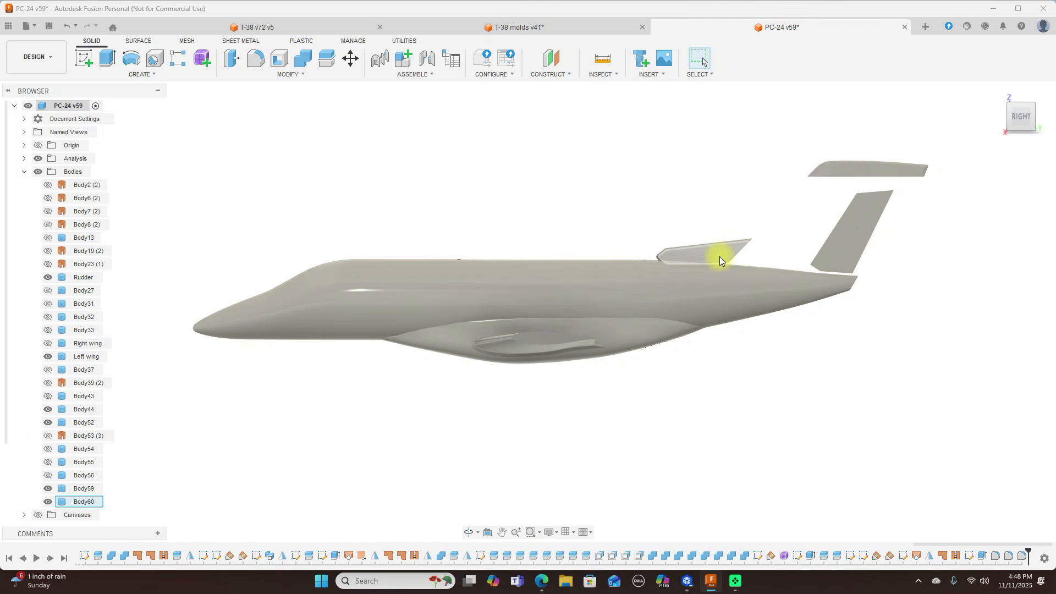
click(47, 501)
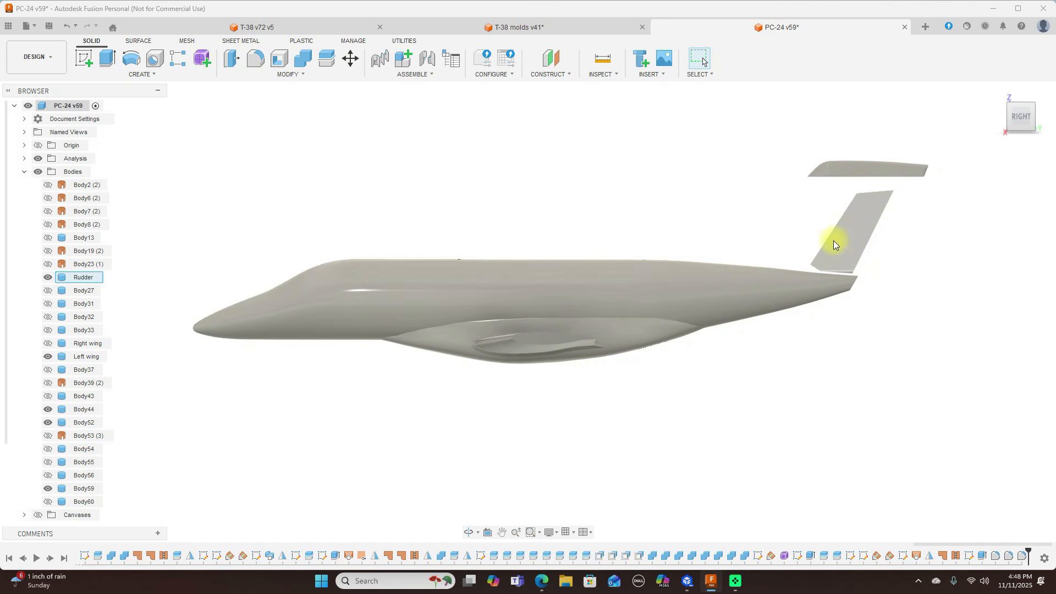
click(48, 277)
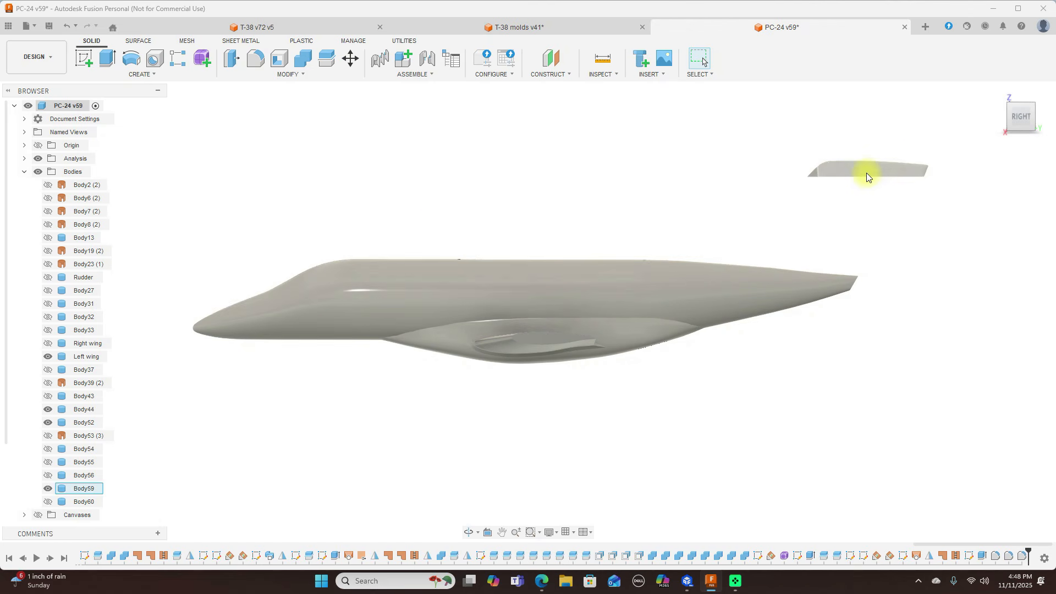
click(48, 488)
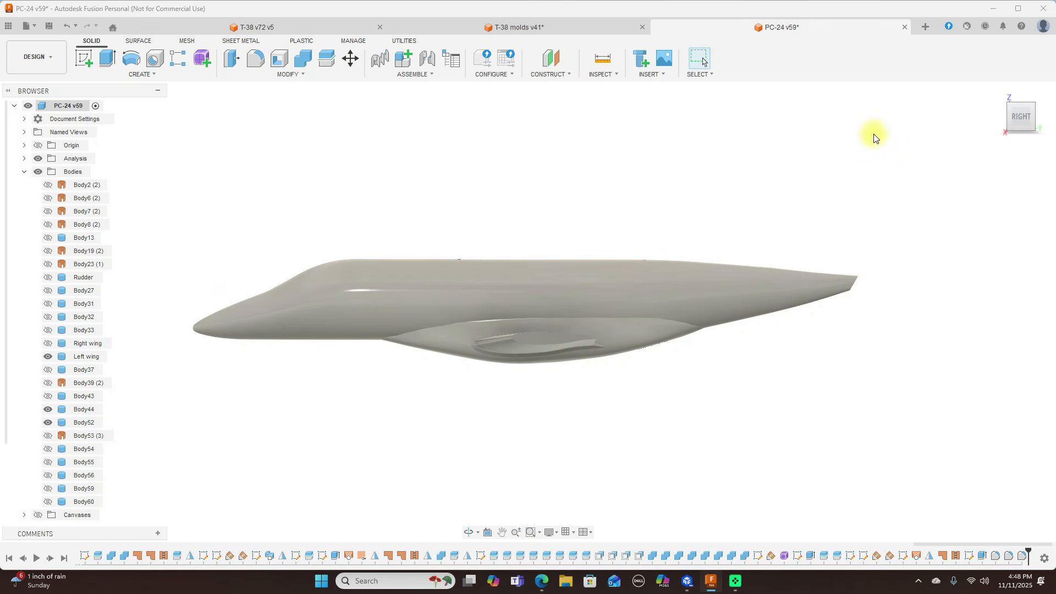
Step: Hide the Left wing and the belly fairing Body44, leaving only the fuselage Body52 shown
drag(1007, 116, 1055, 126)
drag(6, 126, 10, 126)
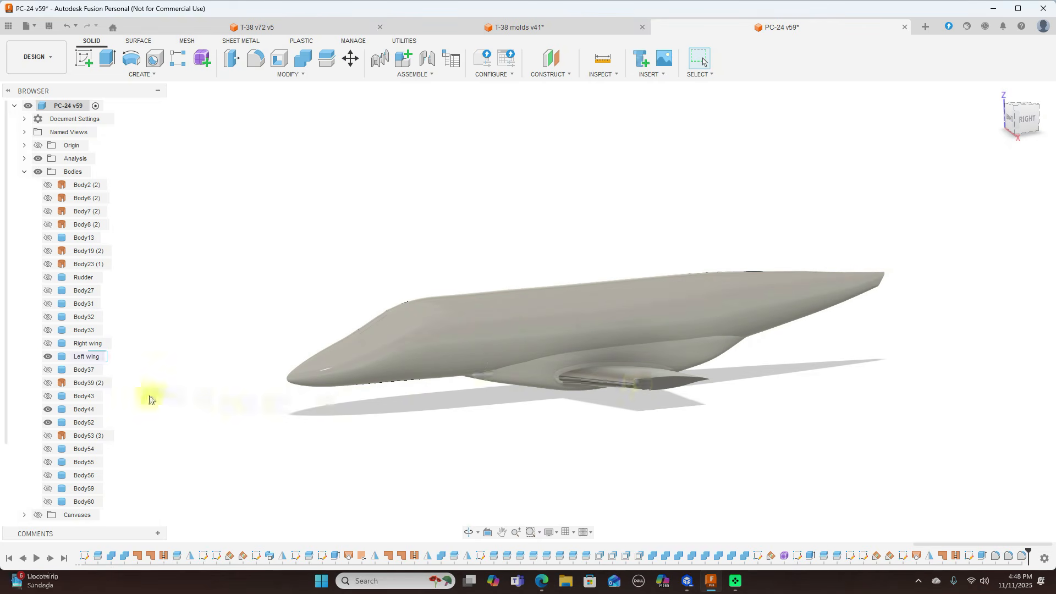
click(48, 356)
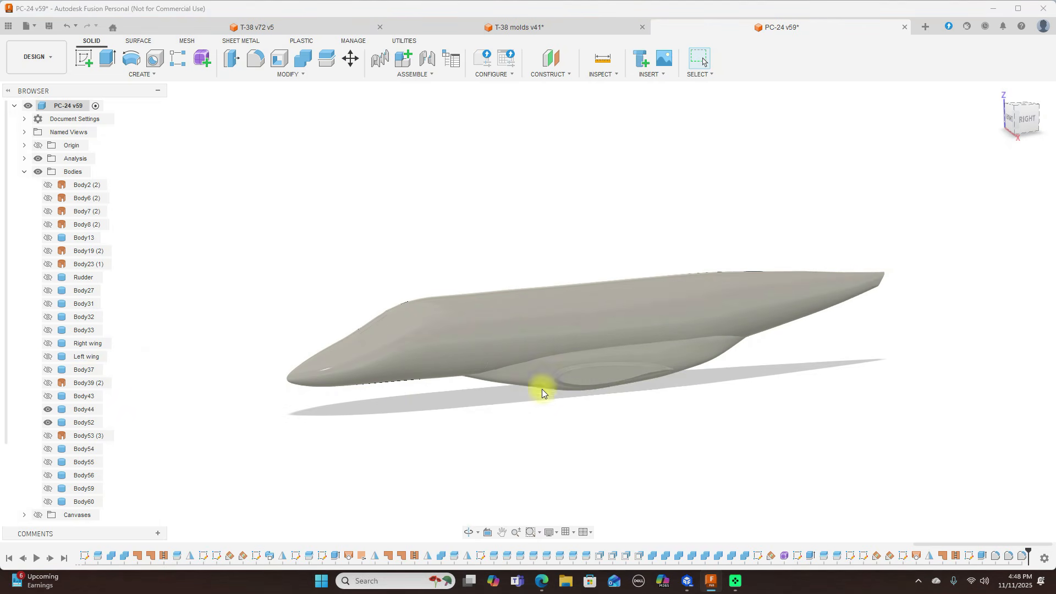
click(48, 408)
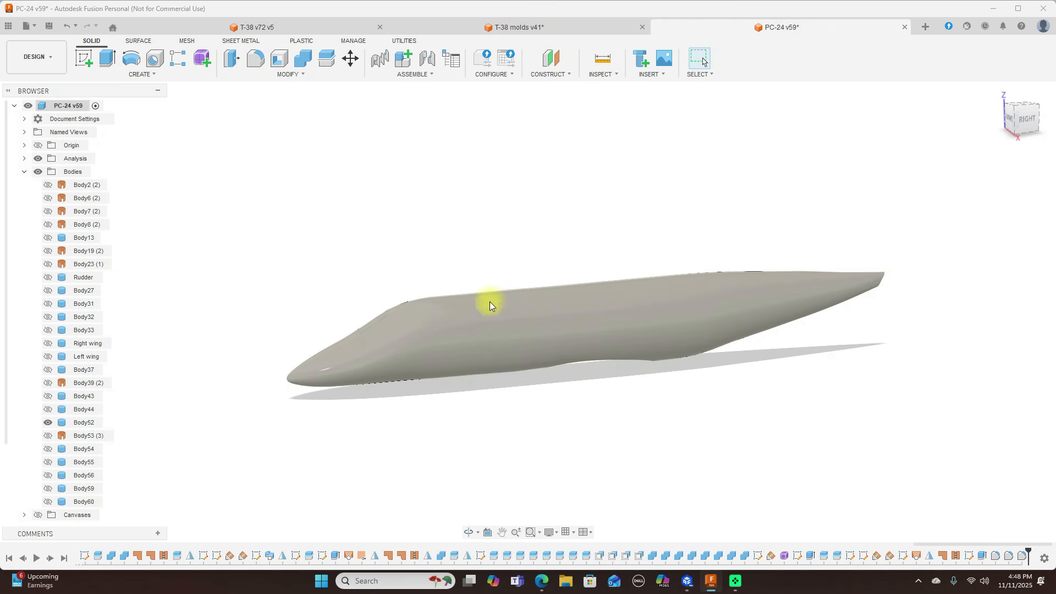
Step: Show the fuselage in the right side view with the shaded with visible edges visual style
click(1031, 122)
mouse_move(1026, 130)
mouse_down()
mouse_move(1027, 119)
mouse_move(1022, 141)
mouse_move(999, 155)
mouse_move(1036, 144)
mouse_up()
click(1029, 130)
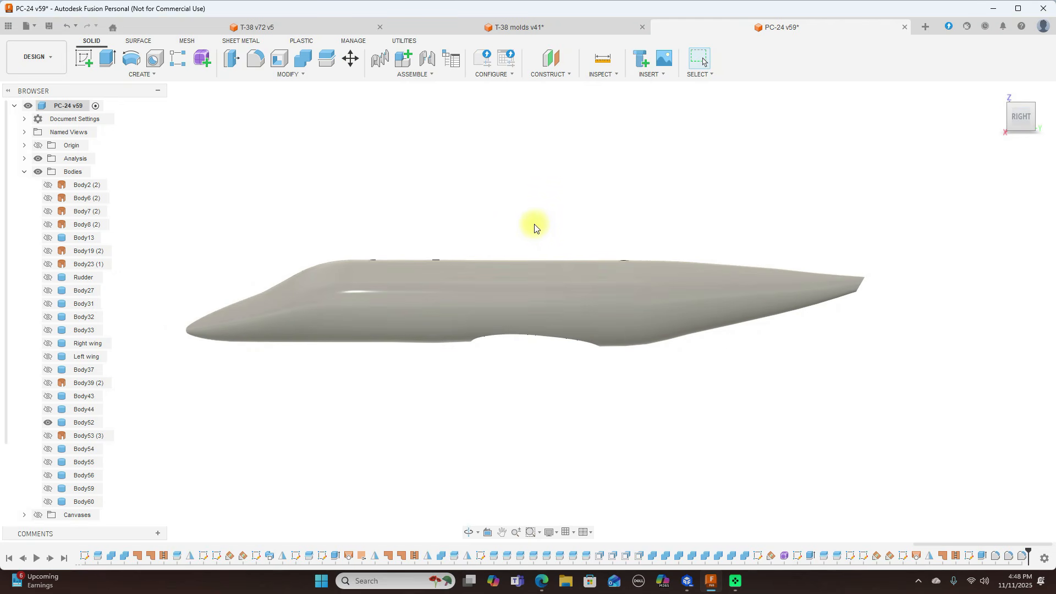
key(ctrl+6)
middle_drag(540, 215, 627, 240)
scroll(627, 241, down, 1)
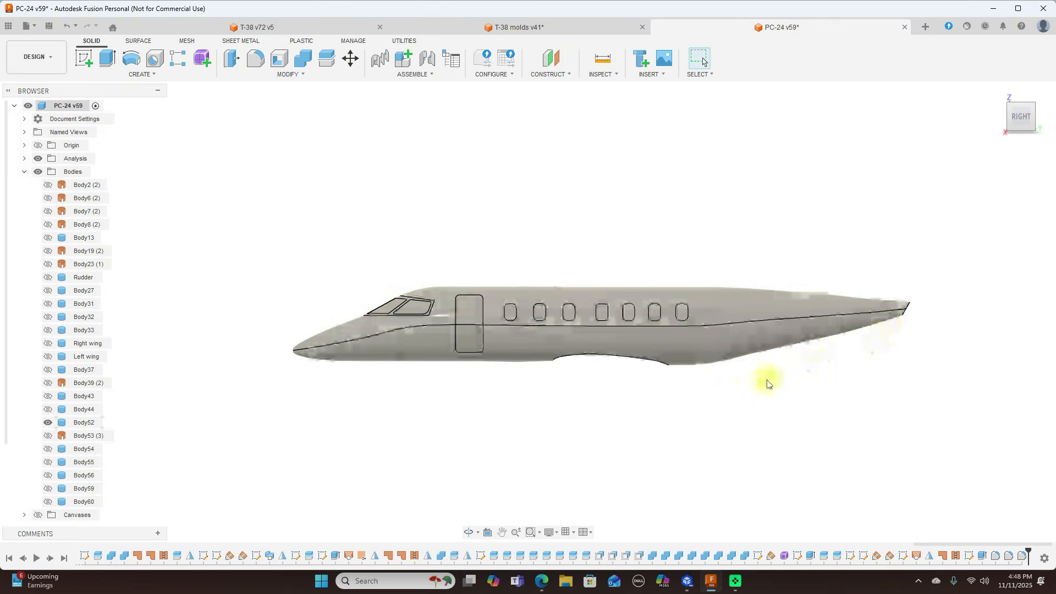
scroll(572, 375, up, 2)
scroll(573, 376, down, 1)
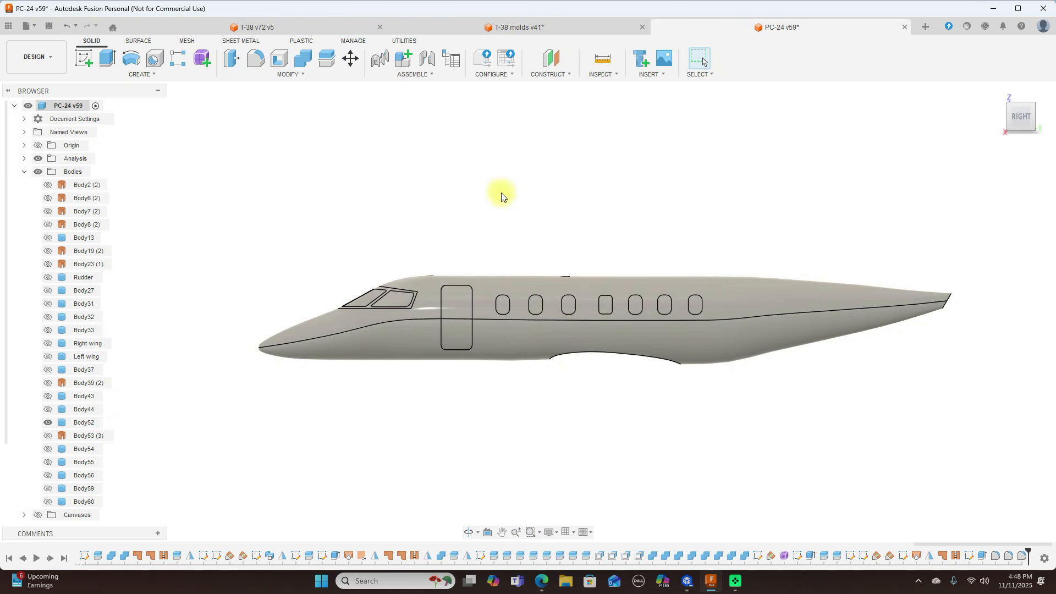
Step: Start a new sketch on the fuselage's side-view plane
click(292, 145)
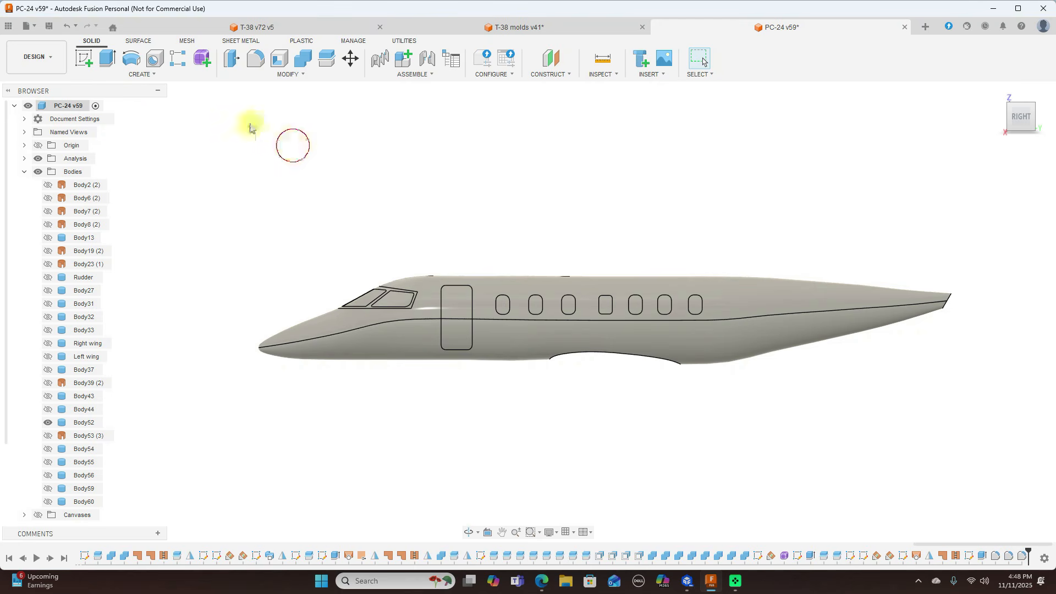
click(90, 57)
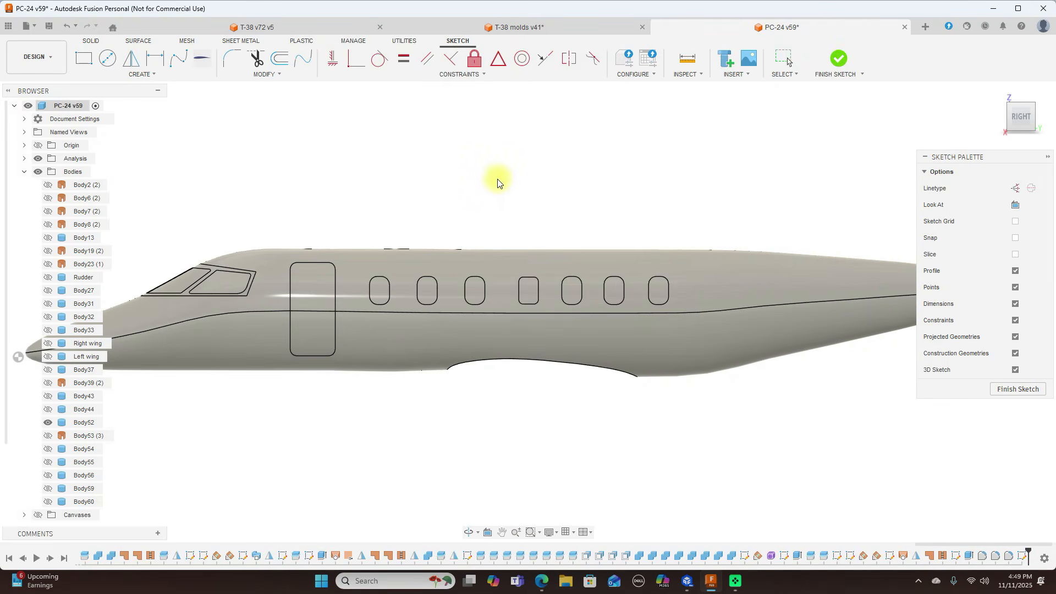
scroll(574, 176, down, 4)
middle_drag(588, 167, 575, 199)
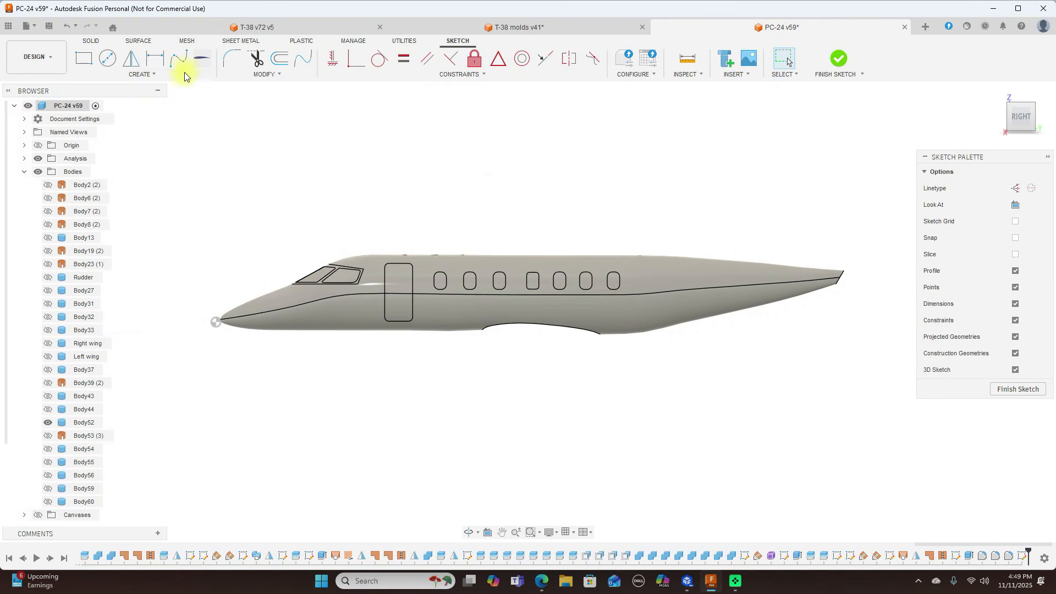
Step: Draw a fit point spline slightly above the fuselage, following its upper contour from the nose over the windshield and roof to the tail
click(178, 58)
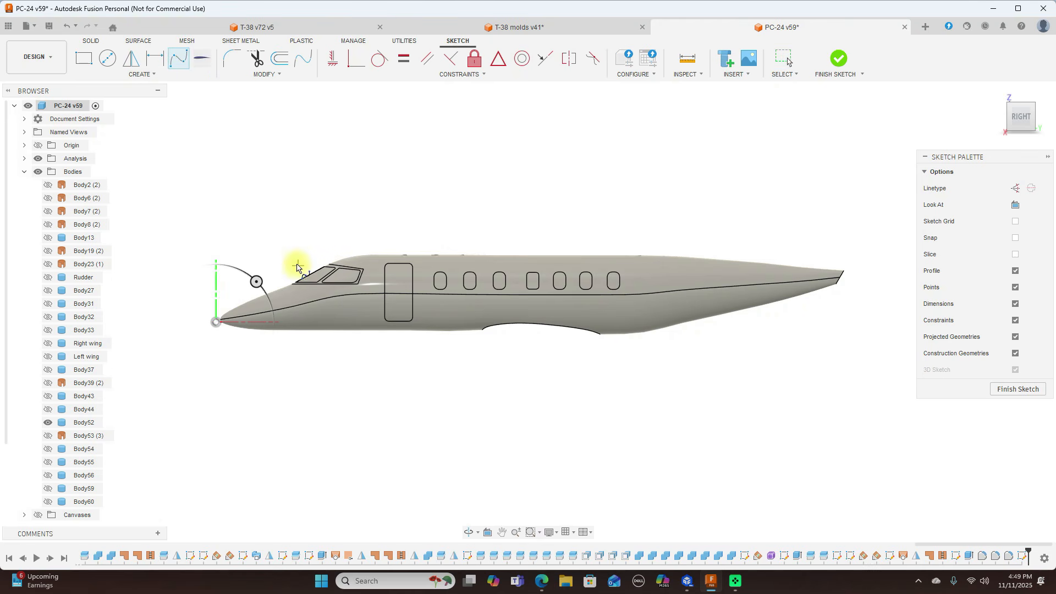
scroll(266, 257, up, 1)
scroll(264, 259, down, 1)
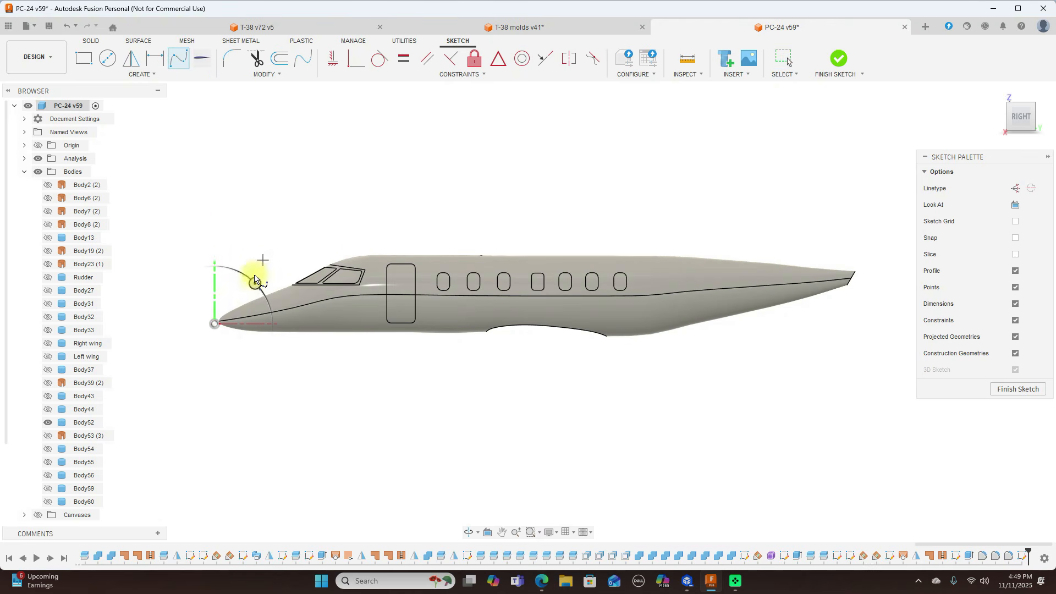
click(214, 310)
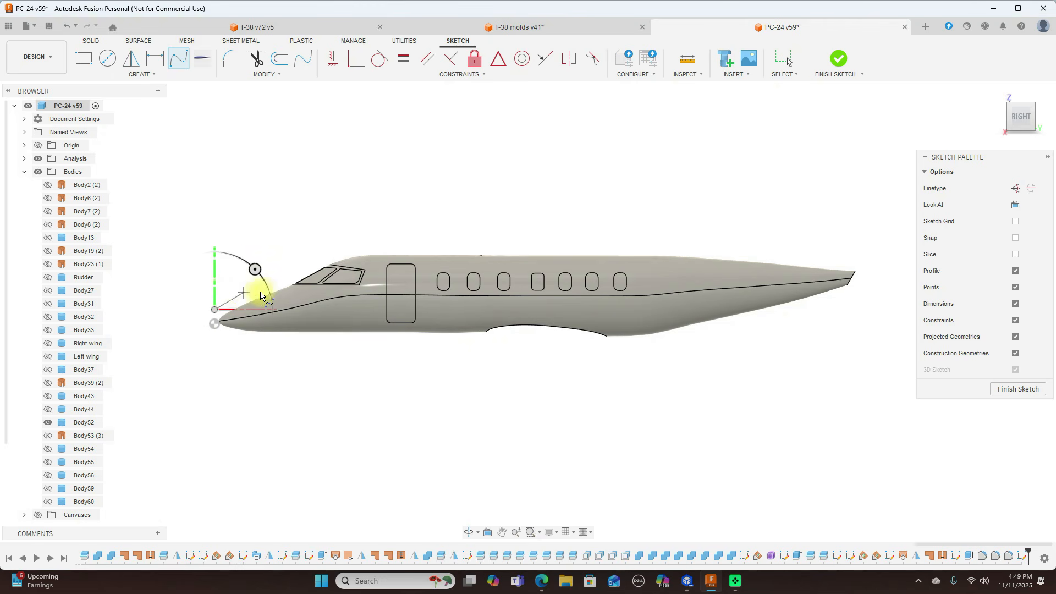
click(282, 283)
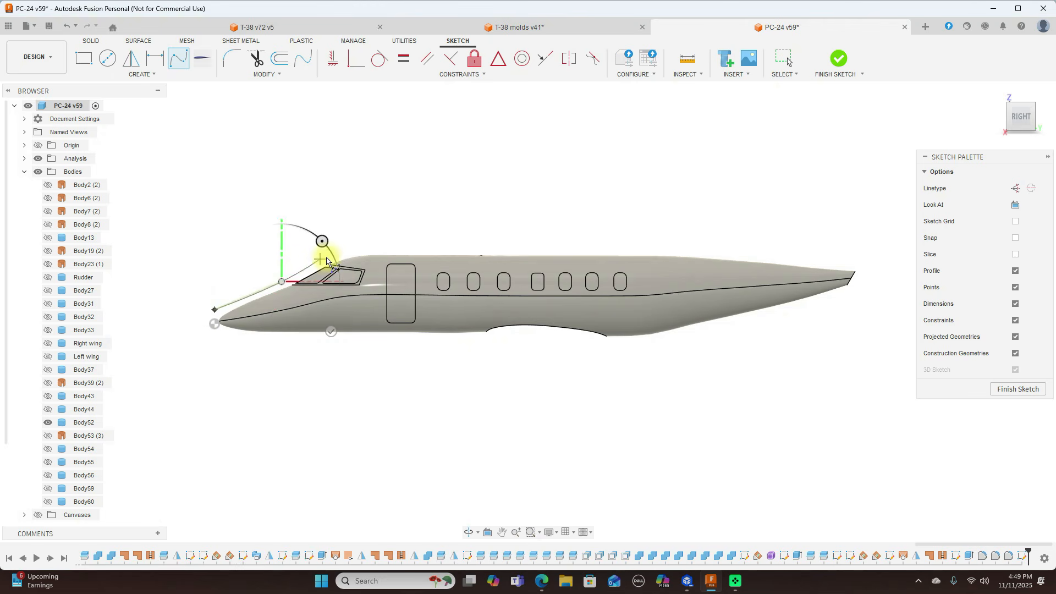
click(328, 257)
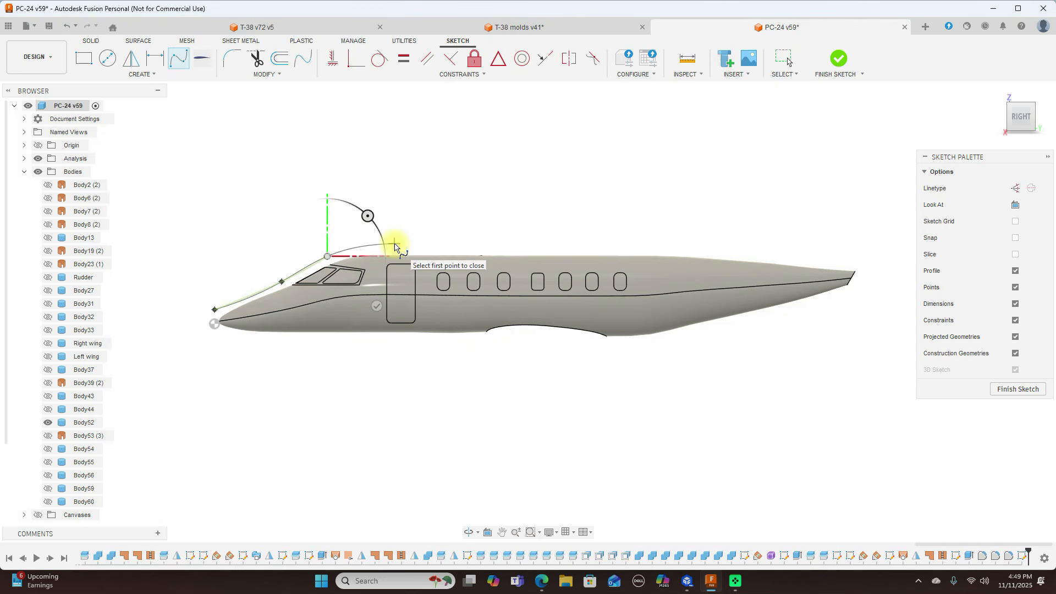
click(395, 244)
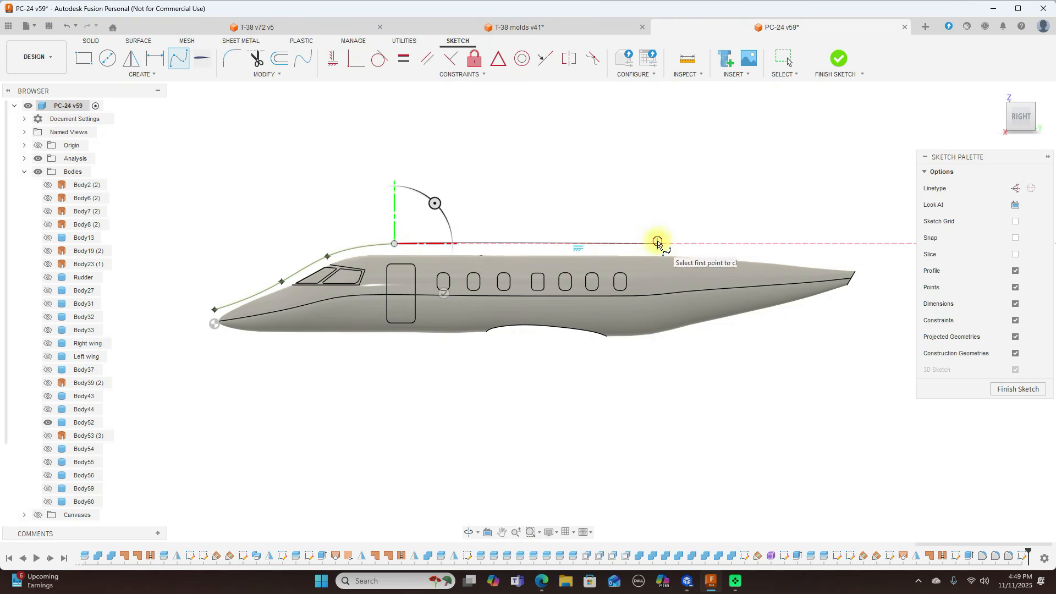
click(658, 243)
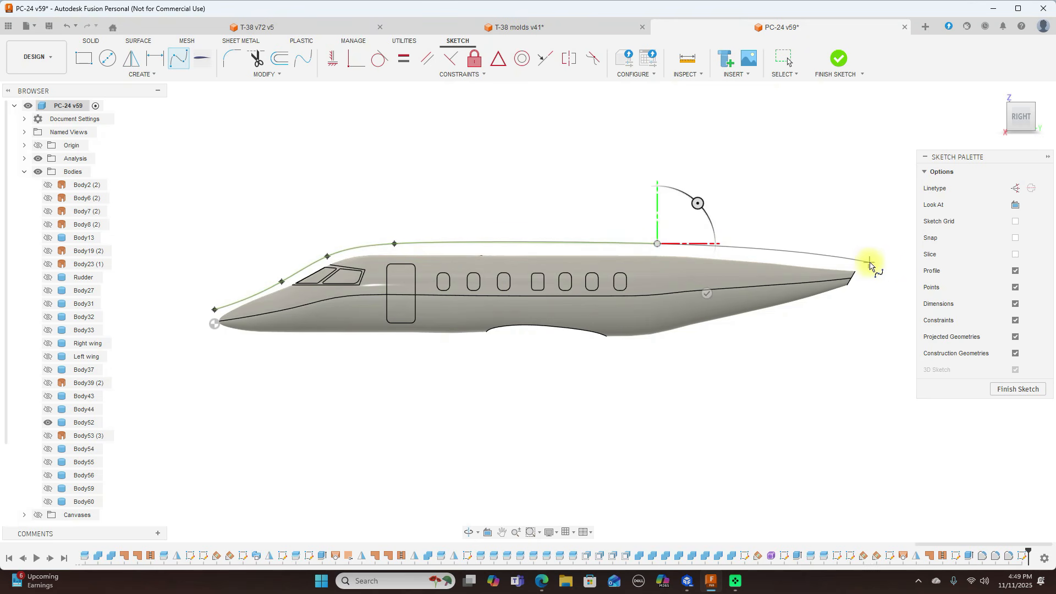
click(871, 263)
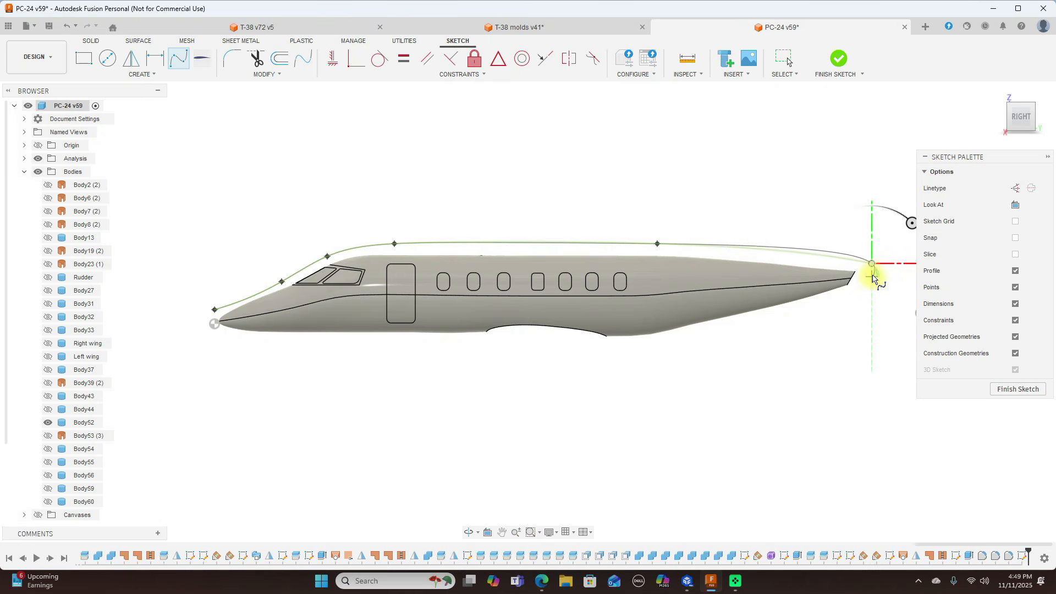
Step: Continue the spline around the tail and beneath the fuselage, following the wing cutout, and close it at its starting point near the nose
click(872, 273)
click(856, 289)
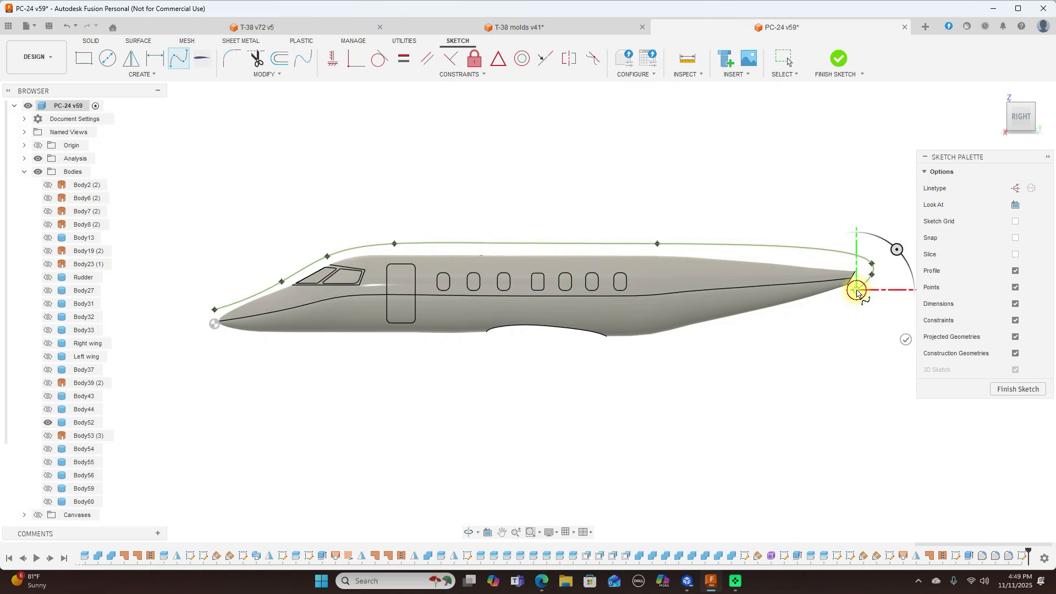
click(619, 352)
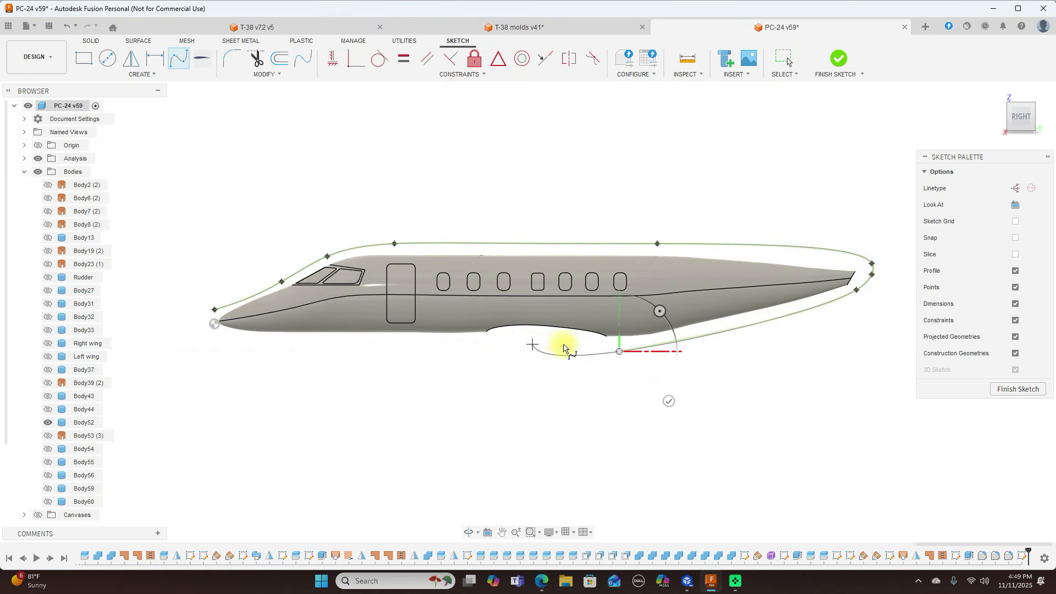
click(591, 346)
click(526, 336)
click(478, 345)
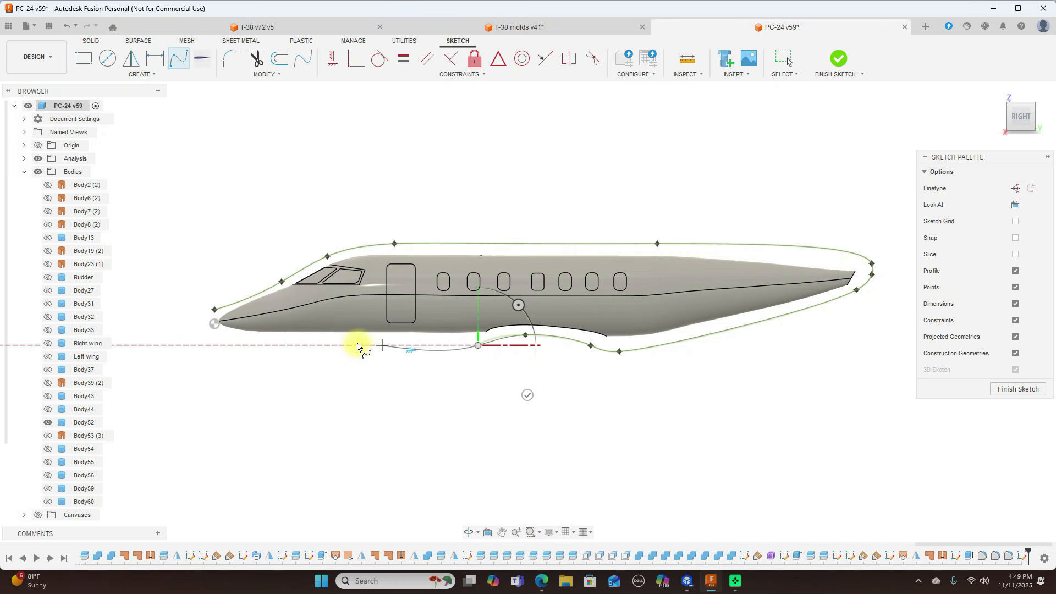
click(397, 345)
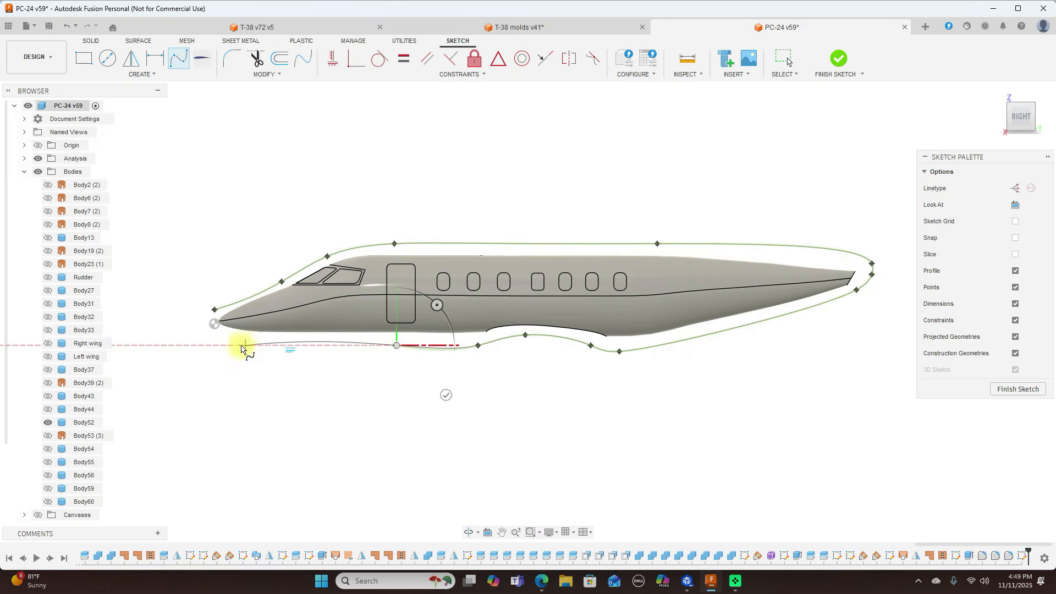
click(220, 345)
click(197, 339)
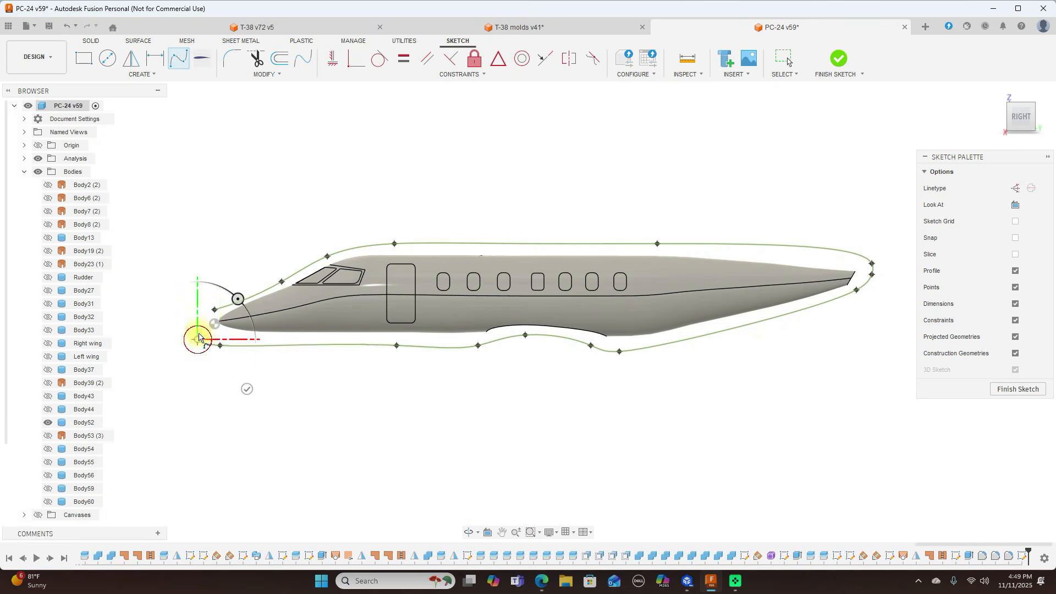
click(213, 308)
right_click(214, 308)
click(245, 308)
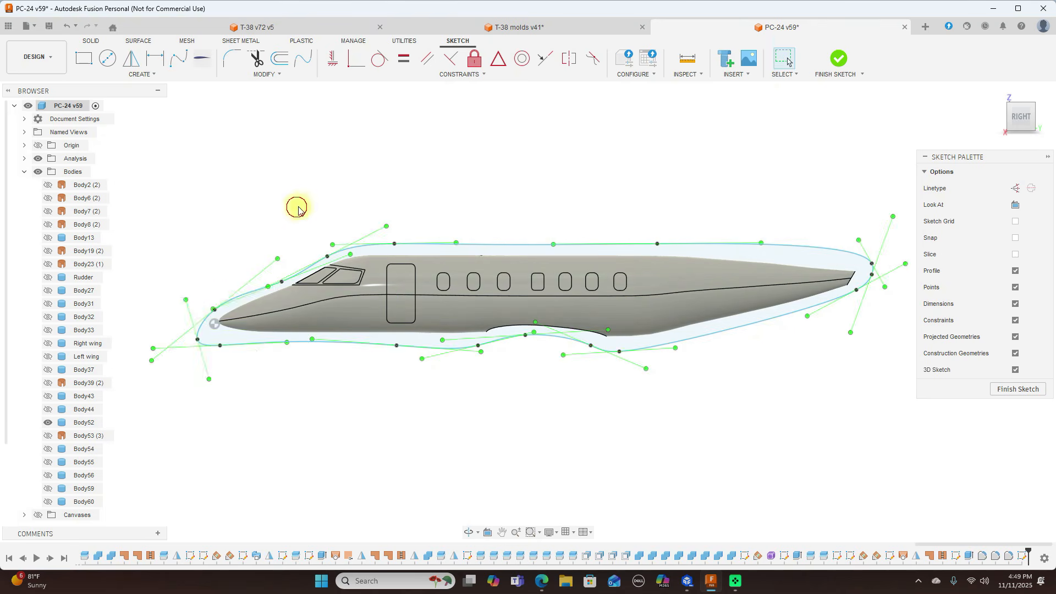
Step: Move the spline's fit points around the nose so the outline follows the nose more closely
click(220, 345)
drag(249, 344, 218, 335)
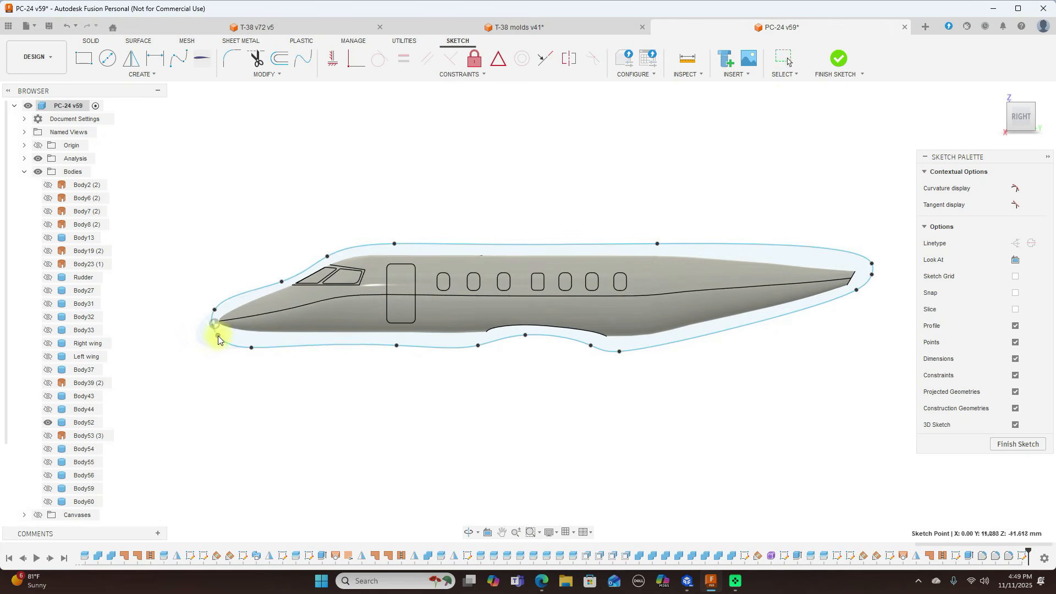
drag(214, 310, 221, 308)
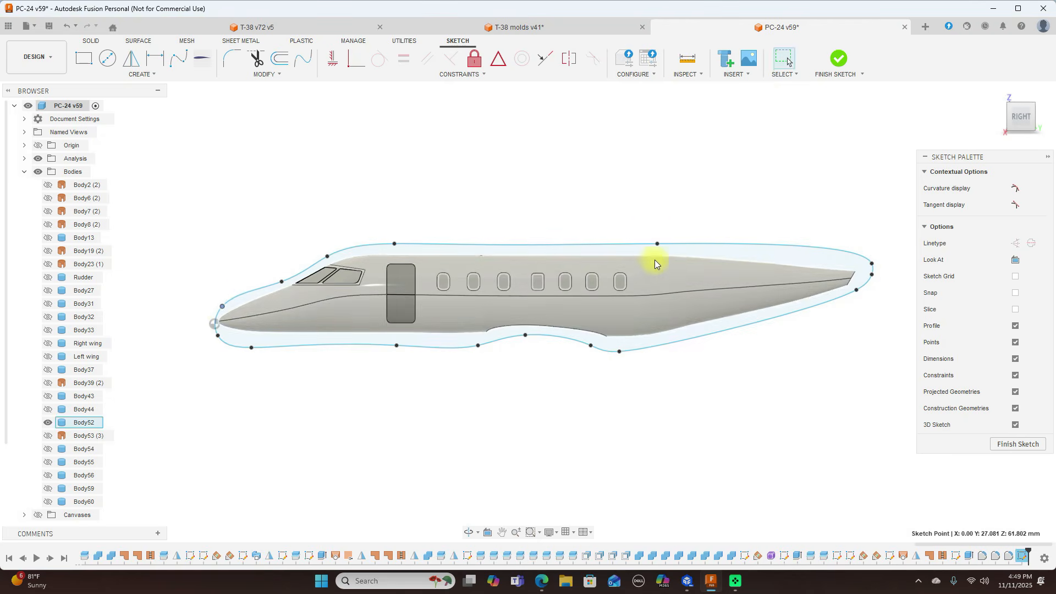
Step: Pull the spline's two rearmost fit points closer to the fuselage tail to tighten the outline there
click(662, 247)
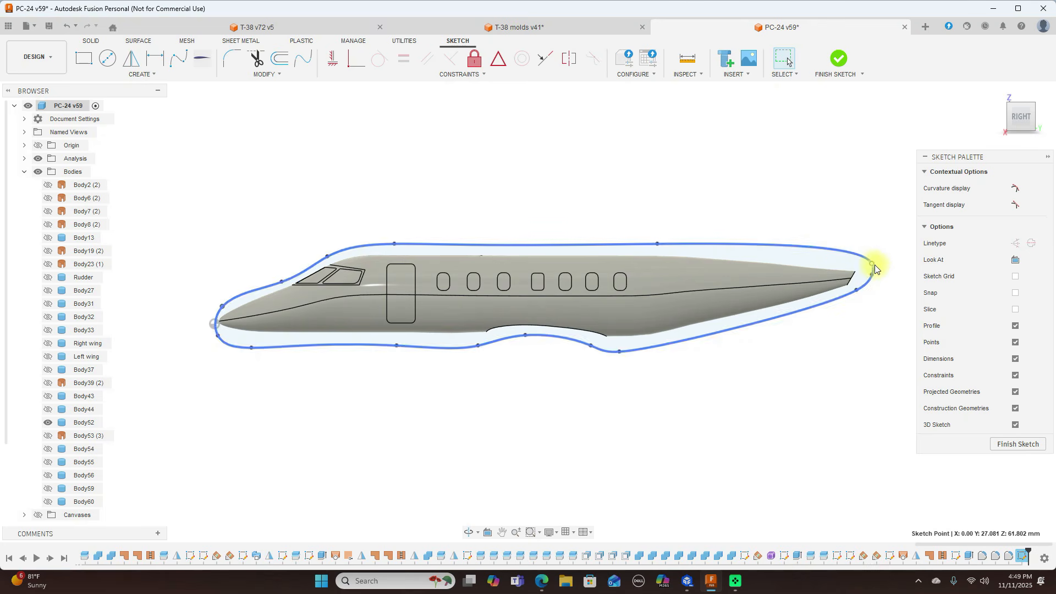
mouse_move(872, 265)
mouse_down()
mouse_move(860, 263)
mouse_move(864, 278)
mouse_up()
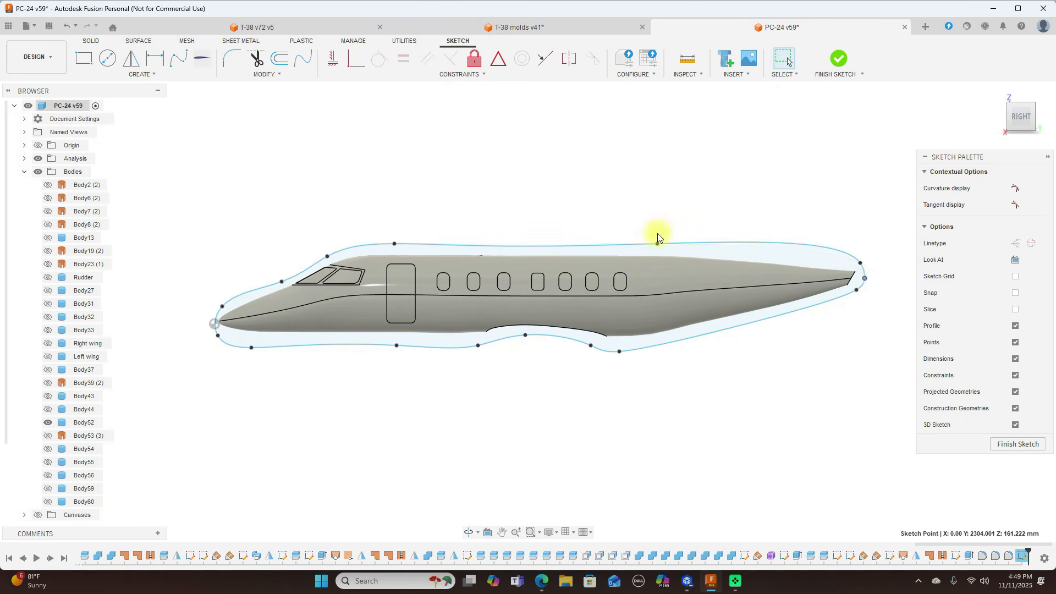
drag(860, 263, 859, 268)
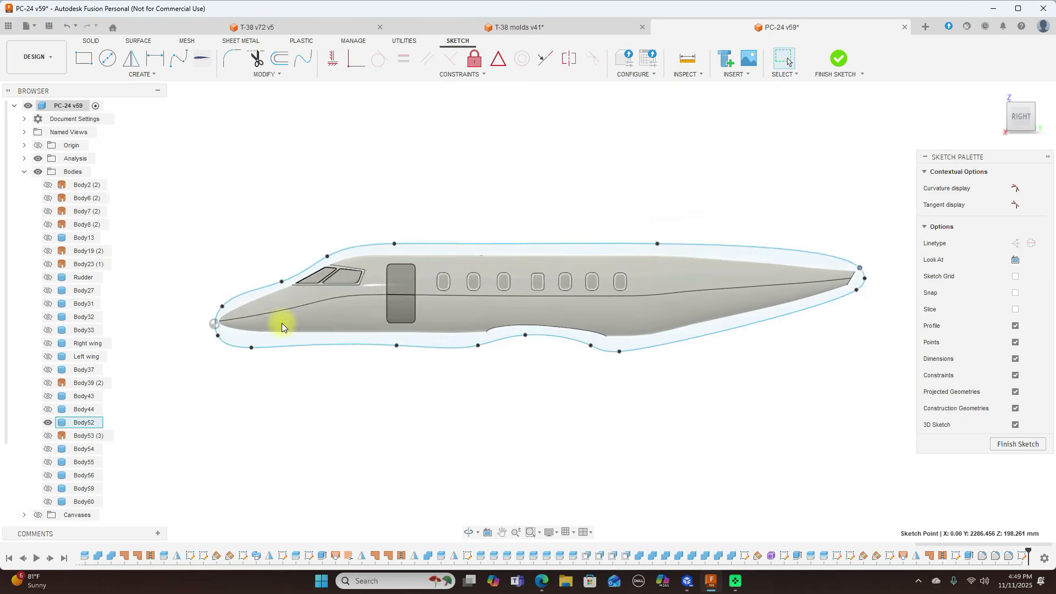
Step: Raise the spline's lower fit points ahead of the wing cutout slightly toward the fuselage belly and finish the sketch
scroll(282, 323, up, 2)
scroll(282, 322, down, 2)
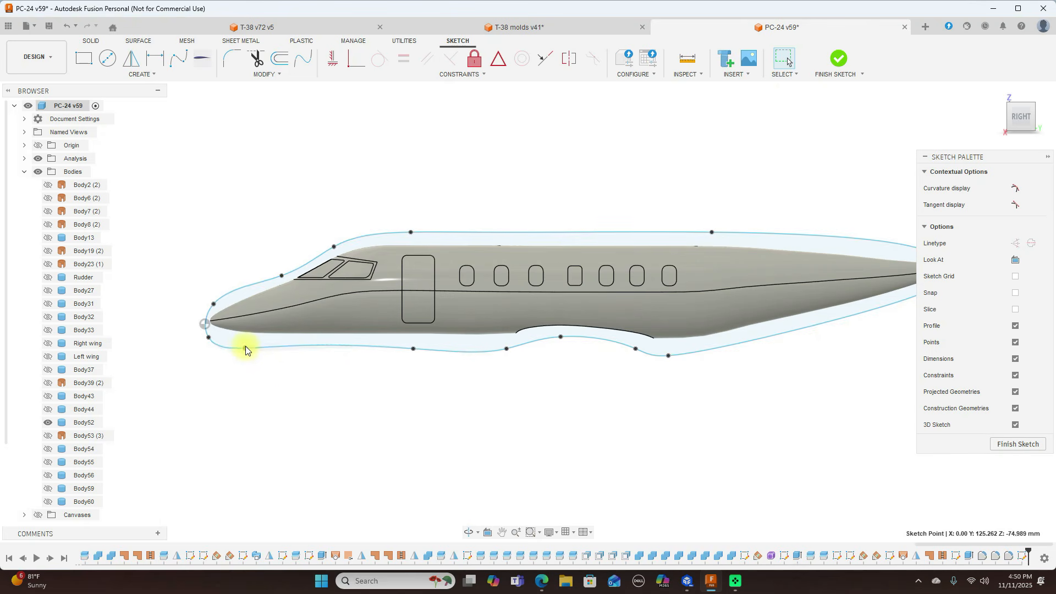
click(477, 352)
drag(505, 350, 506, 345)
drag(413, 349, 402, 345)
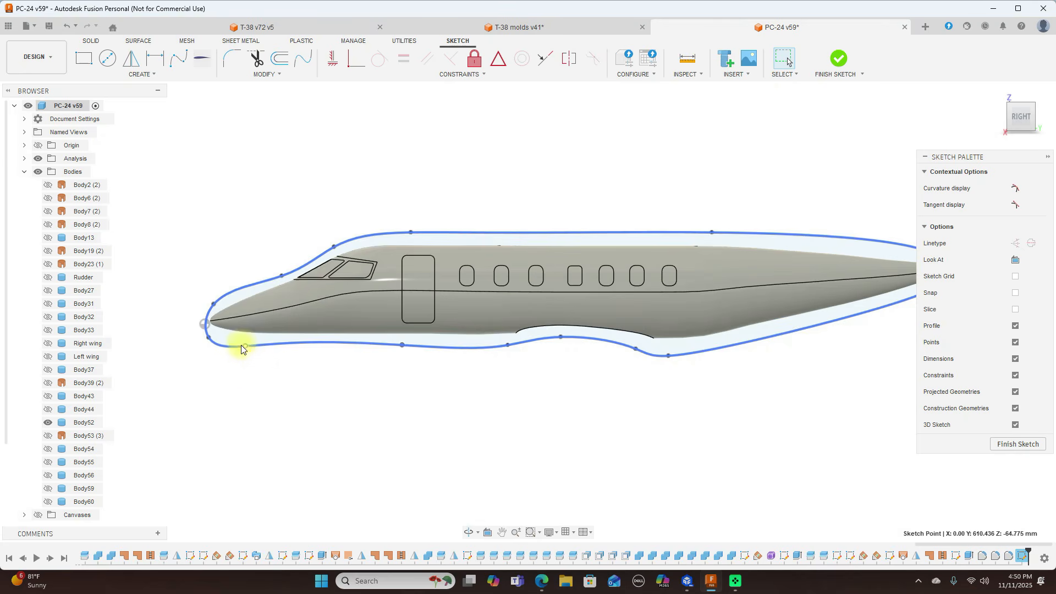
scroll(308, 399, down, 3)
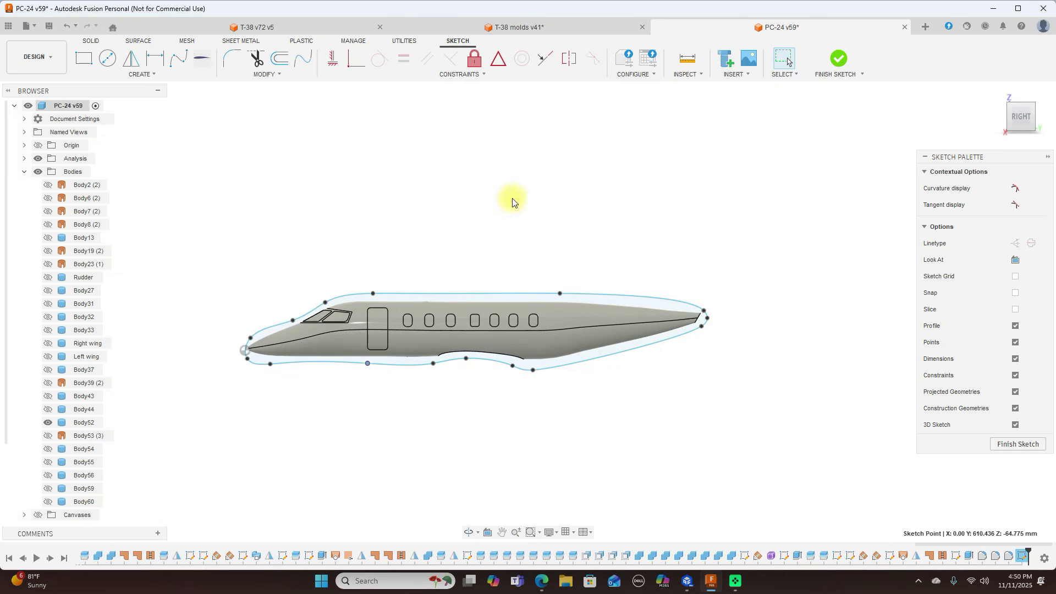
scroll(511, 202, up, 1)
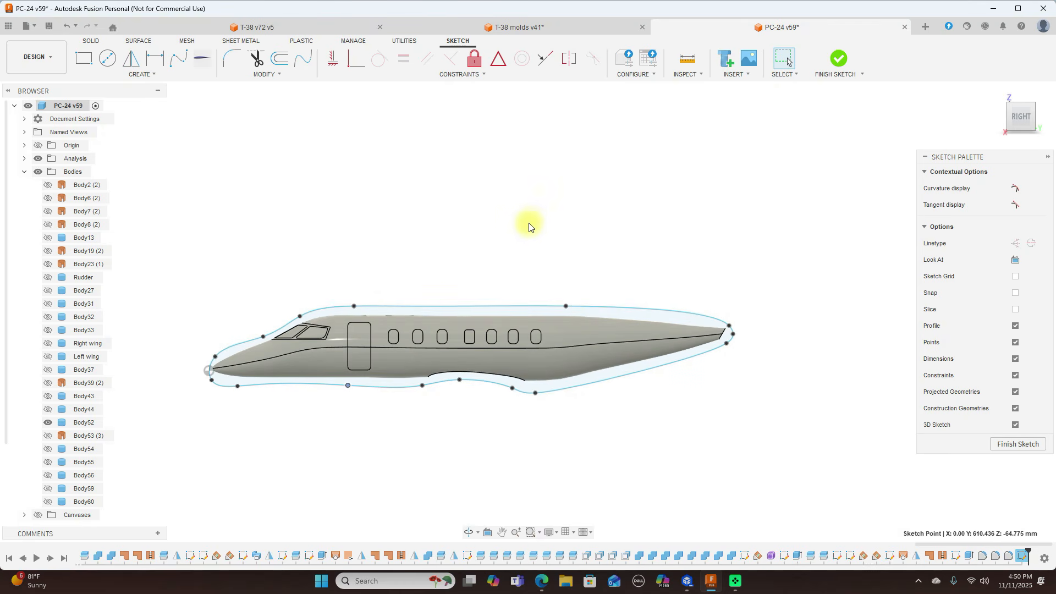
click(837, 59)
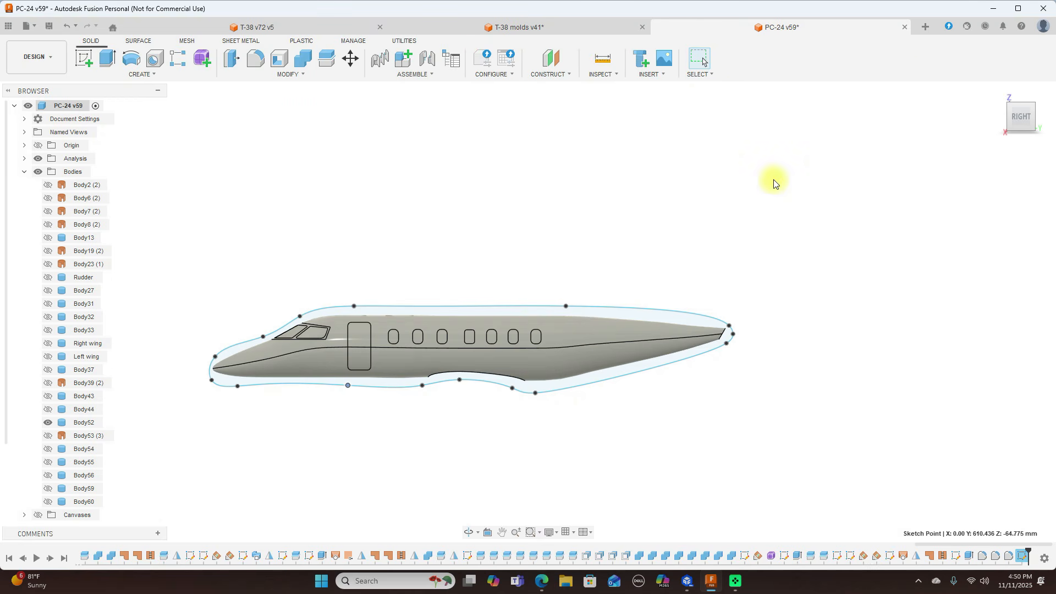
Step: Extrude the closed outline symmetrically by 175 mm to each side as a new body enclosing the fuselage
scroll(773, 182, down, 1)
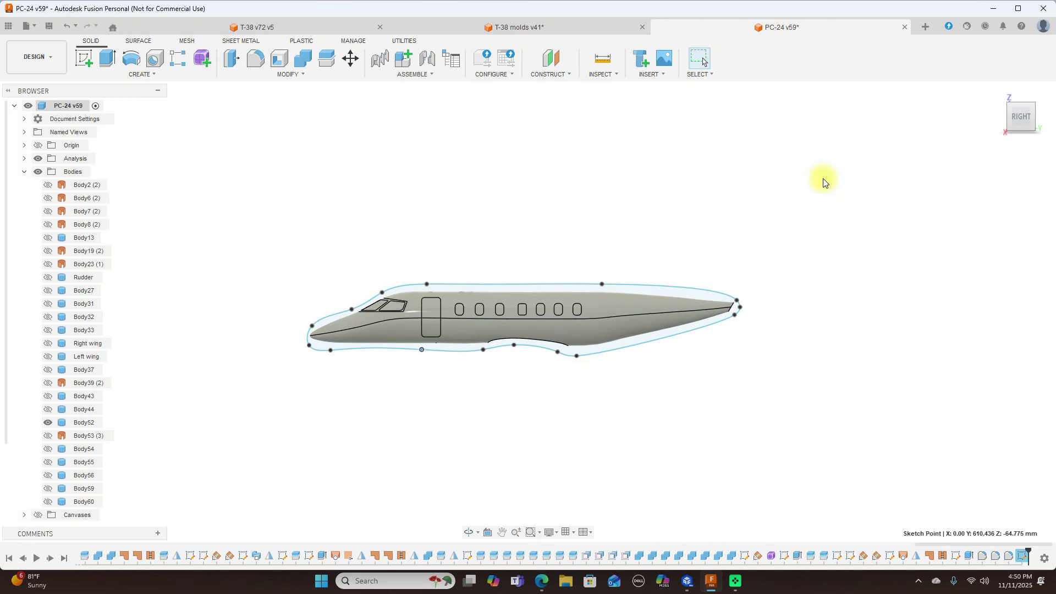
key(e)
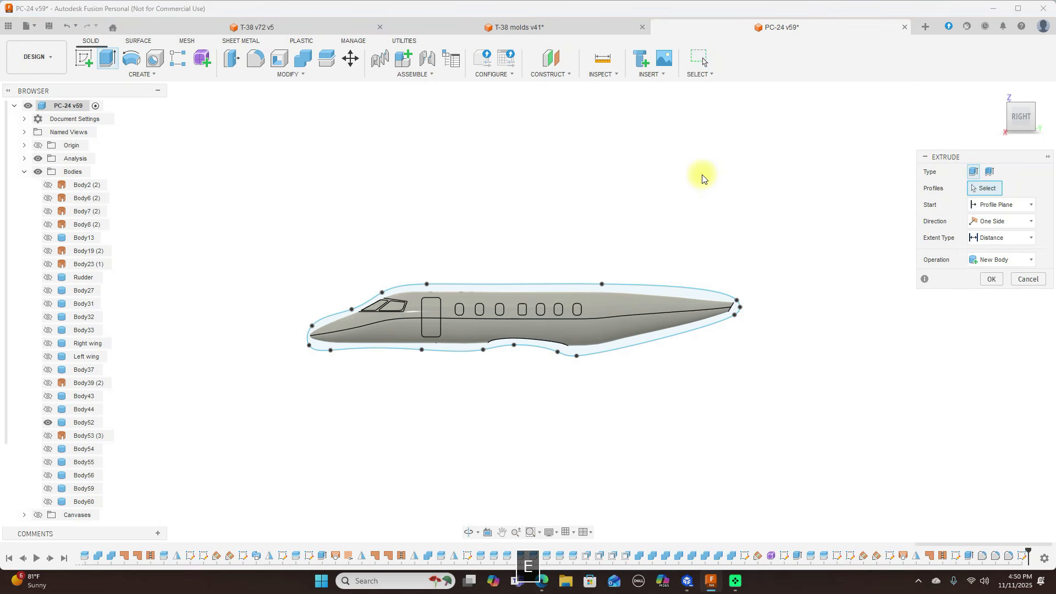
scroll(708, 179, up, 1)
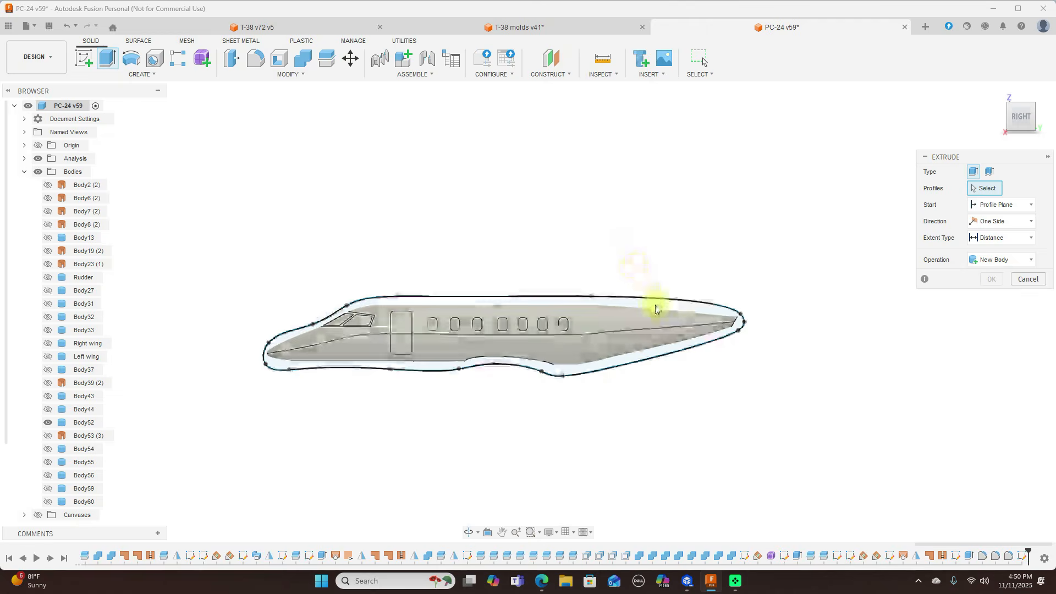
click(655, 306)
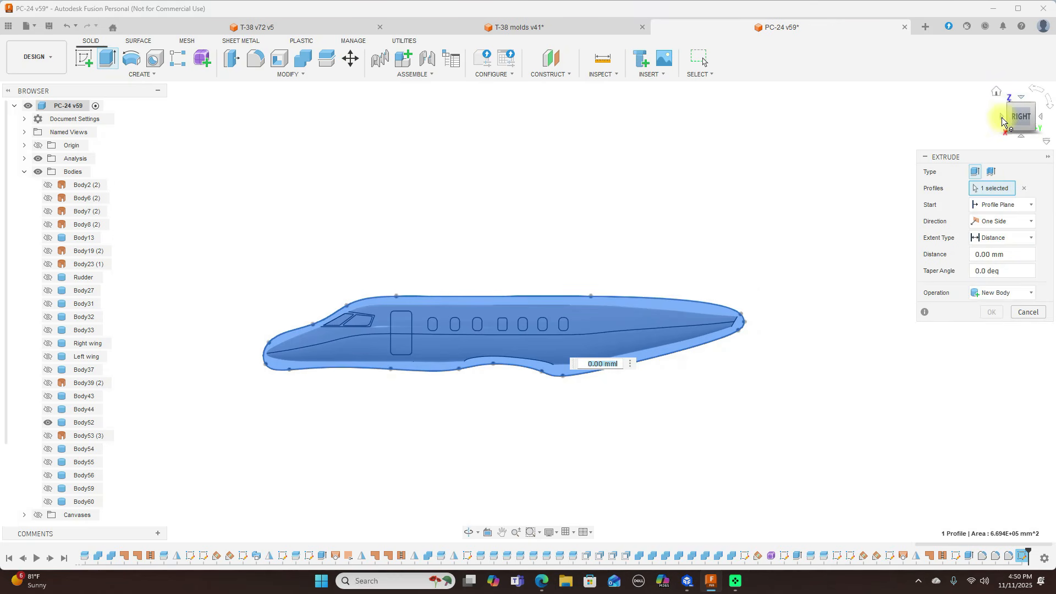
click(1002, 120)
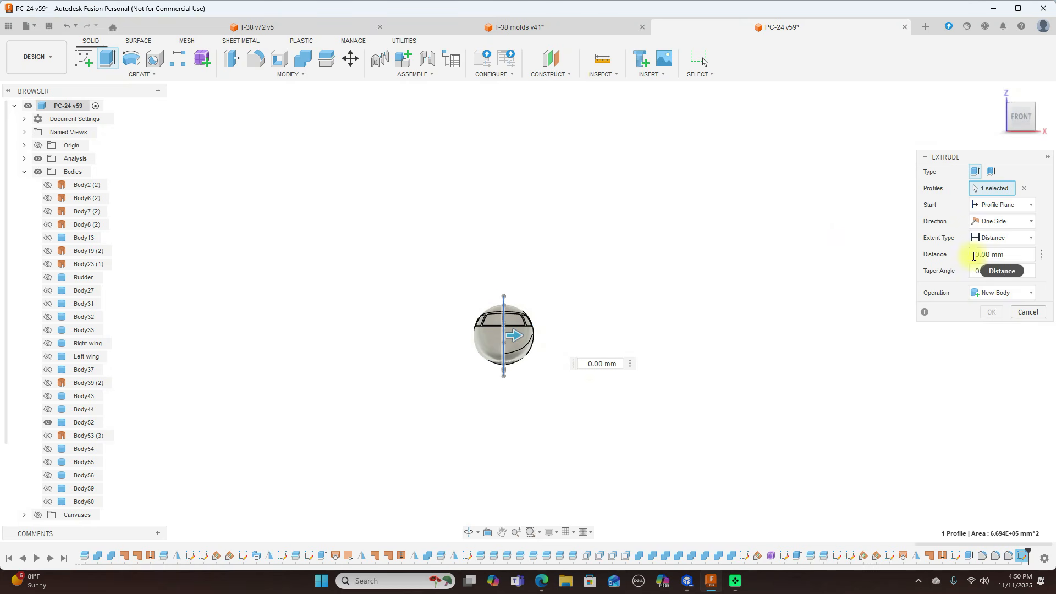
scroll(875, 273, up, 1)
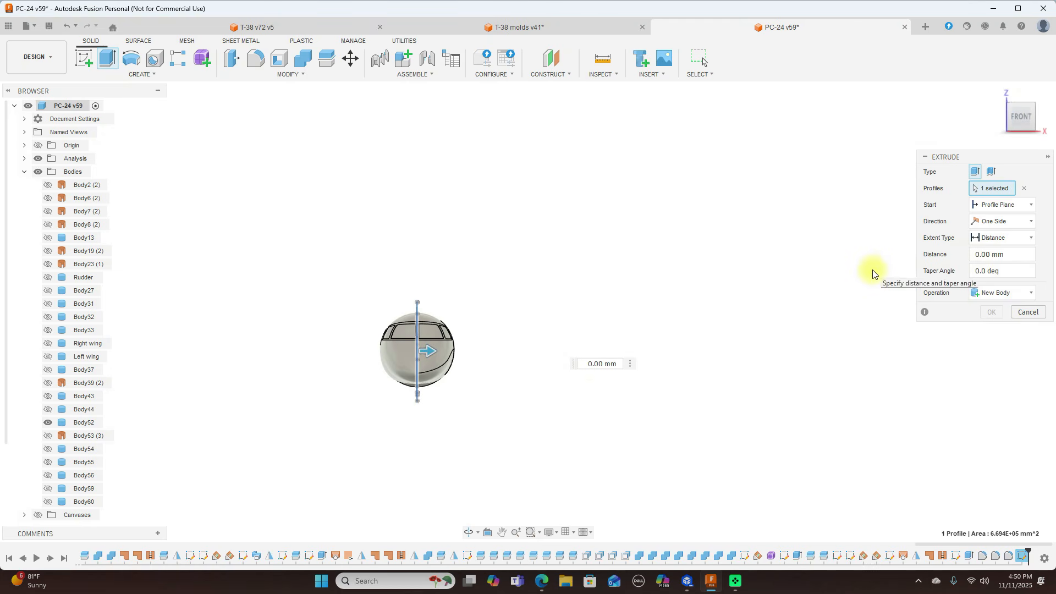
click(1021, 223)
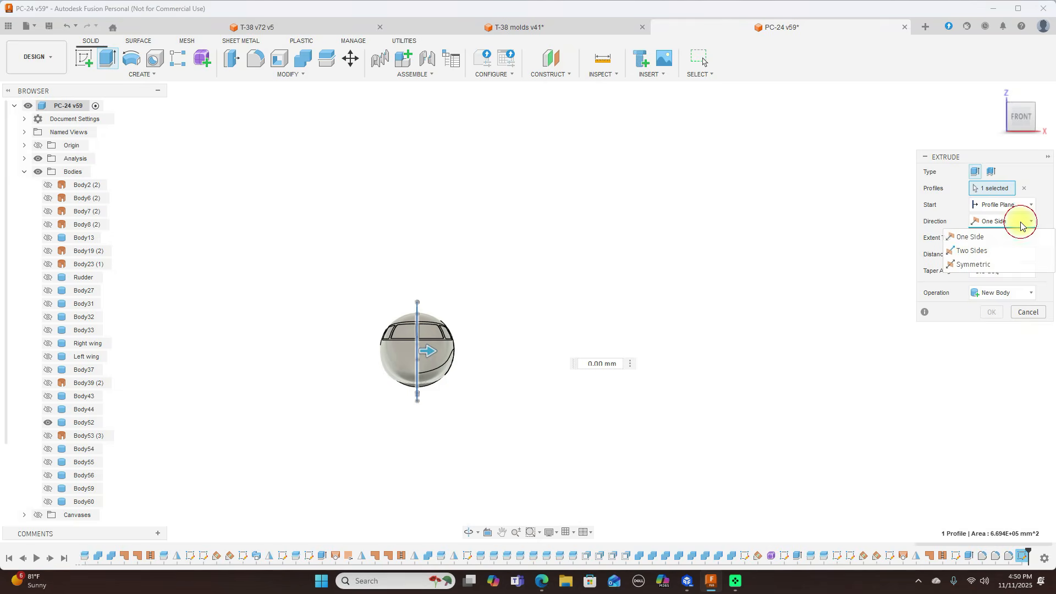
click(1004, 267)
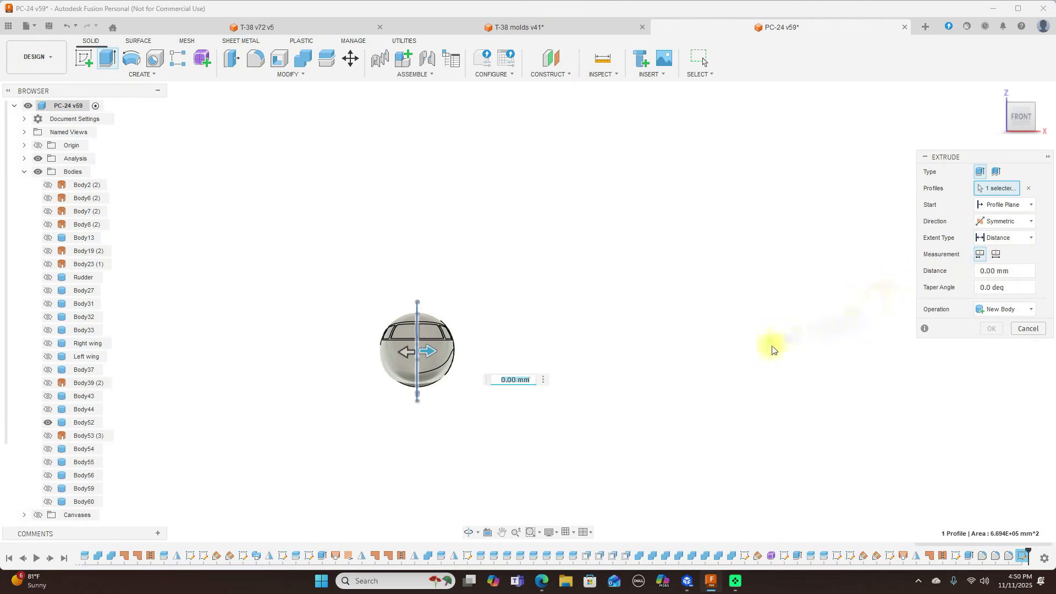
drag(431, 350, 479, 350)
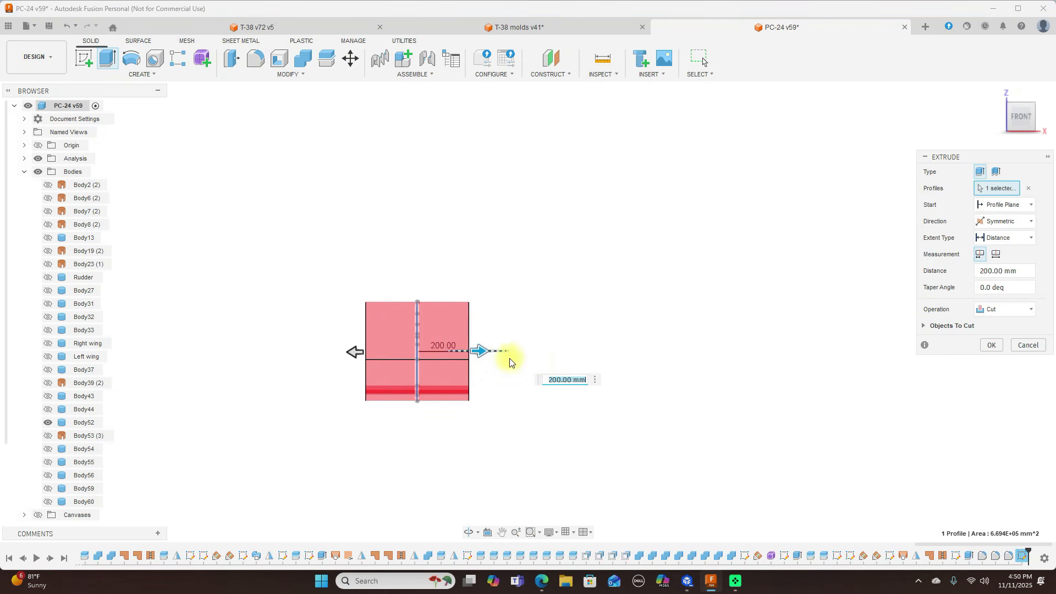
key(BackSpace)
text(175)
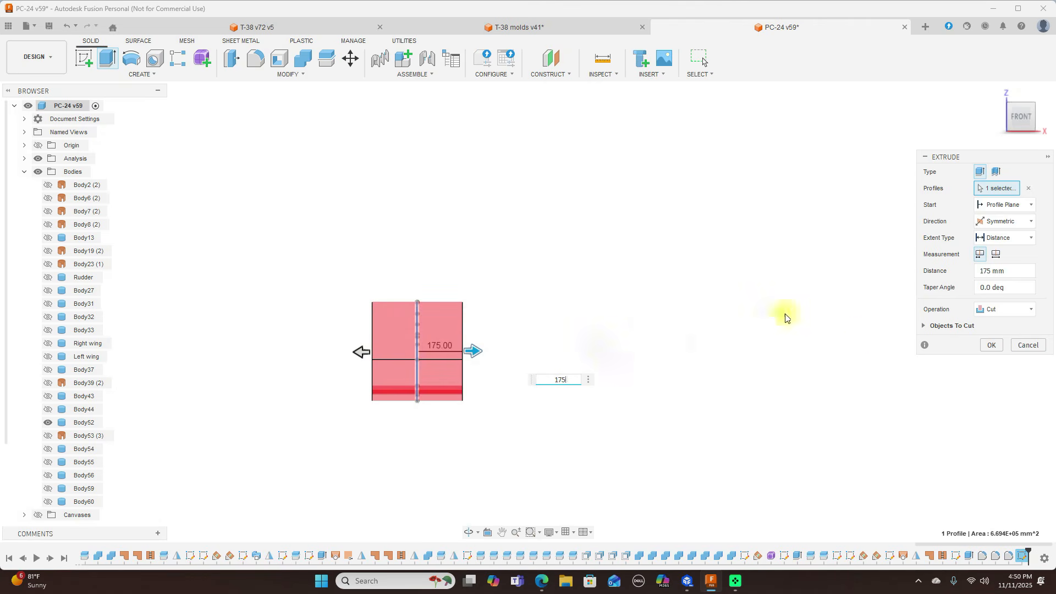
click(1005, 310)
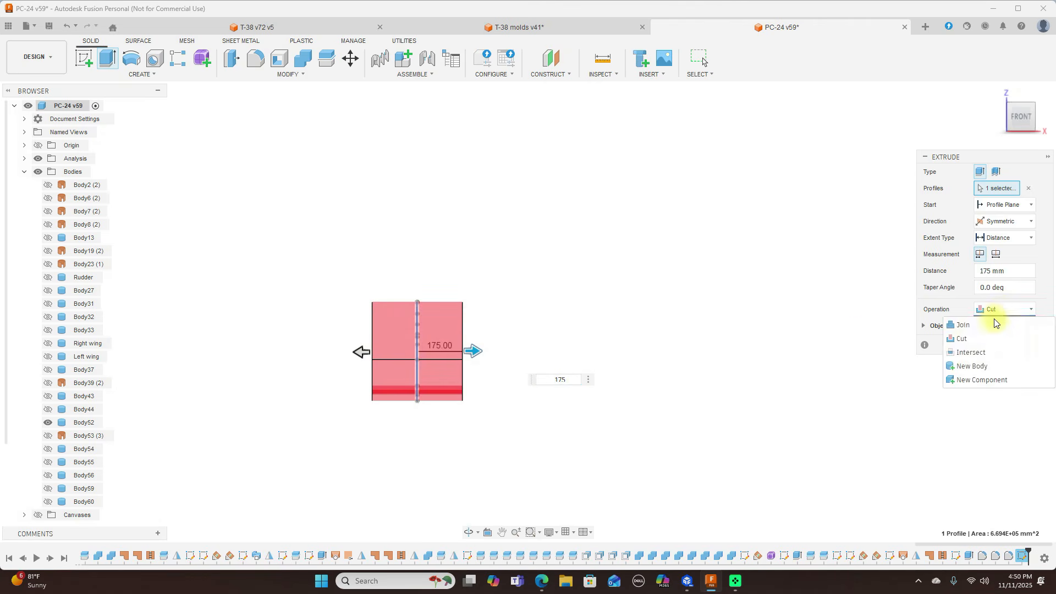
click(993, 367)
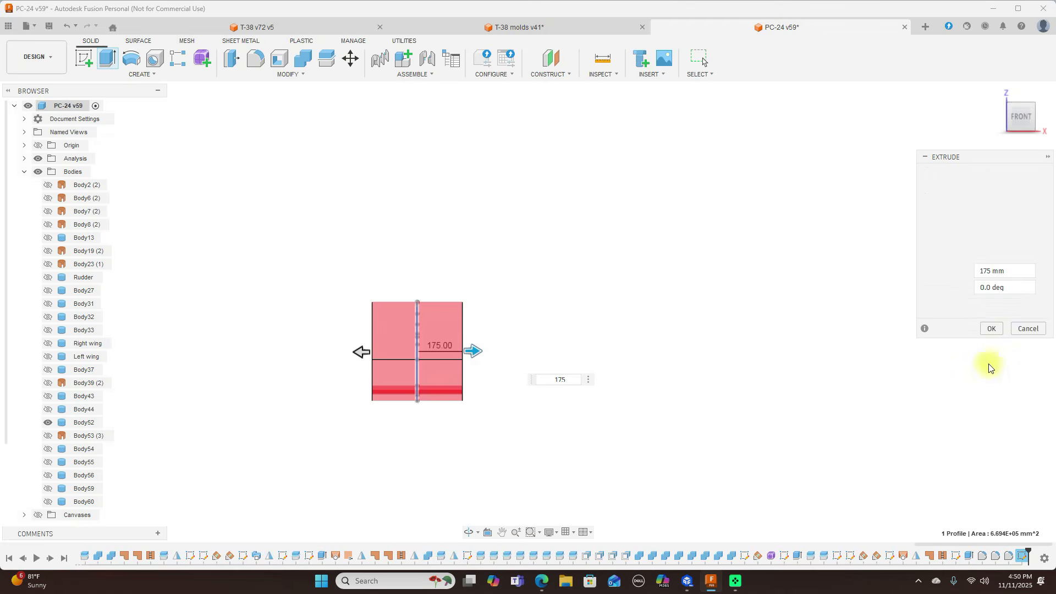
click(991, 330)
Step: Make the extruded block semi-transparent and examine how the fuselage sits inside it from the front and at an angle
drag(1022, 120, 973, 135)
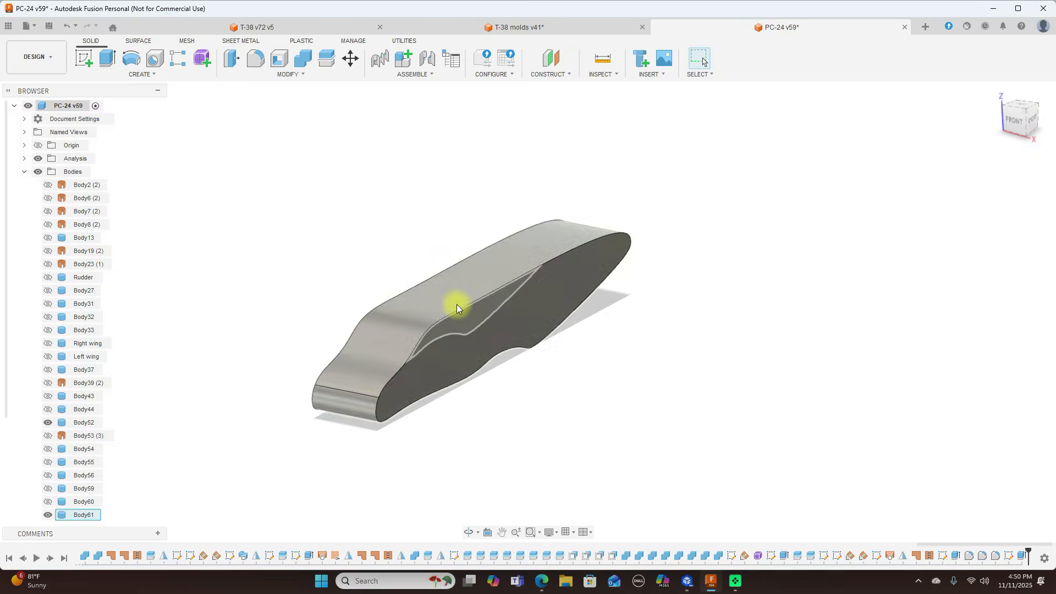
right_click(85, 514)
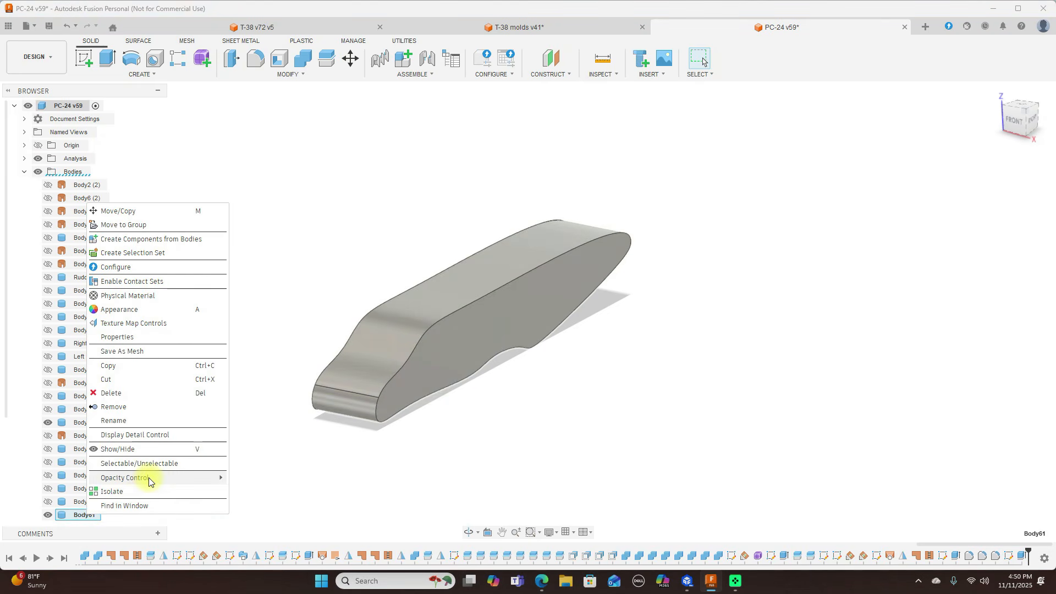
mouse_move(146, 476)
click(260, 544)
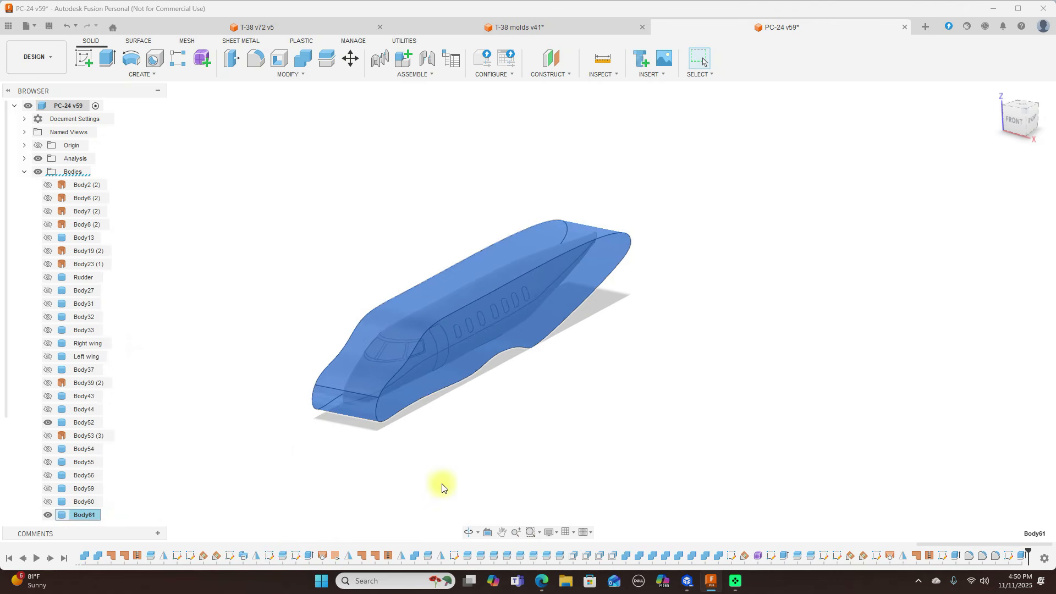
click(1015, 119)
scroll(563, 323, up, 2)
scroll(563, 324, down, 1)
middle_drag(562, 324, 725, 329)
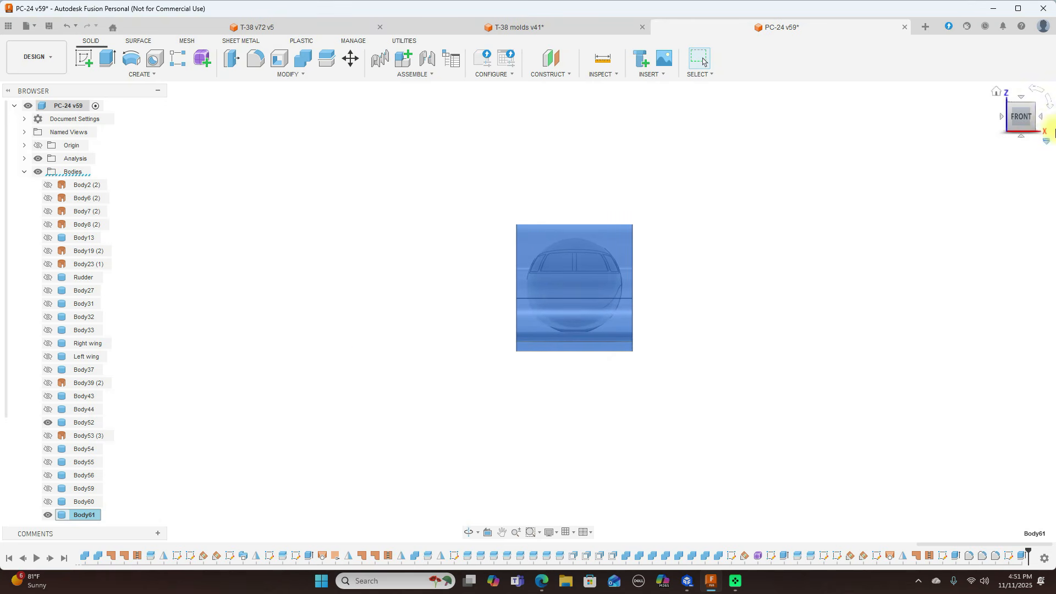
click(869, 184)
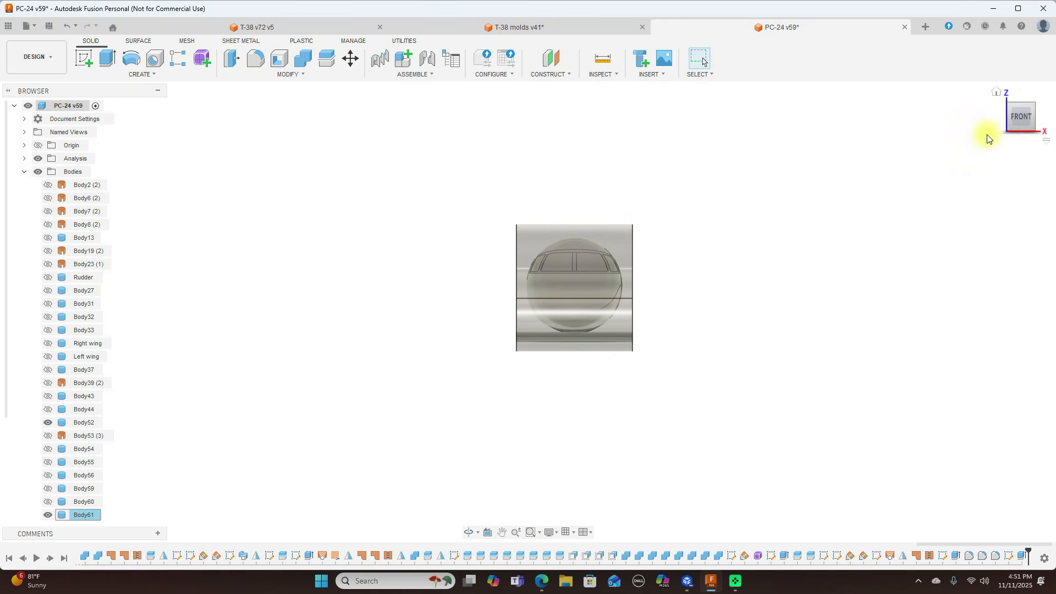
click(1031, 110)
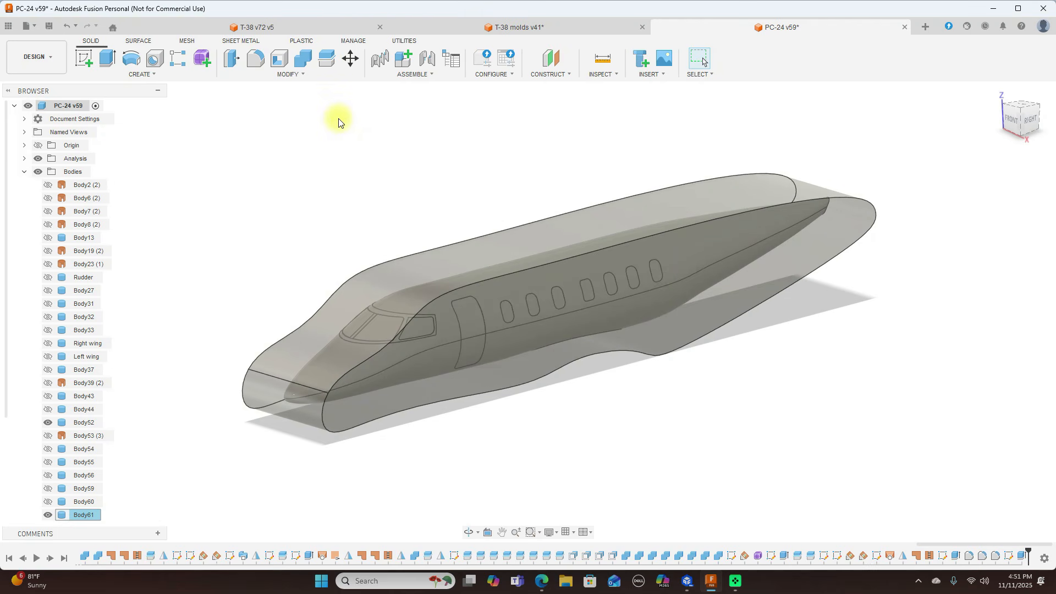
Step: Try to split the extruded block with the fuselage as the splitting tool, hiding the block for the selection and showing it again
click(327, 62)
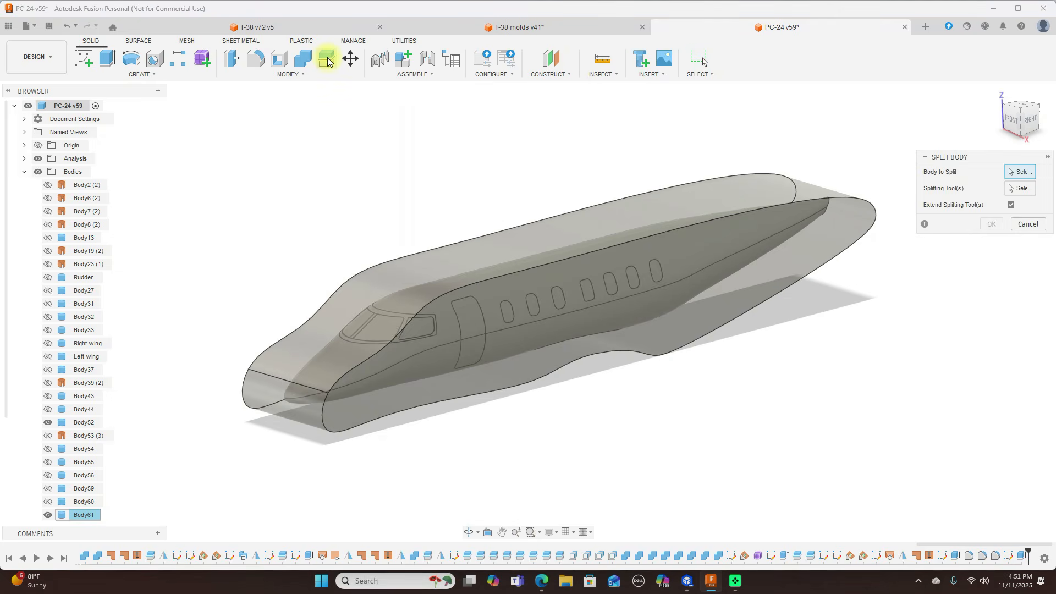
click(726, 202)
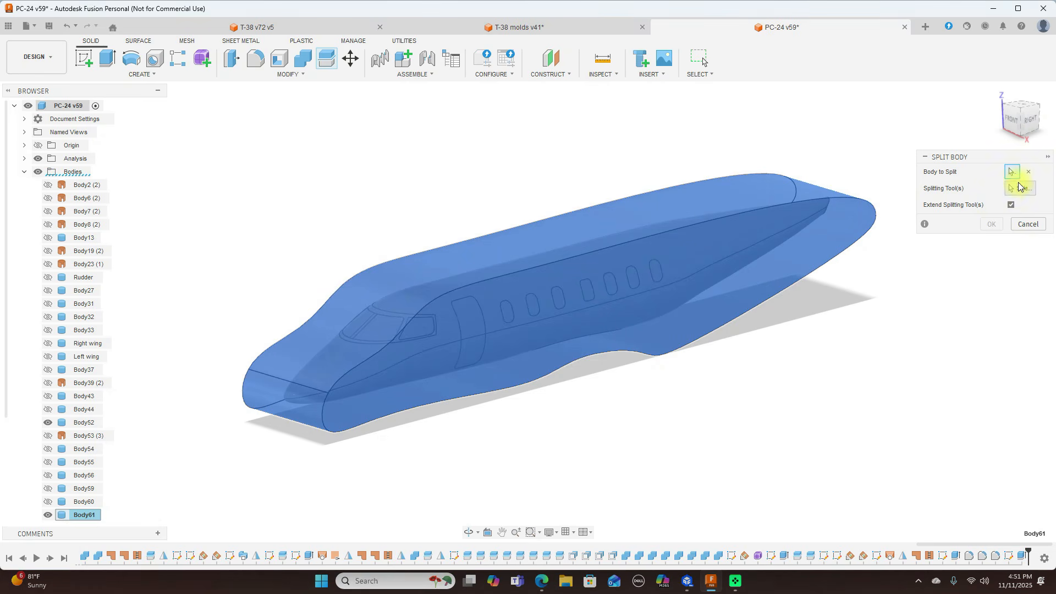
click(1020, 188)
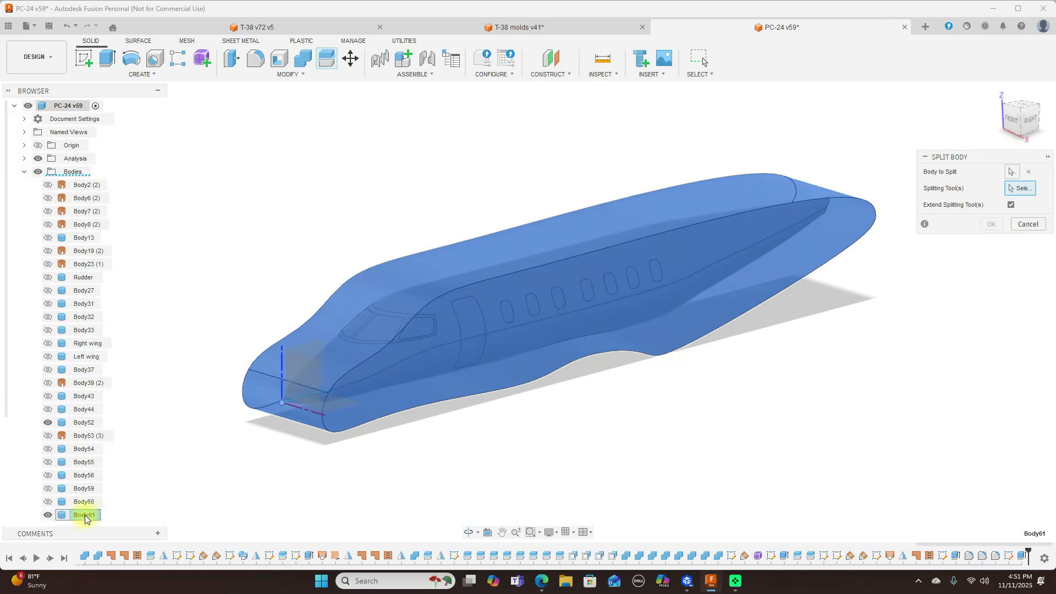
click(48, 515)
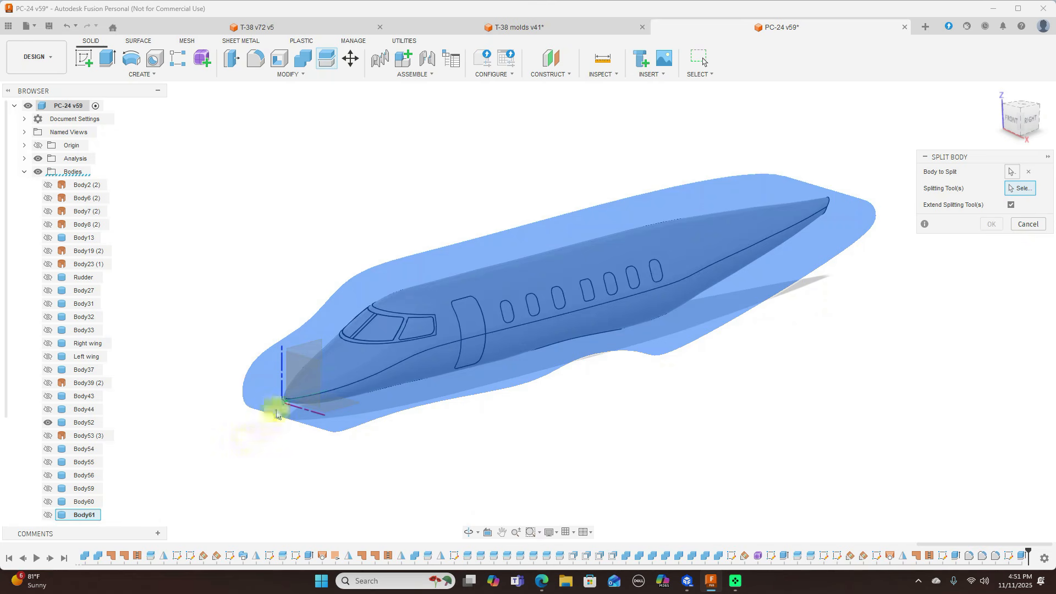
click(377, 358)
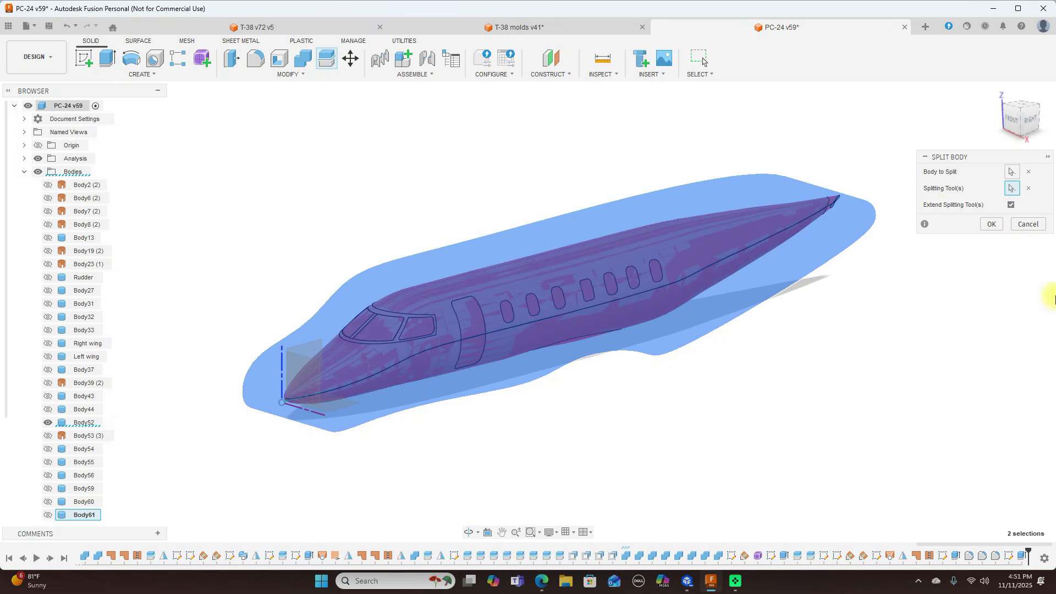
click(994, 225)
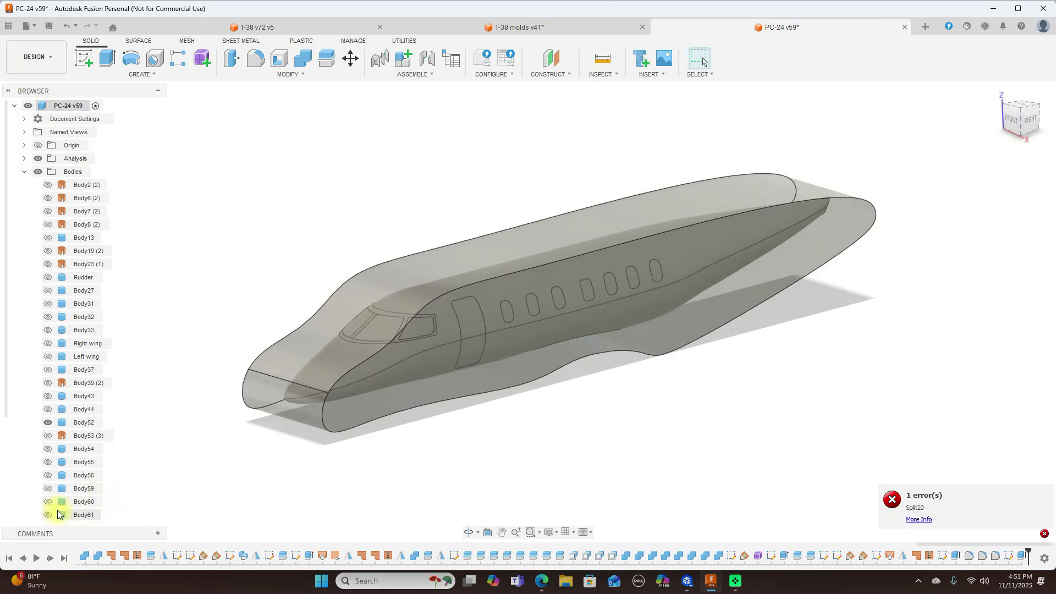
click(46, 516)
scroll(66, 473, down, 3)
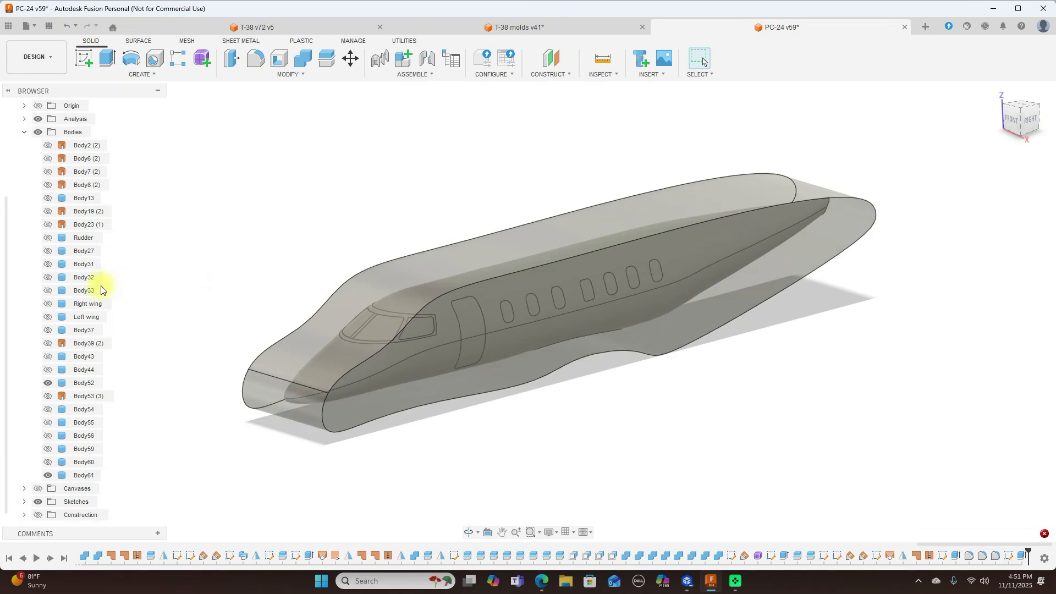
Step: Hide the aircraft fuselage body inside the block and rename it Fuselage
click(49, 384)
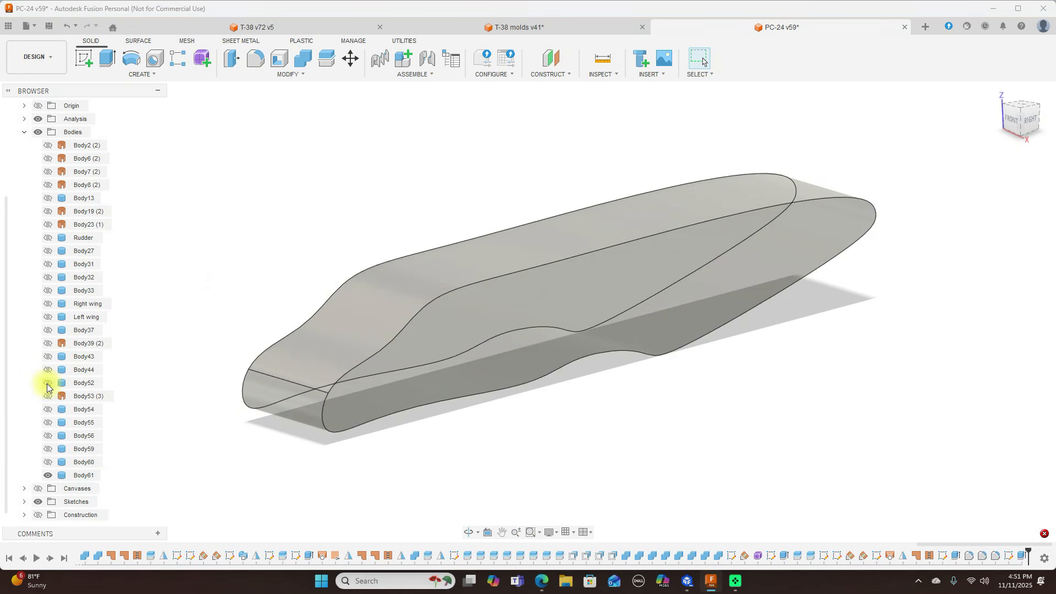
double_click(79, 384)
key(BackSpace)
text(Fusela)
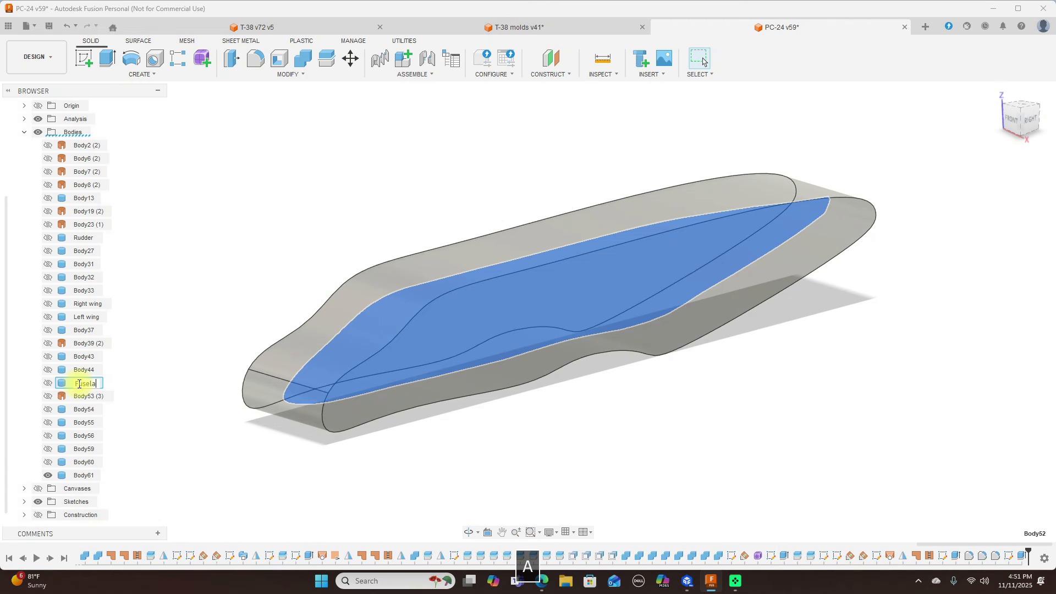
key(Return)
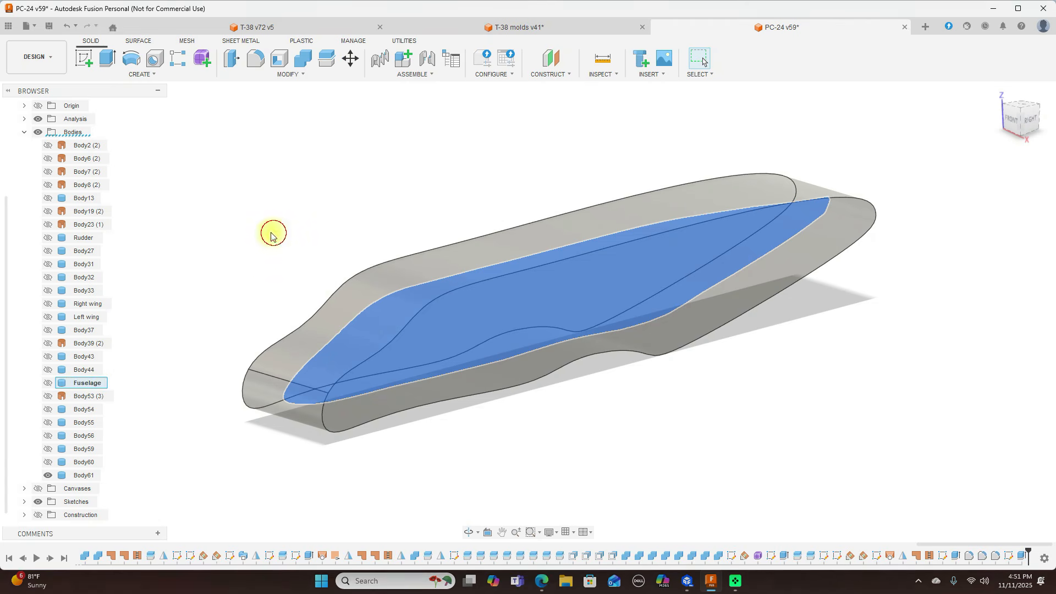
click(274, 233)
Step: Show the origin planes and axes at the nose of the extruded block
click(1030, 121)
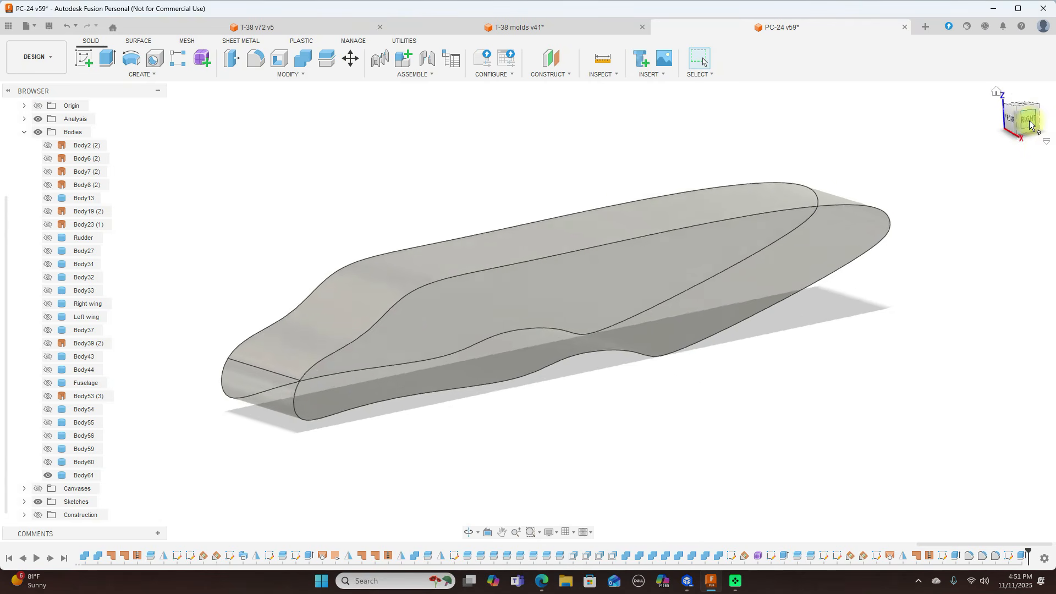
click(1037, 119)
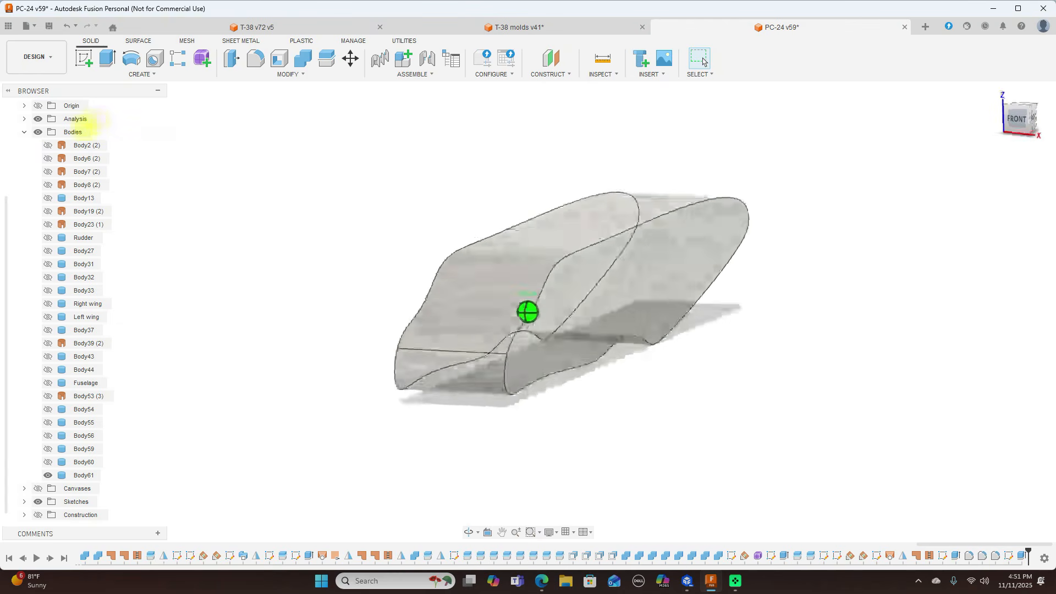
click(1027, 122)
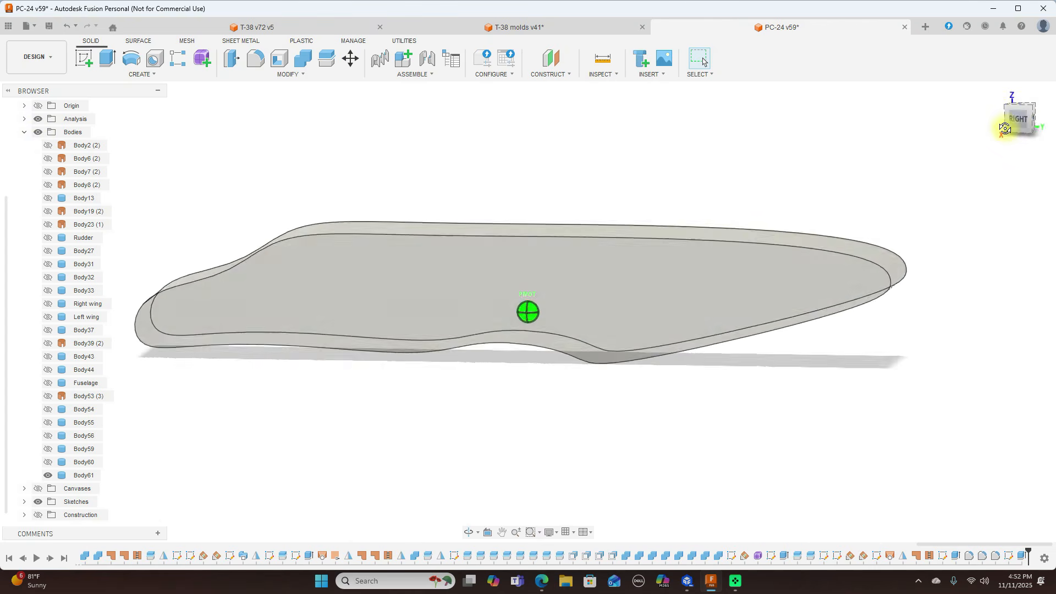
click(37, 105)
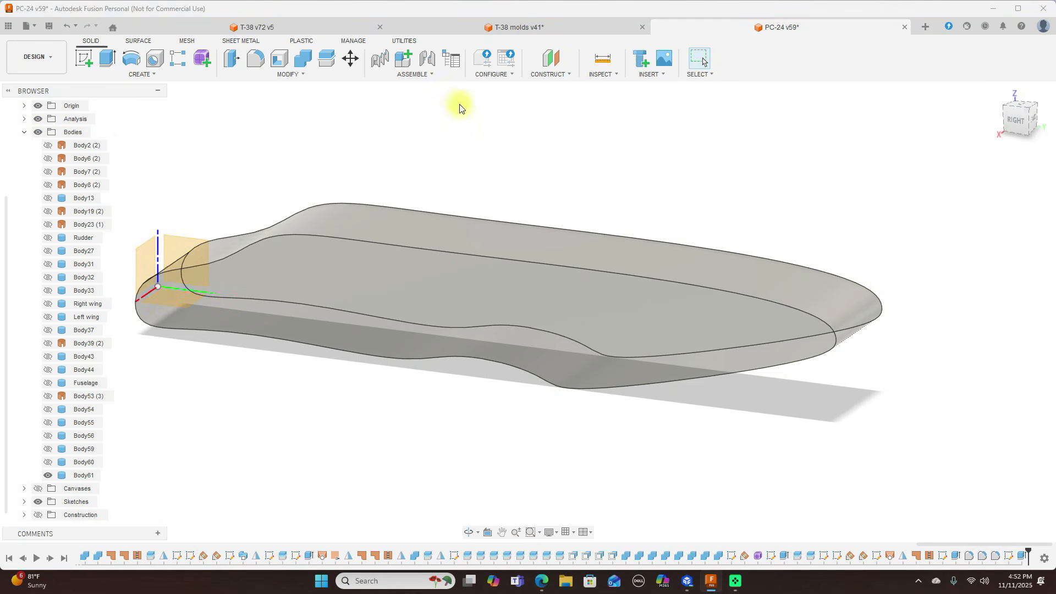
Step: Inspect the inside of the extruded block with a section analysis parallel to the XZ plane, offset as far as 2100 mm
click(607, 80)
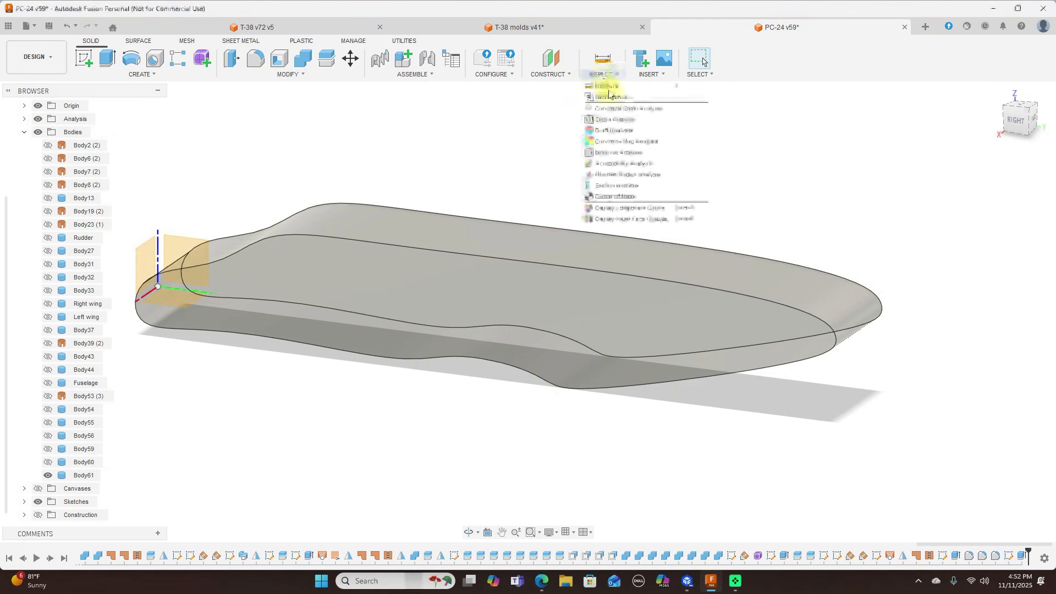
click(630, 188)
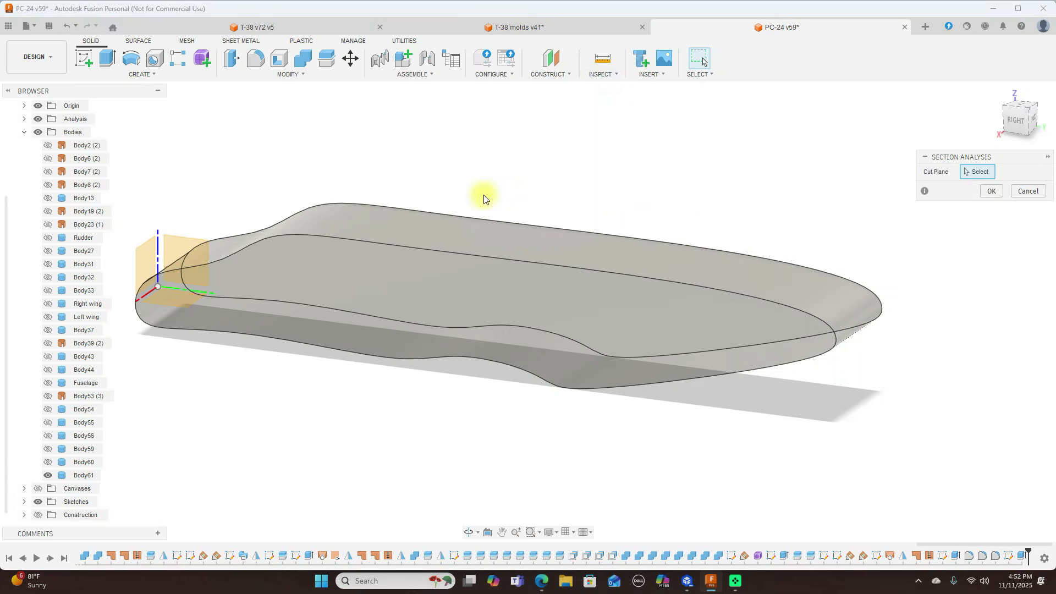
click(166, 263)
mouse_move(211, 293)
mouse_down()
mouse_move(344, 324)
mouse_move(596, 355)
mouse_move(766, 361)
mouse_move(219, 335)
mouse_move(231, 308)
mouse_up()
drag(583, 377, 945, 364)
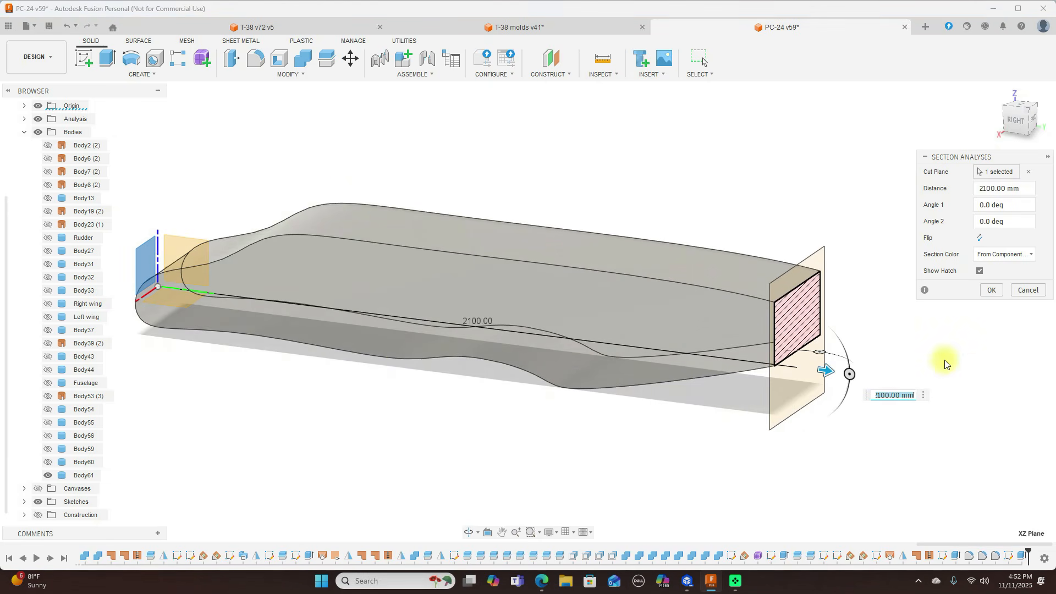
click(1027, 291)
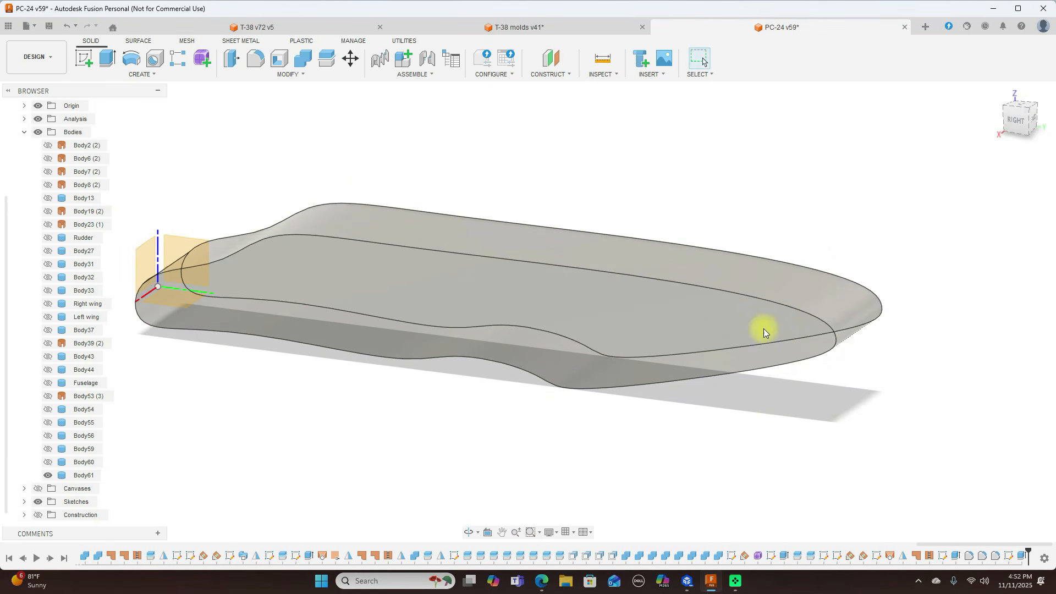
shift+middle_drag(471, 469, 595, 183)
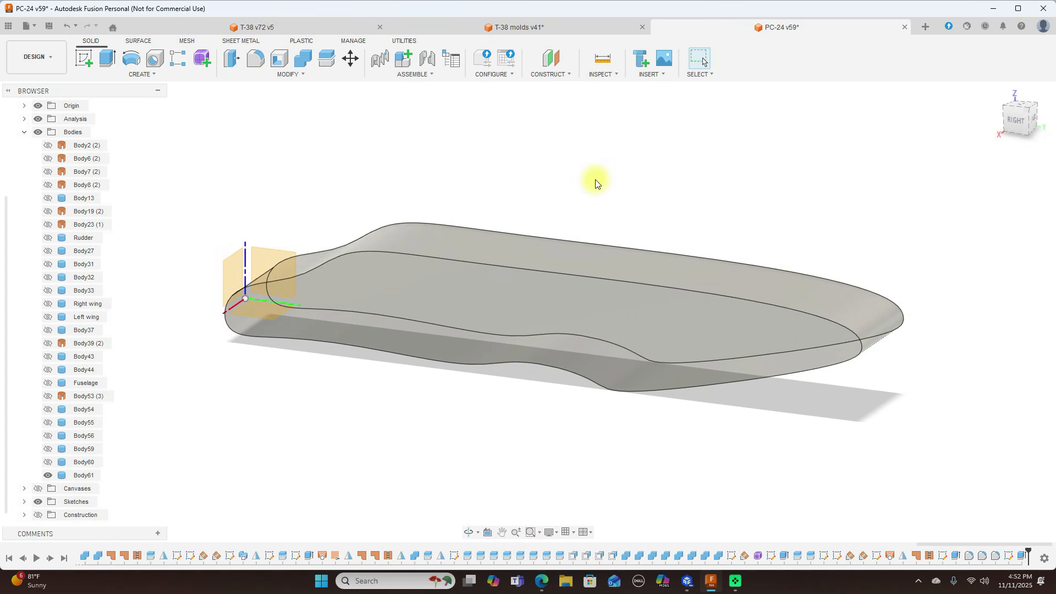
Step: Show the Fuselage body and cut it out of the extruded block with Combine, without keeping the tool body
click(48, 382)
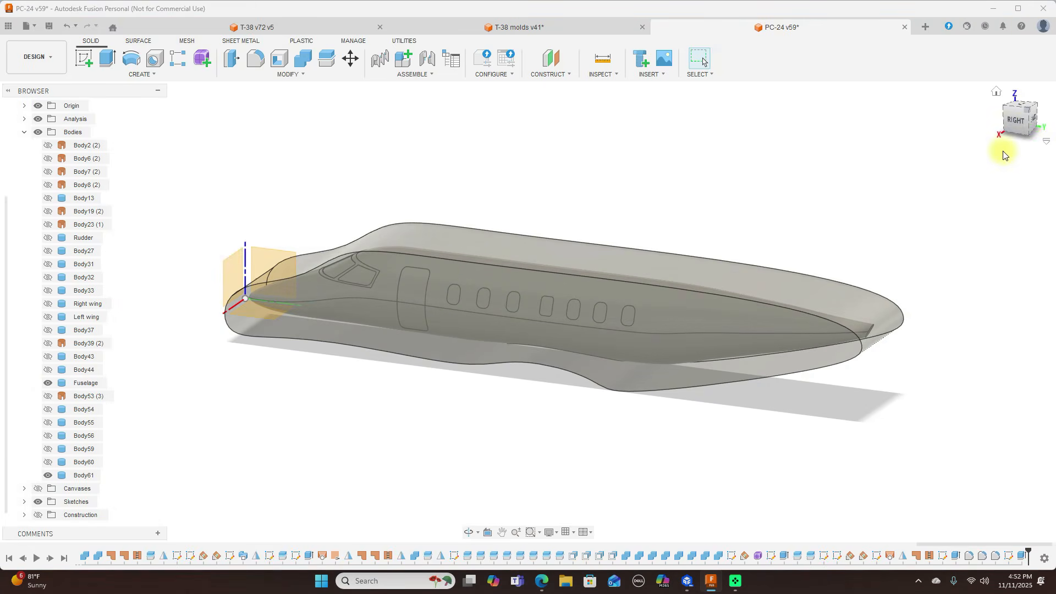
mouse_move(1007, 143)
shift+middle_down()
mouse_move(908, 118)
mouse_move(973, 124)
shift+middle_up()
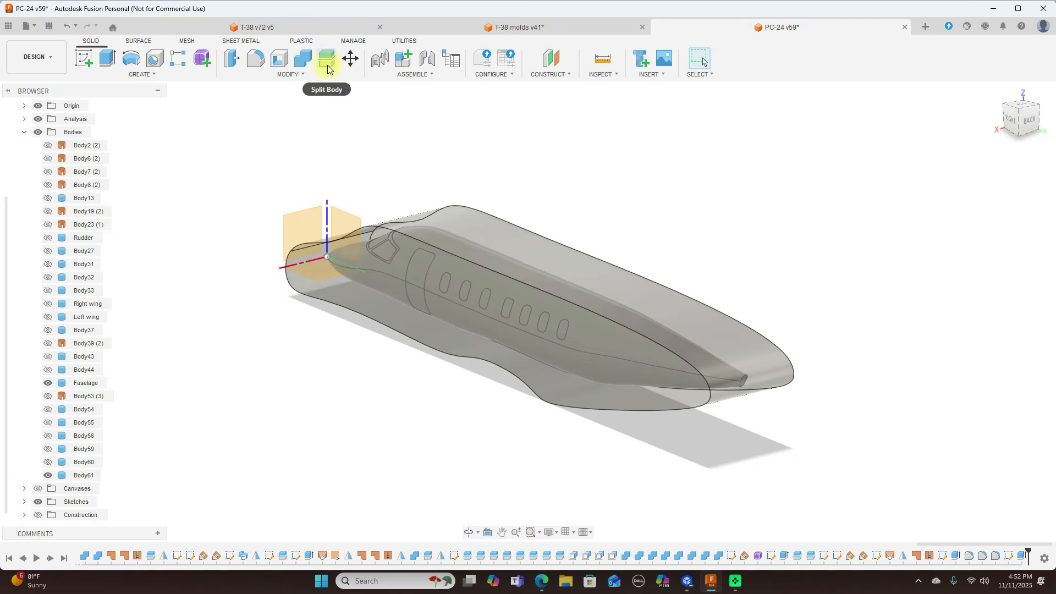
click(303, 59)
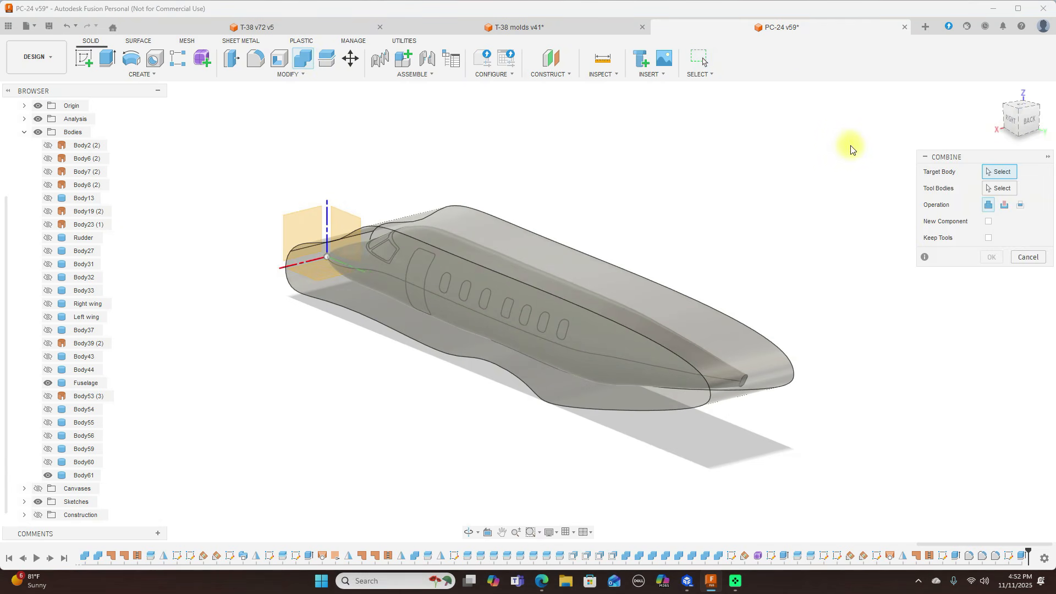
click(674, 319)
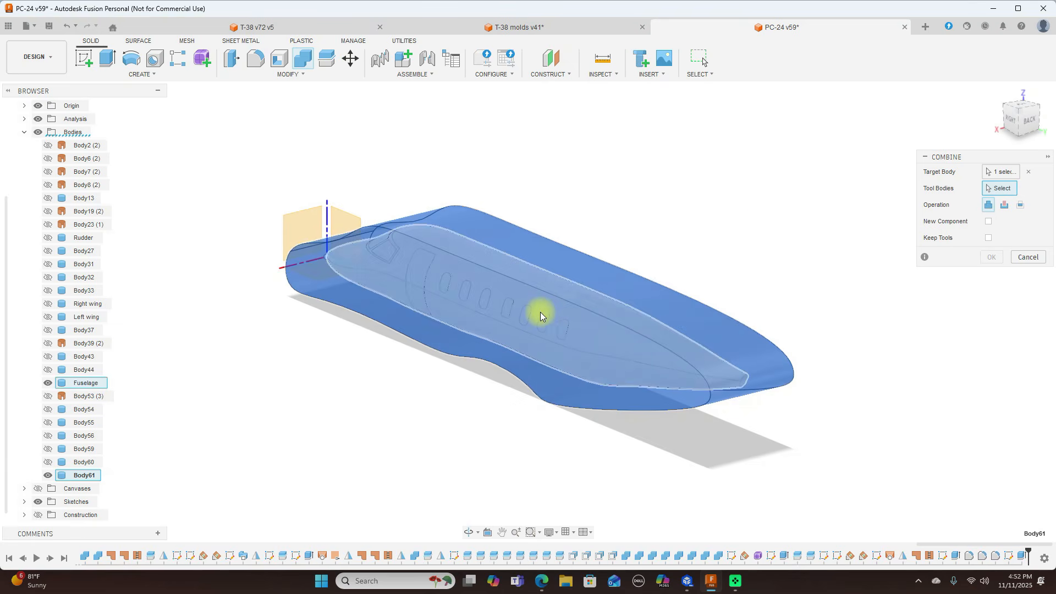
click(540, 311)
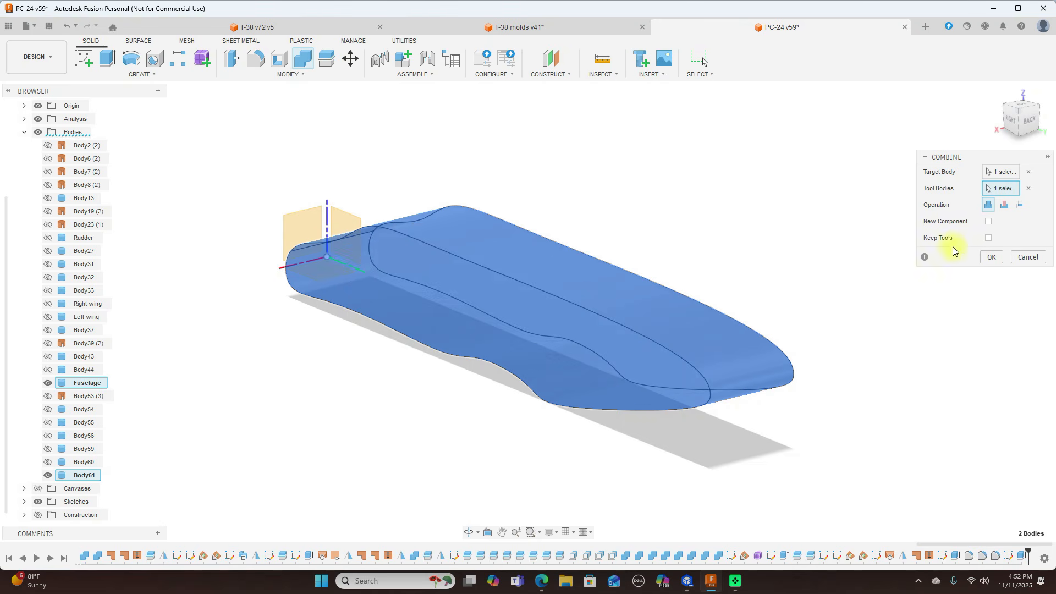
click(1004, 207)
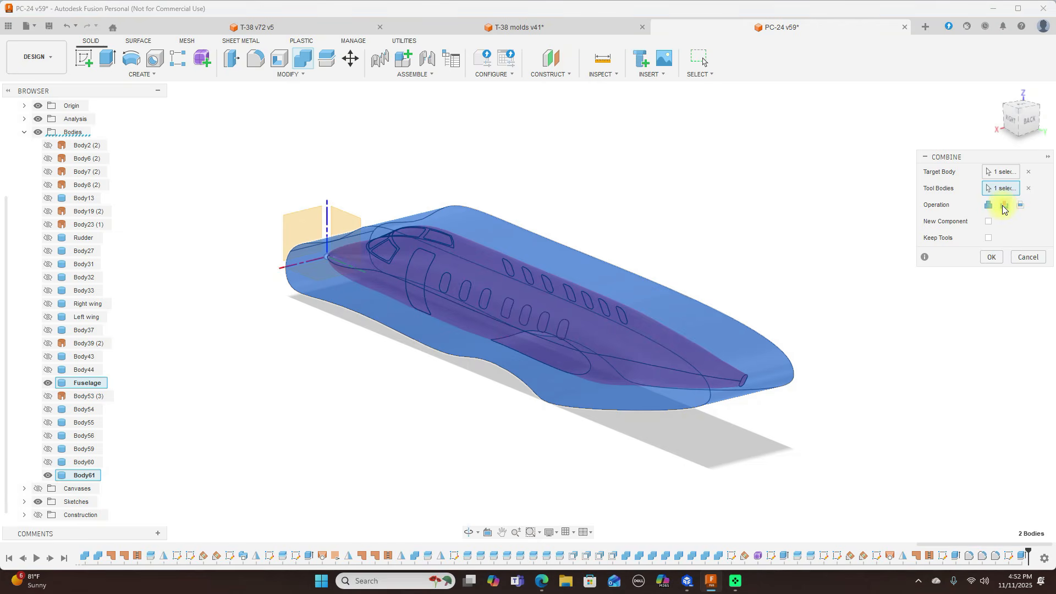
click(990, 258)
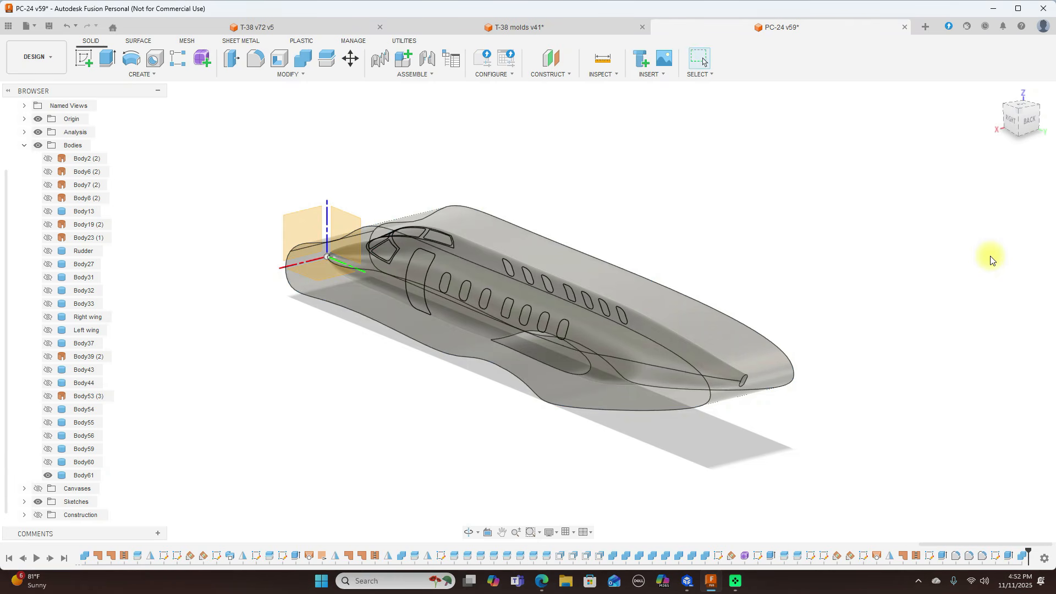
Step: Inspect the fuselage-shaped cavity in the block from several angles and with a section analysis offset 850 mm from the XZ plane
click(48, 477)
click(48, 476)
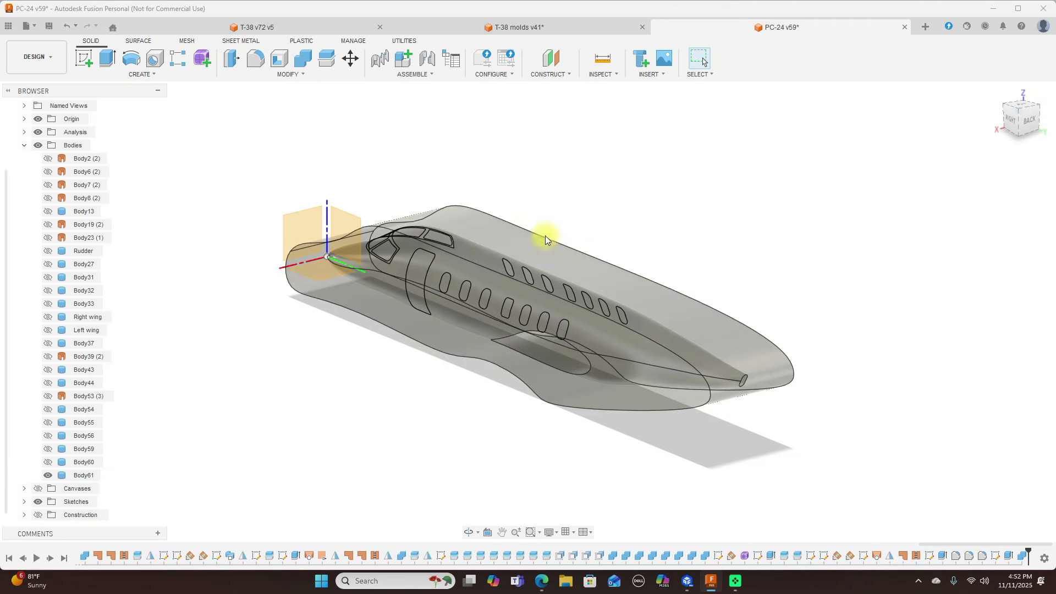
drag(1018, 127, 9, 129)
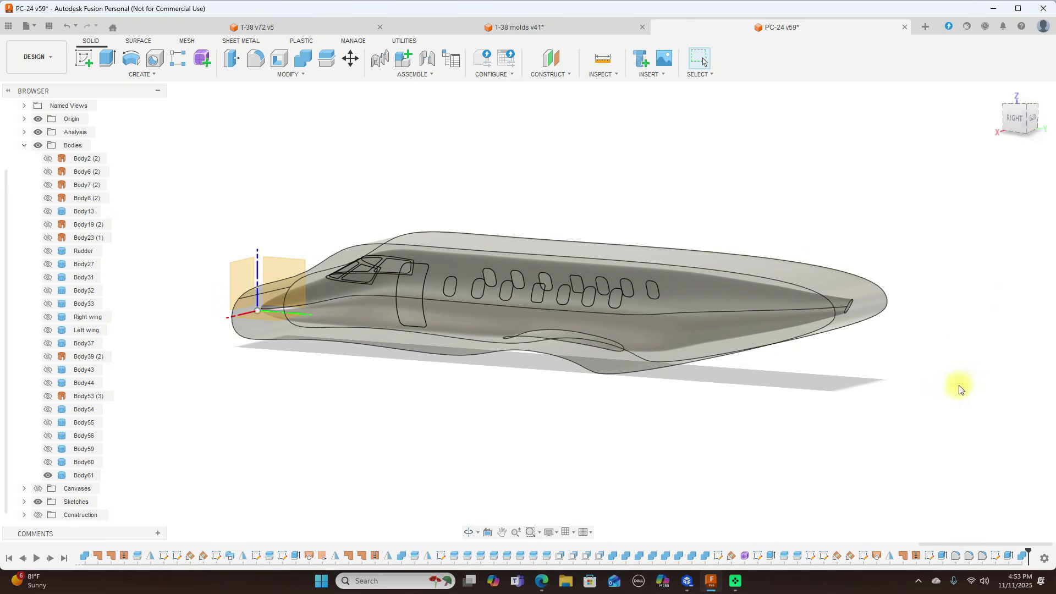
click(1014, 117)
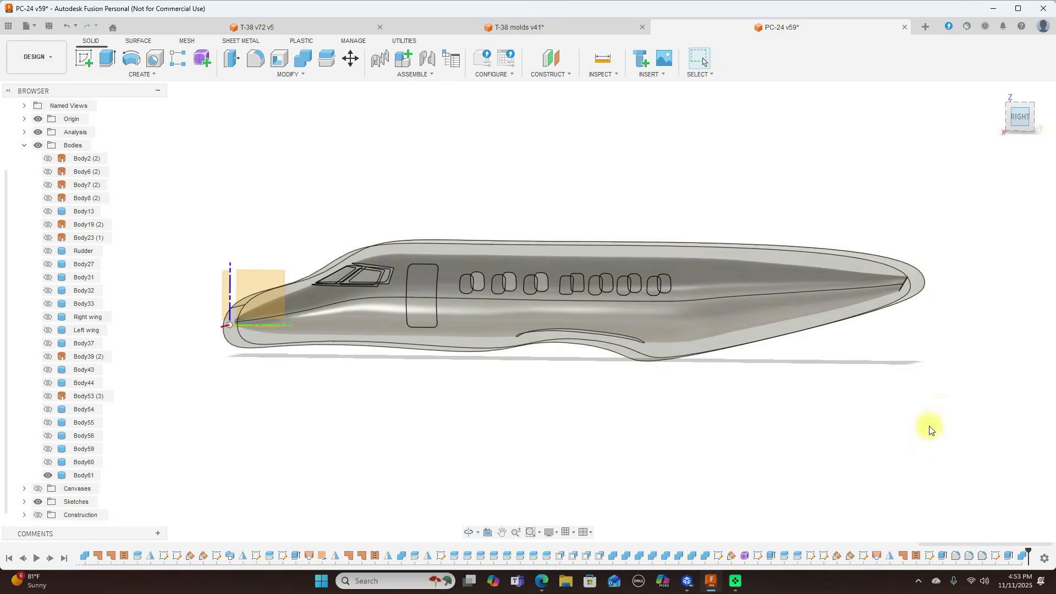
click(1031, 116)
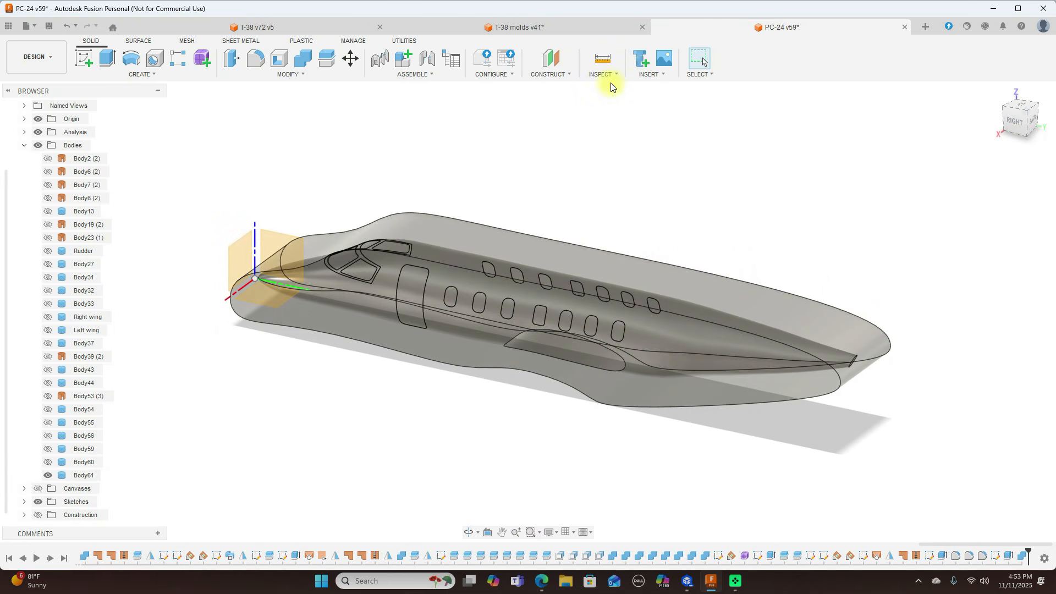
click(614, 76)
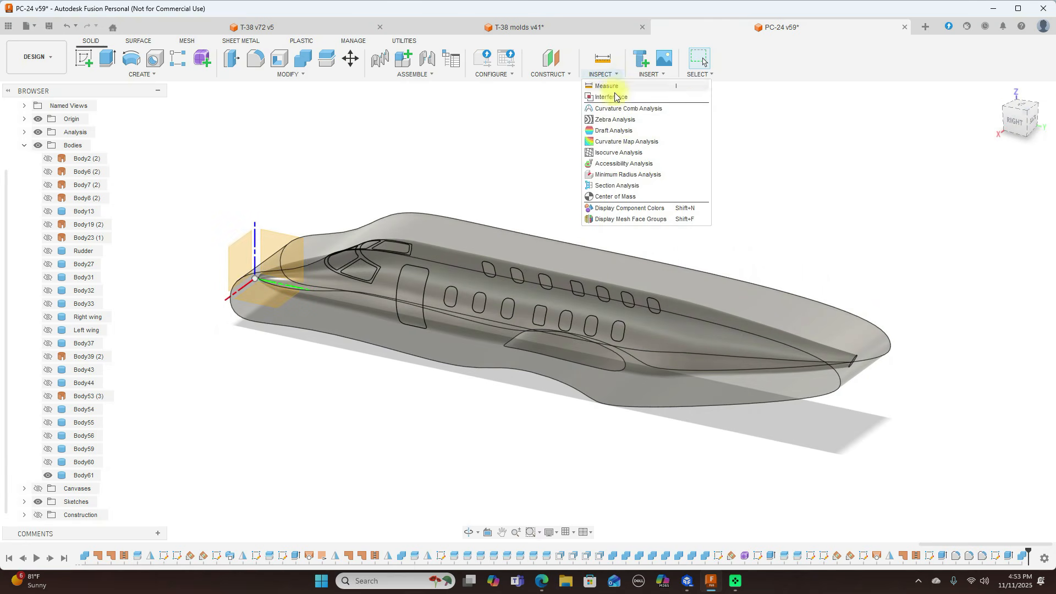
click(616, 186)
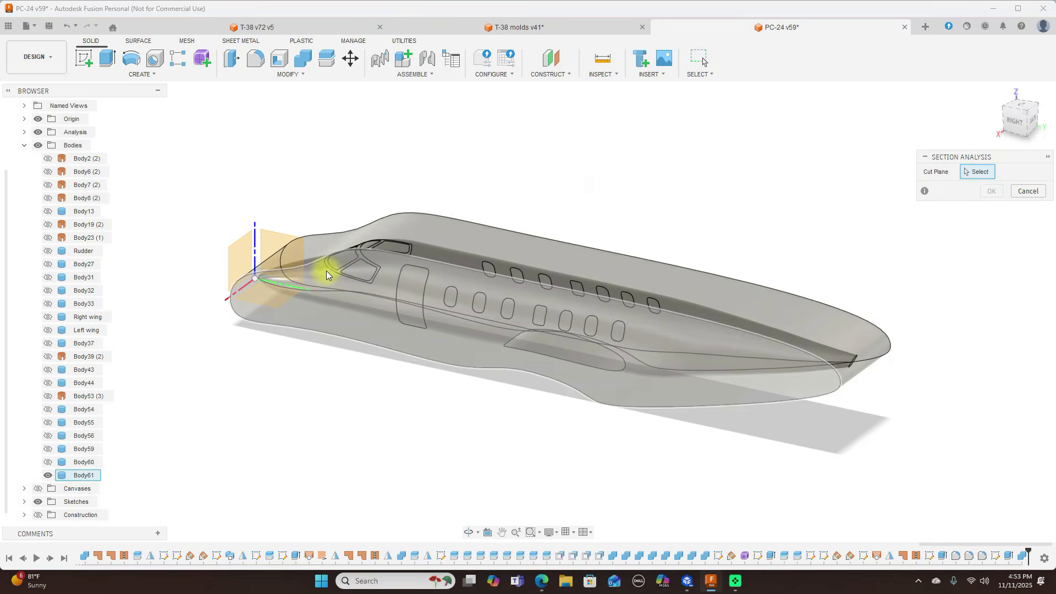
click(253, 263)
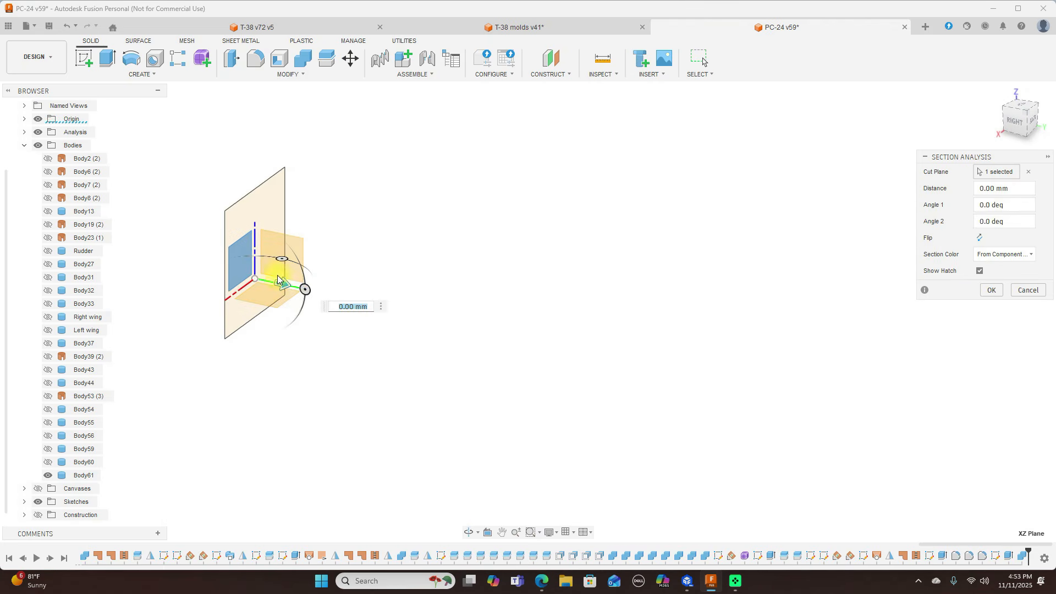
drag(285, 284, 508, 331)
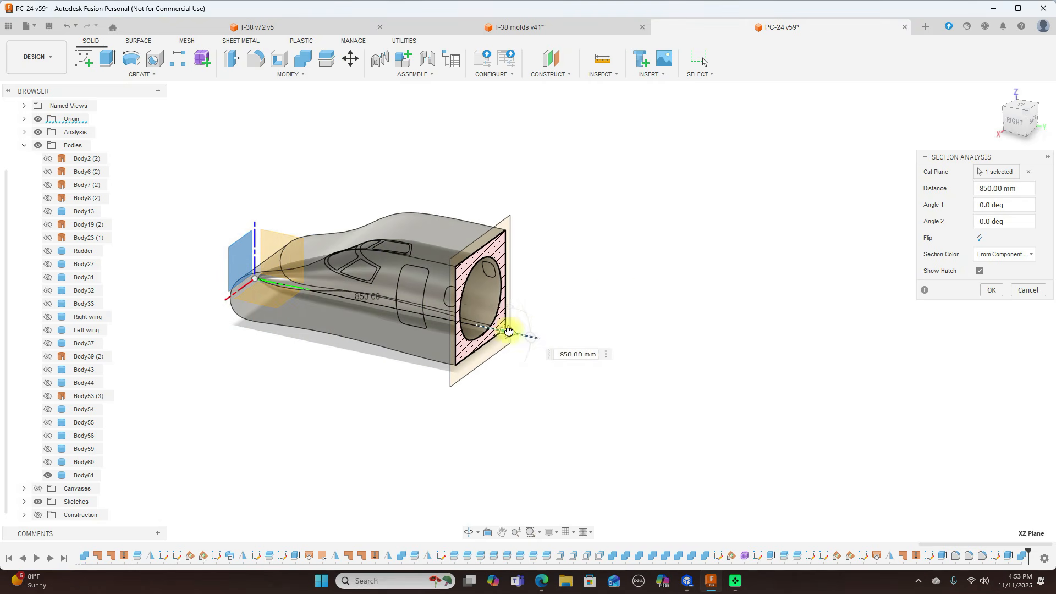
click(1026, 124)
shift+middle_drag(910, 104, 1021, 115)
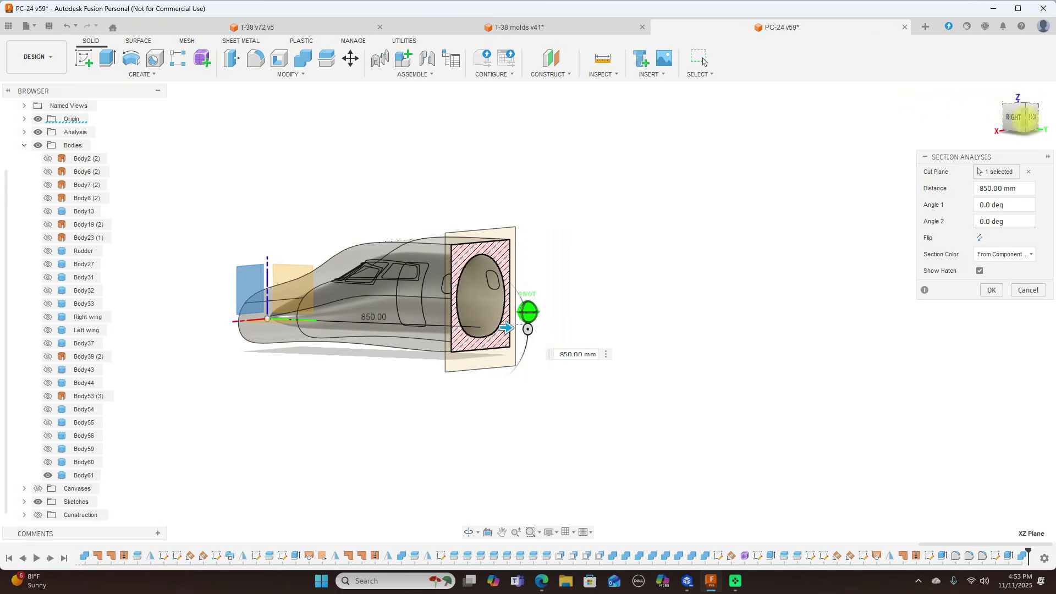
click(1030, 295)
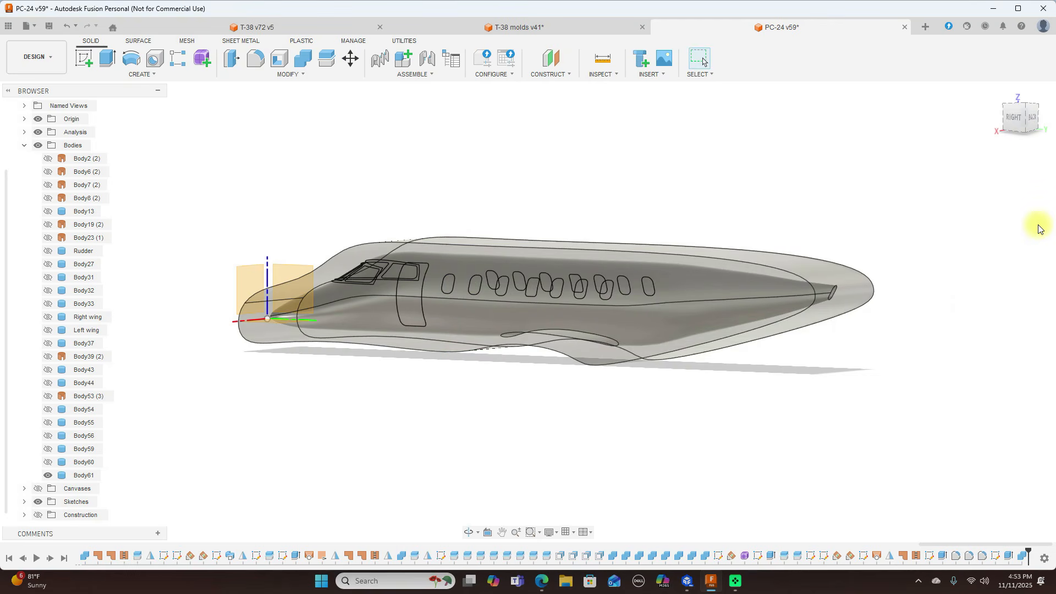
click(1014, 131)
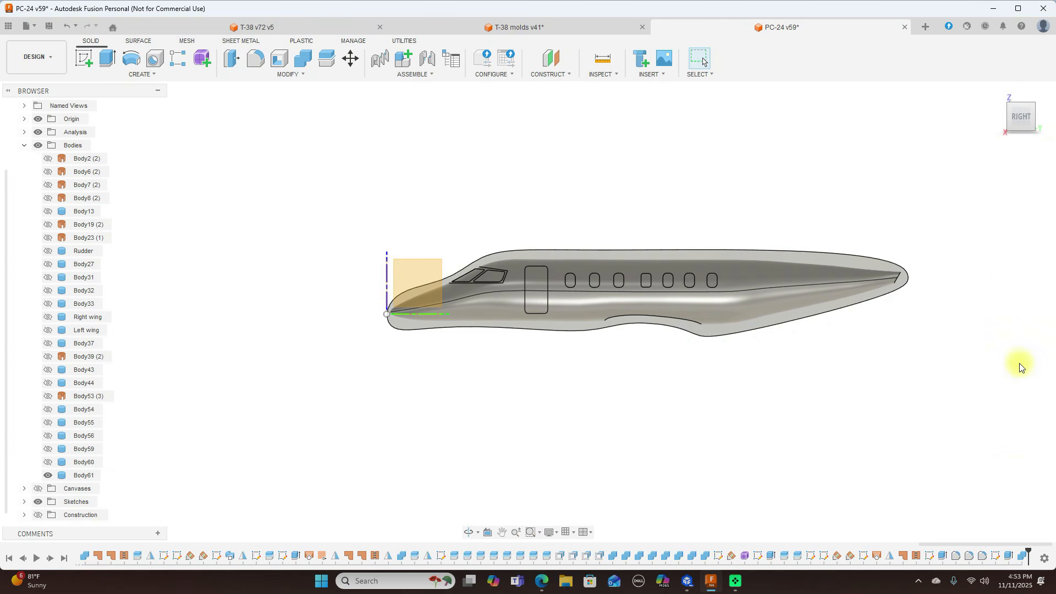
click(1017, 10)
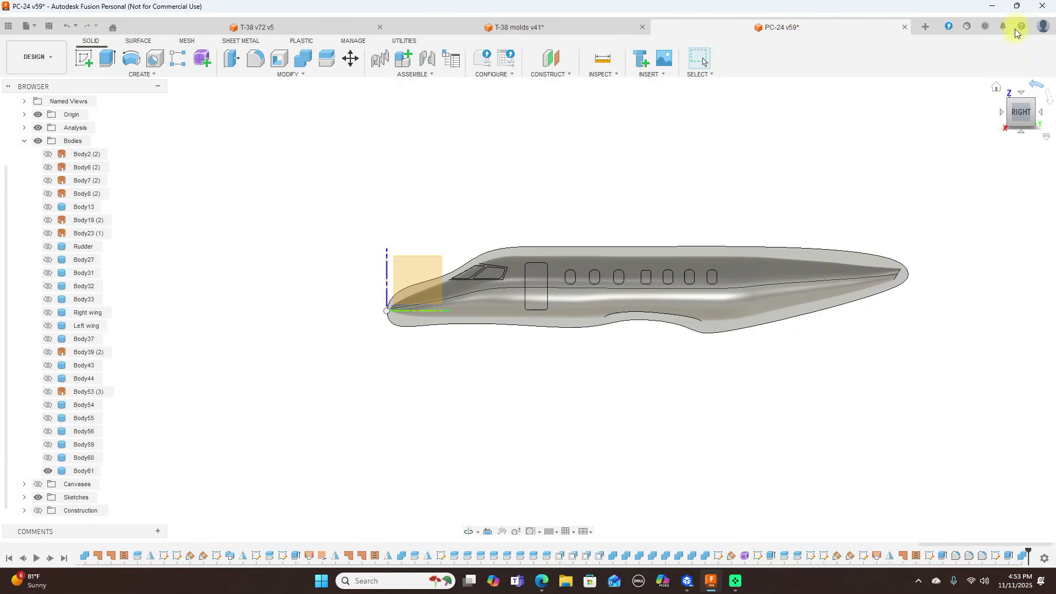
mouse_move(1019, 9)
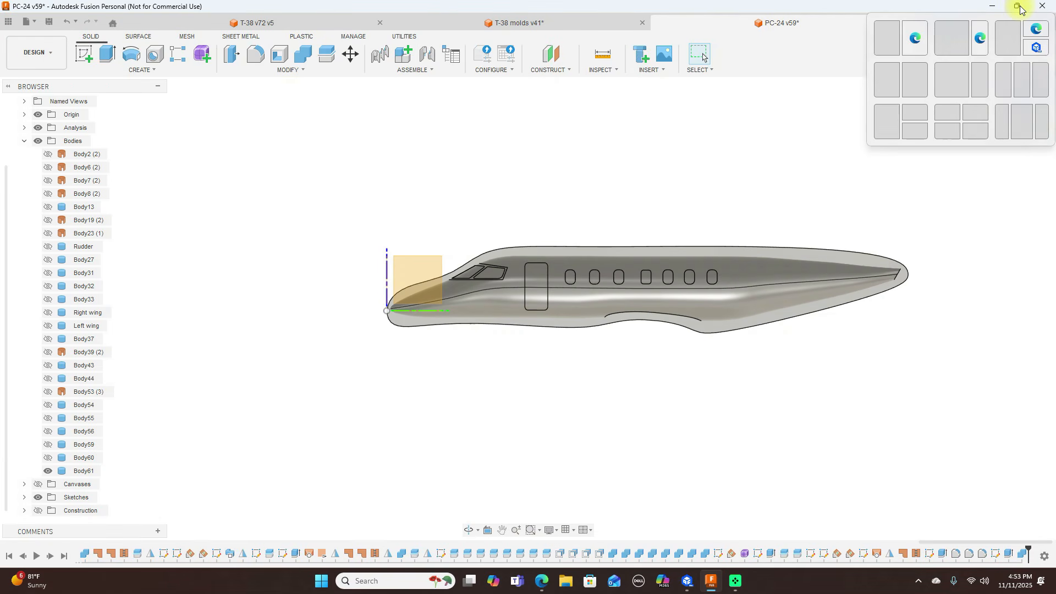
click(1018, 8)
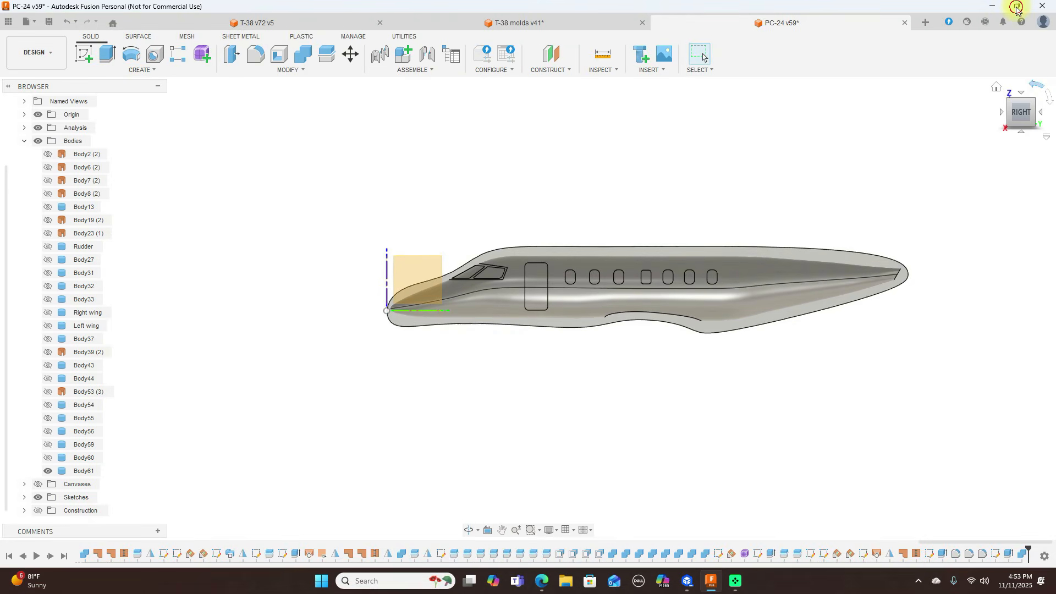
click(1018, 9)
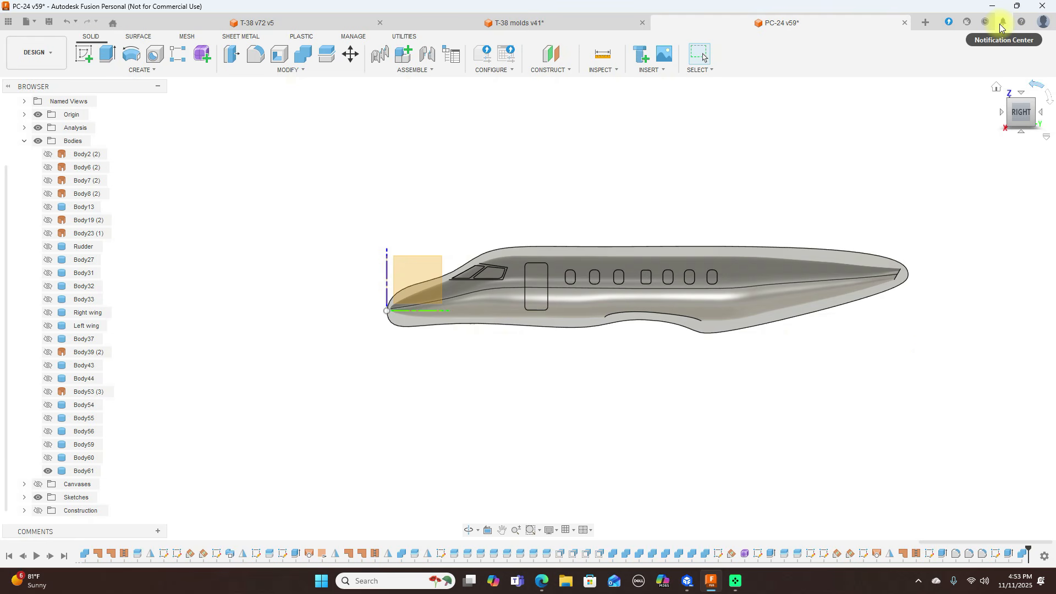
scroll(924, 368, down, 1)
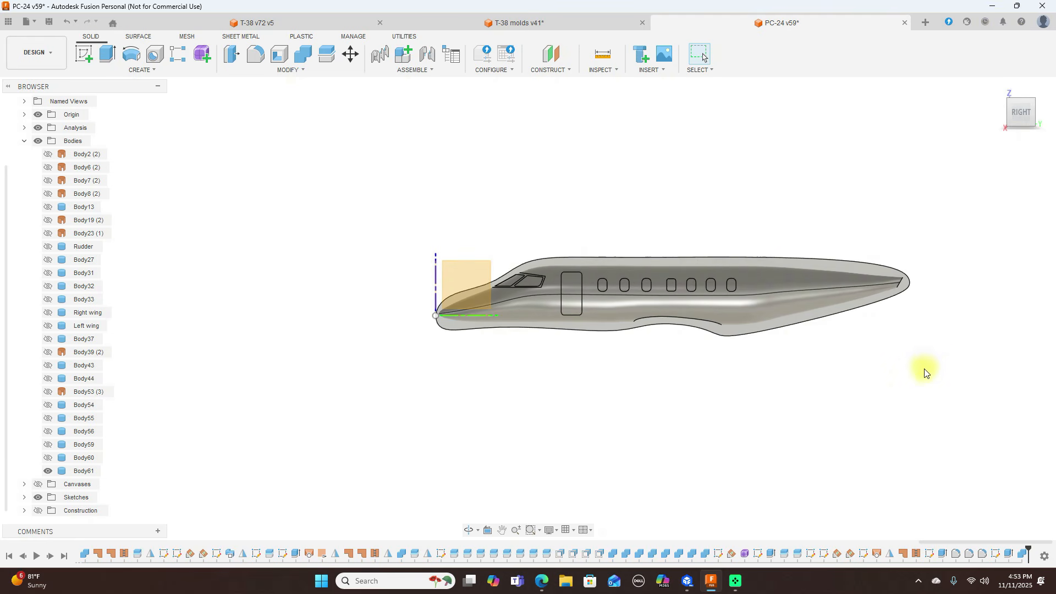
Step: Undo the Combine cut that consumed the Fuselage body
scroll(924, 372, up, 3)
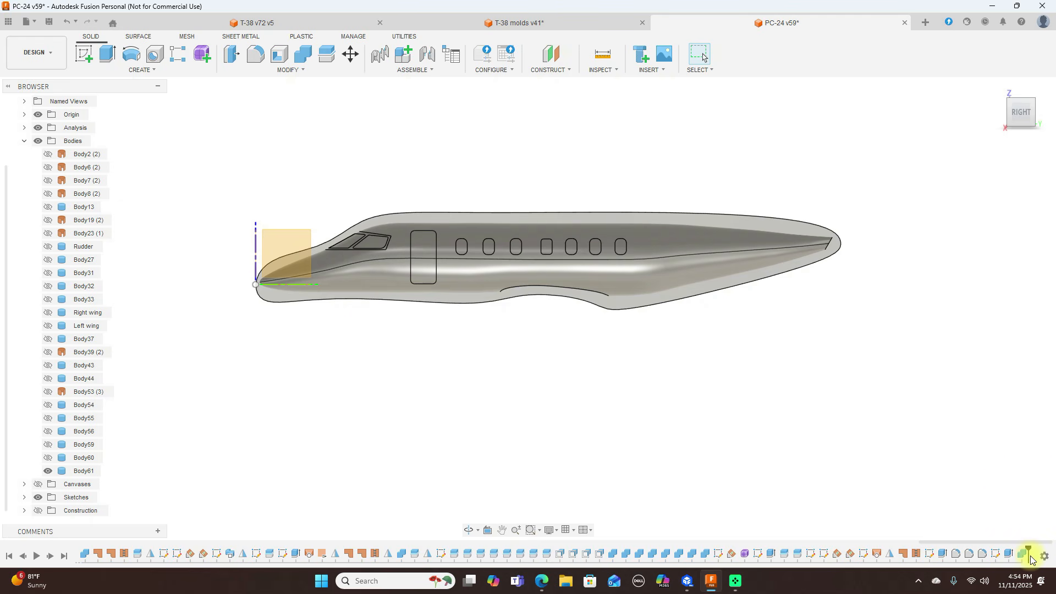
mouse_move(1041, 544)
mouse_down()
mouse_move(928, 543)
mouse_move(1033, 542)
mouse_up()
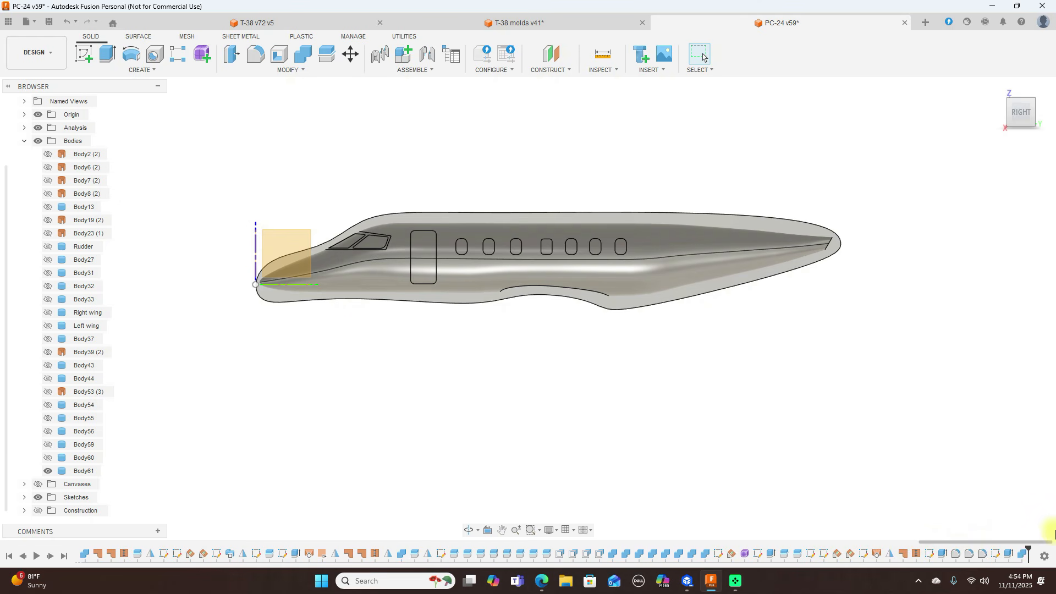
click(68, 23)
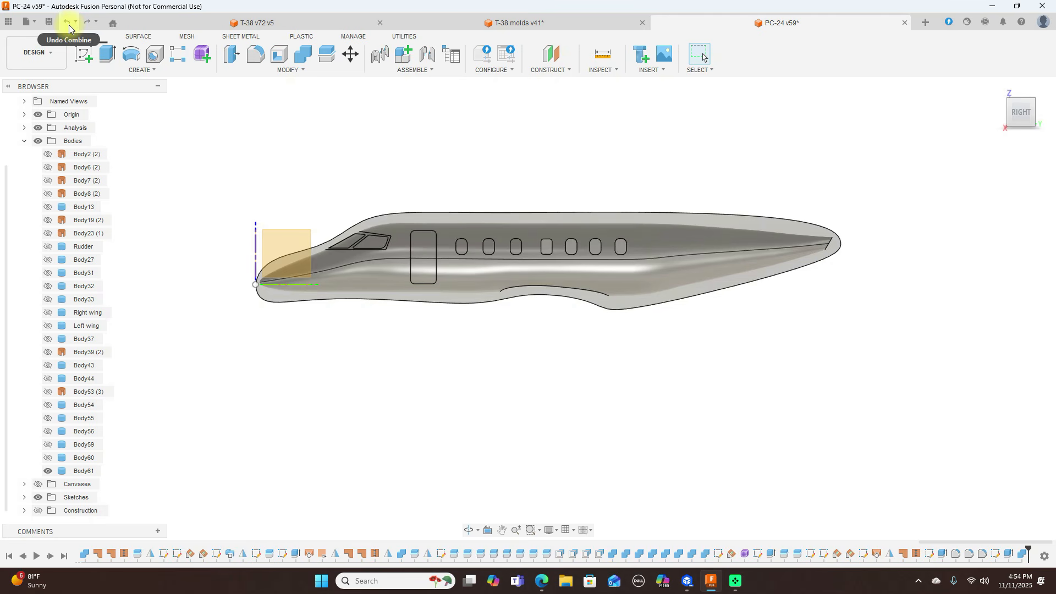
click(67, 22)
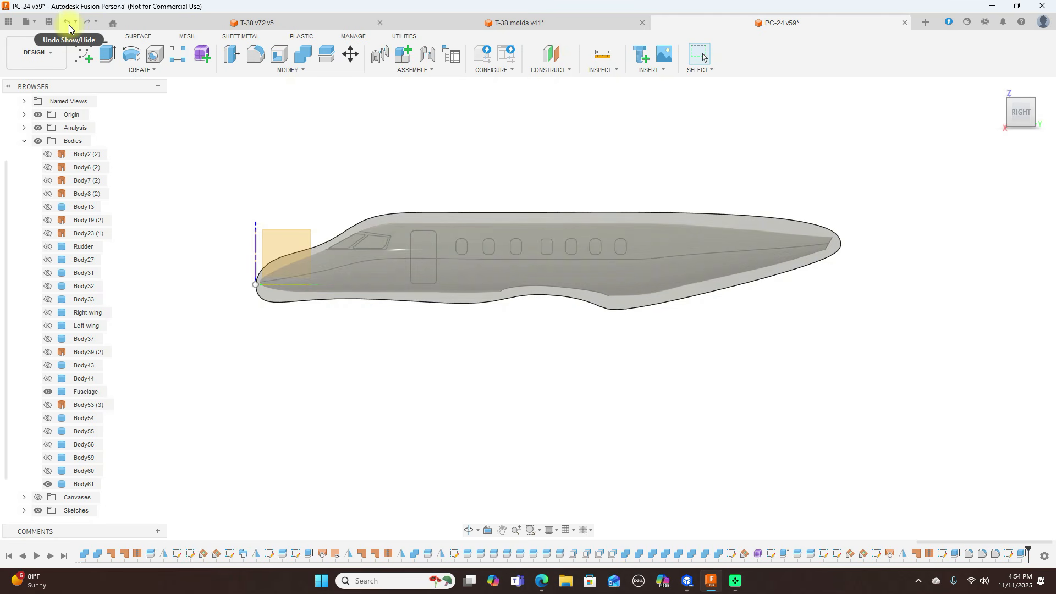
mouse_move(1015, 112)
mouse_down()
mouse_move(19, 122)
mouse_move(55, 131)
mouse_move(48, 141)
mouse_move(28, 137)
mouse_up()
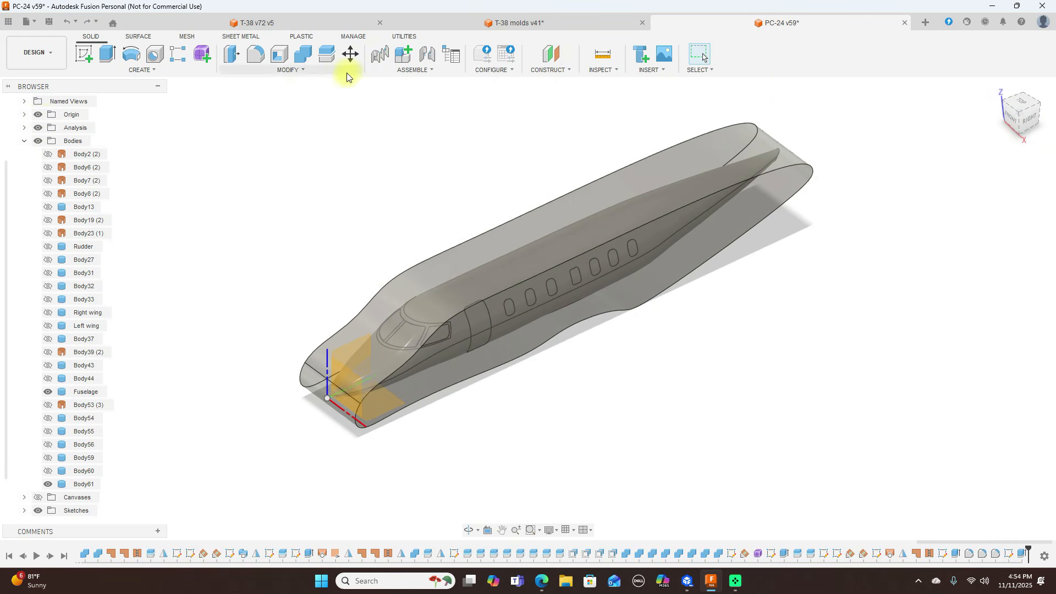
click(328, 56)
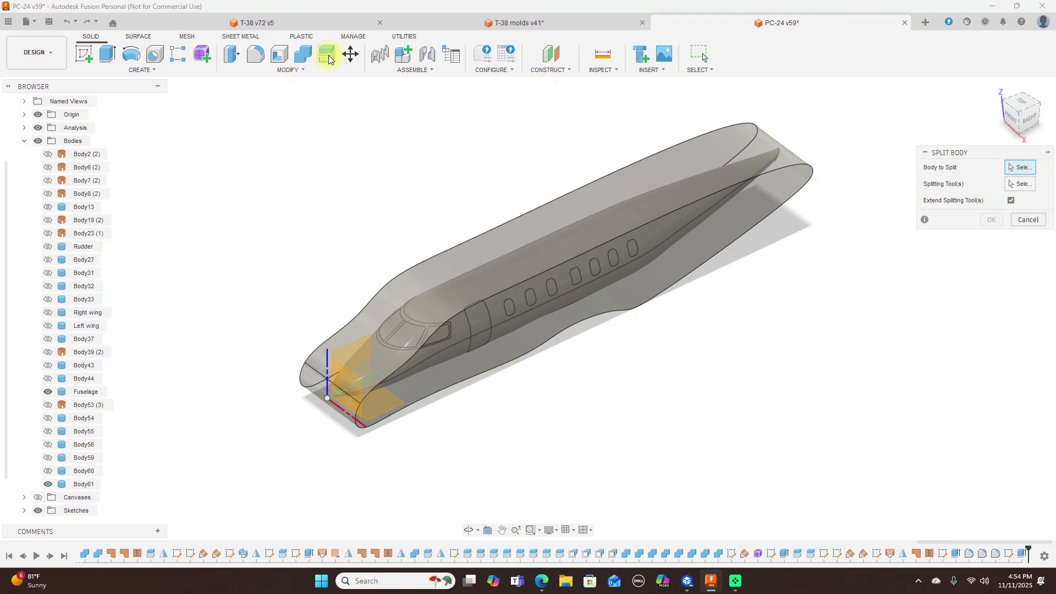
click(786, 166)
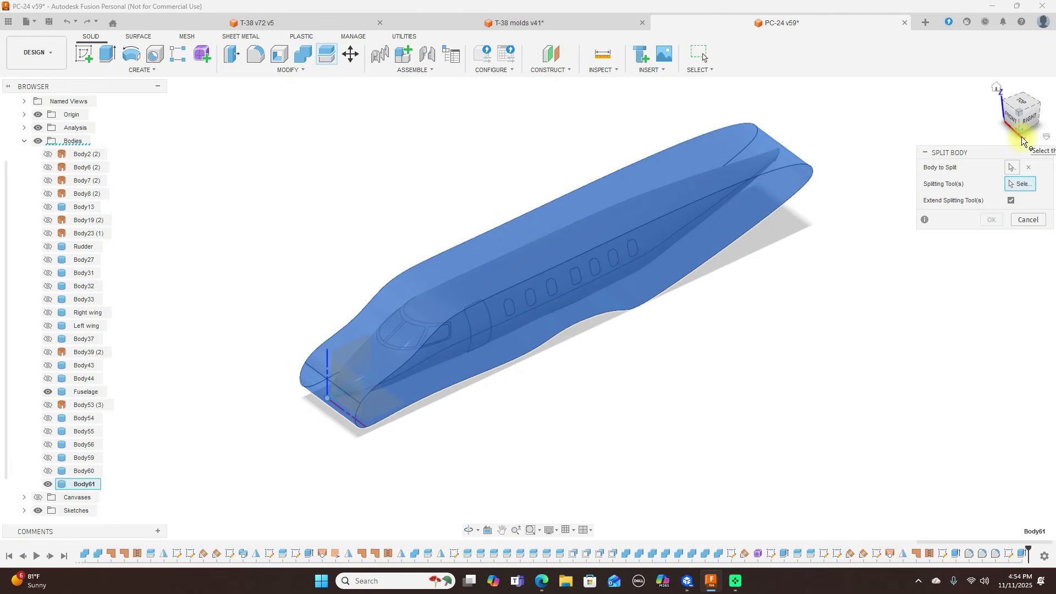
click(1036, 225)
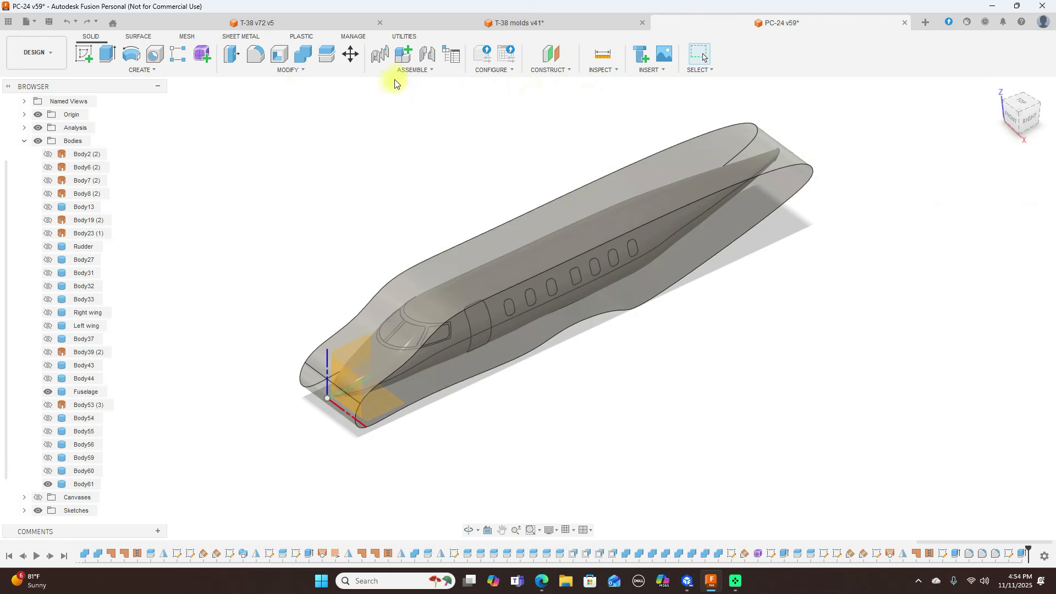
Step: Cut the Fuselage body out of the extruded block with Combine, keeping the tool body, and hide the Fuselage
click(304, 56)
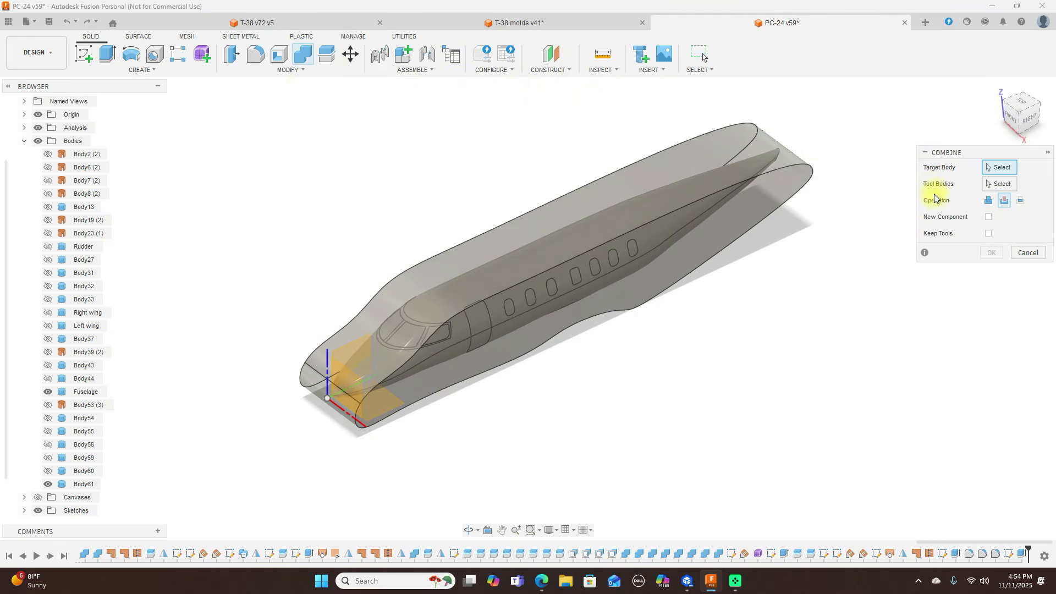
click(806, 168)
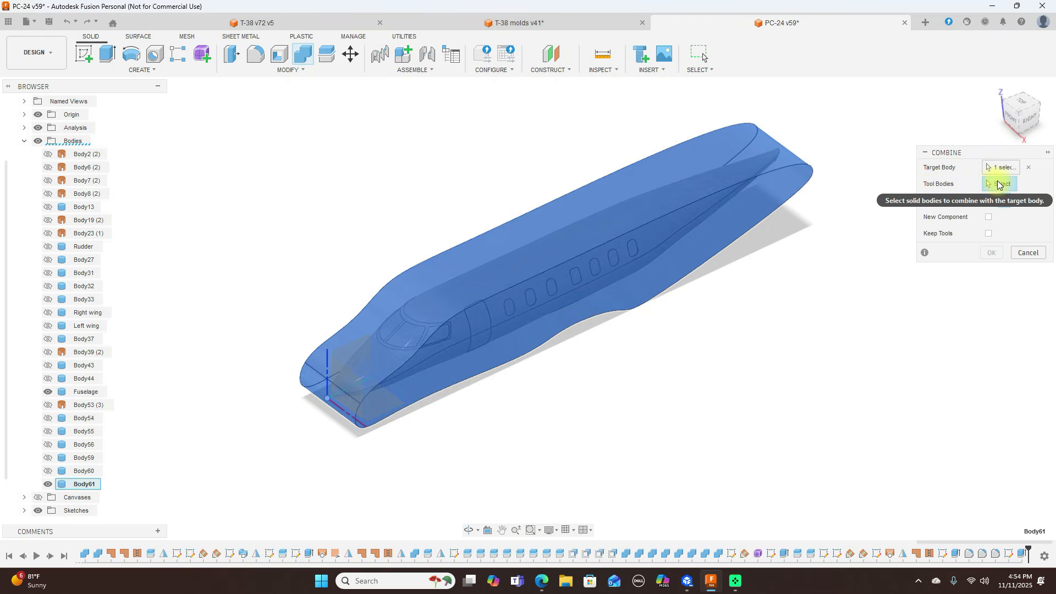
click(710, 199)
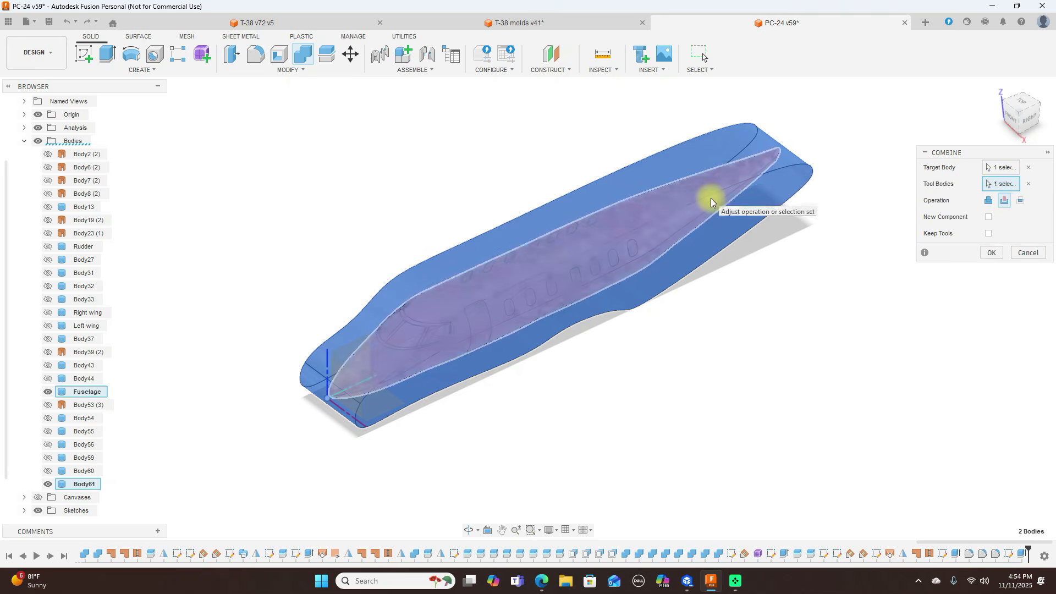
click(988, 234)
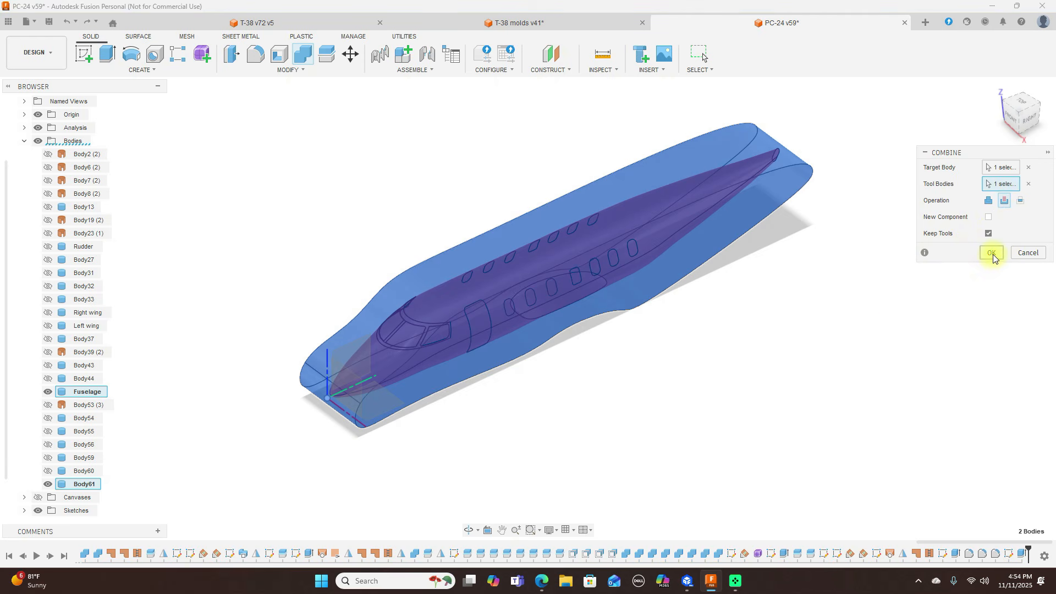
click(991, 254)
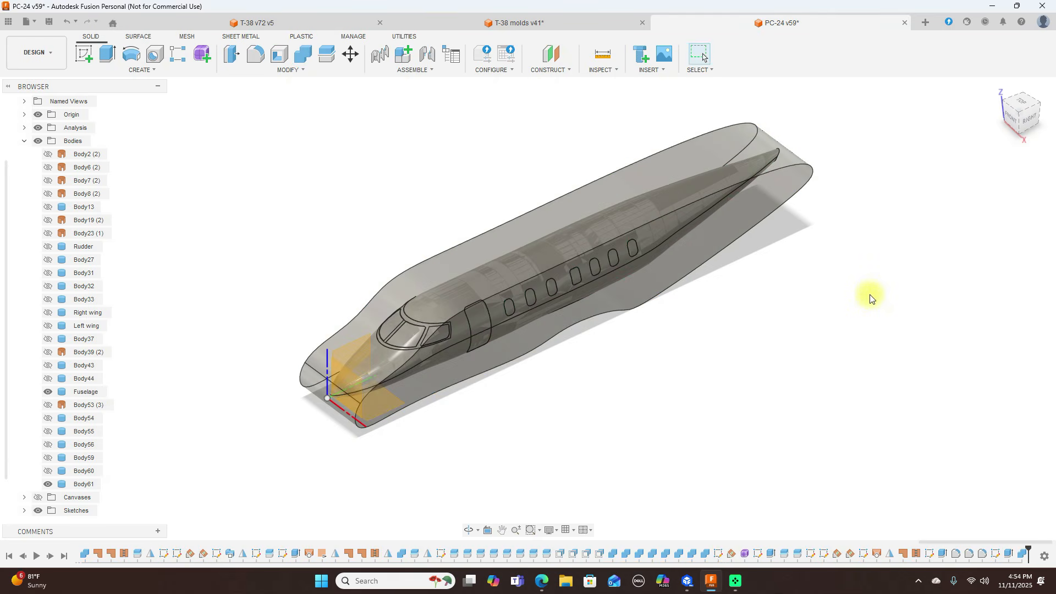
click(48, 392)
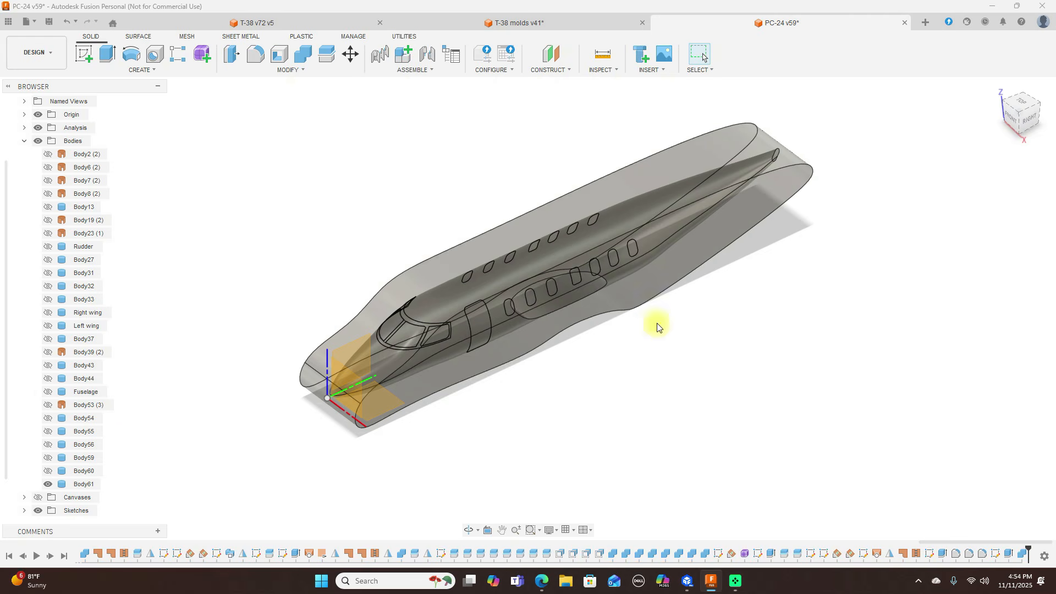
Step: Examine the fuselage cavity in the block from the right side and at an angle with the origin geometry temporarily hidden
click(1026, 120)
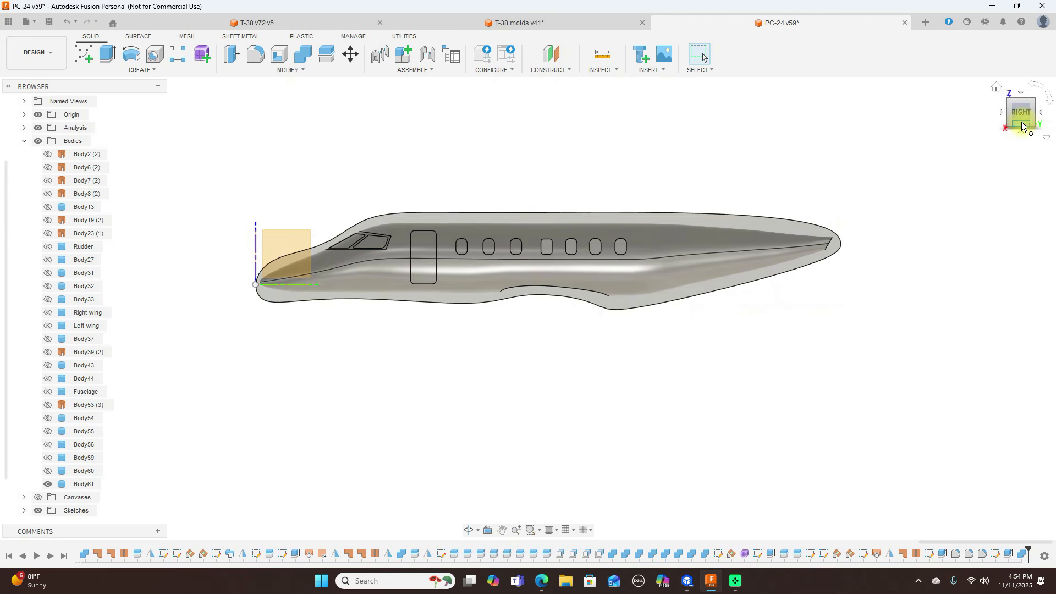
mouse_move(1012, 118)
mouse_down()
mouse_move(1011, 135)
mouse_move(1016, 114)
mouse_up()
click(1019, 114)
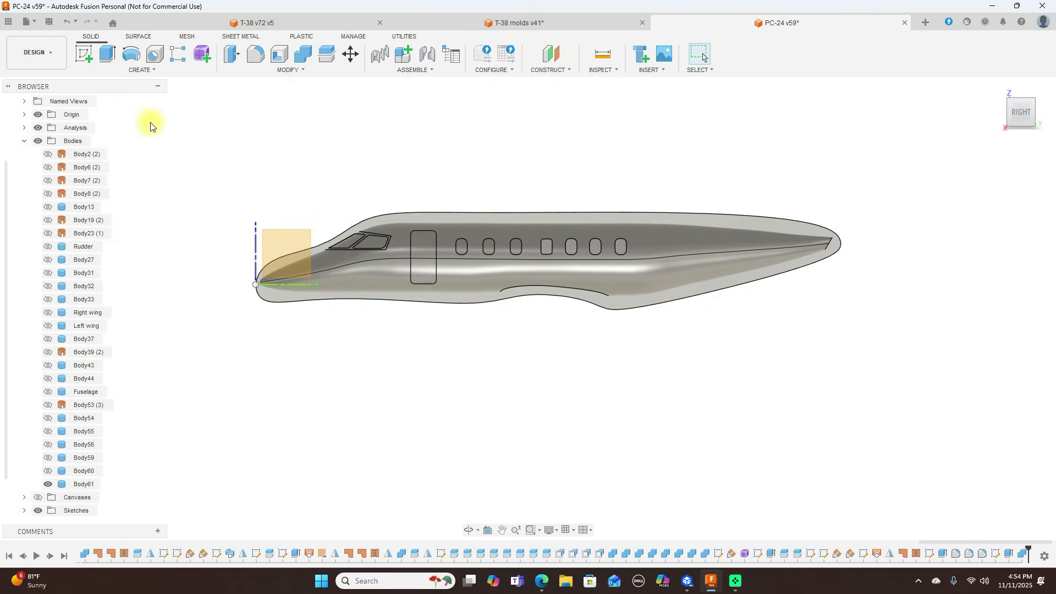
click(39, 115)
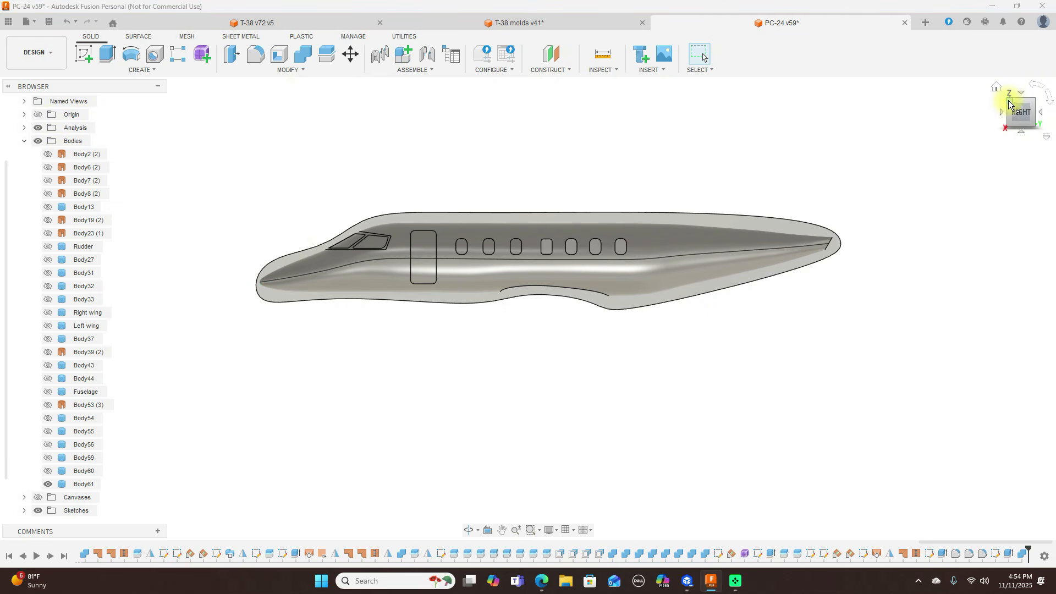
drag(1008, 100, 1055, 142)
mouse_move(37, 144)
mouse_down()
mouse_move(94, 134)
mouse_move(117, 110)
mouse_move(88, 104)
mouse_move(1006, 110)
mouse_move(801, 113)
mouse_up()
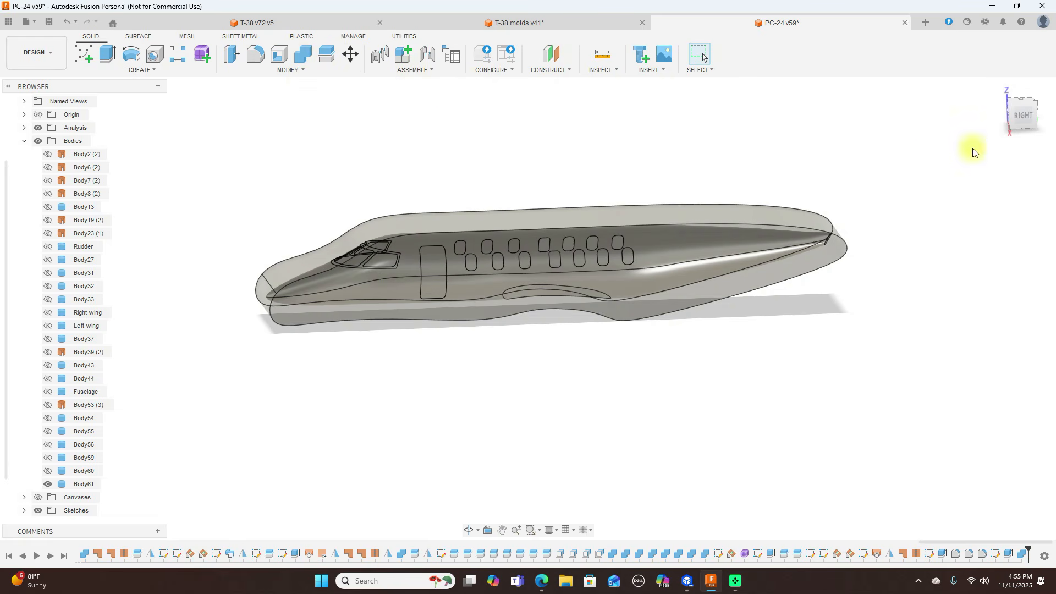
click(1022, 116)
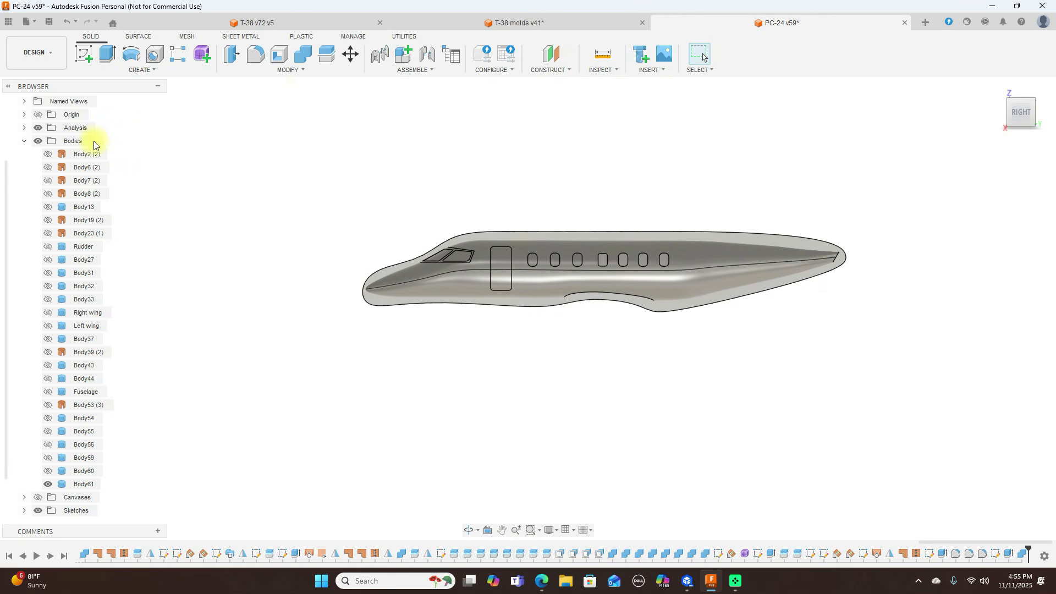
click(37, 116)
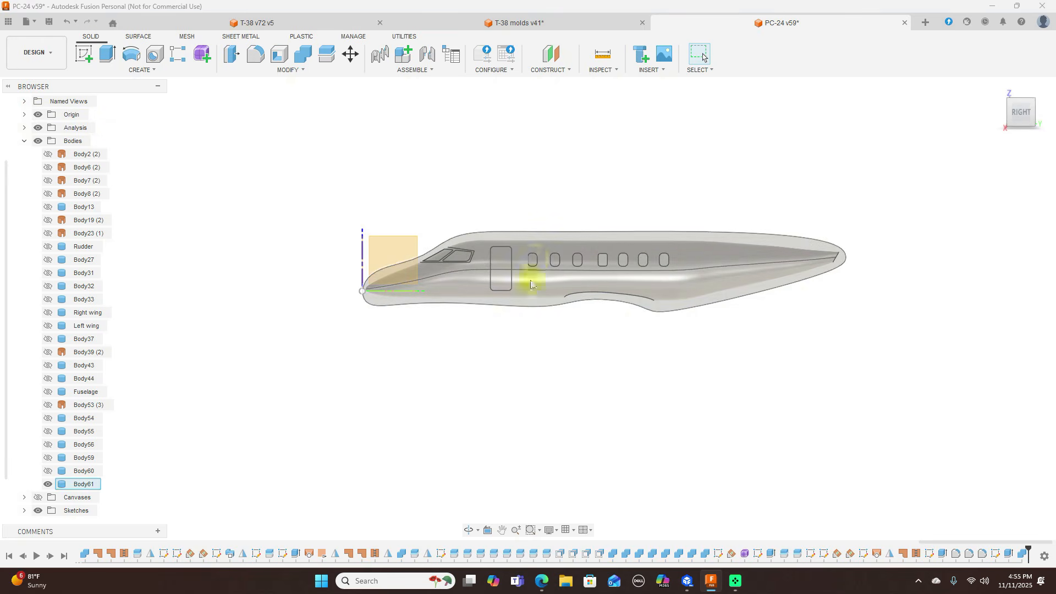
Step: Set the opacity of the block body to 100%
right_click(87, 483)
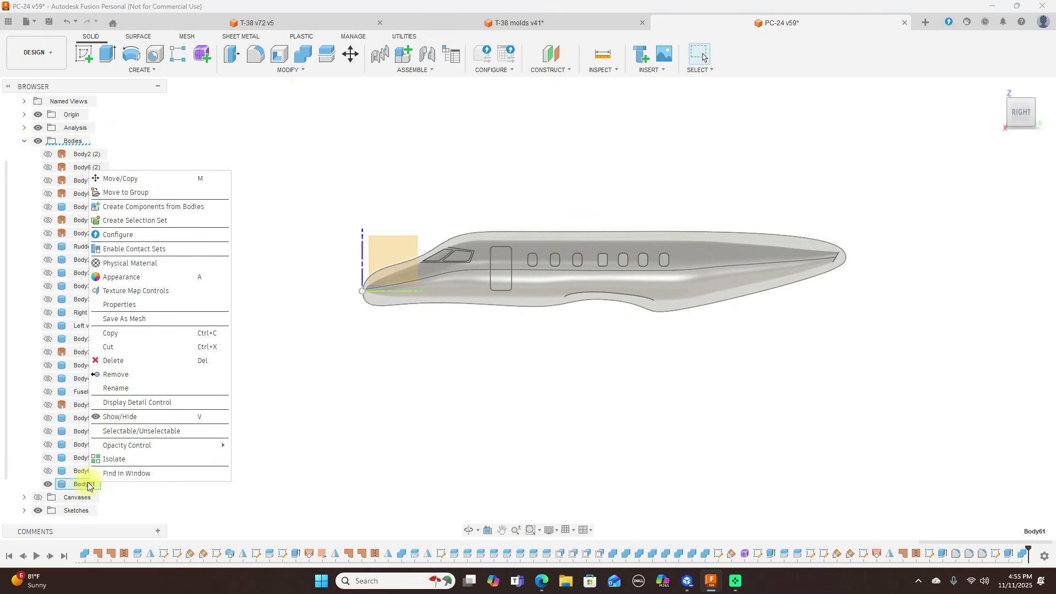
mouse_move(209, 447)
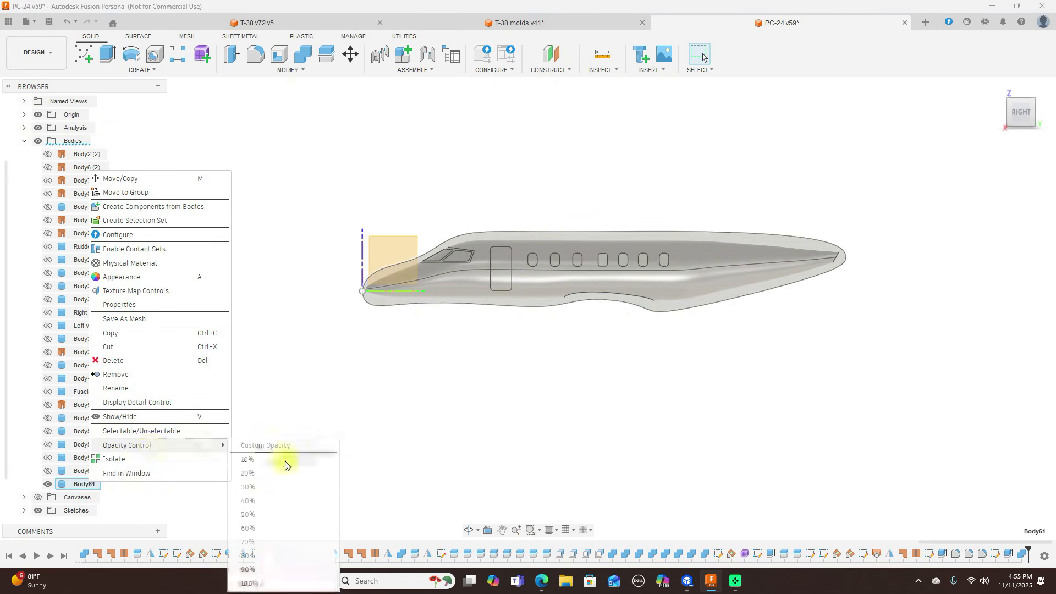
click(283, 581)
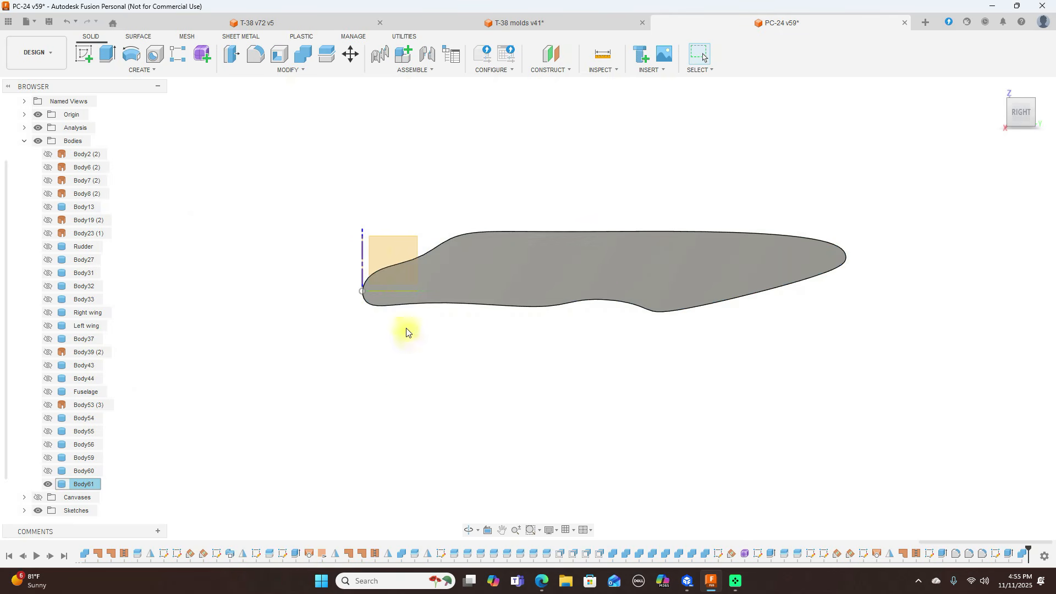
Step: Split the block body into two halves using the YZ origin plane as the splitting tool
click(333, 59)
click(630, 239)
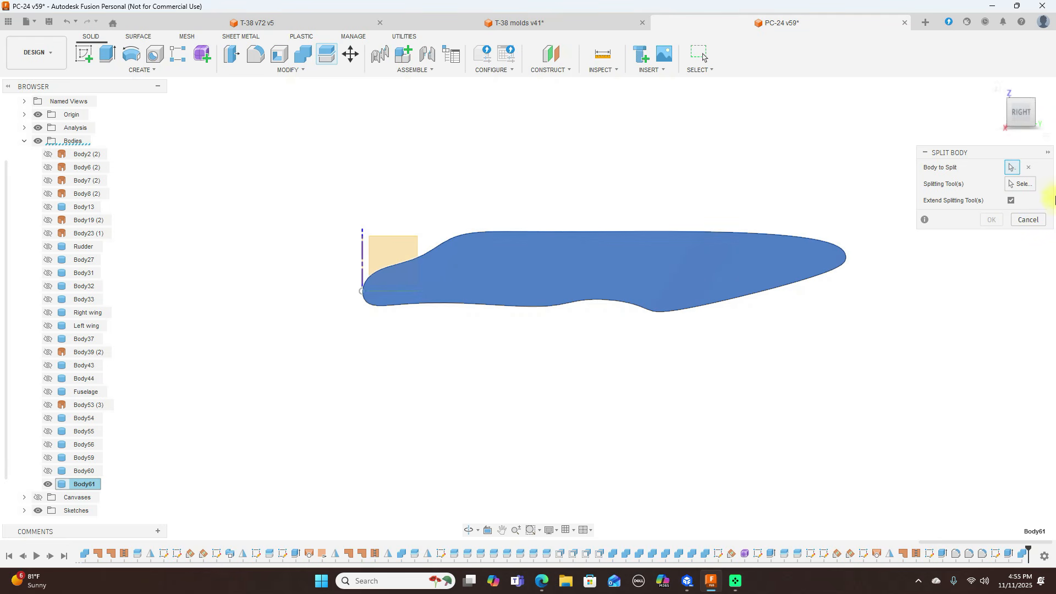
click(393, 243)
click(991, 204)
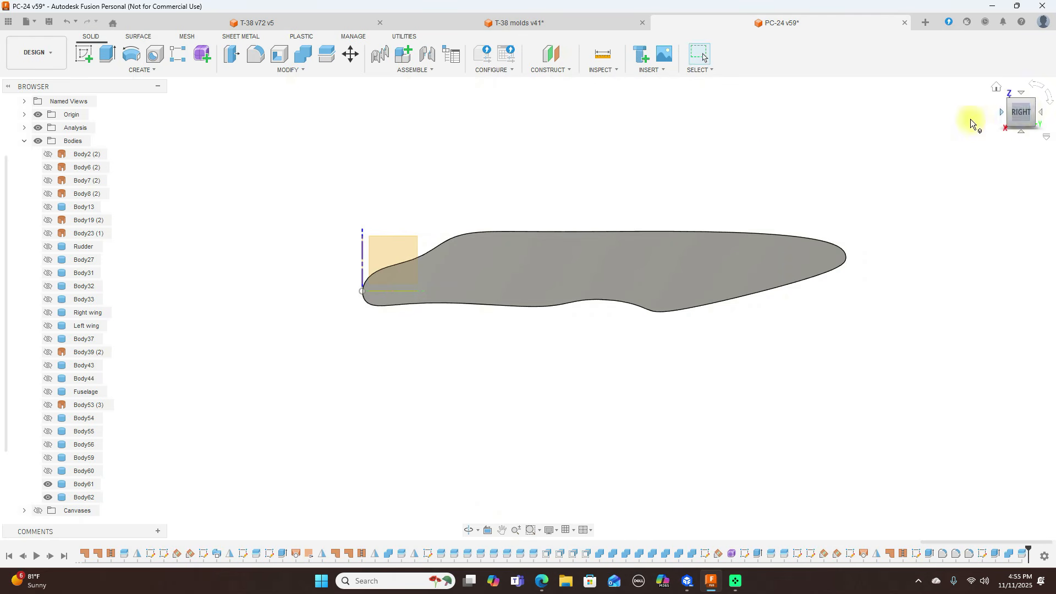
Step: Rename the near half of the split block, Body62, as "Left mold"
click(655, 263)
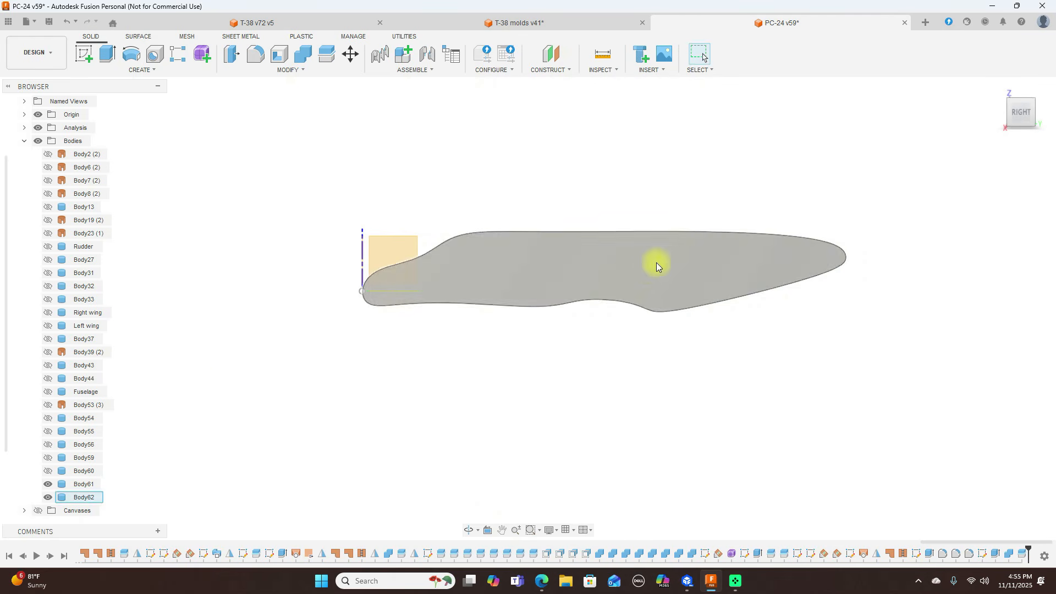
double_click(88, 497)
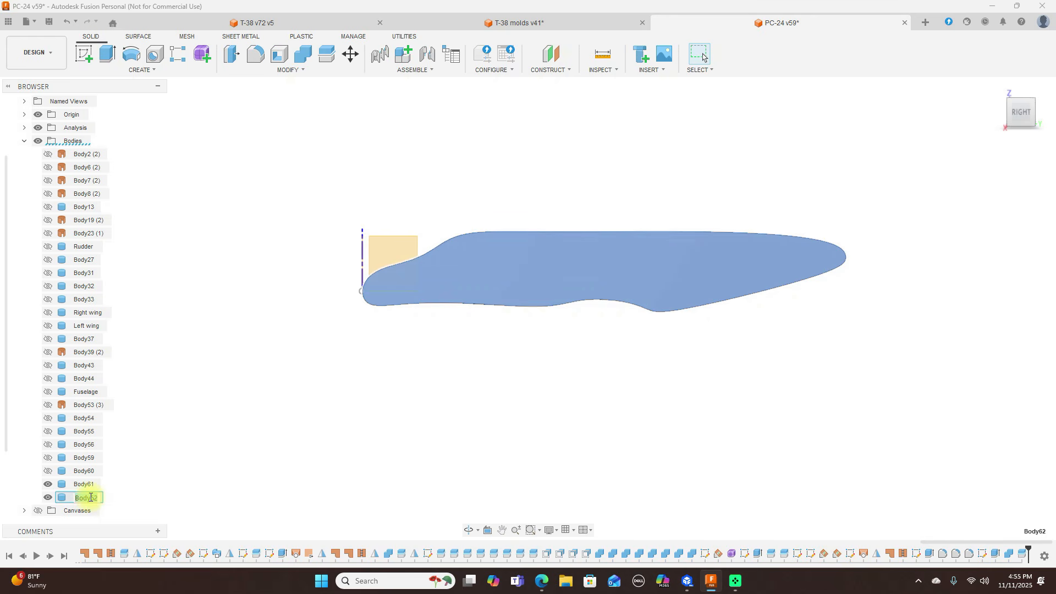
key(BackSpace)
text(L)
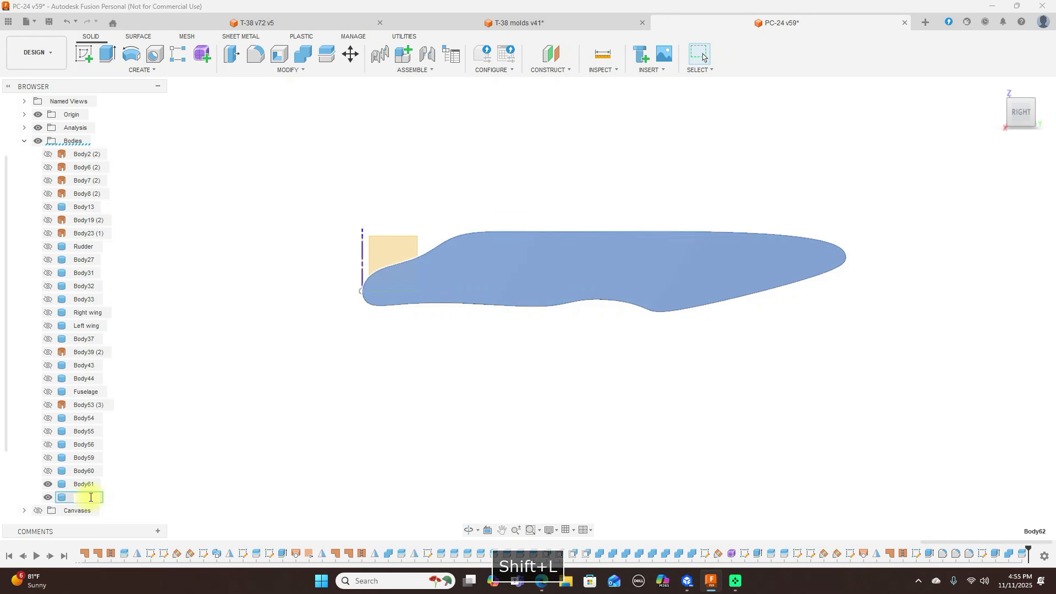
text(eft m)
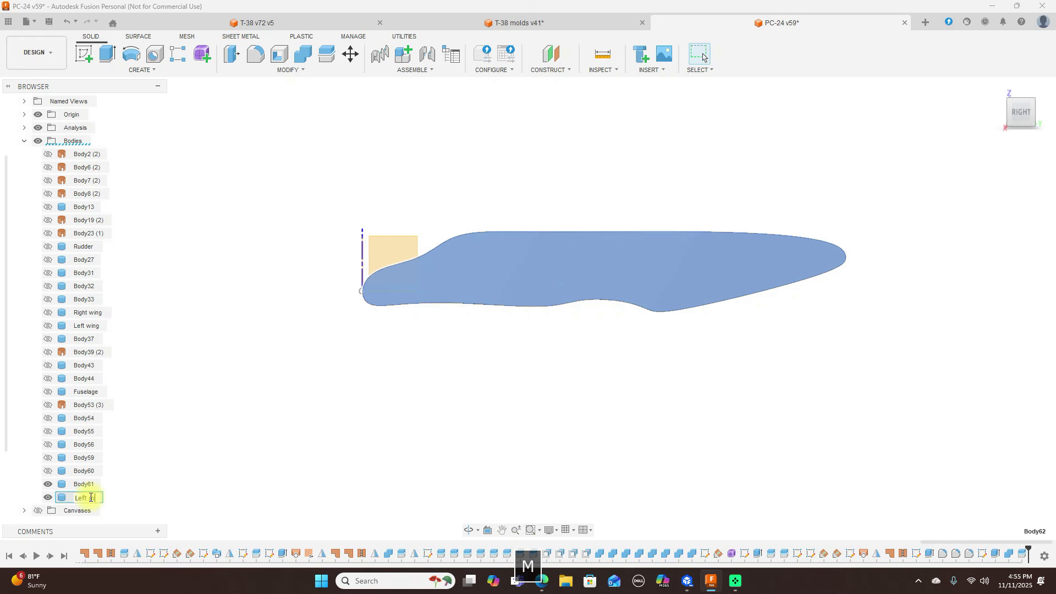
text(old)
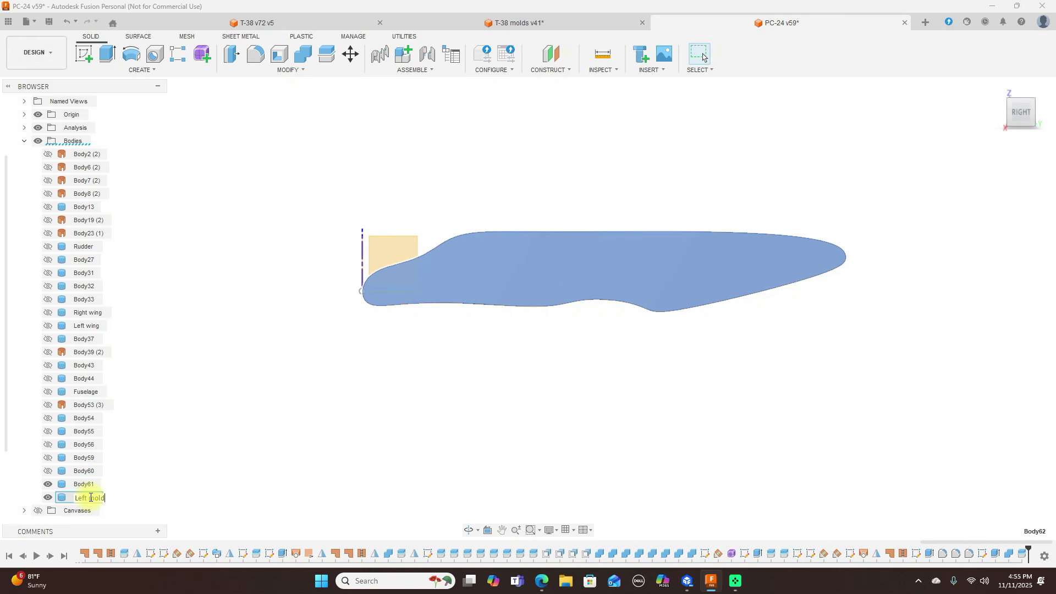
key(Return)
click(222, 435)
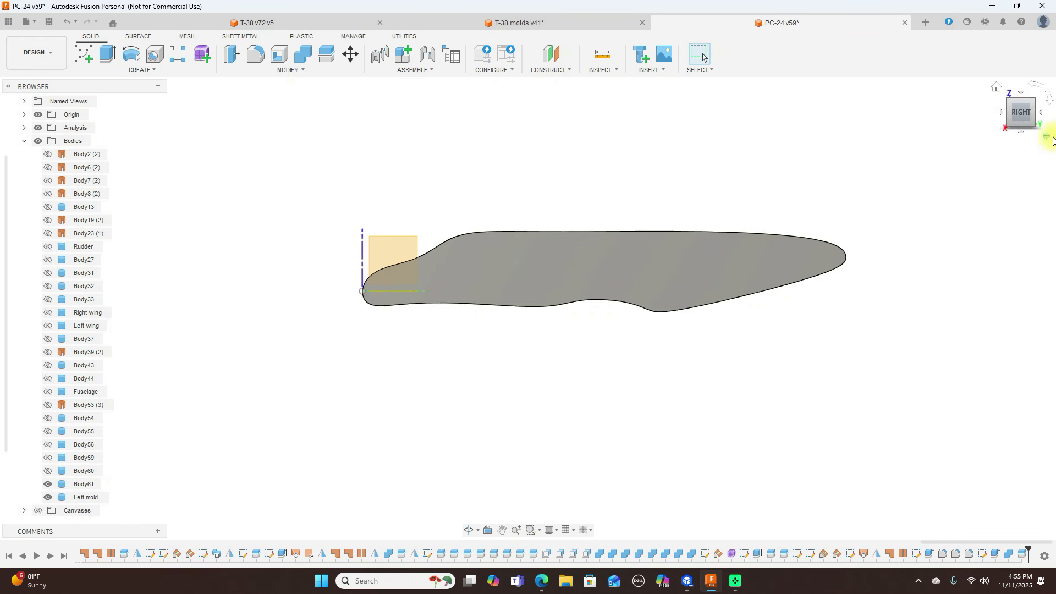
Step: Hide the Left mold body and rename the other half of the block as "Right mold"
click(48, 498)
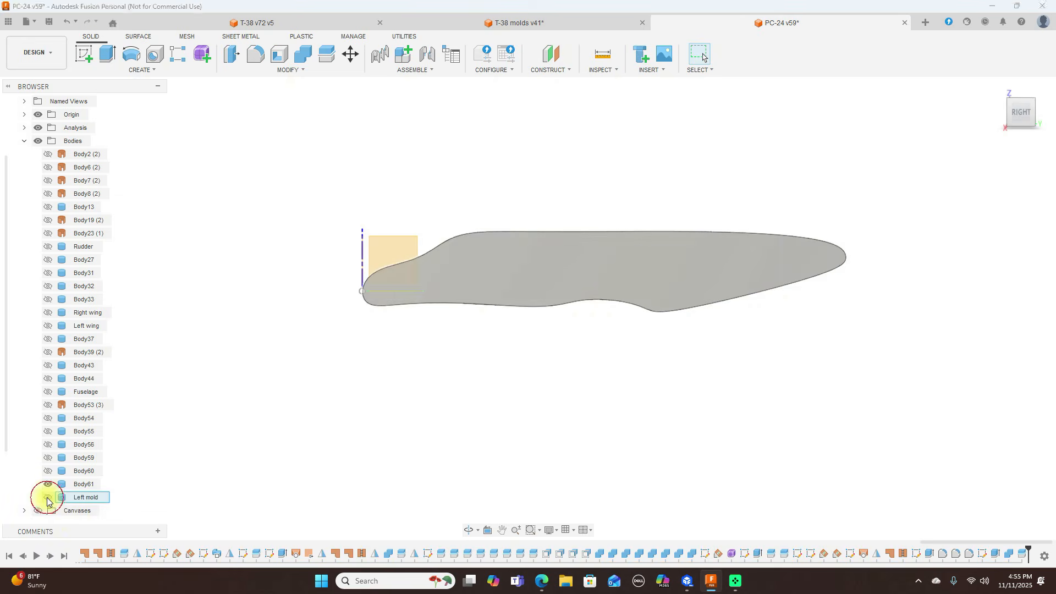
double_click(81, 485)
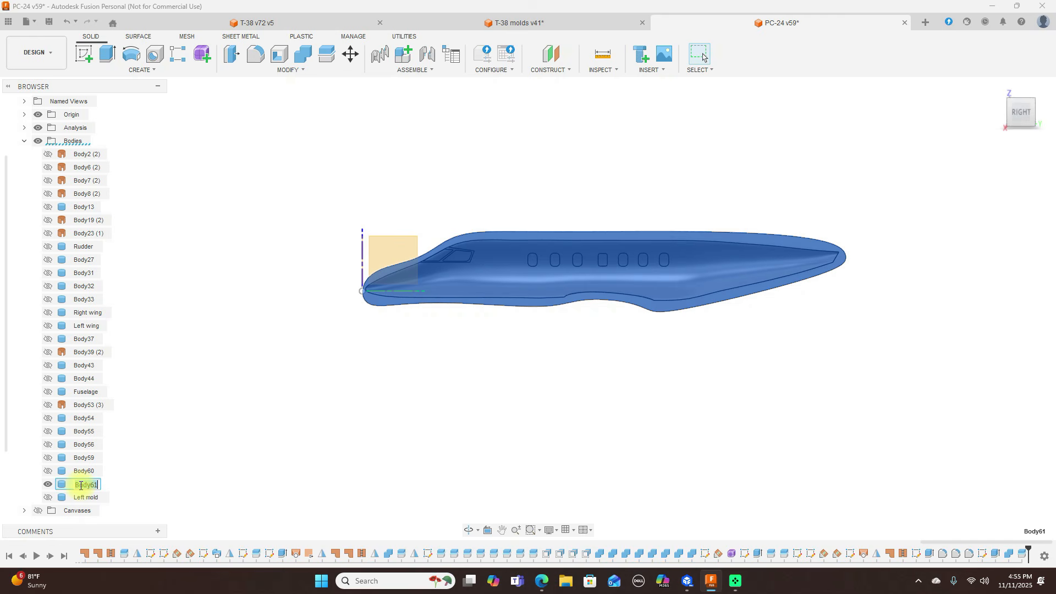
key(BackSpace)
text(Right )
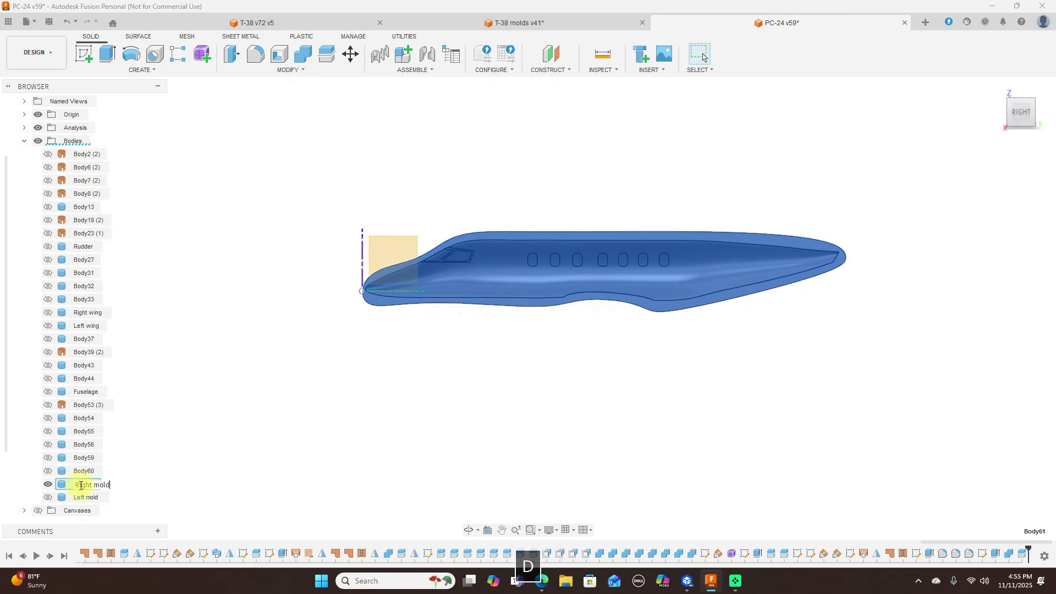
text(mold)
key(Return)
click(254, 449)
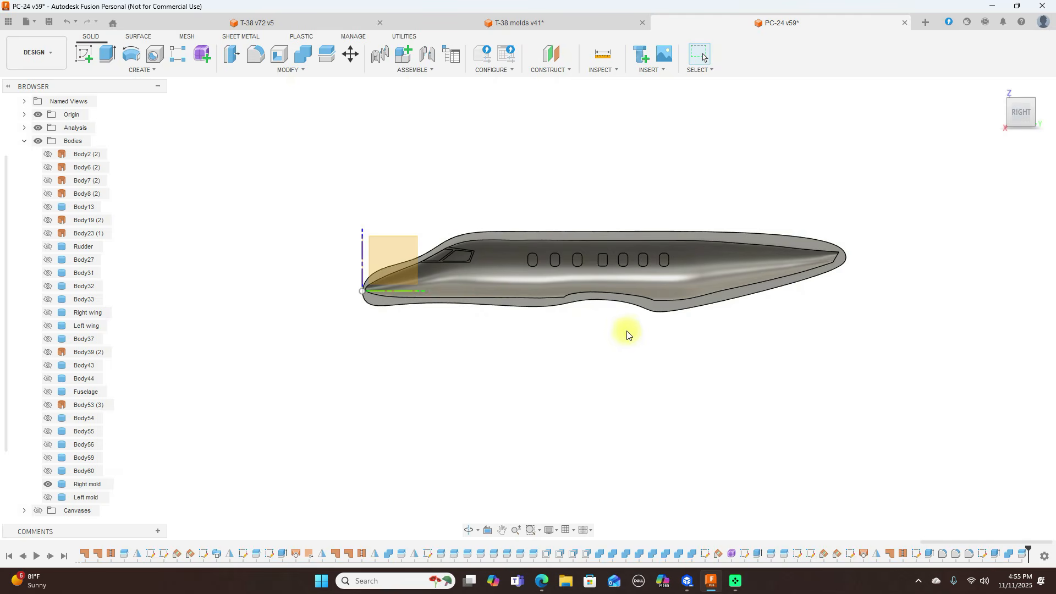
Step: Hide the origin geometry and examine the fuselage cavity and window outlines of the Right mold
scroll(626, 334, up, 2)
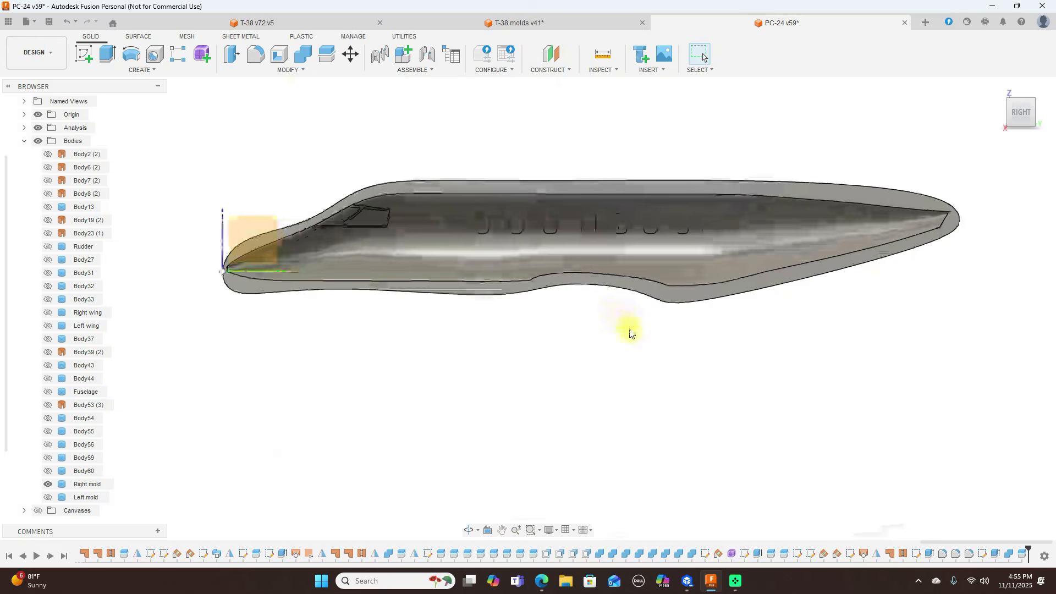
click(37, 115)
drag(1027, 112, 1007, 107)
drag(17, 108, 1028, 111)
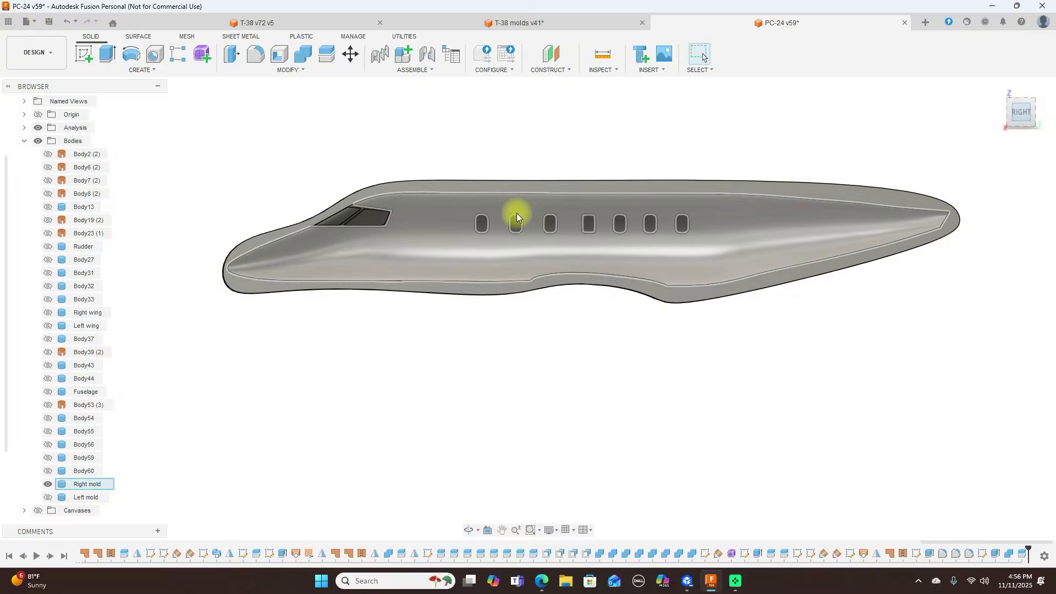
scroll(517, 213, up, 2)
scroll(859, 351, down, 2)
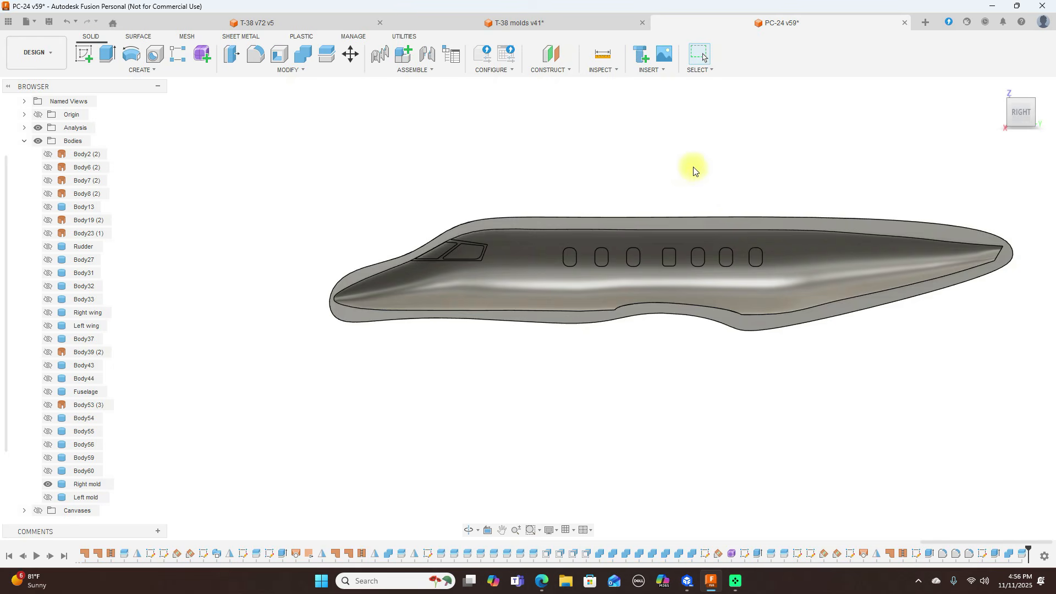
scroll(697, 162, down, 2)
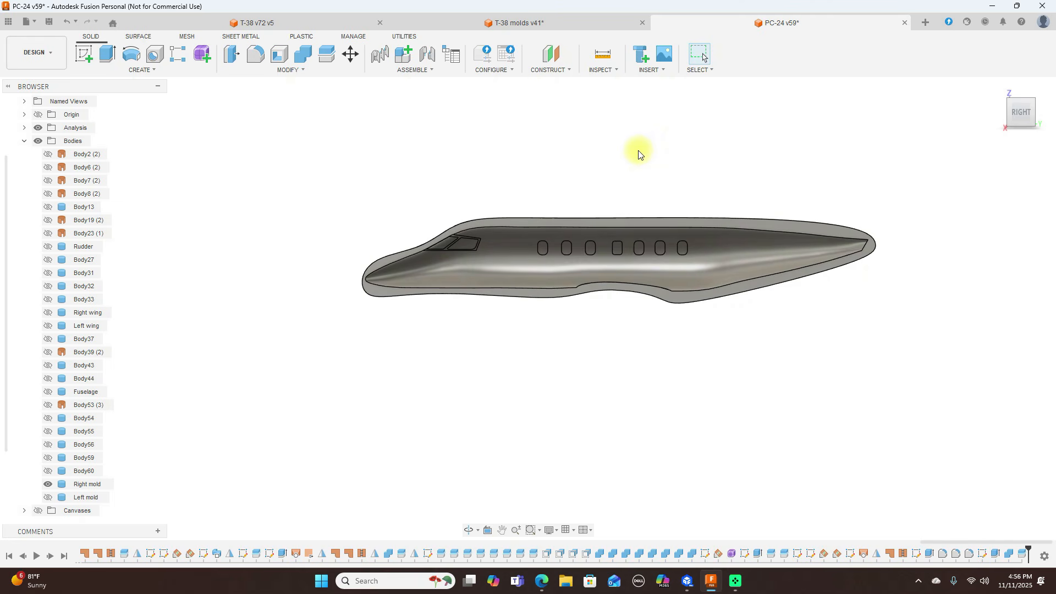
scroll(638, 153, up, 2)
scroll(638, 153, down, 1)
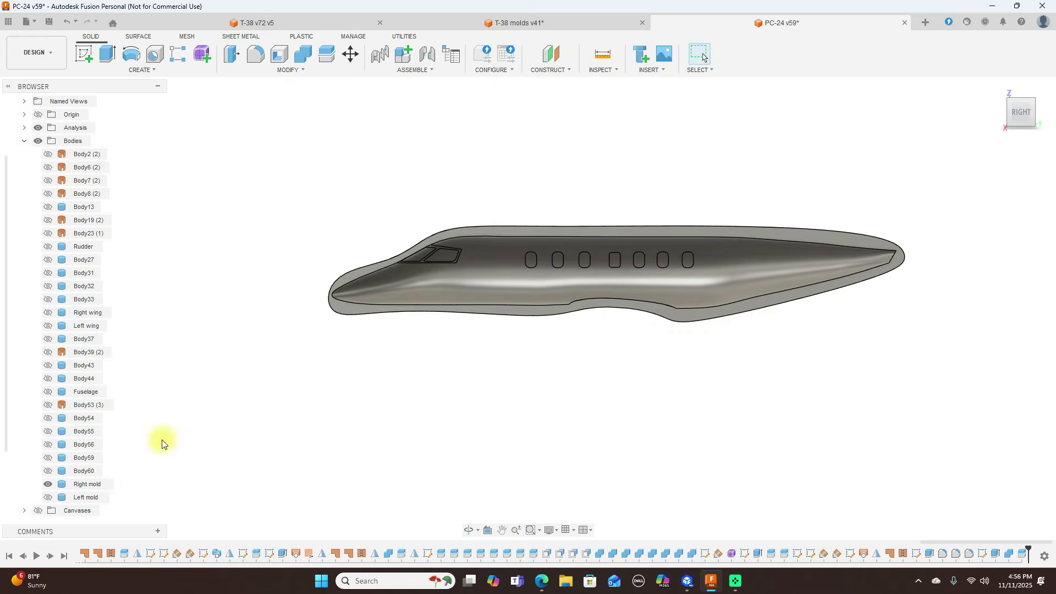
Step: Show the Left mold and sketch a vertical line across its outer side face, about 372 mm aft of the origin point at the nose
click(48, 497)
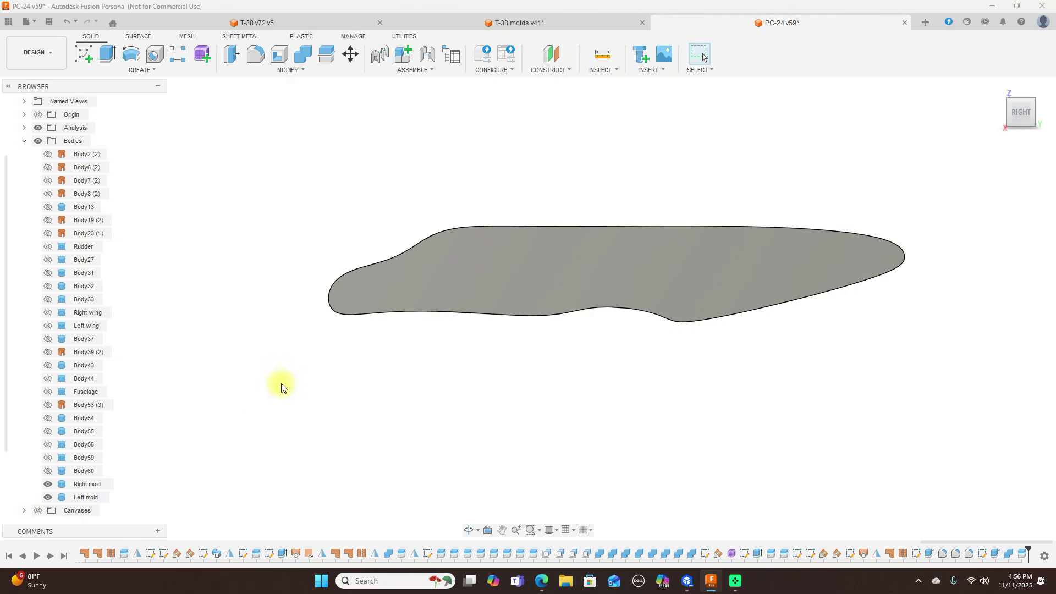
click(481, 263)
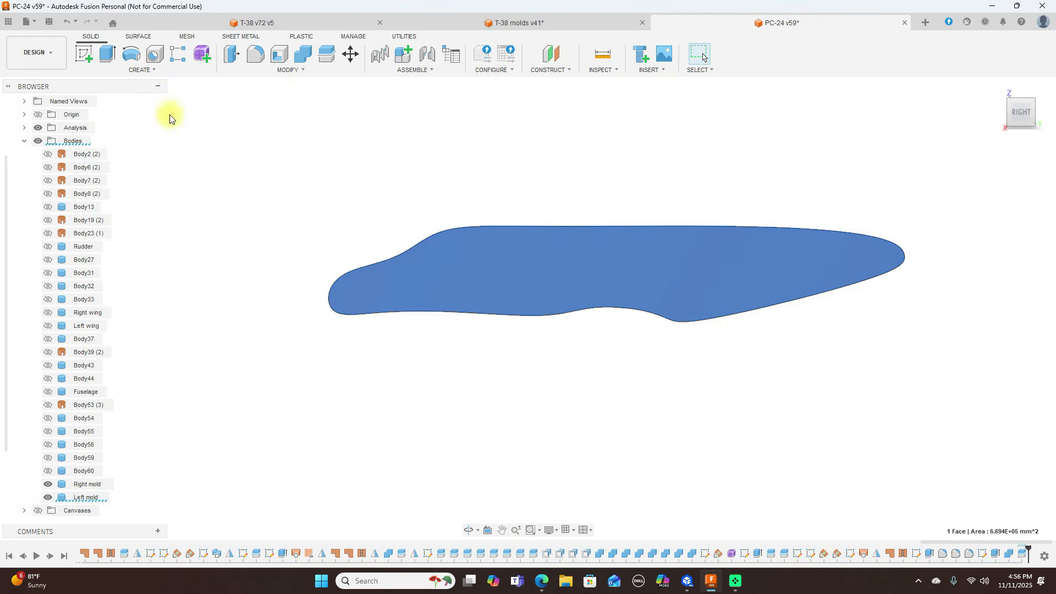
click(92, 62)
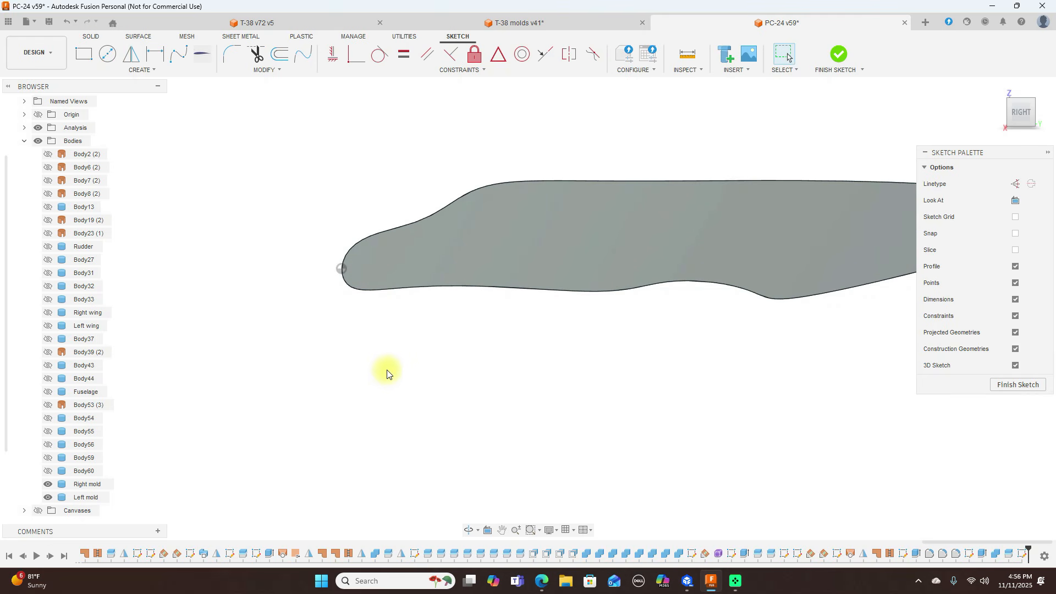
key(l)
click(341, 268)
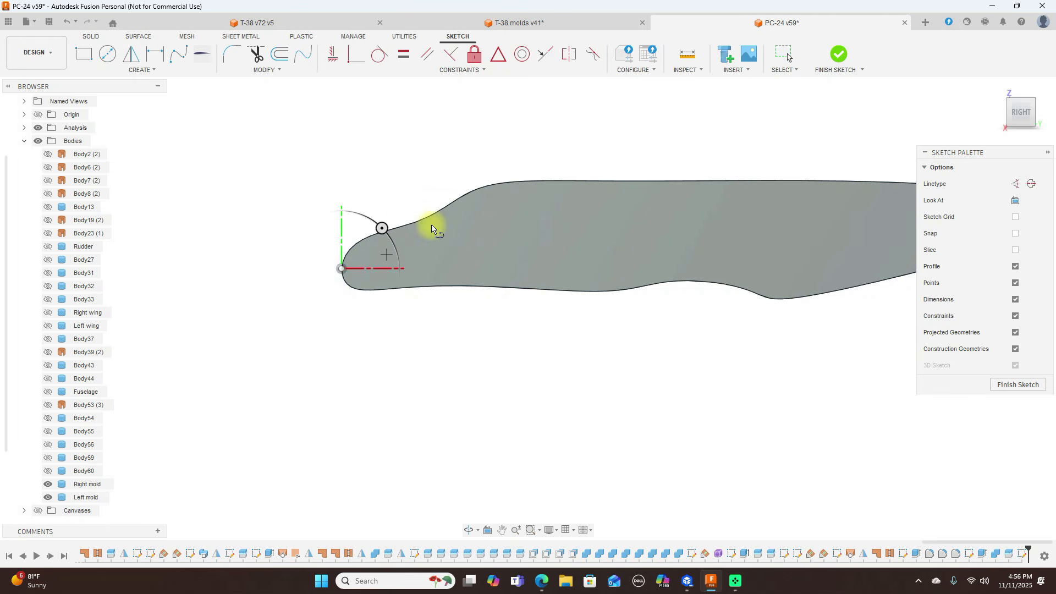
click(457, 174)
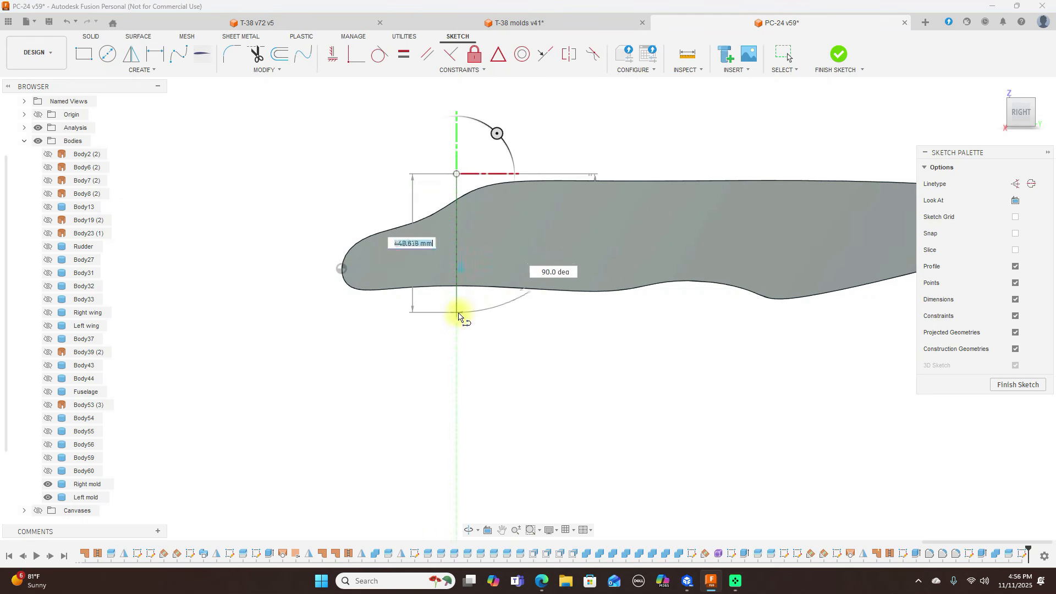
click(456, 318)
right_click(458, 321)
click(497, 332)
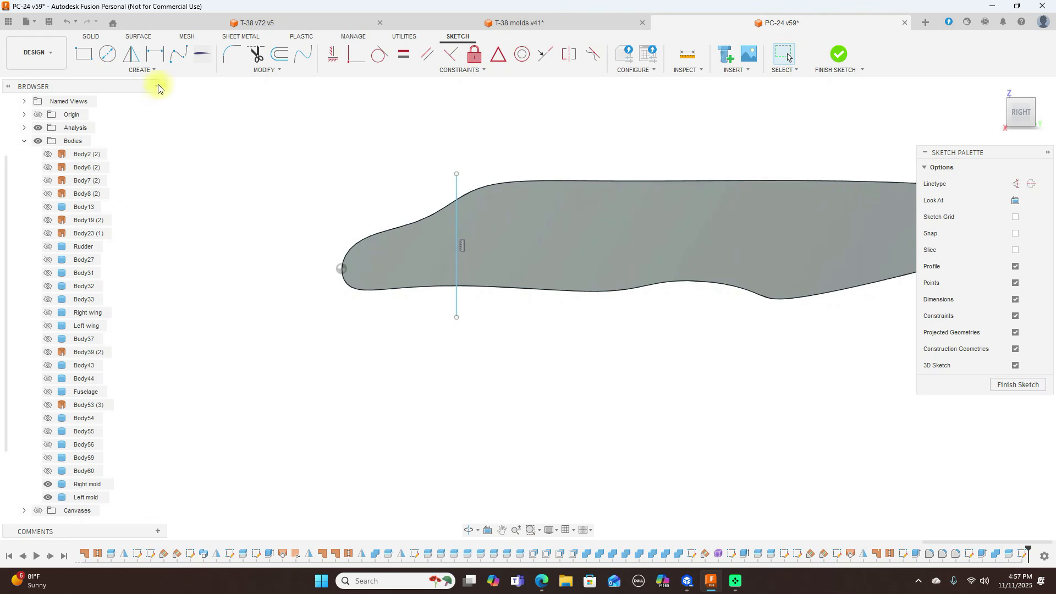
Step: Dimension the vertical line 250 mm from the origin point at the nose and finish the sketch
click(155, 55)
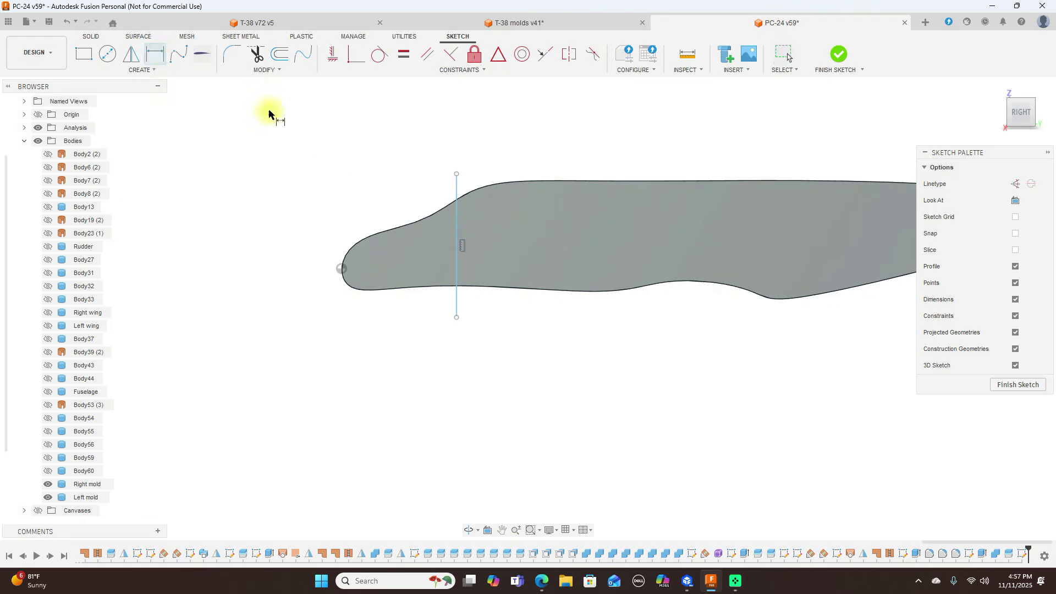
click(340, 269)
click(456, 266)
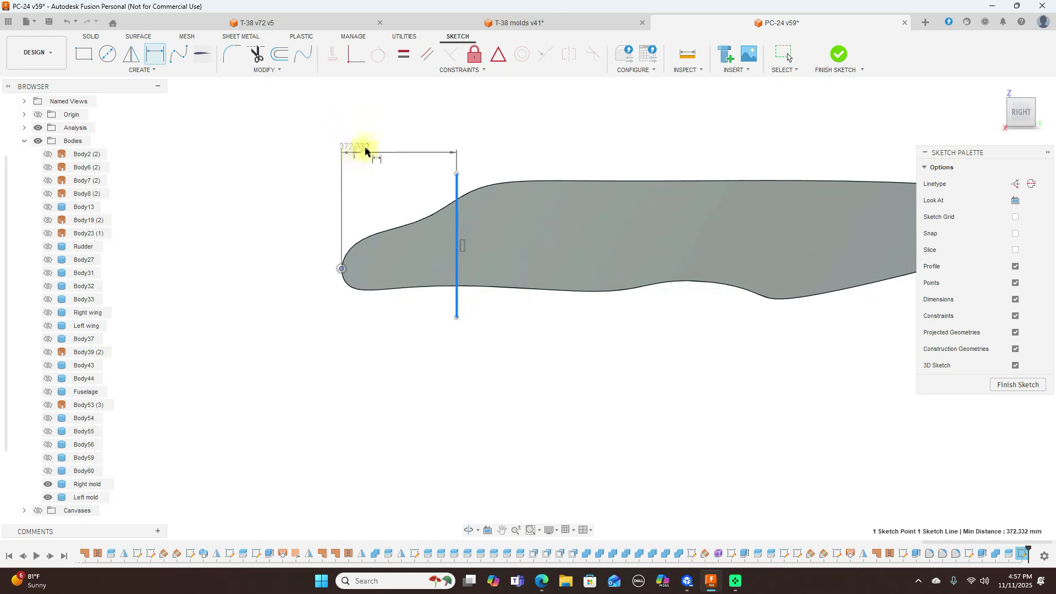
click(386, 143)
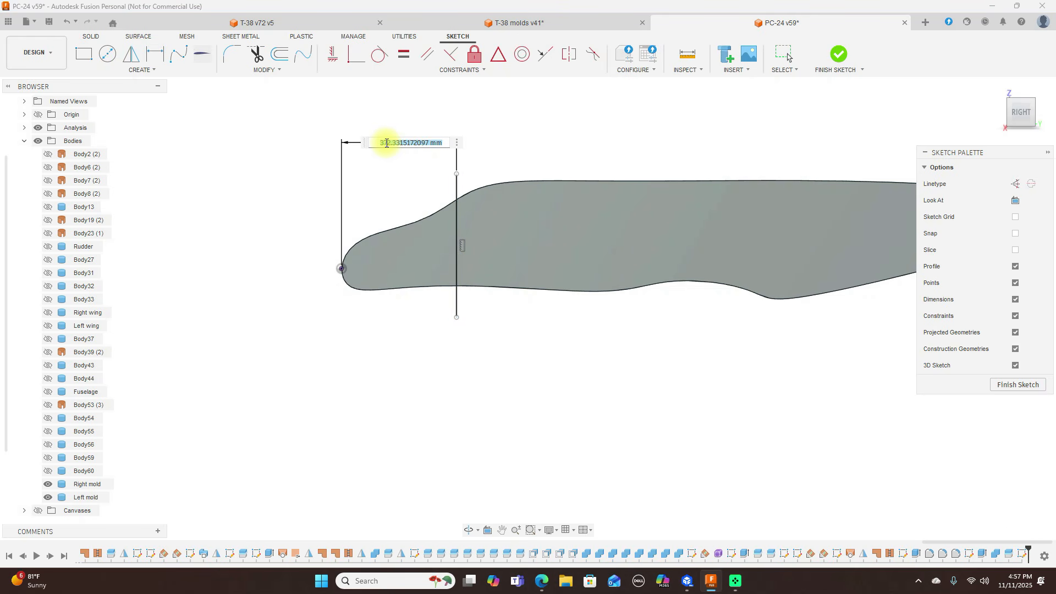
text(250)
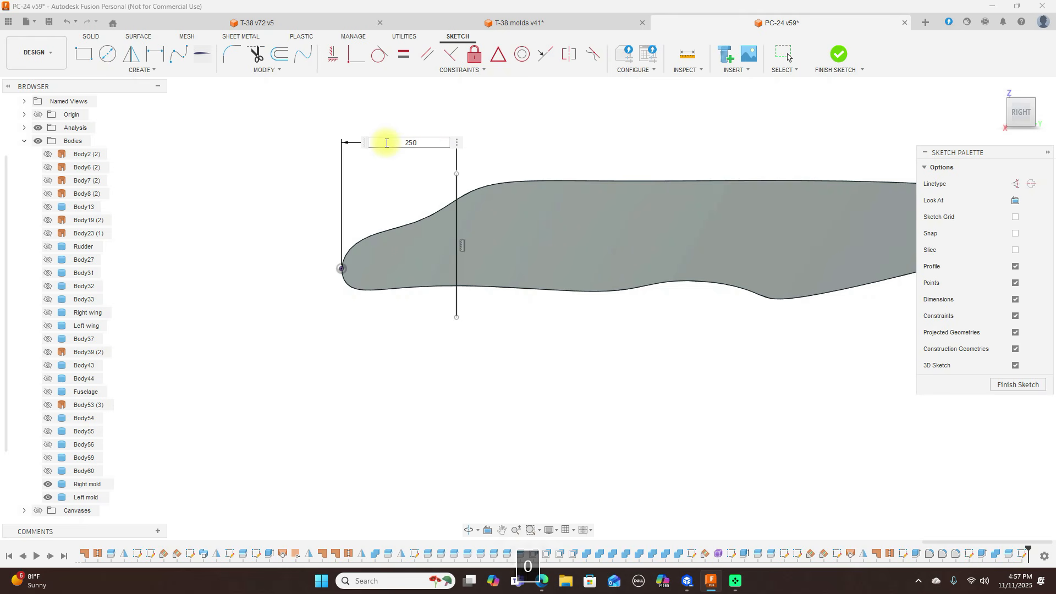
key(Return)
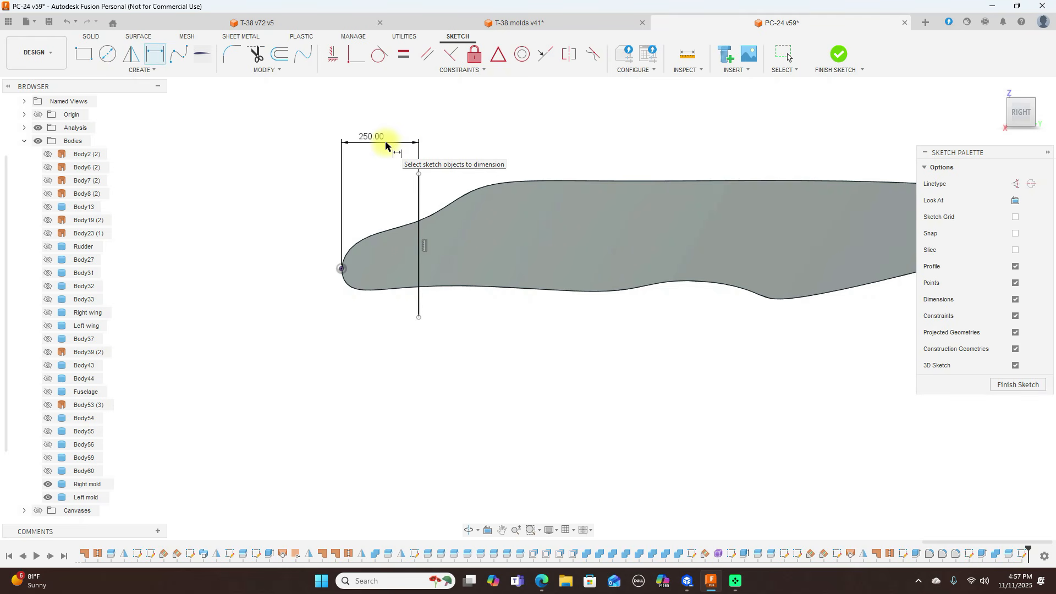
right_click(387, 145)
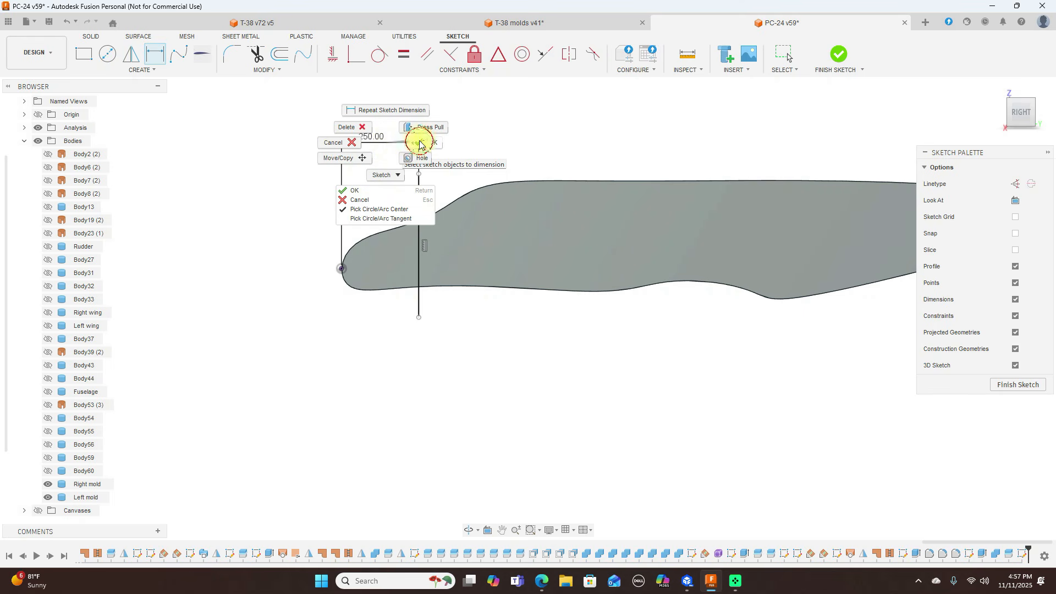
click(341, 147)
click(1021, 113)
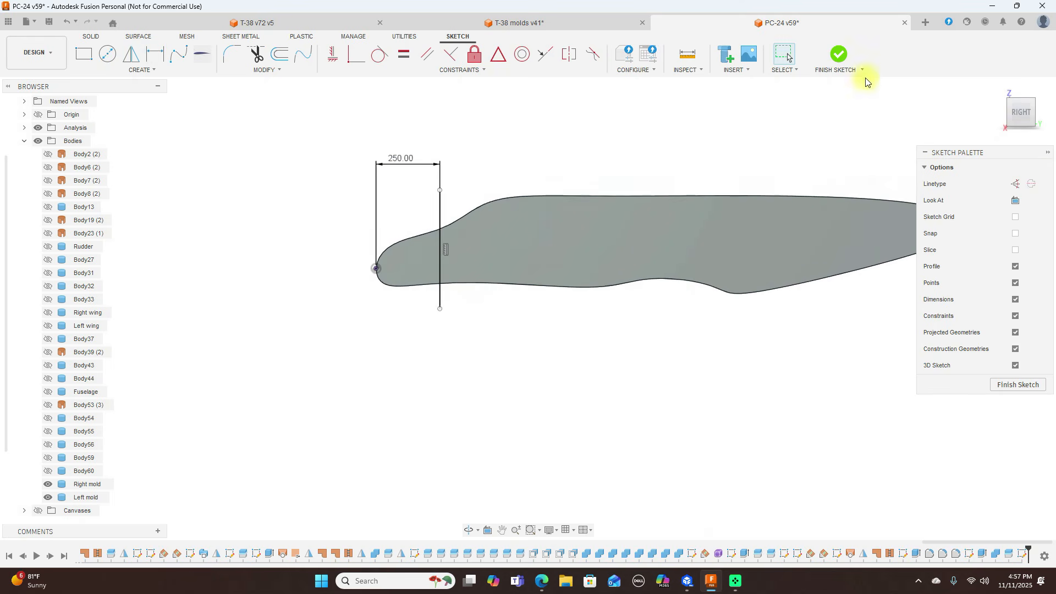
click(844, 58)
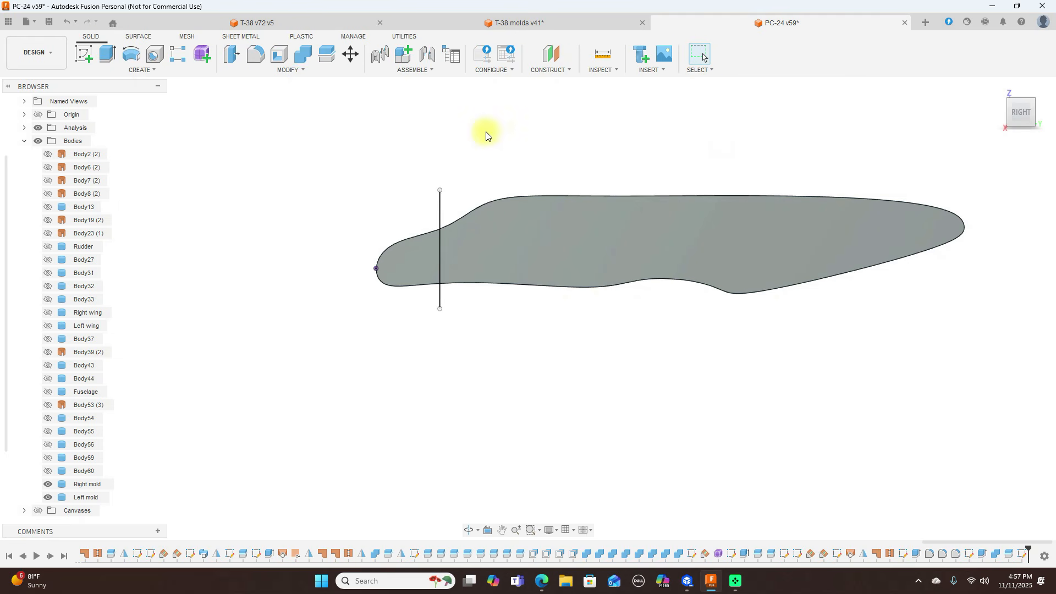
Step: Split both the Right mold and Left mold bodies using the vertical sketch line as the splitting tool
click(322, 55)
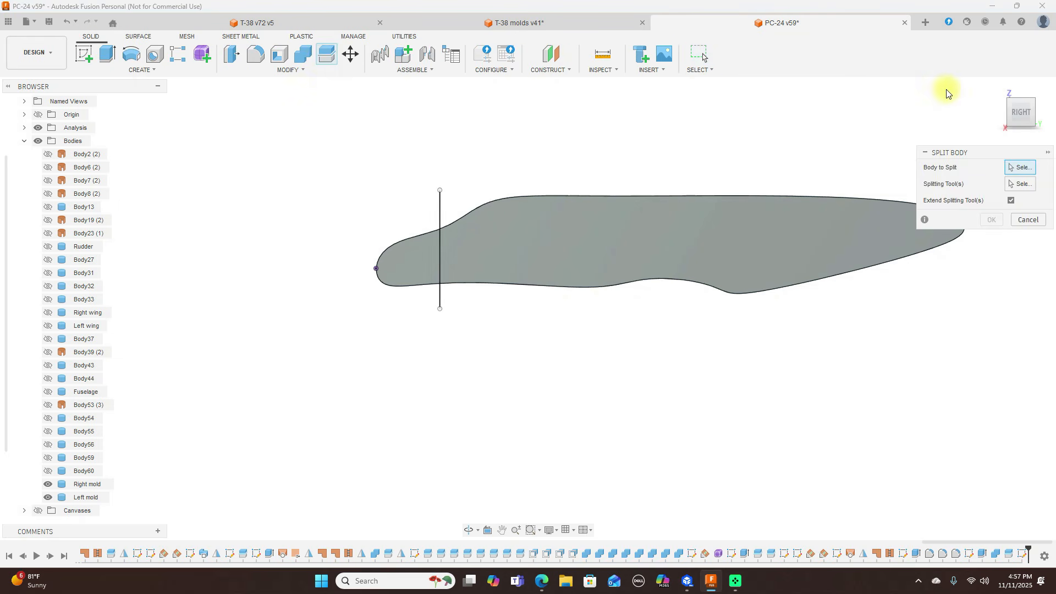
click(1015, 98)
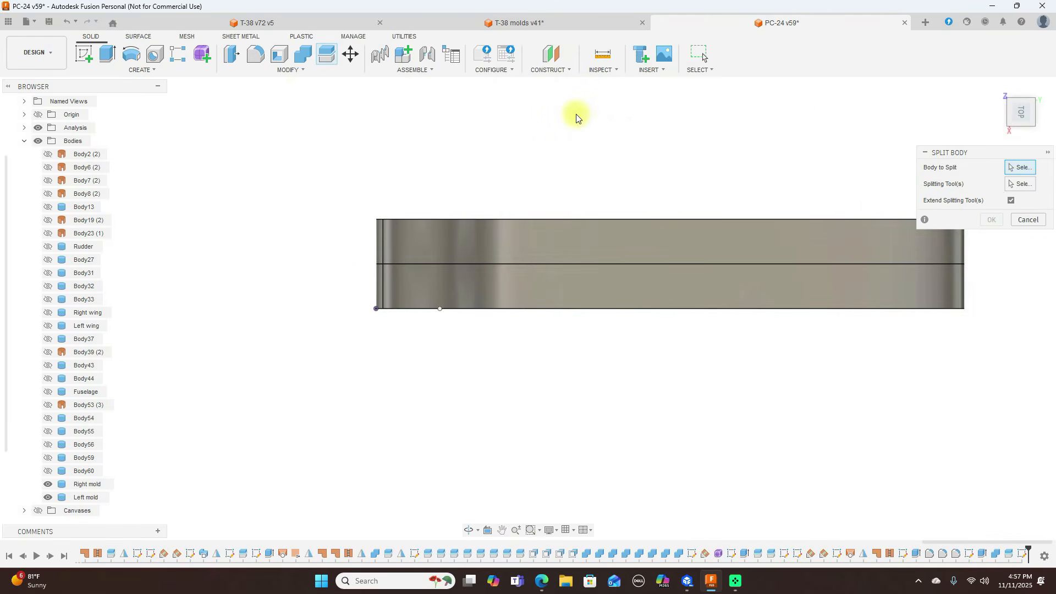
click(474, 243)
click(473, 286)
click(1028, 189)
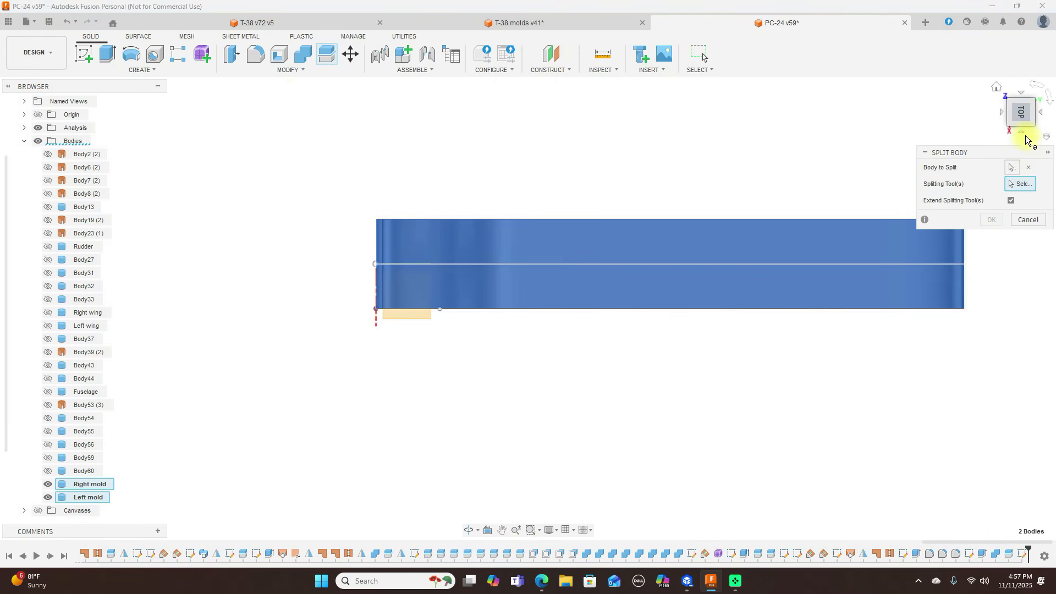
click(1023, 129)
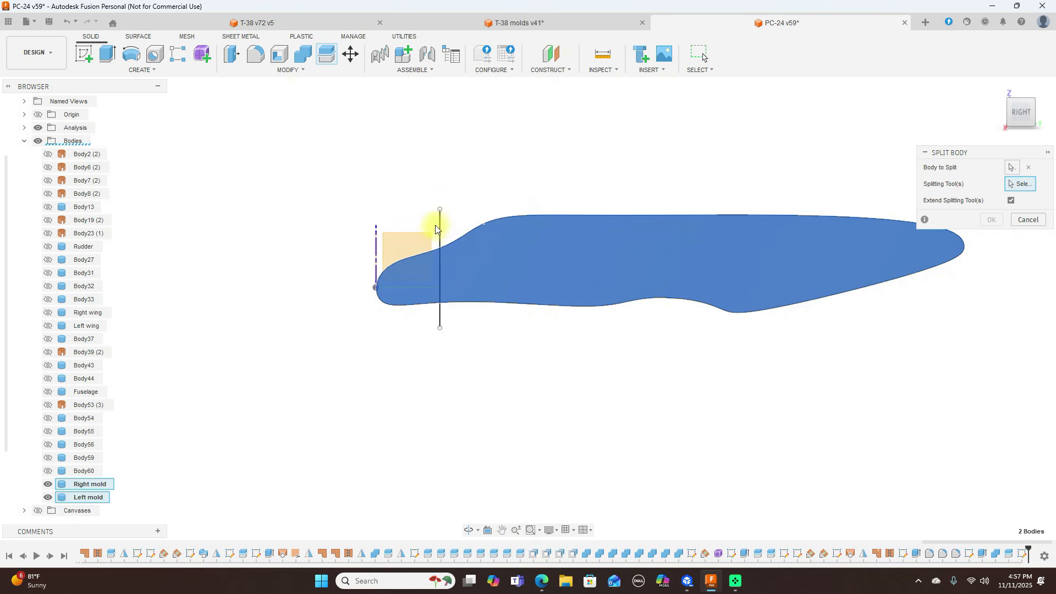
click(441, 226)
click(993, 220)
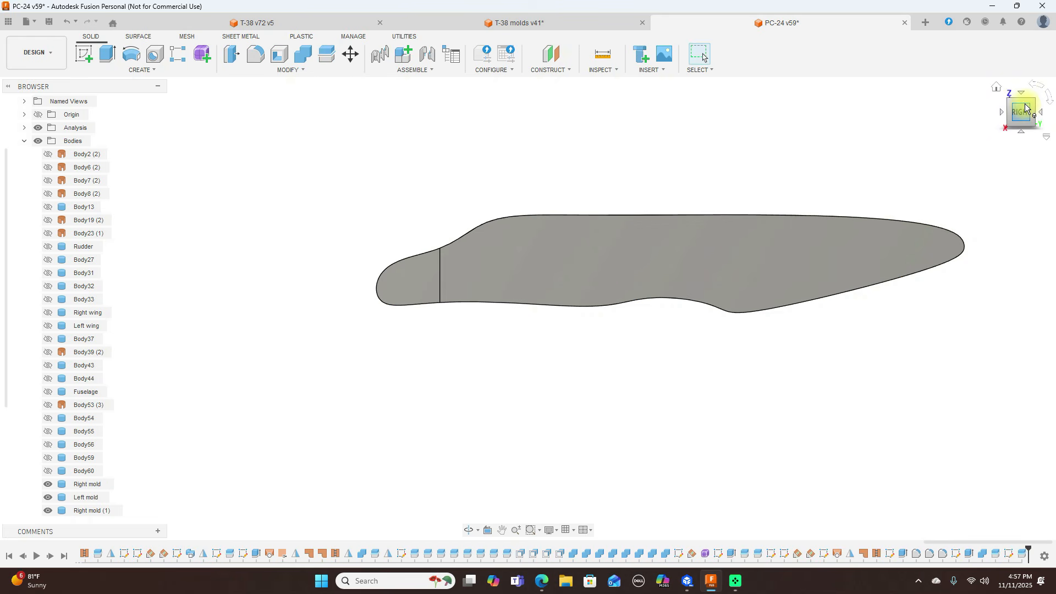
Step: Hide the Right mold, Left mold and Left mold (1) bodies so only the right nose piece is displayed
drag(1025, 105, 1004, 134)
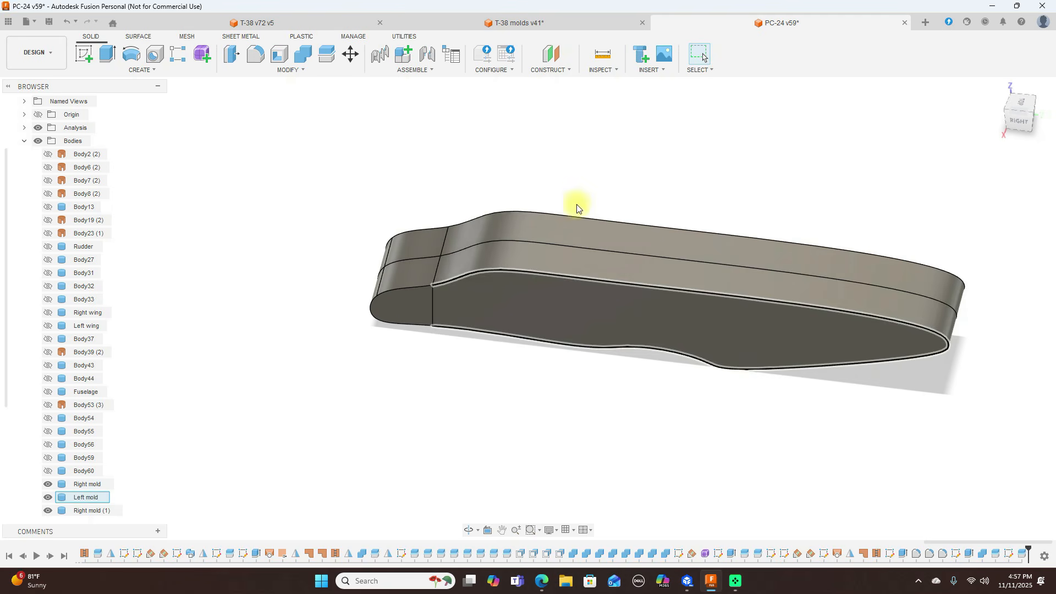
click(51, 484)
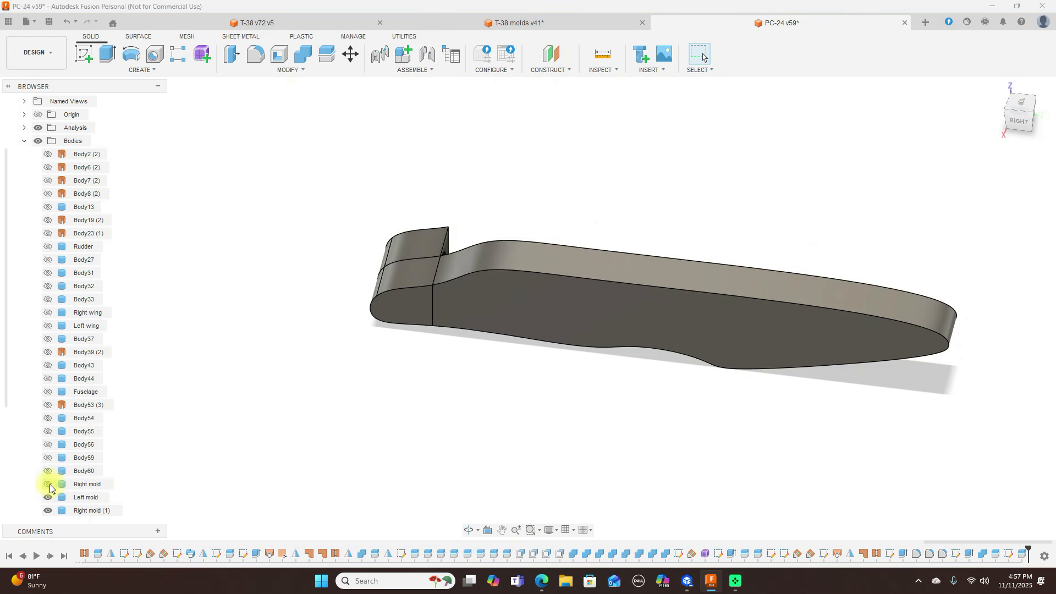
click(48, 497)
scroll(22, 483, down, 1)
scroll(22, 483, down, 1)
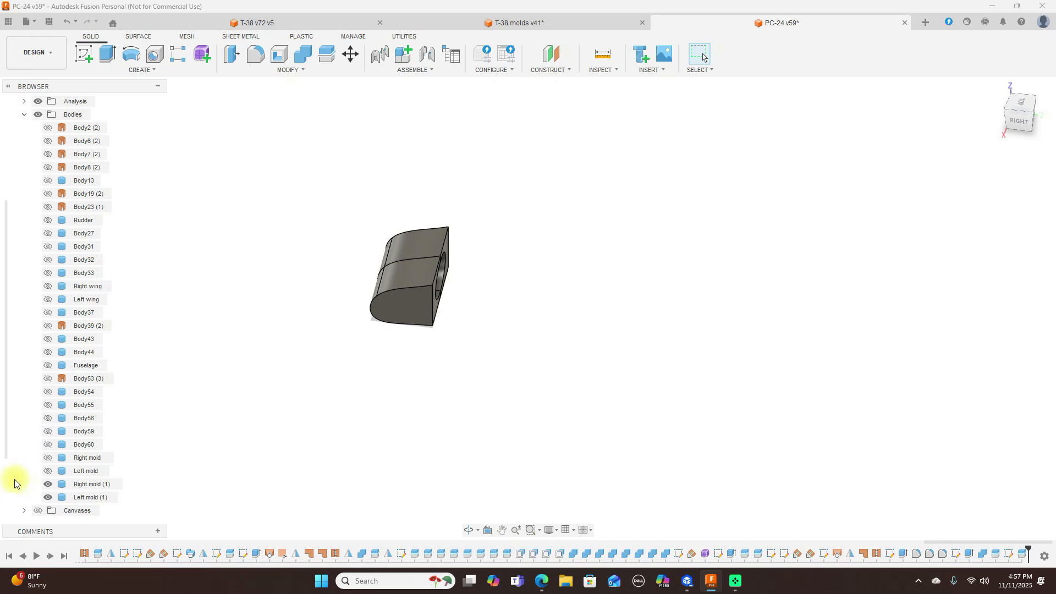
mouse_move(1034, 117)
mouse_down()
mouse_move(1014, 91)
mouse_move(868, 83)
mouse_move(978, 87)
mouse_move(1001, 99)
mouse_up()
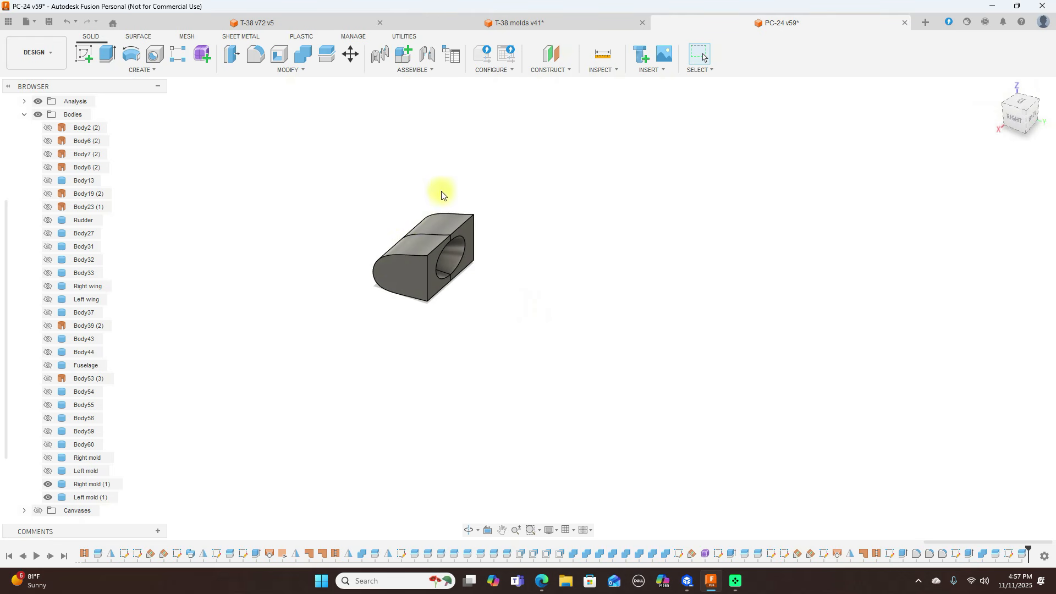
click(47, 497)
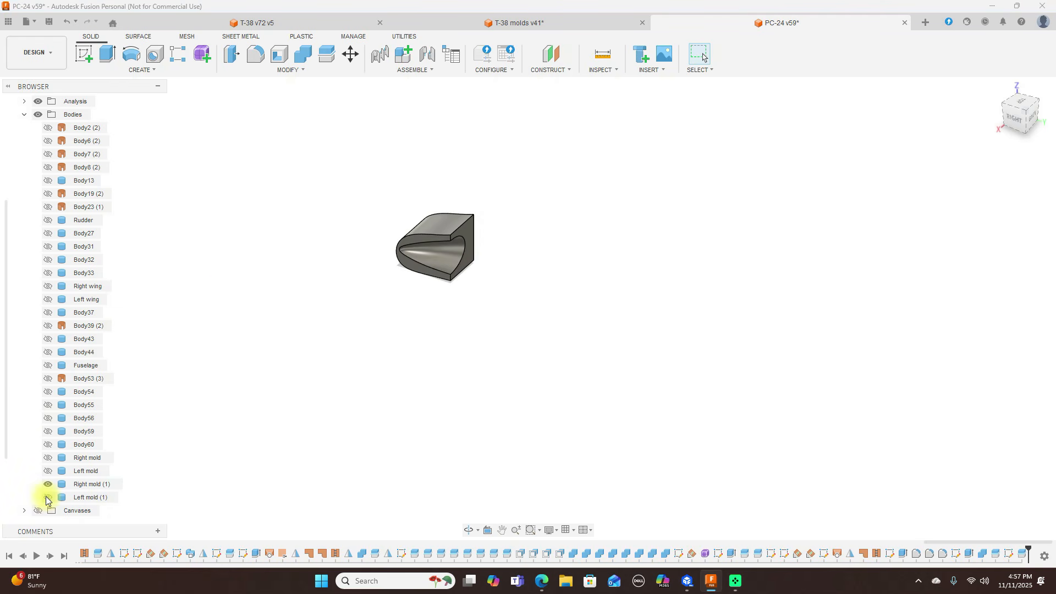
Step: Rename the body "Right mold (1)" as "Right mold nose"
click(97, 486)
double_click(110, 485)
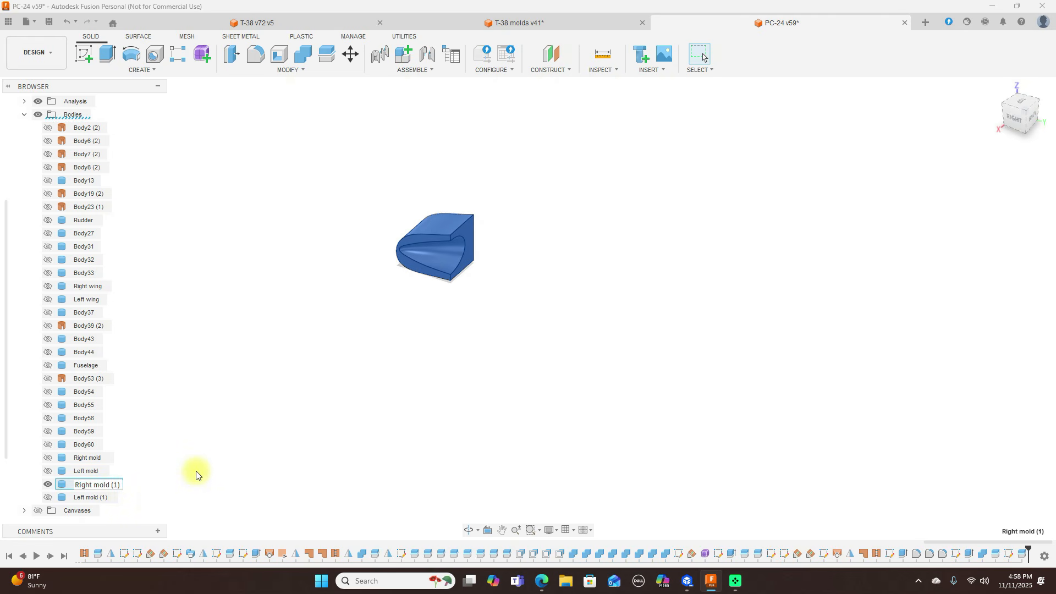
key(Right)
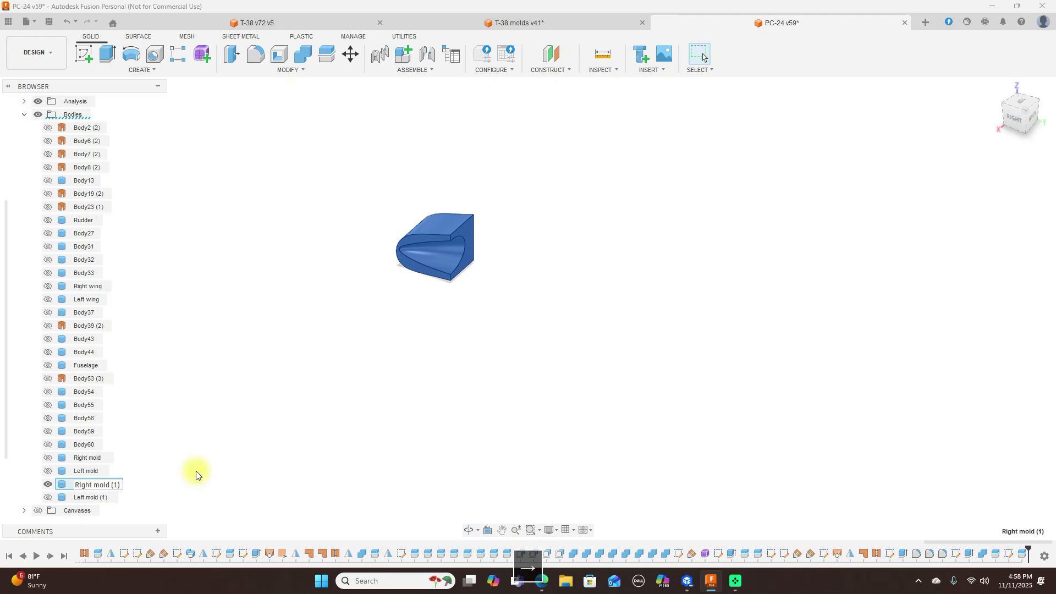
key(BackSpace)
key(BackSpace)
text(nose)
key(Return)
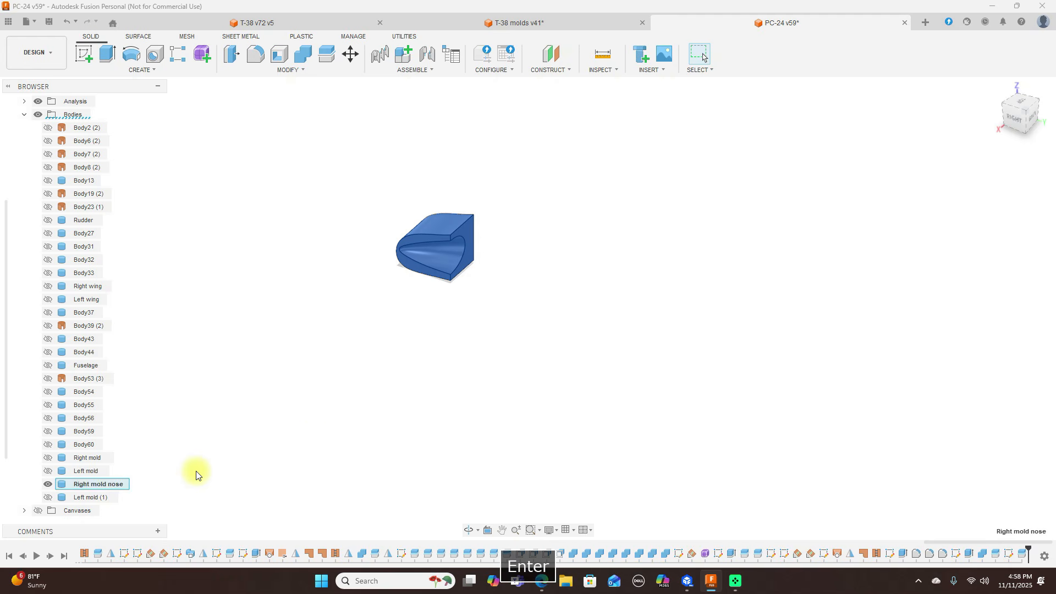
click(418, 370)
Step: Examine the right nose mold's cavity and rear joint face from the right and back views
scroll(570, 268, up, 2)
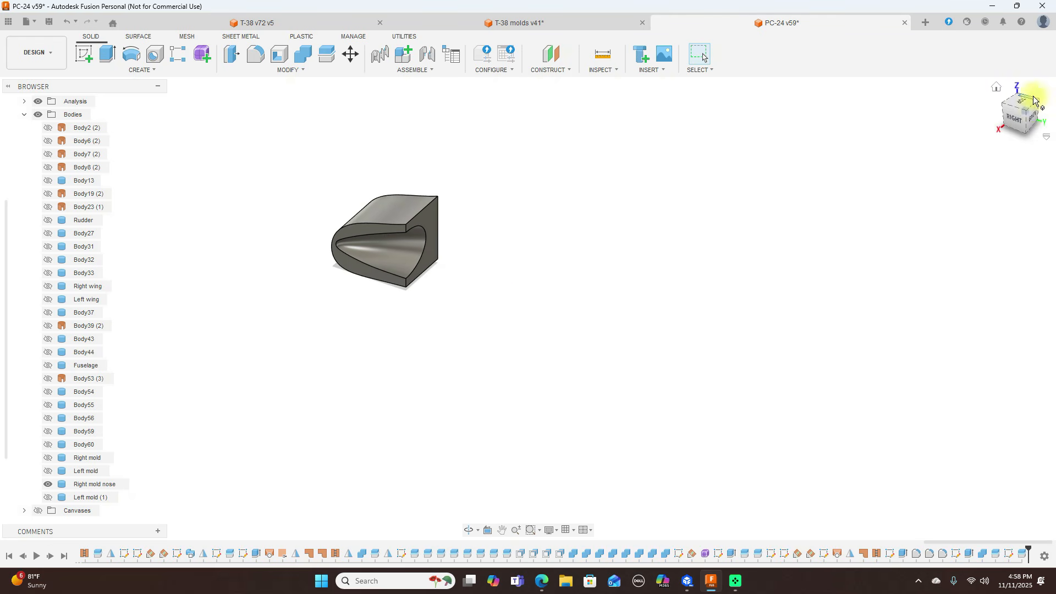
click(1020, 121)
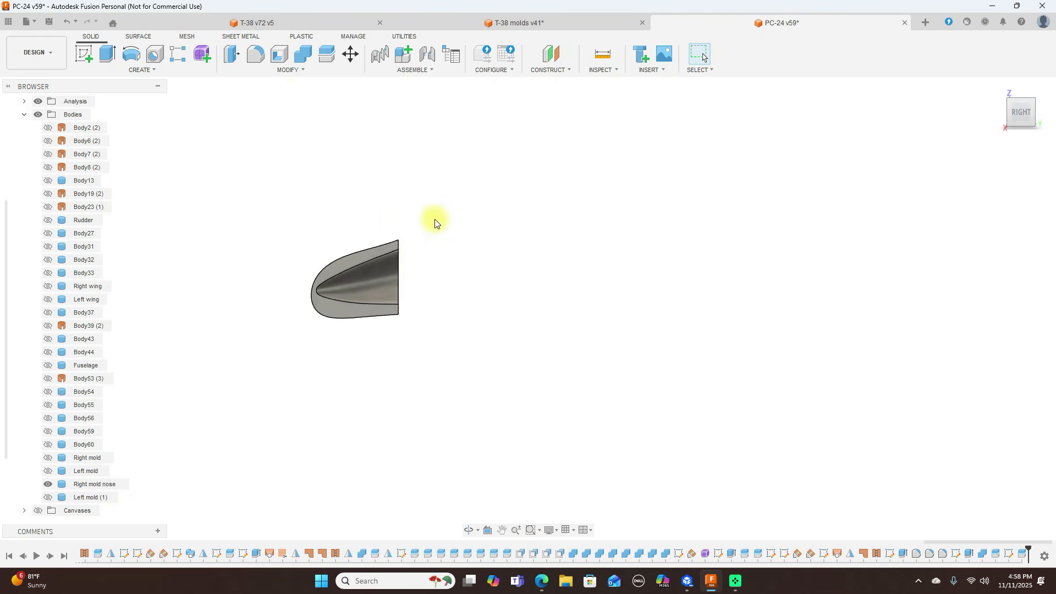
click(1045, 116)
middle_drag(603, 204, 657, 164)
scroll(657, 165, up, 1)
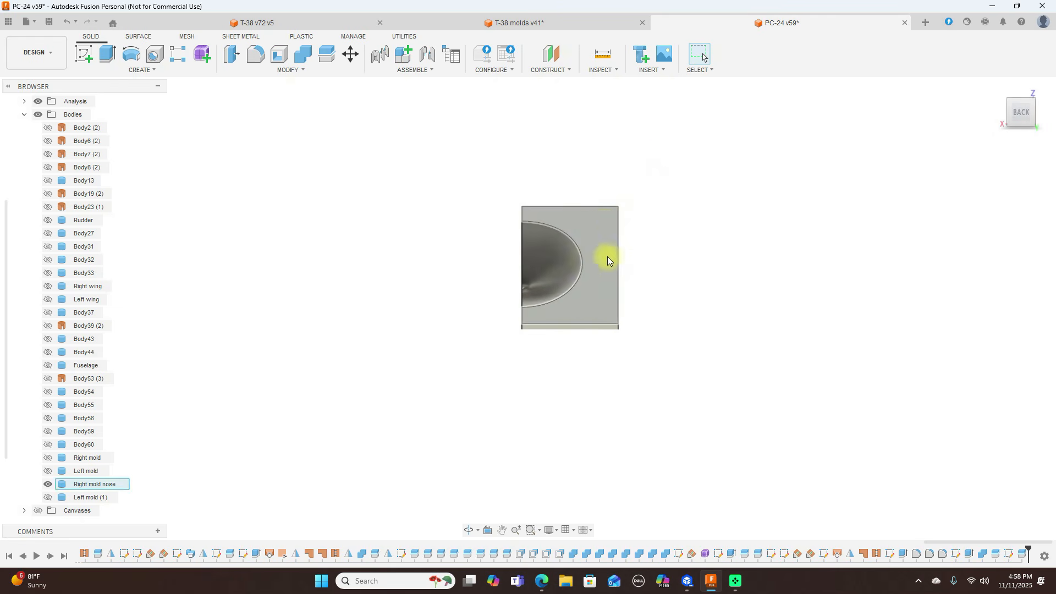
click(1000, 111)
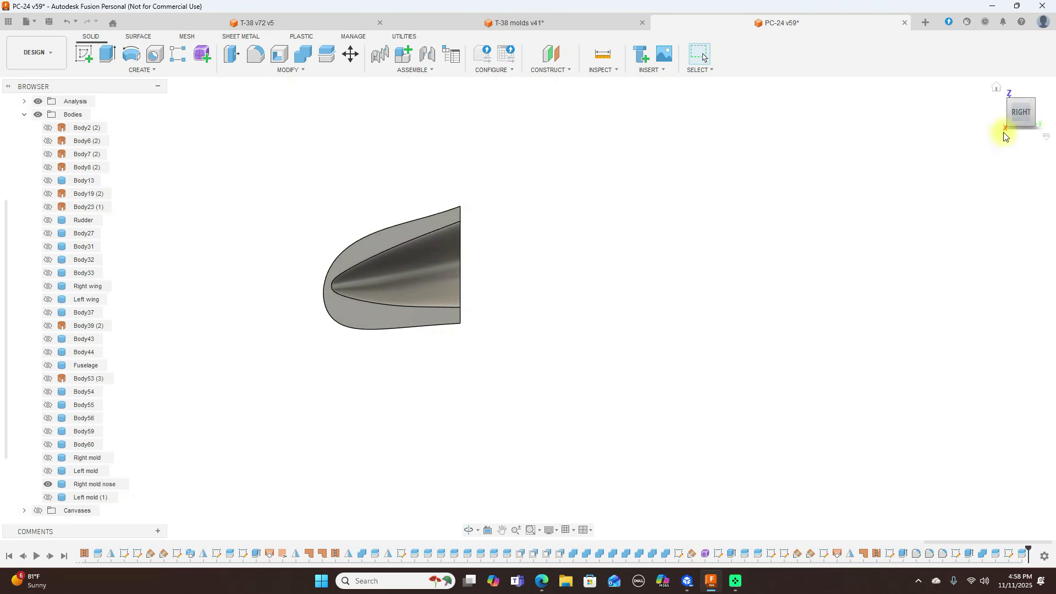
click(1041, 116)
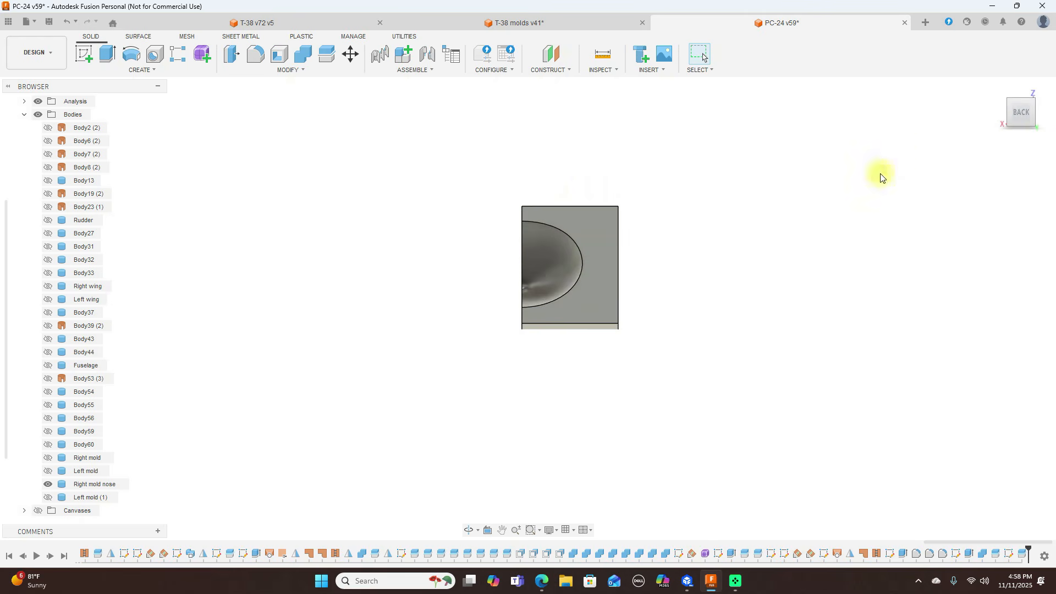
scroll(561, 209, up, 2)
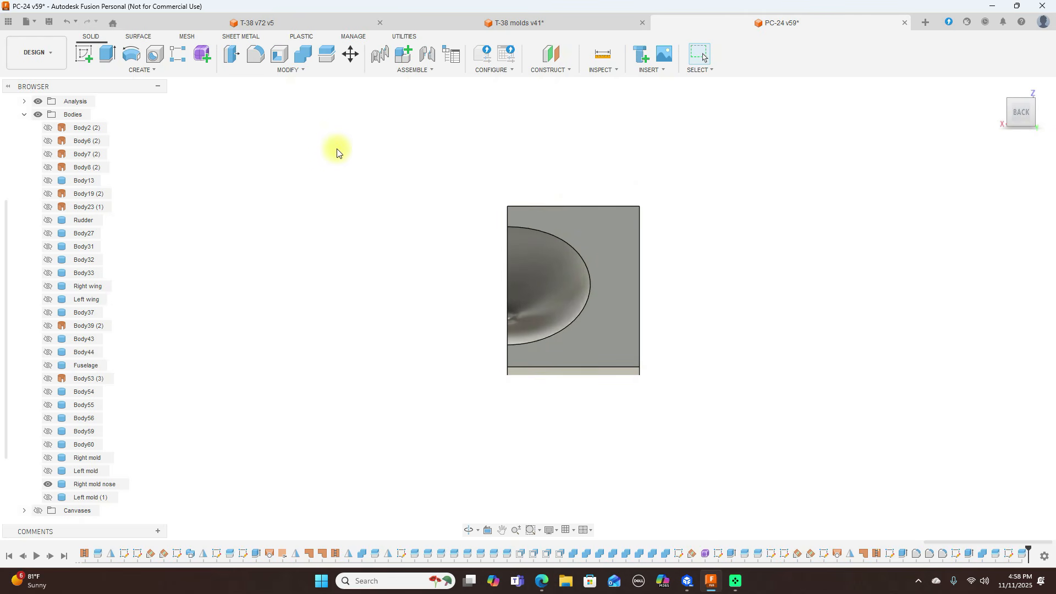
click(161, 70)
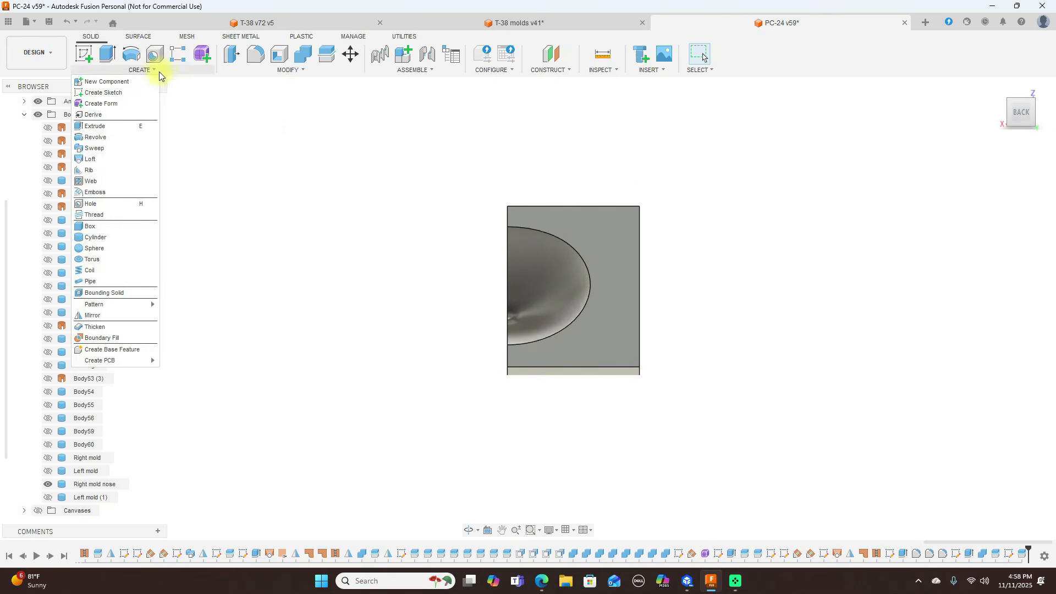
click(110, 247)
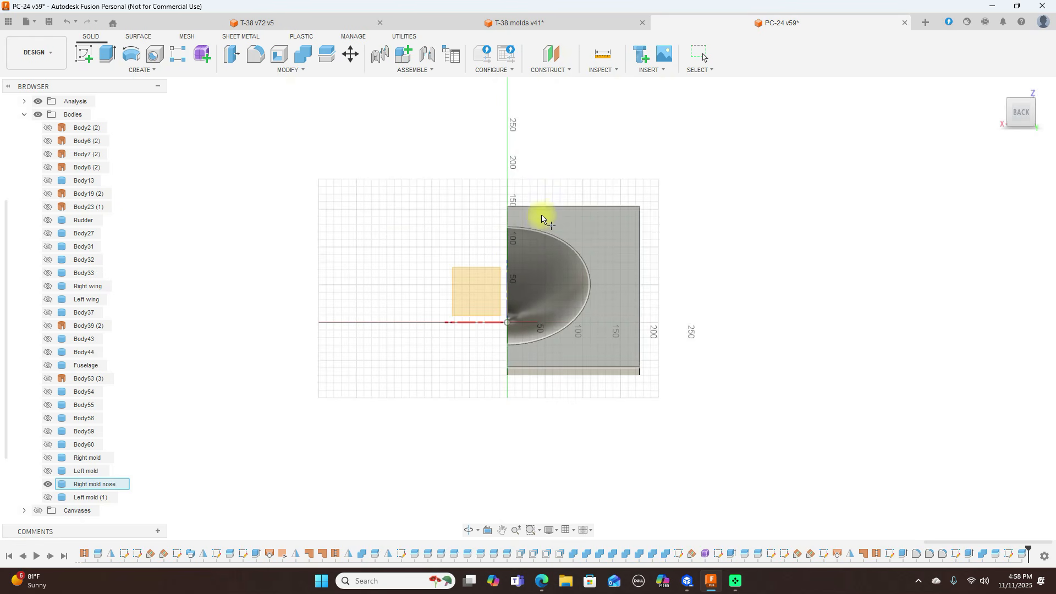
click(614, 228)
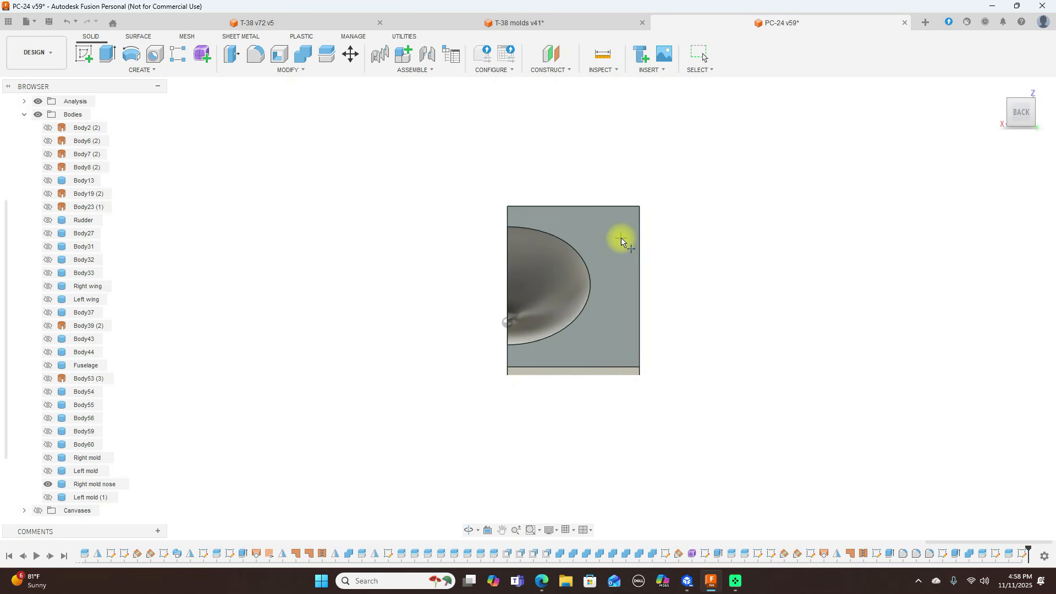
click(617, 230)
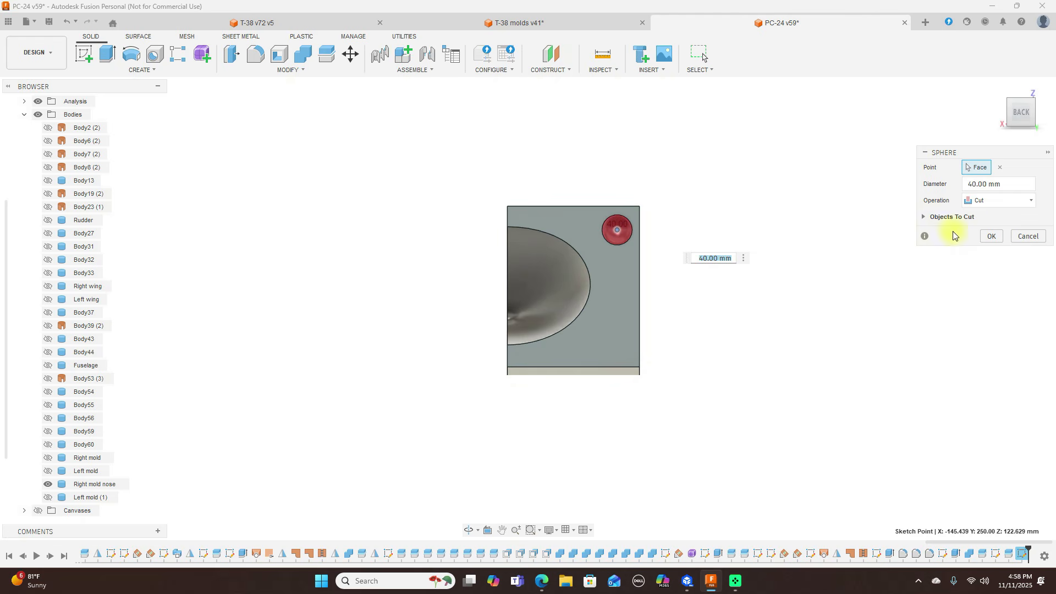
click(1021, 202)
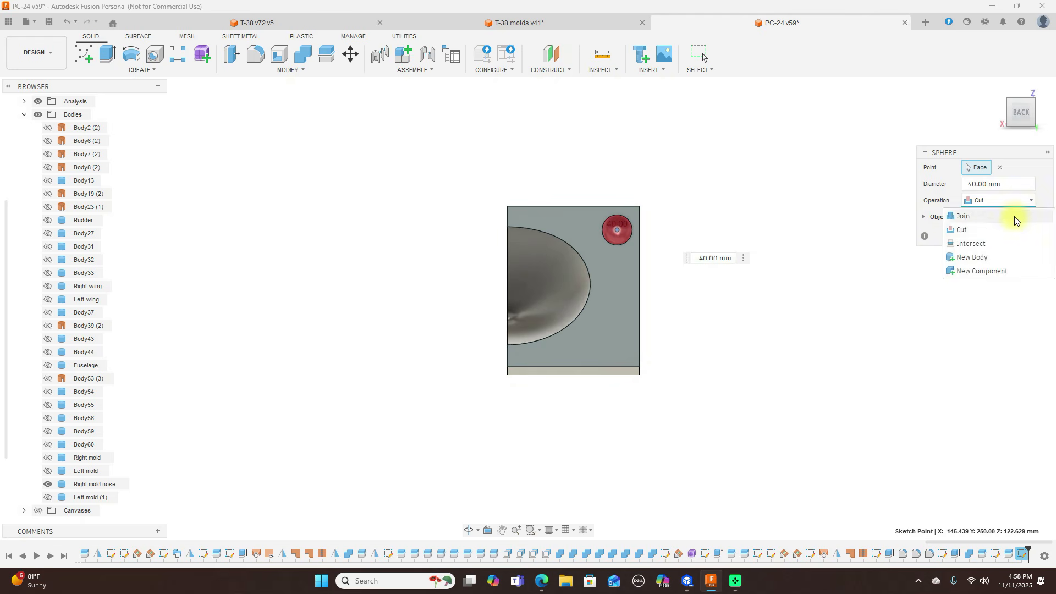
click(1009, 259)
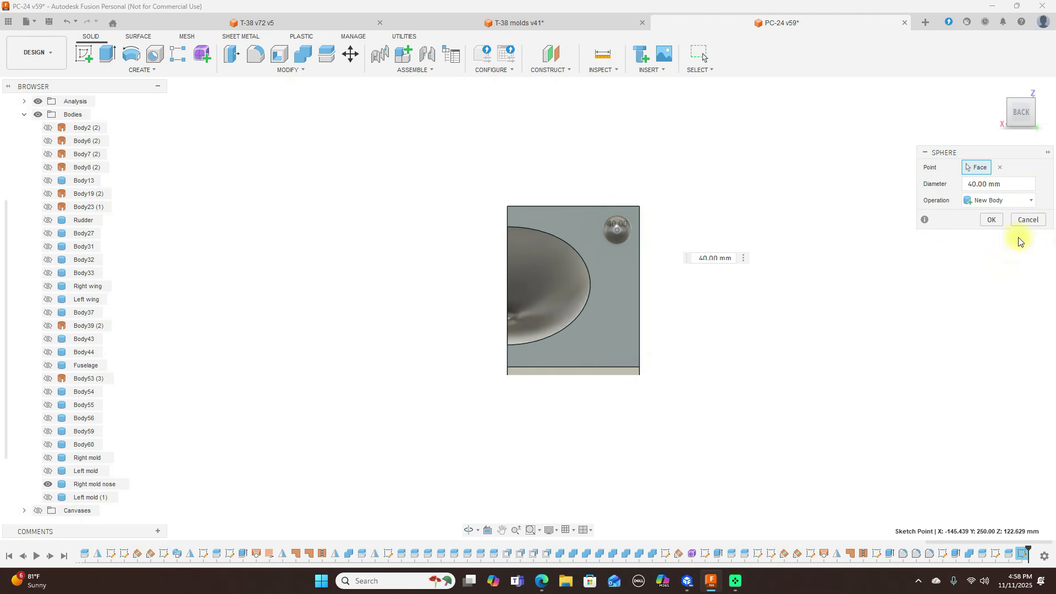
mouse_move(1008, 116)
mouse_down()
mouse_move(11, 122)
mouse_move(126, 132)
mouse_up()
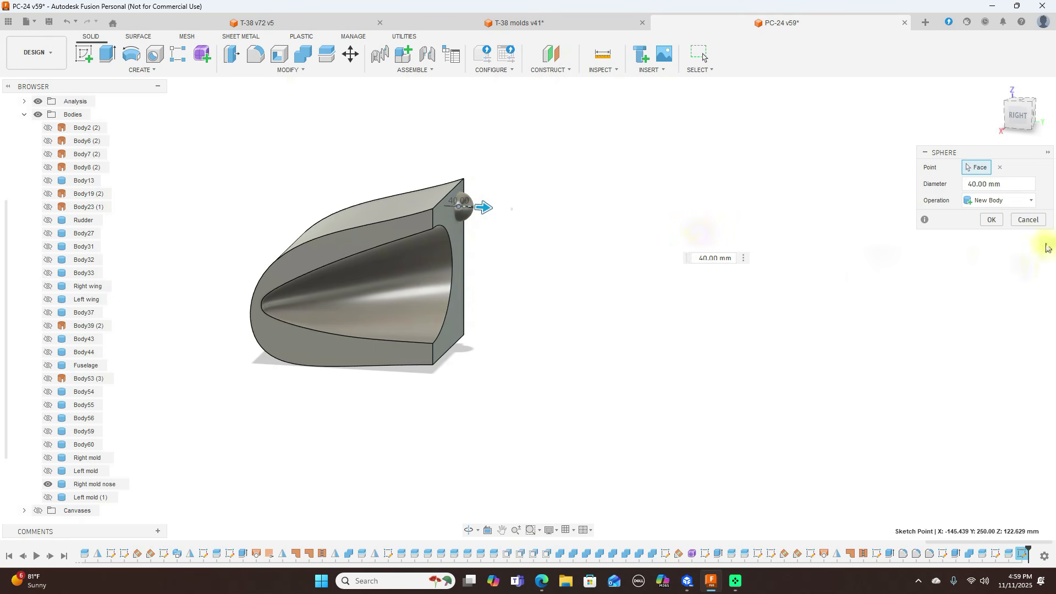
click(1027, 220)
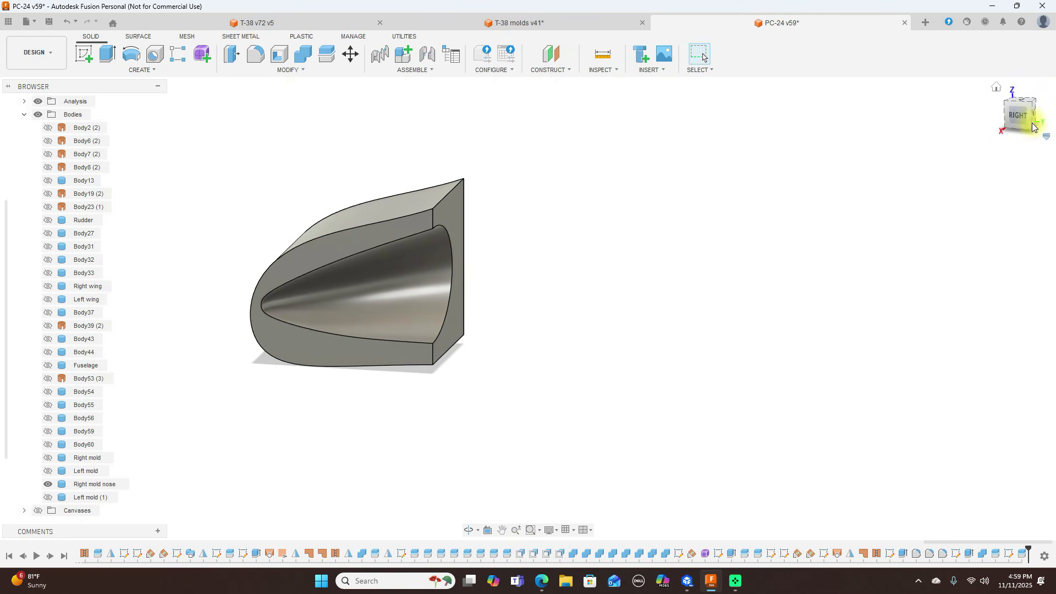
Step: Start a sketch on the right nose mold's rear face and draw a 20.26 mm diameter circle near the upper outer corner
drag(1031, 119, 1039, 121)
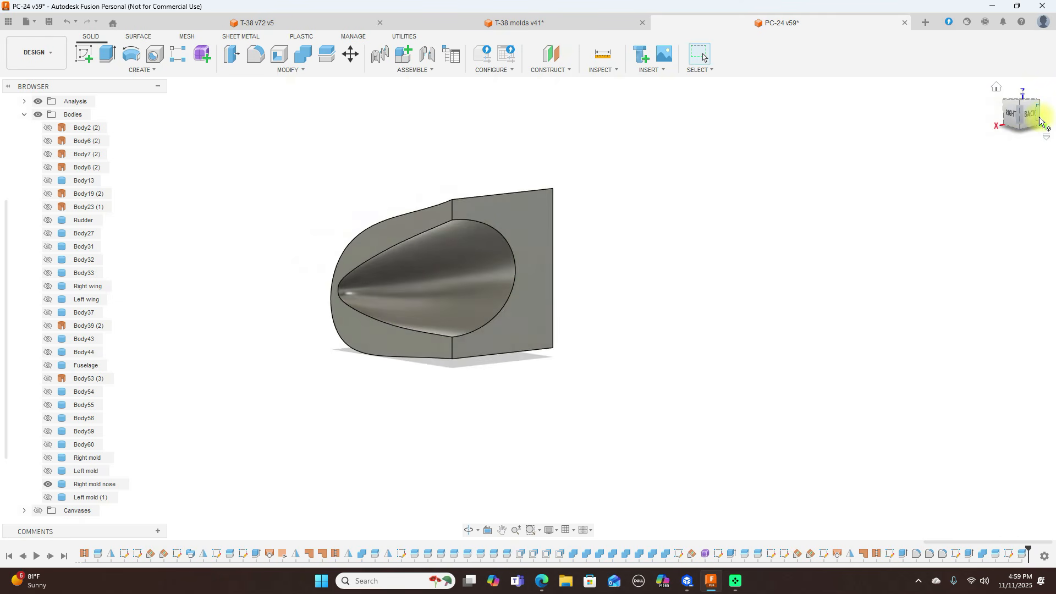
click(1033, 117)
click(598, 209)
scroll(457, 180, up, 3)
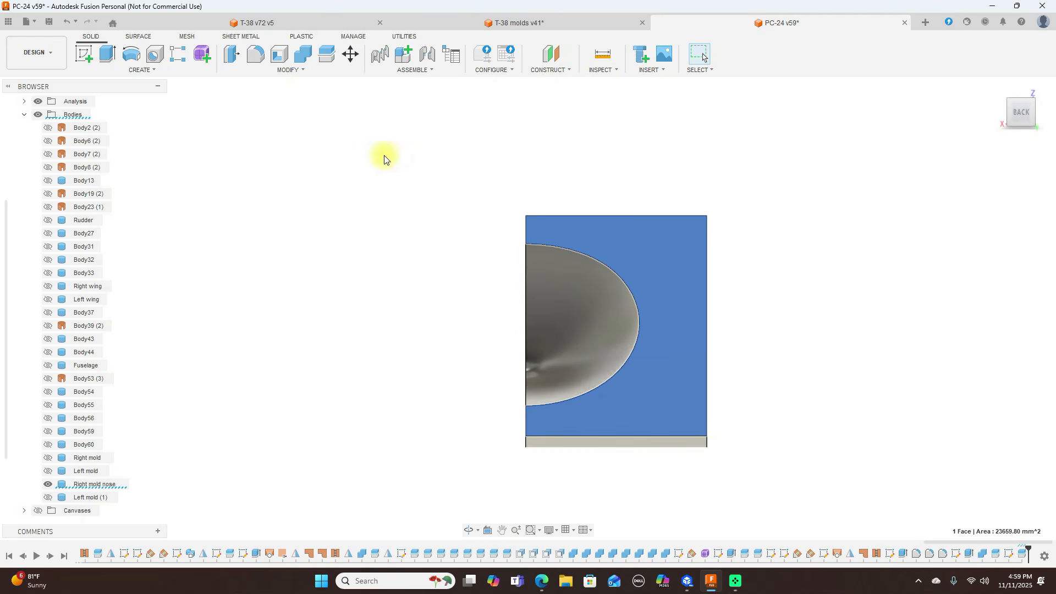
click(85, 53)
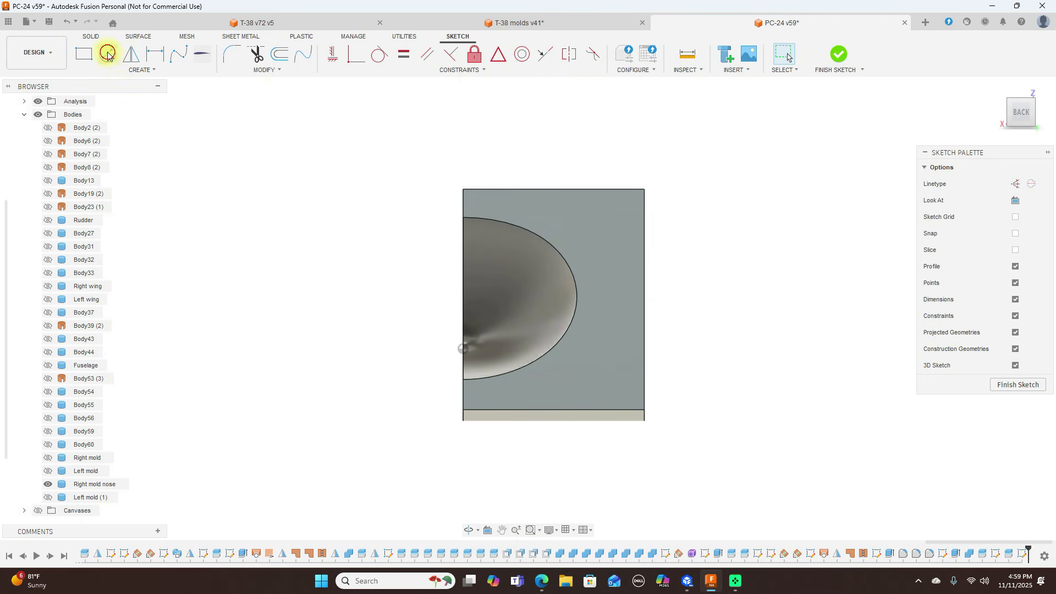
click(108, 53)
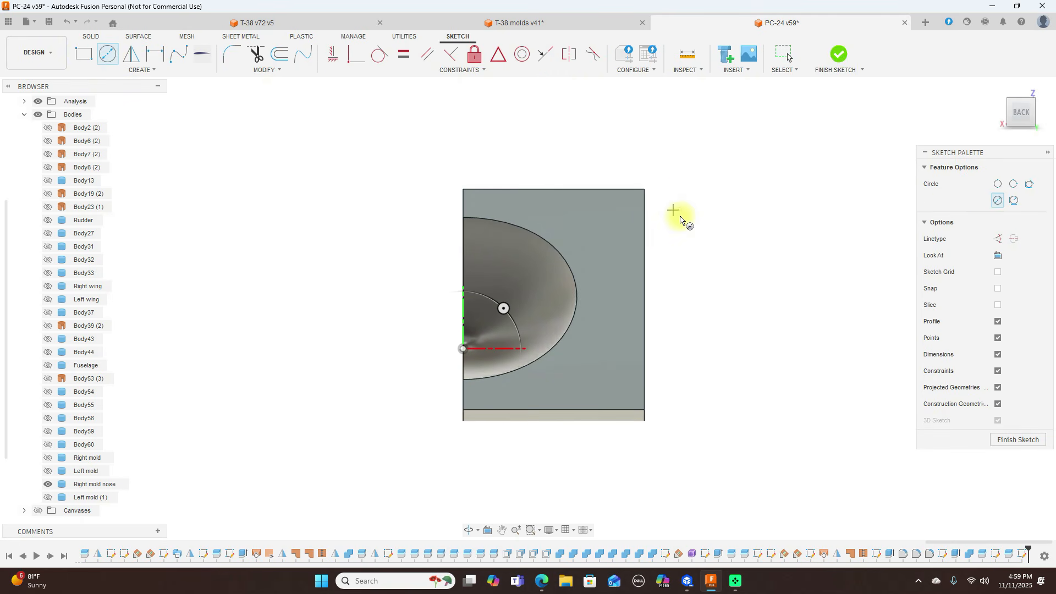
click(606, 215)
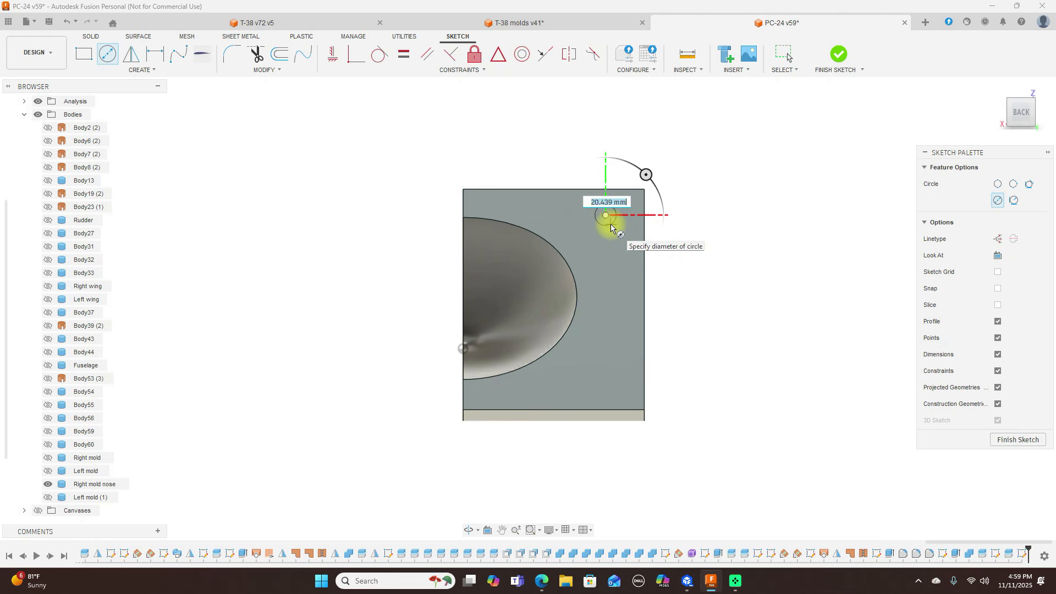
text(20.26)
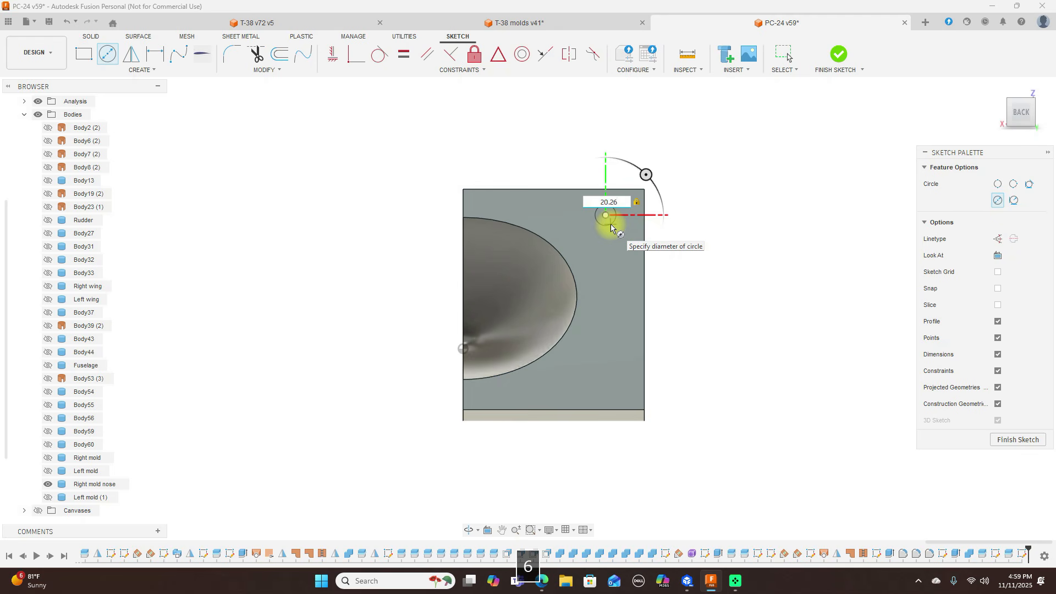
key(Return)
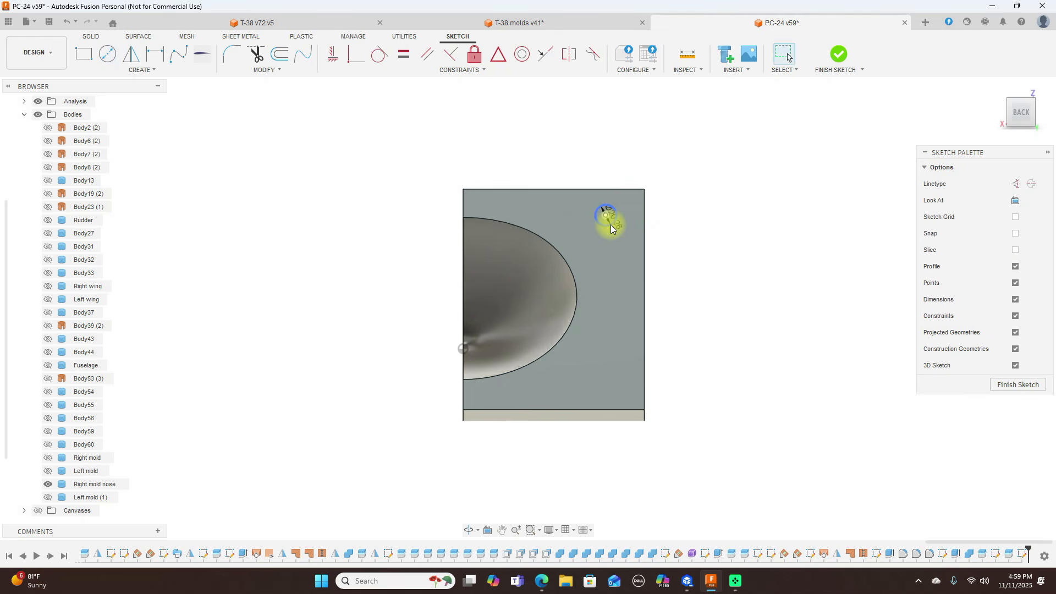
Step: Add a concentric 20 mm diameter circle at the center of the upper circle
scroll(610, 228, up, 2)
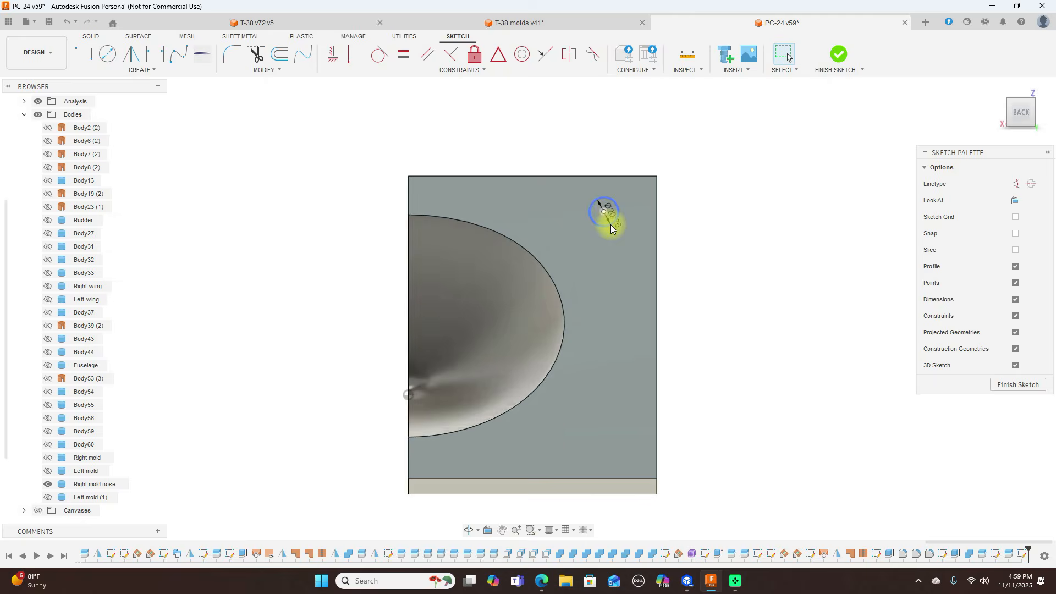
click(108, 60)
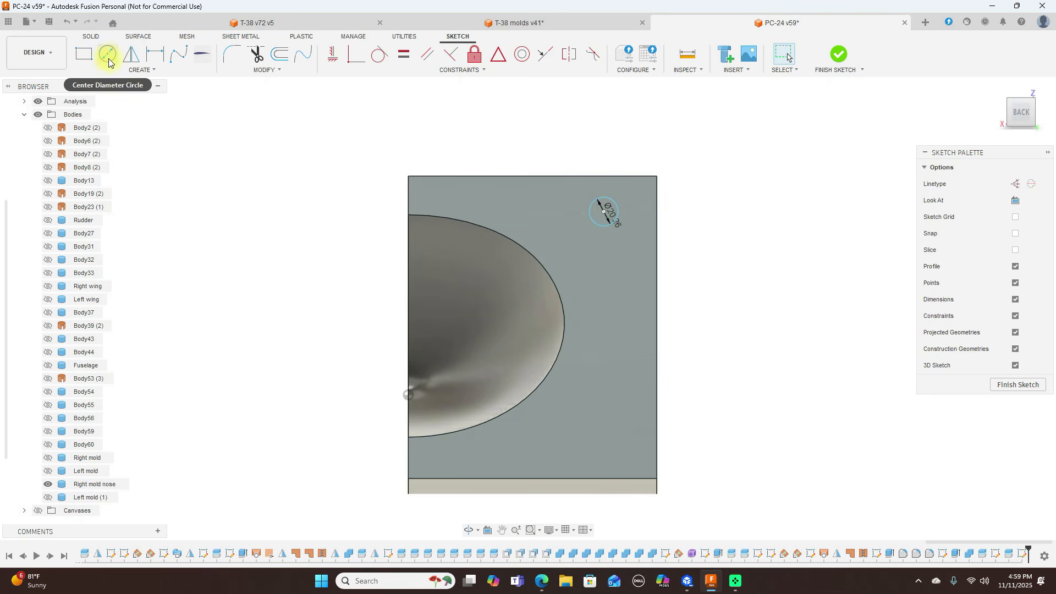
scroll(604, 217, up, 3)
click(604, 217)
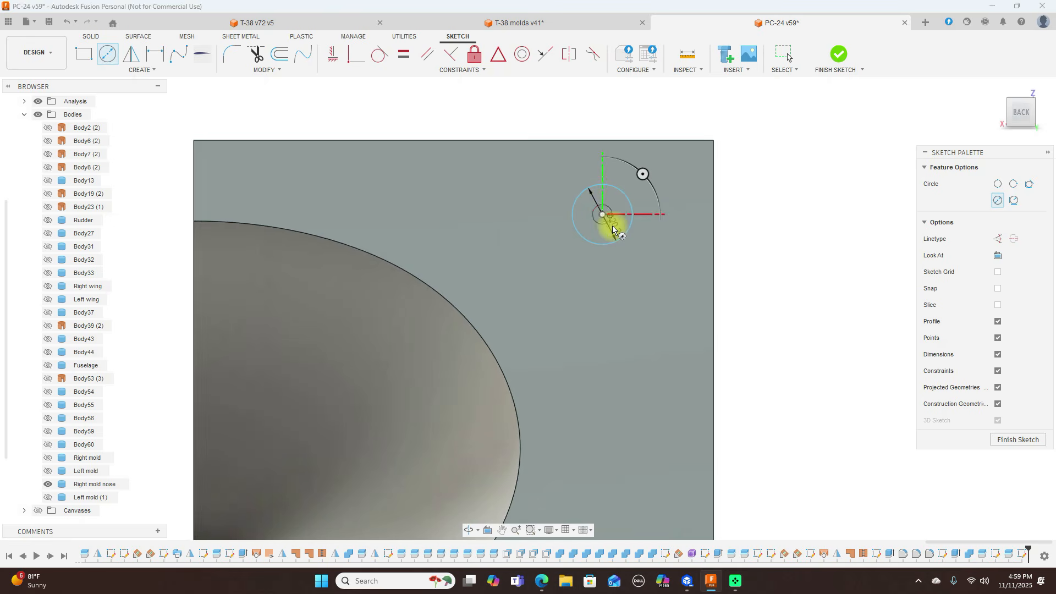
text(20)
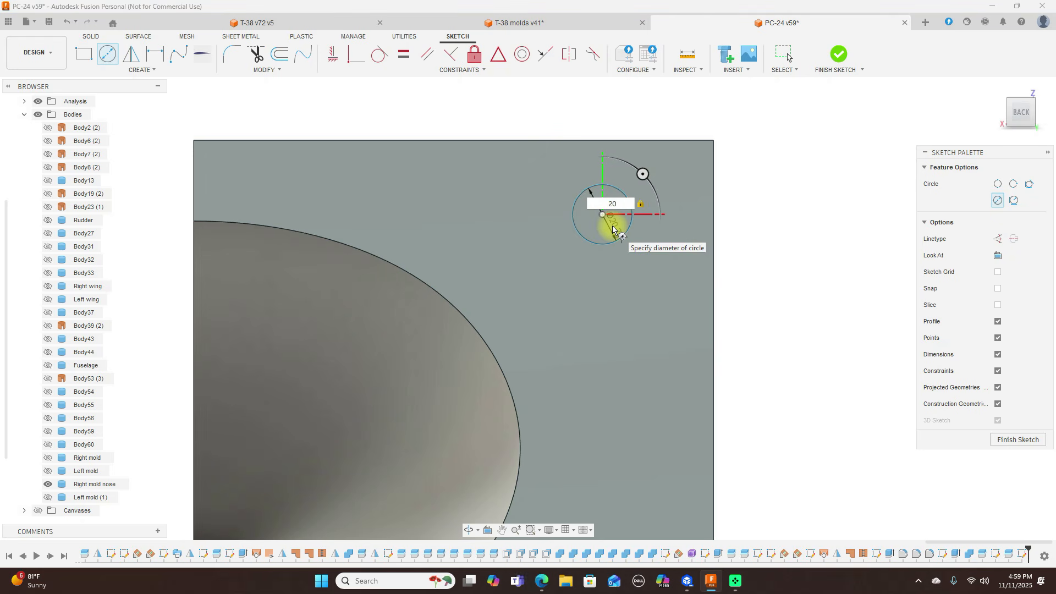
key(Return)
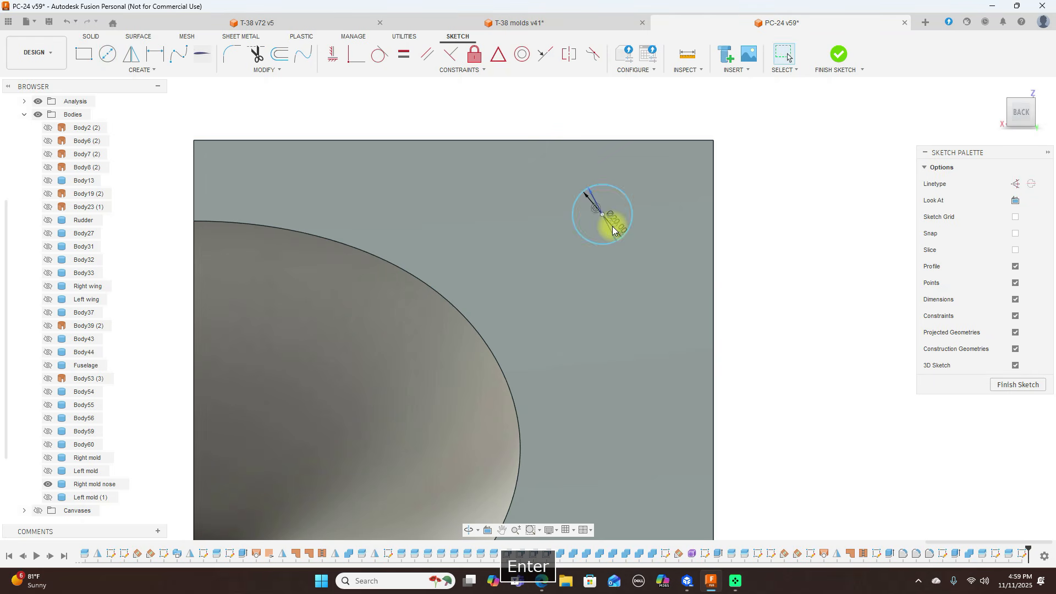
Step: Sketch a 20.26 mm diameter circle near the lower outer corner of the rear face
scroll(757, 313, down, 2)
middle_drag(867, 424, 834, 243)
right_click(818, 262)
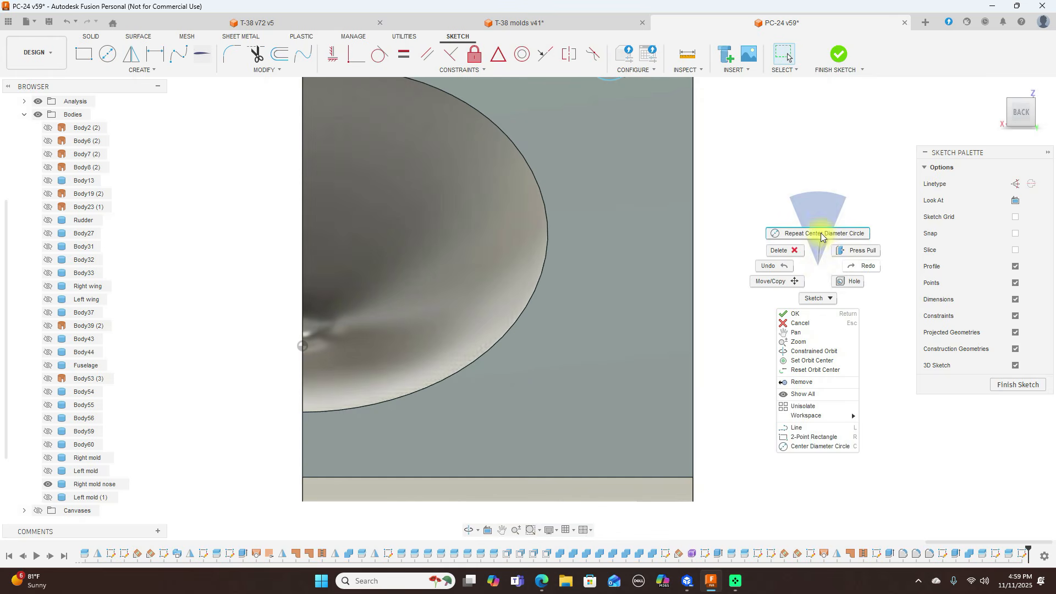
click(820, 232)
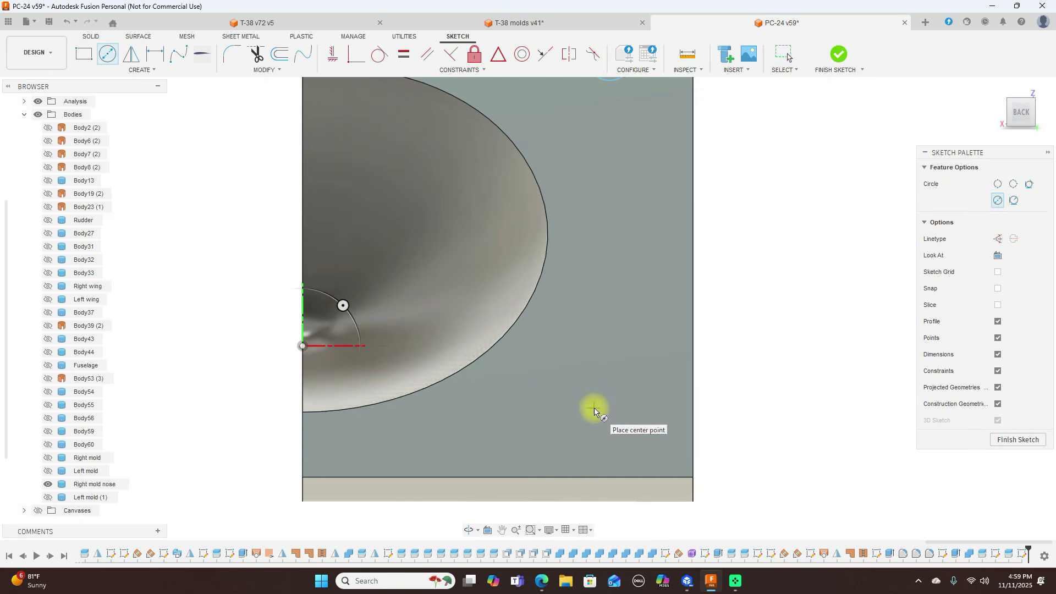
click(614, 419)
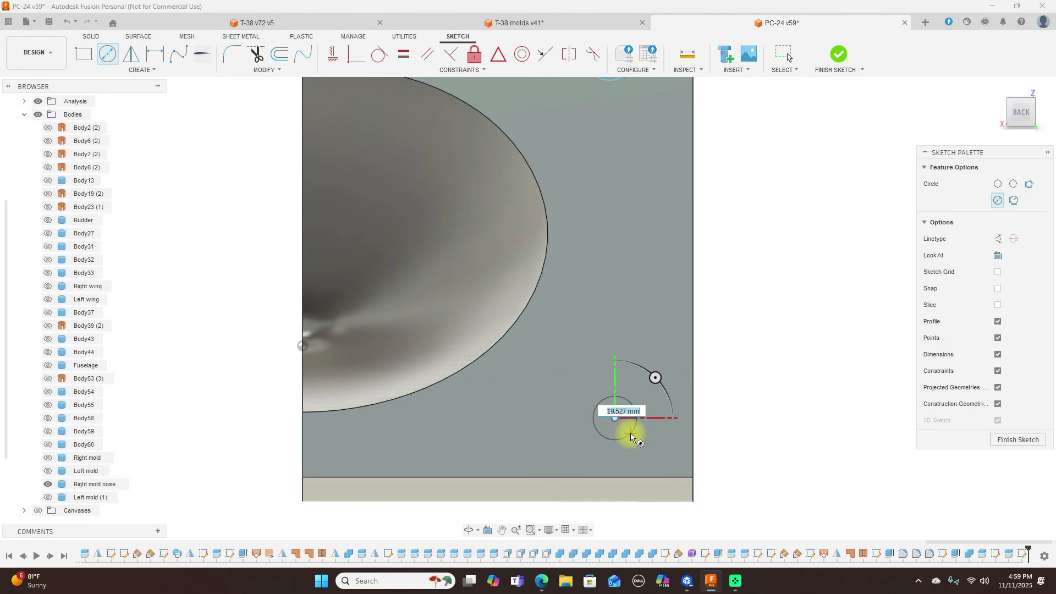
text(20.26)
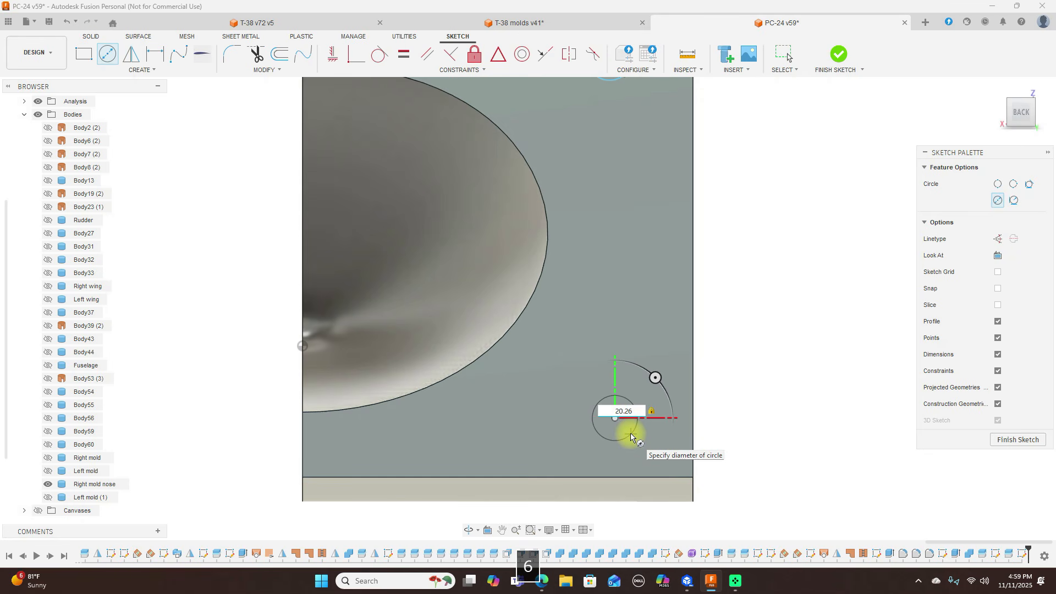
key(Return)
key(Return)
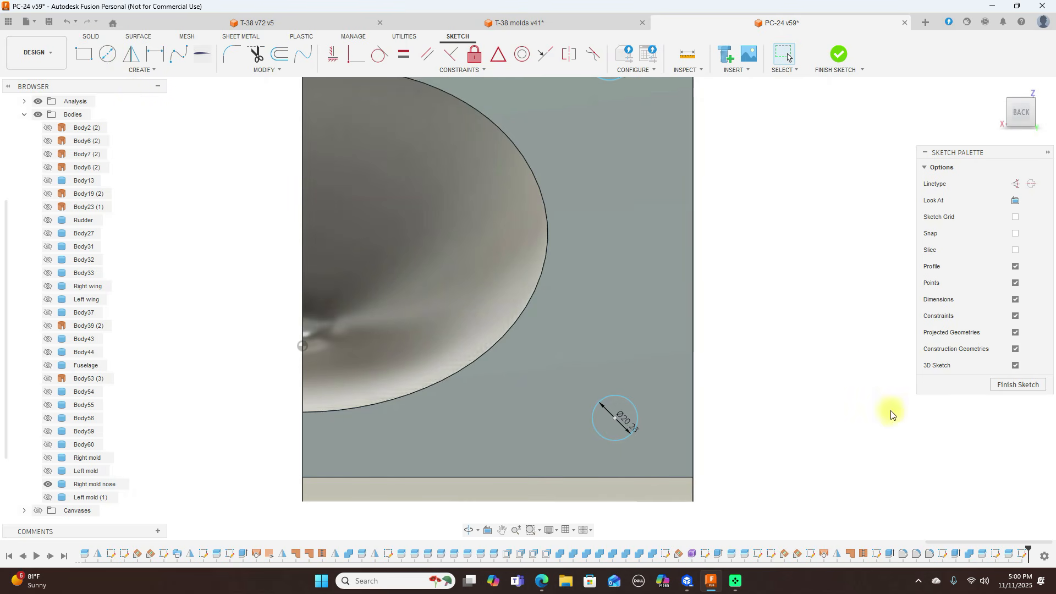
Step: Add a concentric 20 mm diameter circle at the center of the lower circle
right_click(810, 358)
click(806, 326)
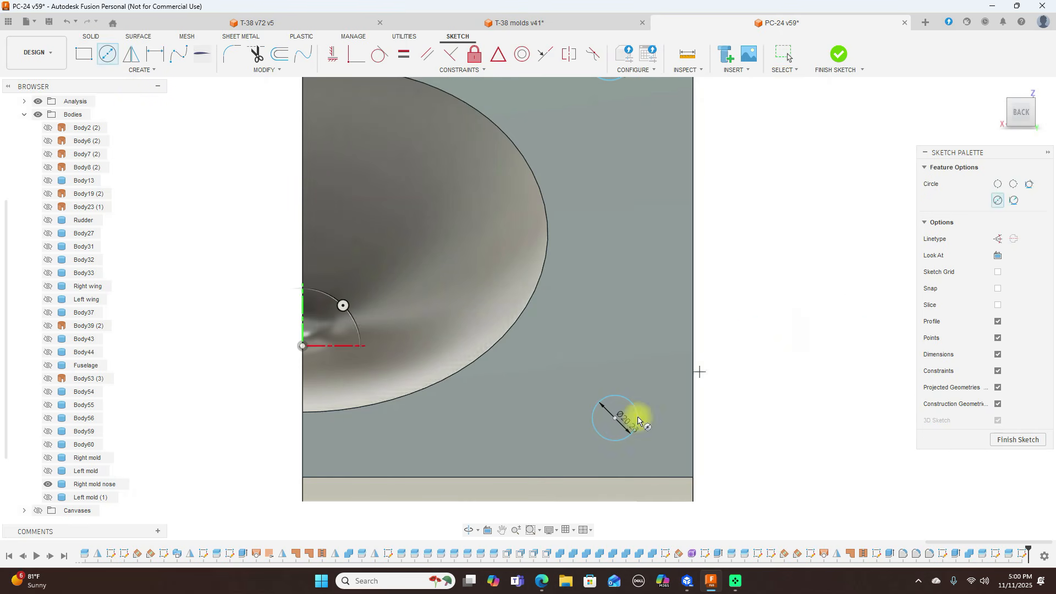
scroll(635, 419, up, 2)
click(602, 419)
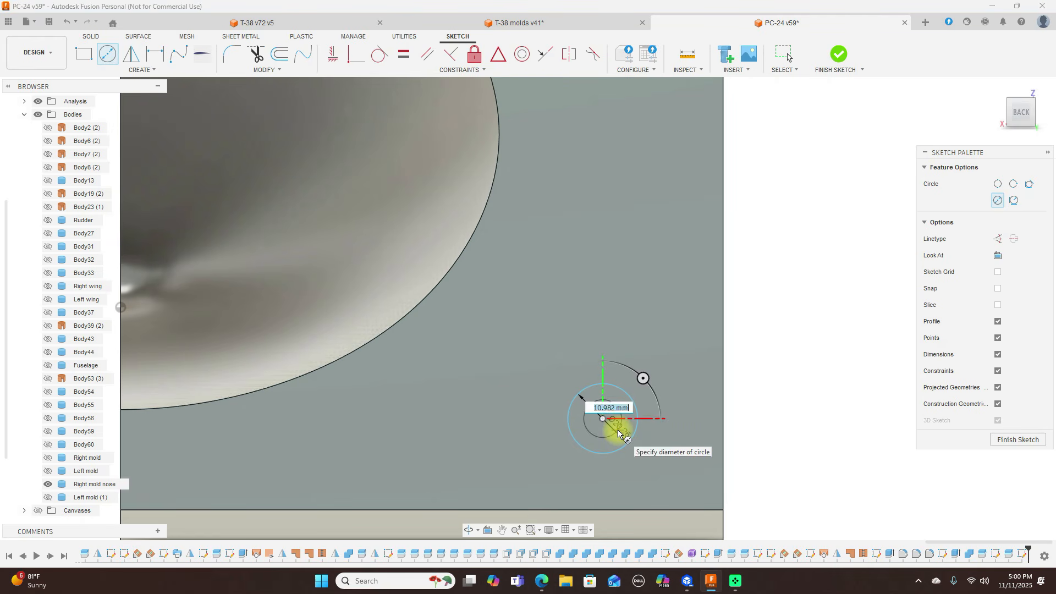
text(20)
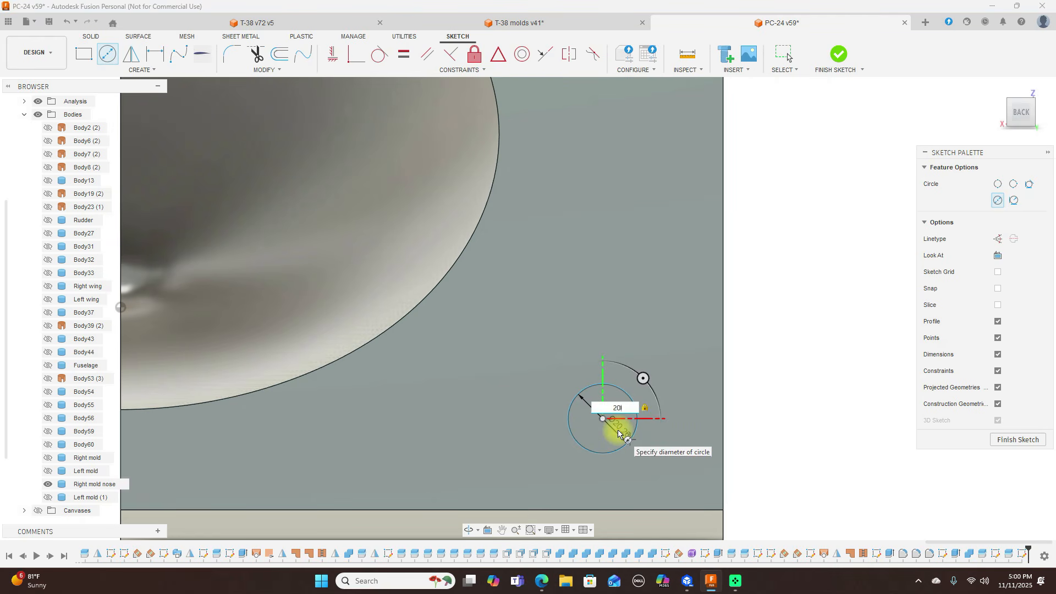
key(Return)
scroll(783, 306, down, 2)
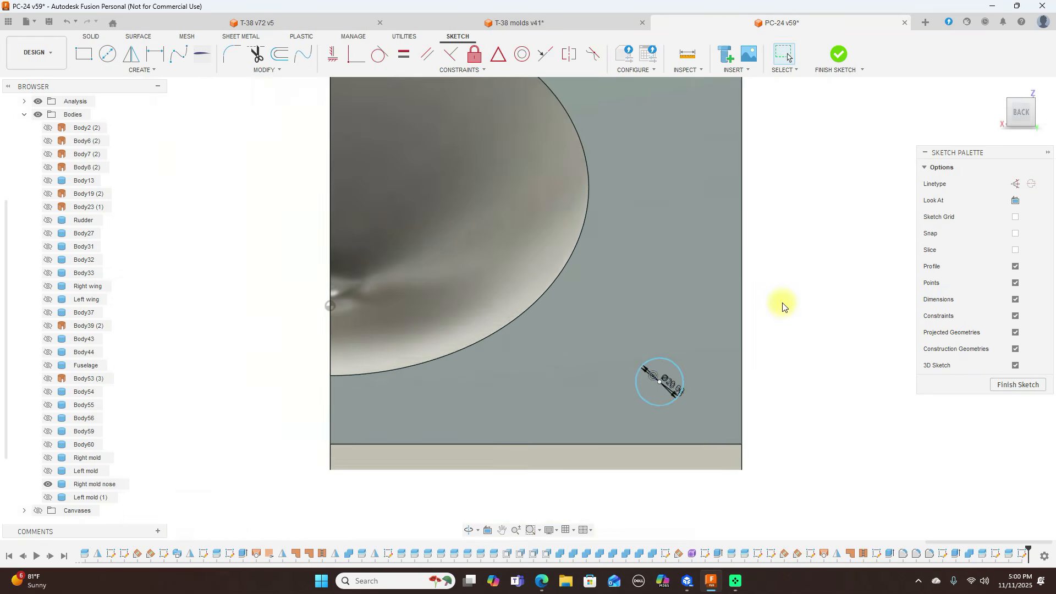
Step: Finish the sketch with the paired alignment circles on the right nose mold's rear face
scroll(783, 306, down, 2)
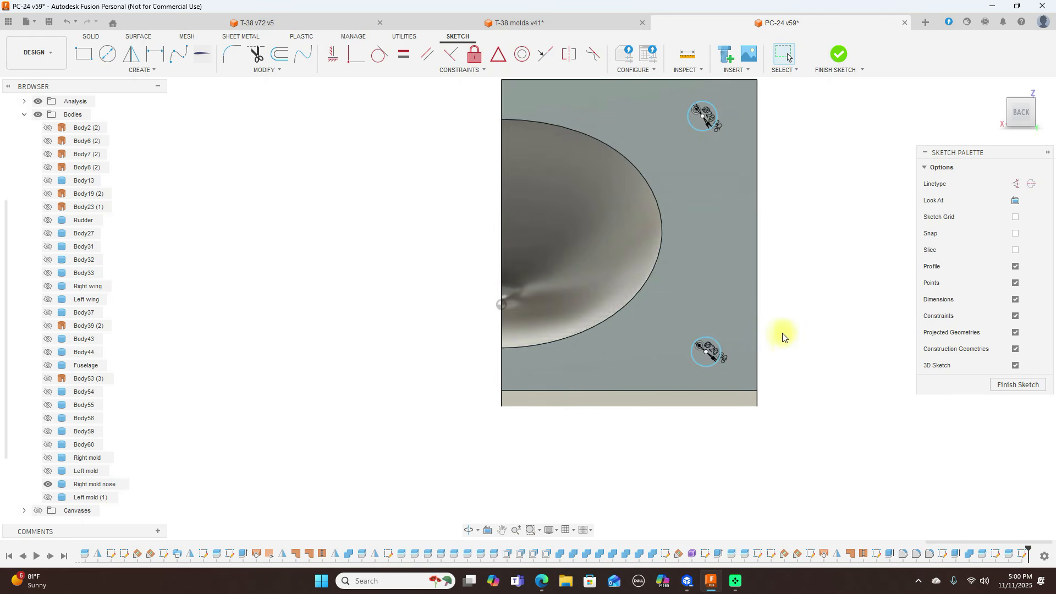
scroll(780, 324, down, 2)
scroll(780, 325, up, 3)
scroll(780, 326, down, 1)
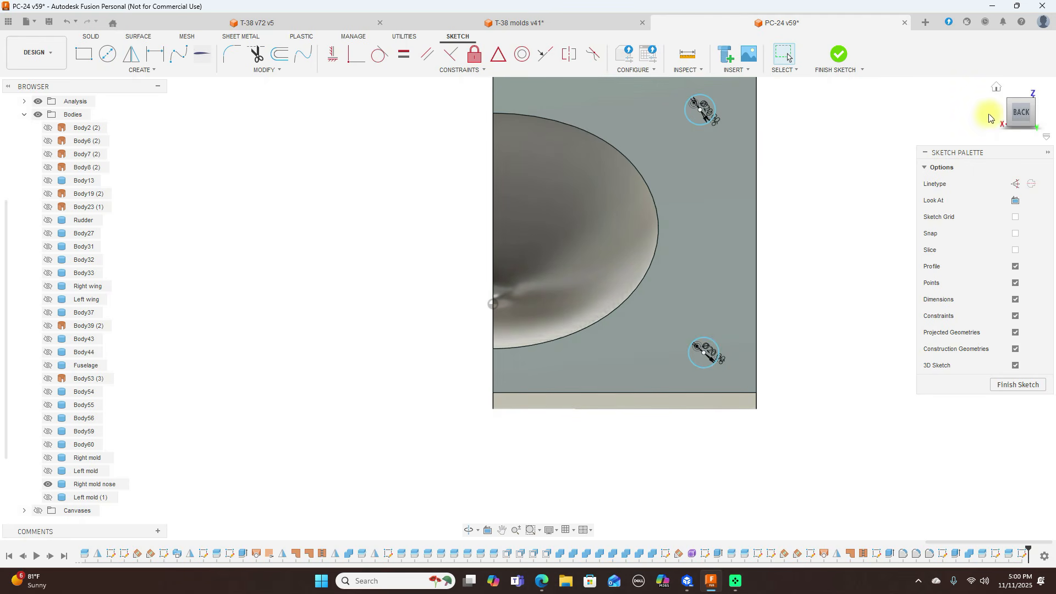
click(836, 57)
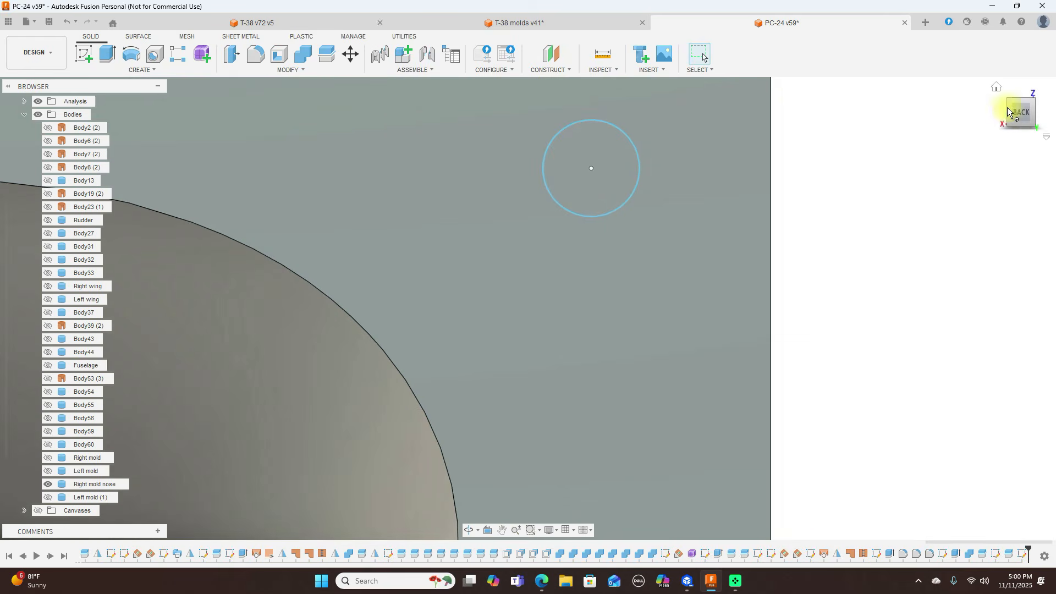
Step: Start an extrusion of the upper inner 20 mm circle profile on the right nose mold's rear face
mouse_move(1010, 115)
mouse_down()
mouse_move(1026, 117)
mouse_move(15, 138)
mouse_up()
click(826, 176)
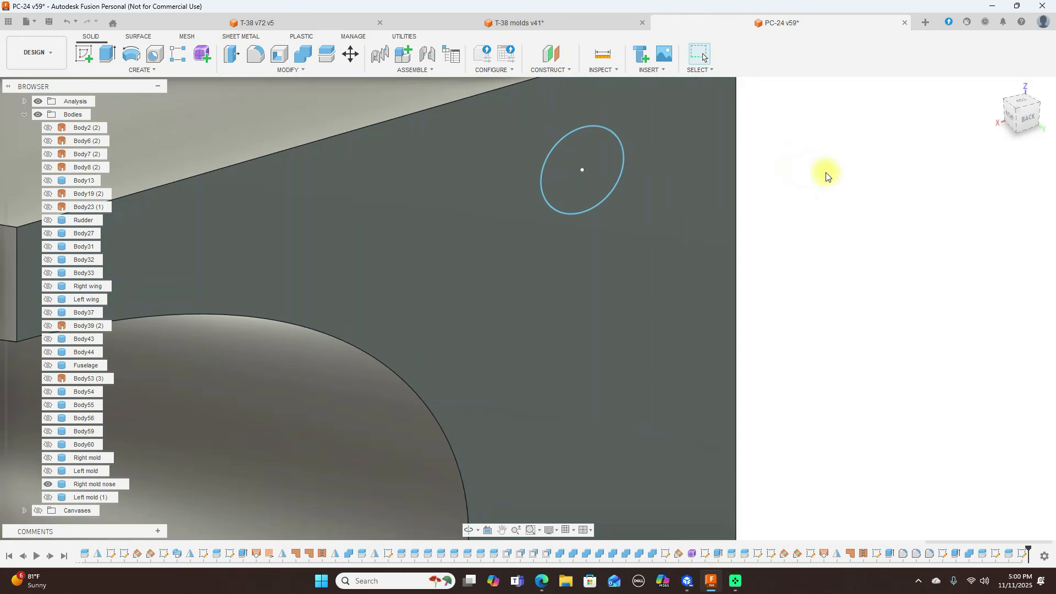
key(e)
scroll(606, 160, up, 5)
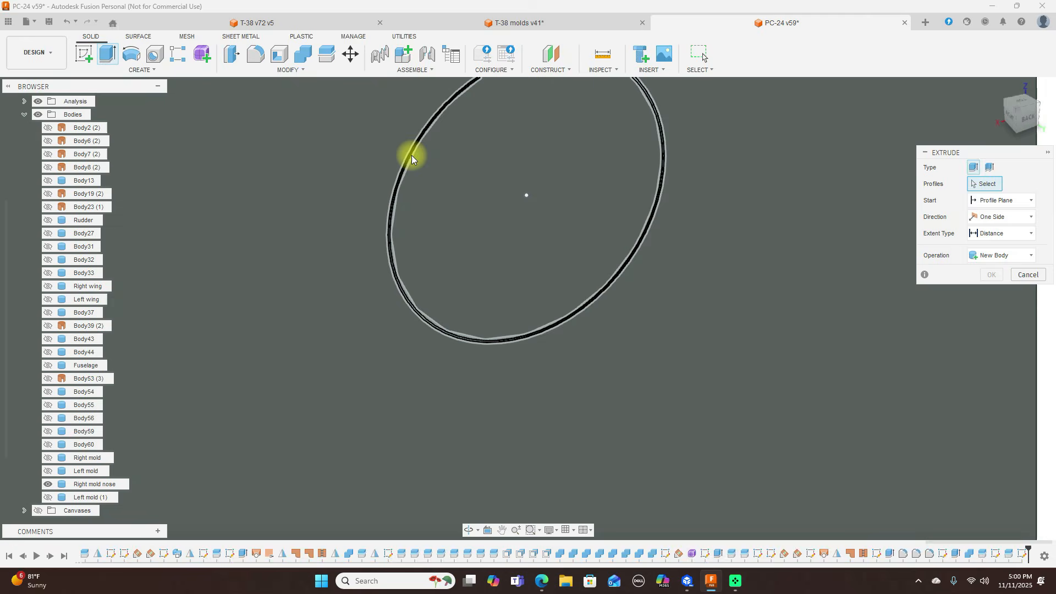
click(433, 161)
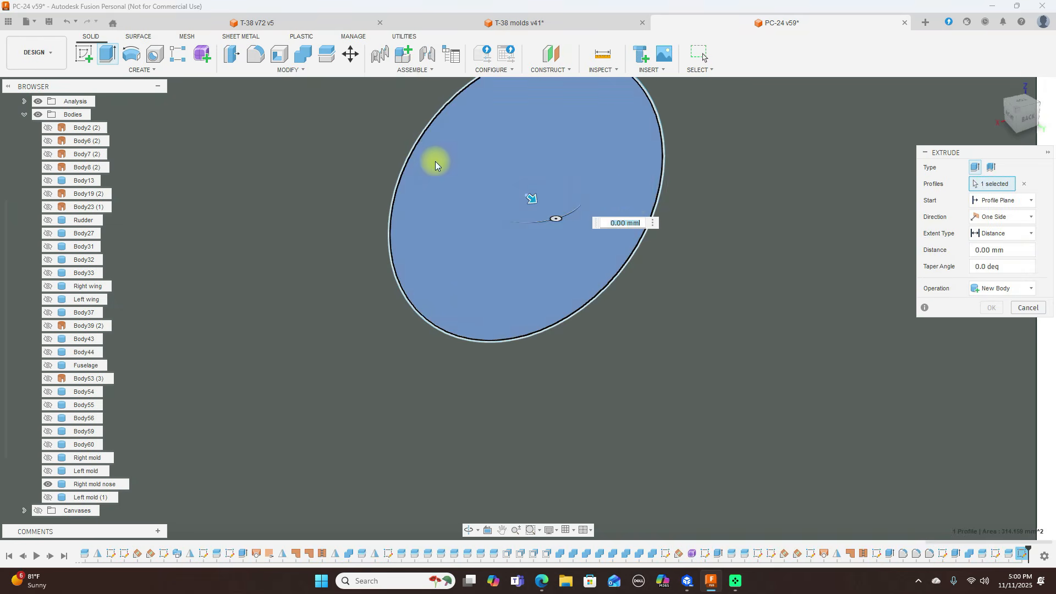
scroll(654, 198, down, 8)
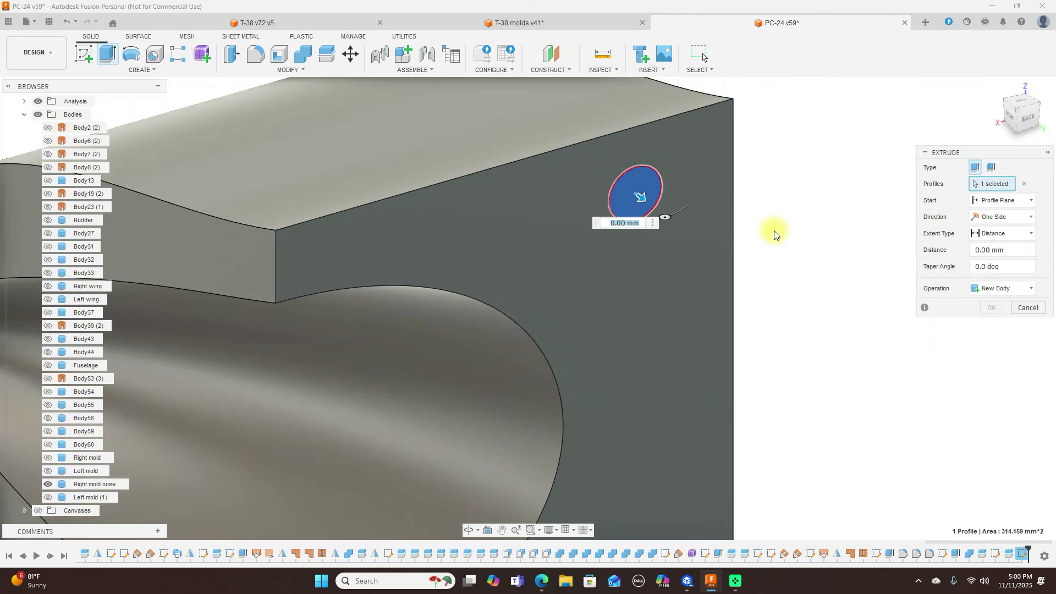
Step: Extrude both circle profiles on the nose mold's rear face outward 10 mm with the Join operation to form two pins
middle_drag(816, 93, 841, 11)
scroll(824, 180, down, 2)
scroll(762, 374, up, 5)
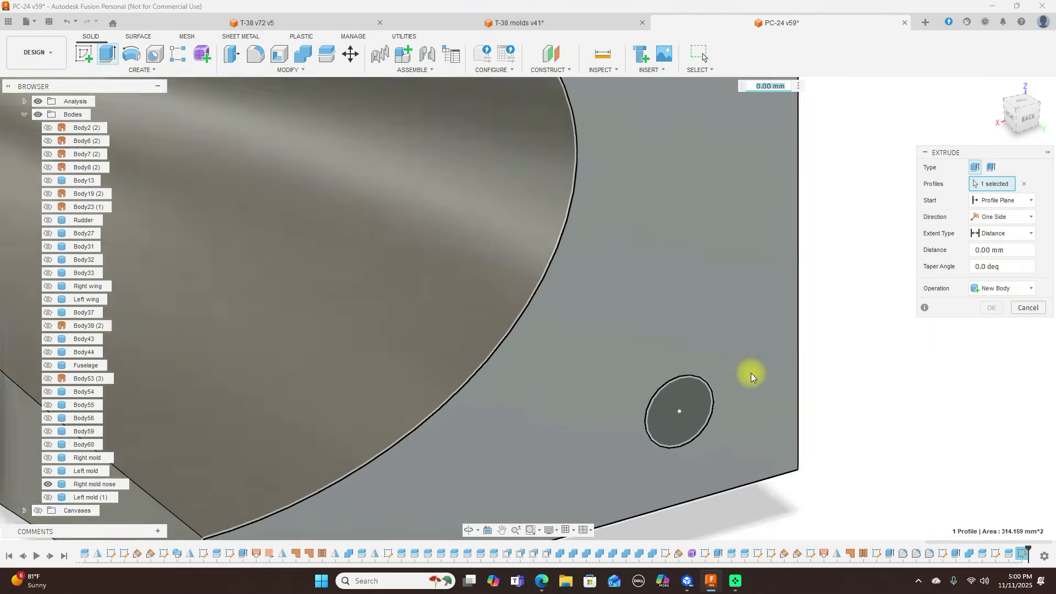
click(682, 390)
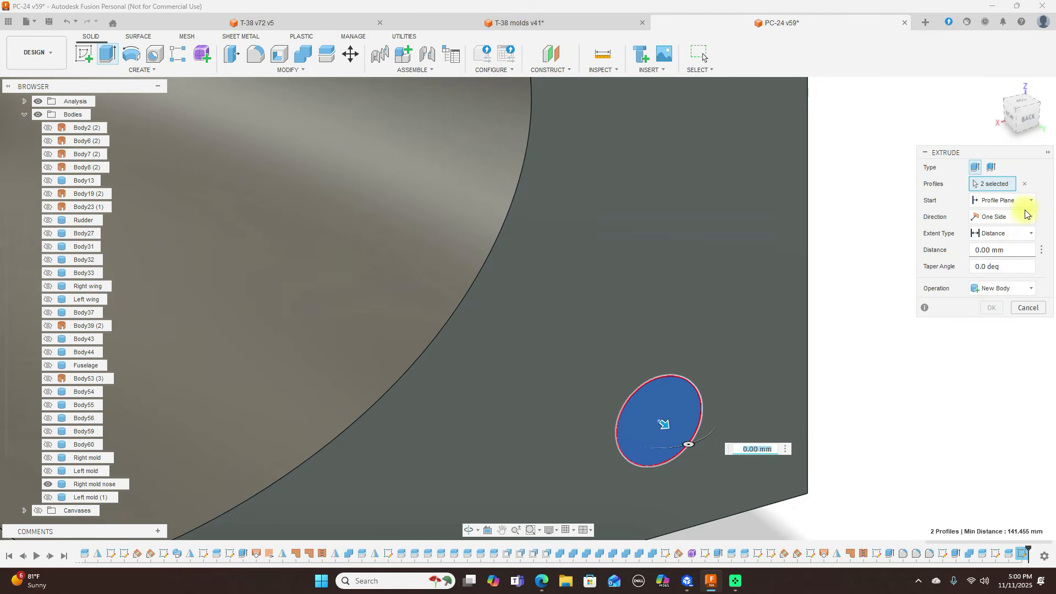
scroll(864, 263, down, 3)
scroll(863, 263, down, 1)
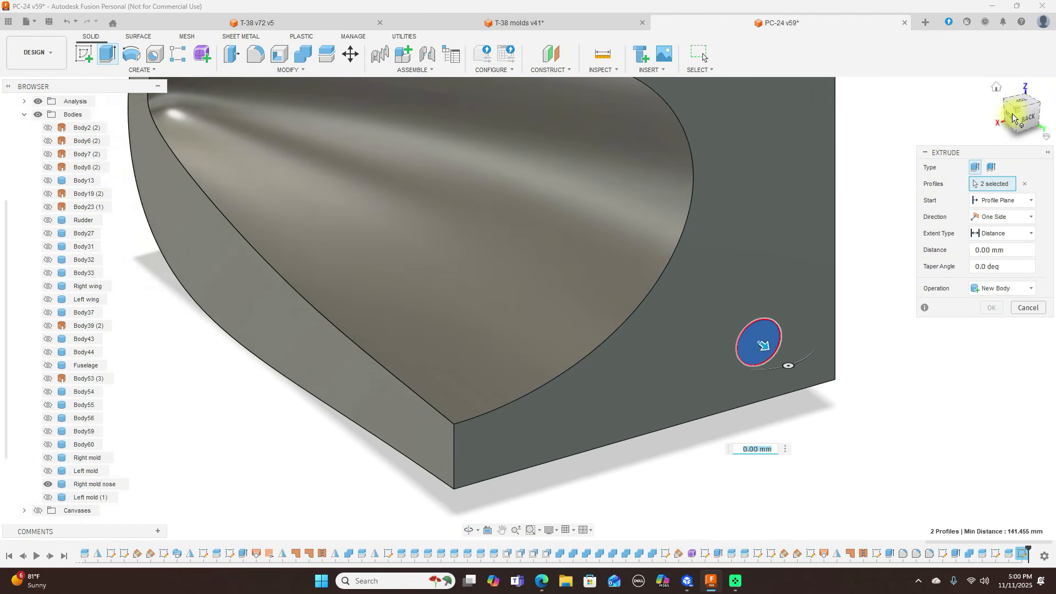
drag(1015, 114, 1049, 115)
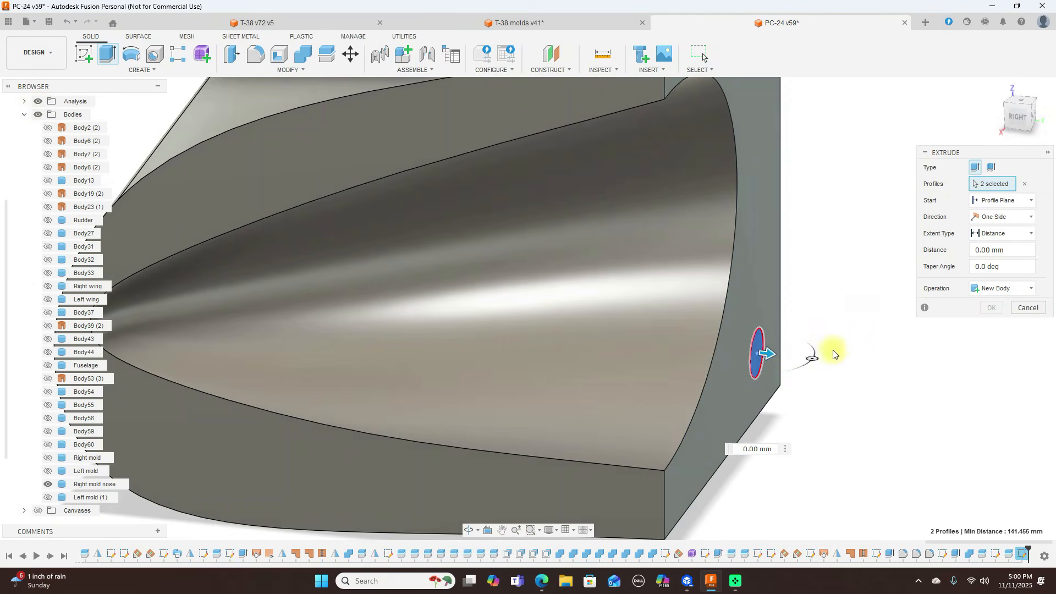
drag(769, 355, 794, 354)
scroll(892, 325, down, 4)
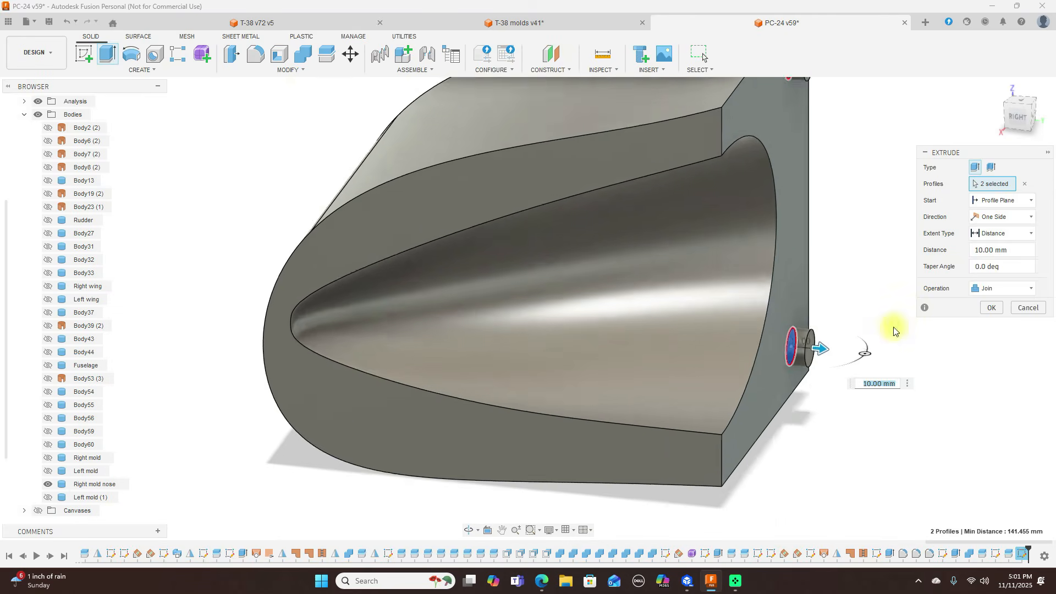
middle_drag(882, 237, 825, 269)
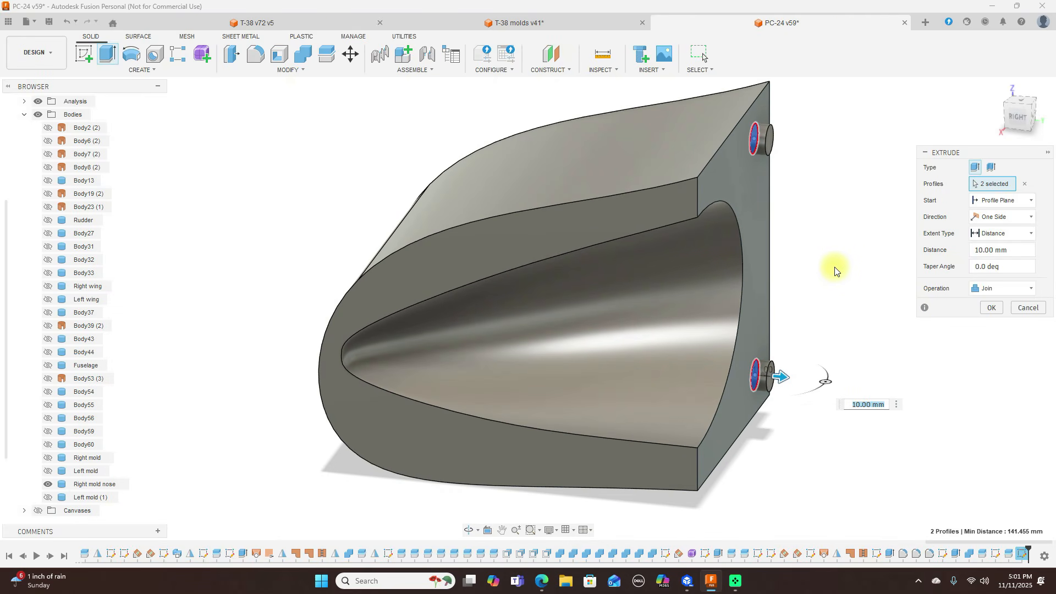
click(1030, 289)
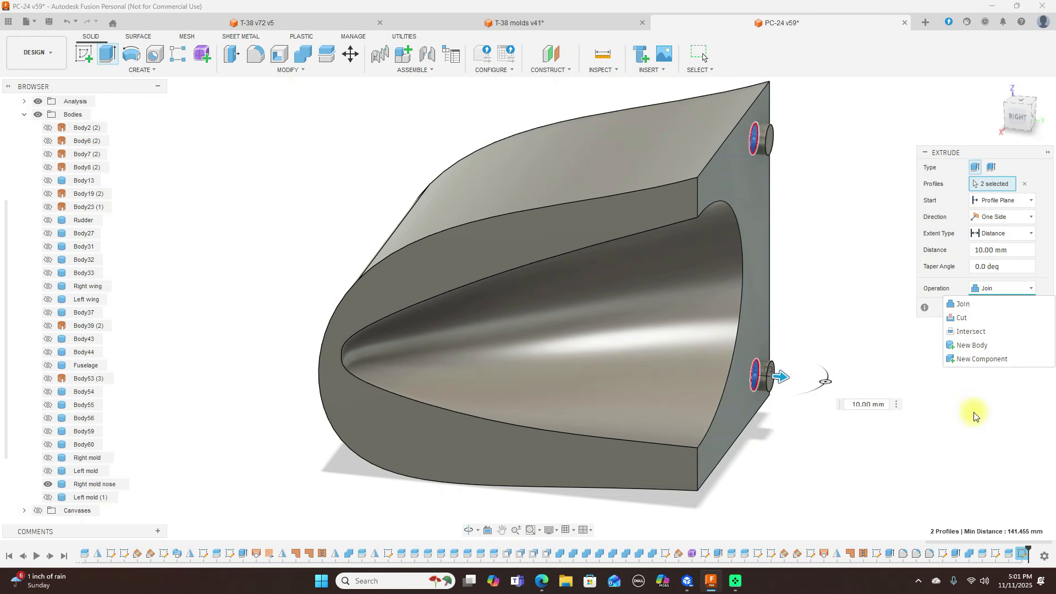
click(948, 414)
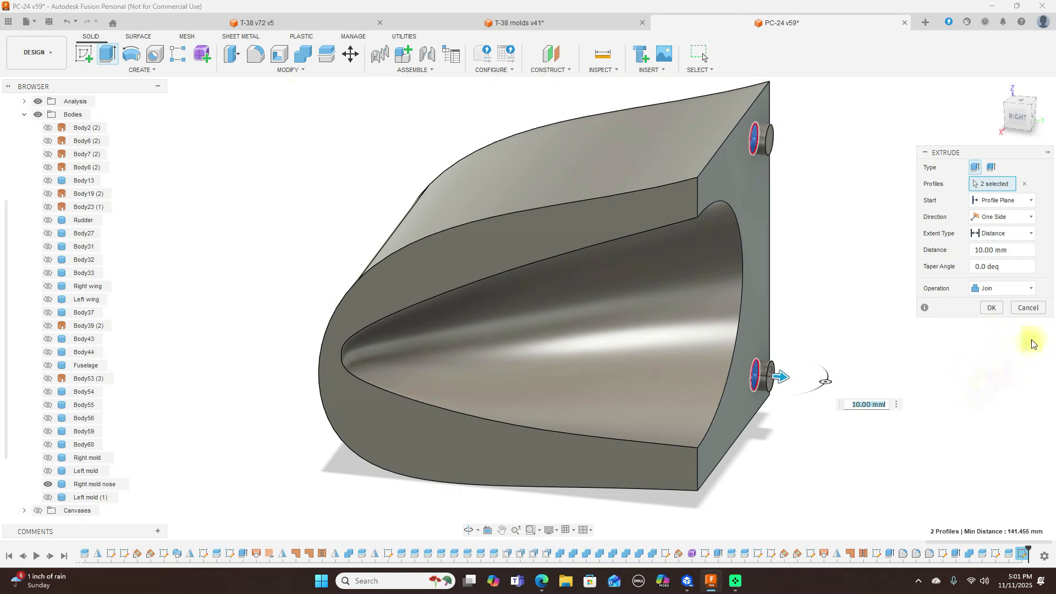
click(993, 308)
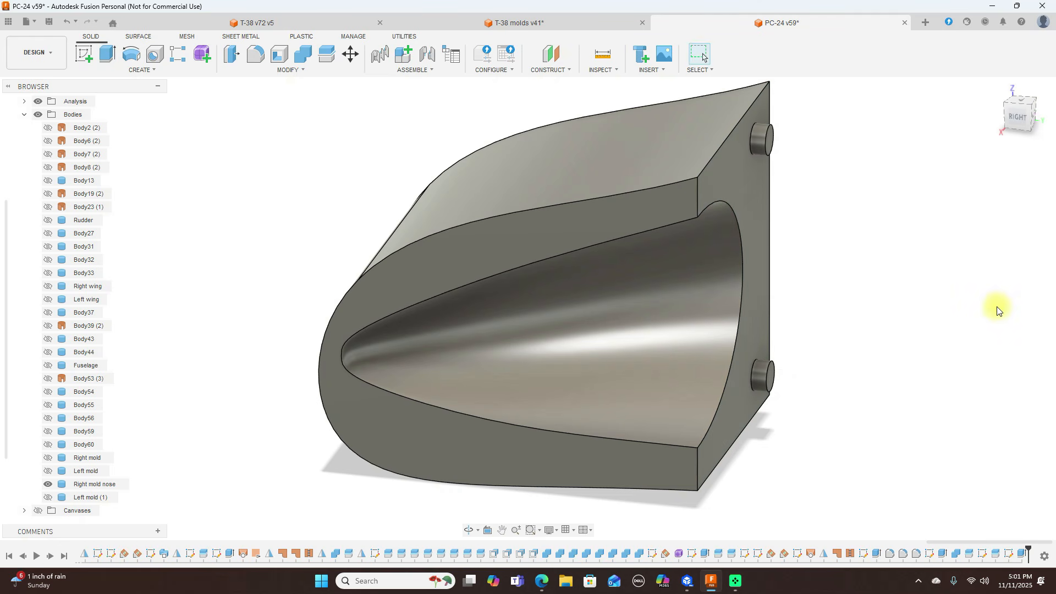
Step: Fillet the outer end edges of both pins with a 5 mm radius
click(1031, 118)
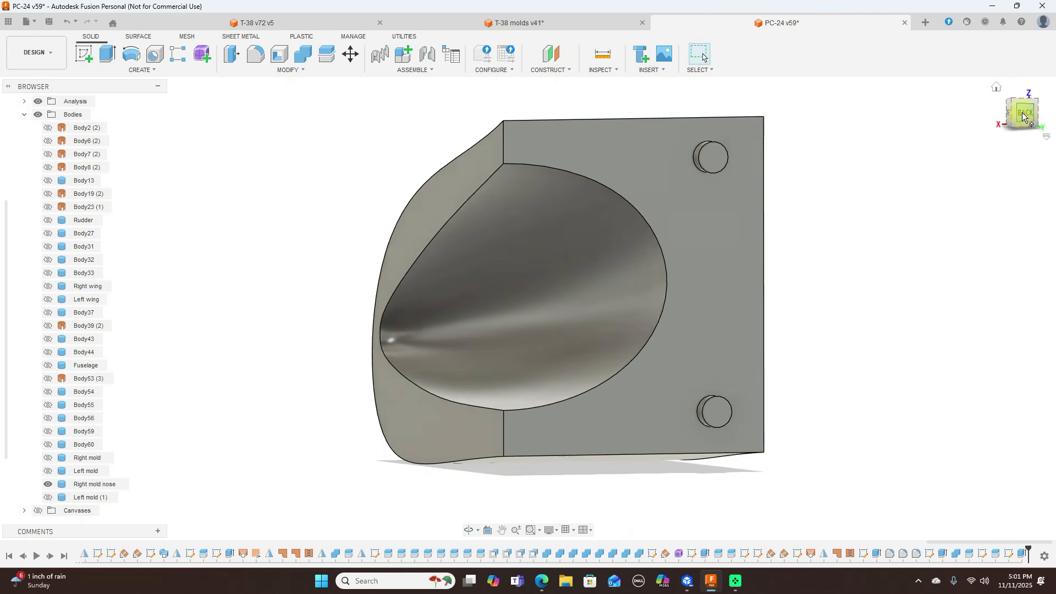
click(1022, 114)
drag(1027, 123, 1047, 125)
click(256, 54)
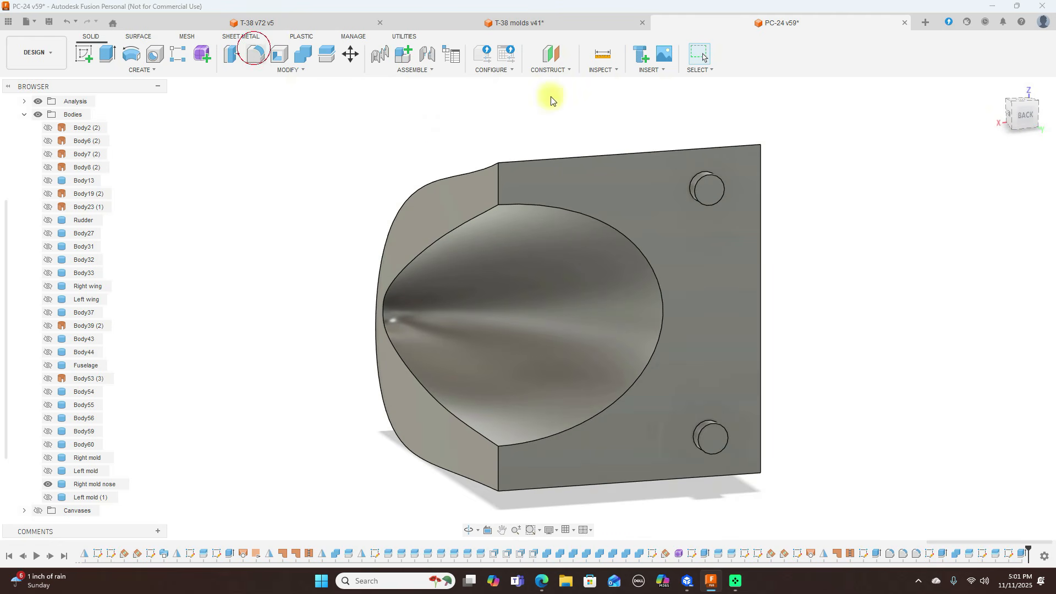
click(712, 175)
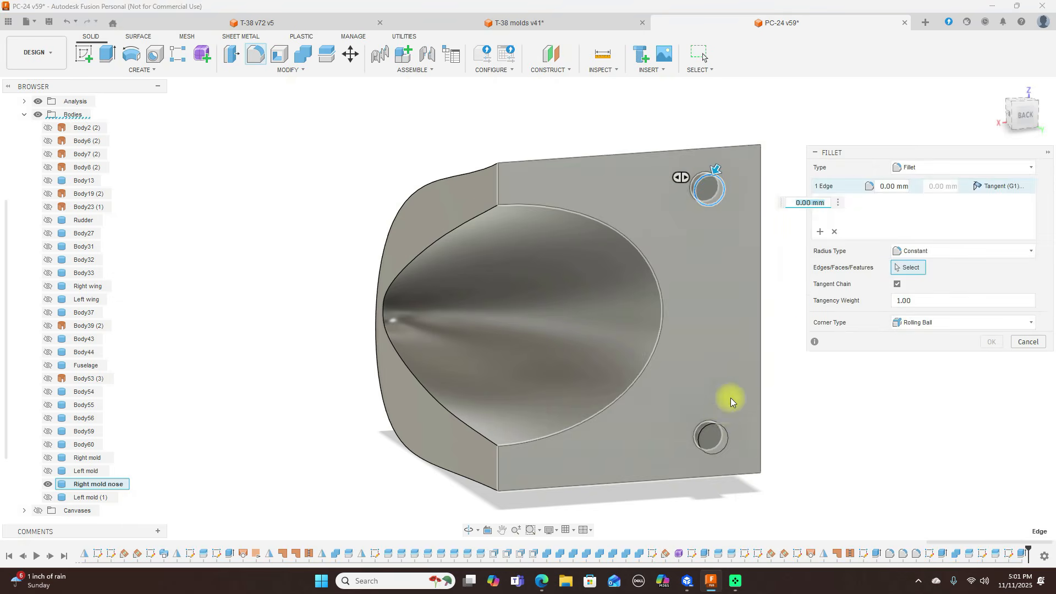
click(722, 431)
text(5)
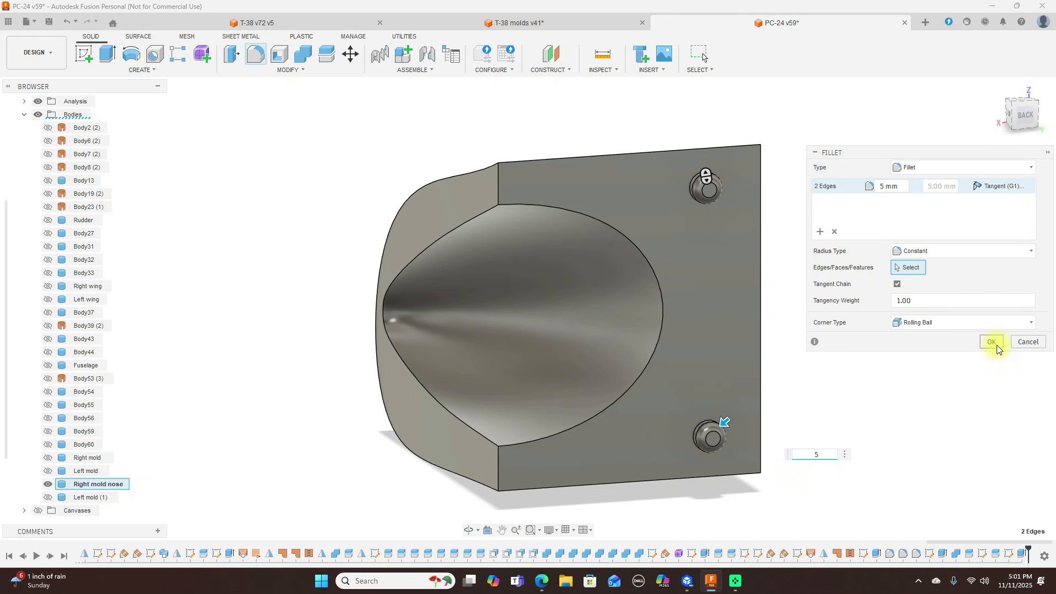
click(993, 342)
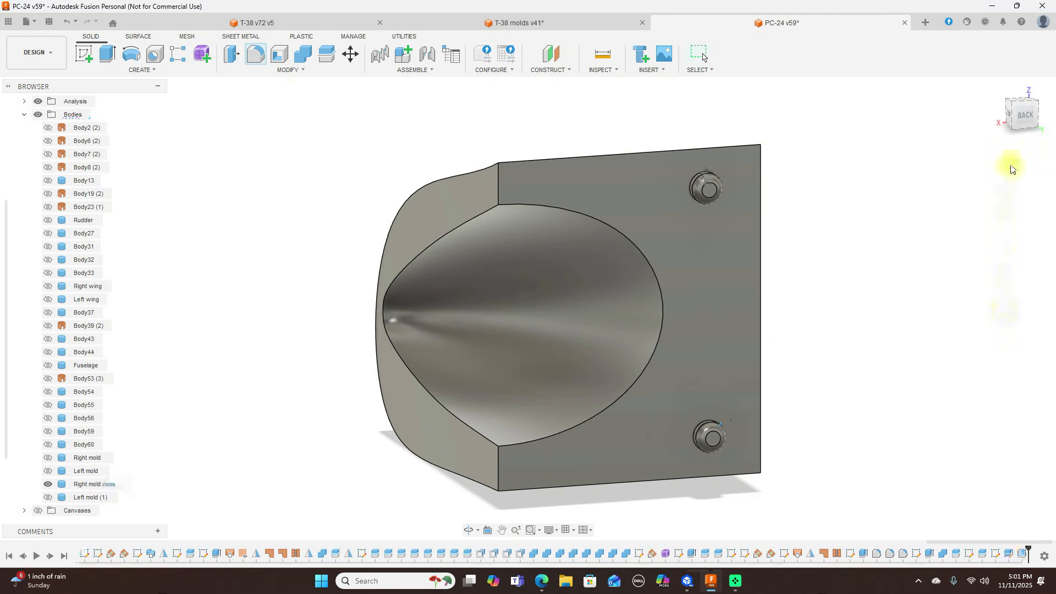
Step: View the nose mold from the right side and show the Right mold body behind it
mouse_move(1011, 120)
mouse_down()
mouse_move(1041, 117)
mouse_move(39, 113)
mouse_up()
click(1013, 121)
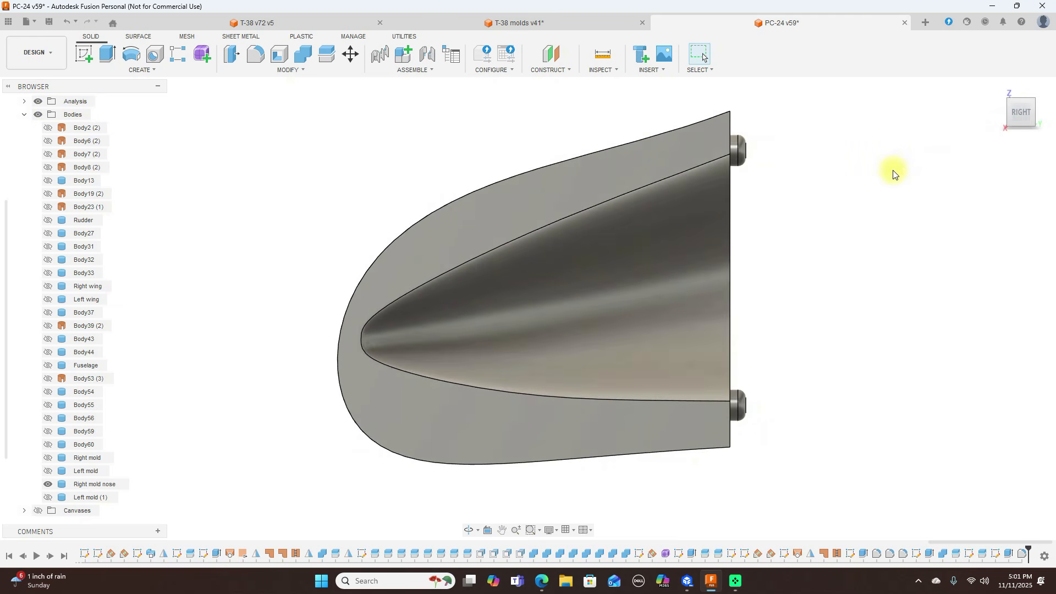
scroll(775, 219, up, 3)
scroll(776, 219, down, 4)
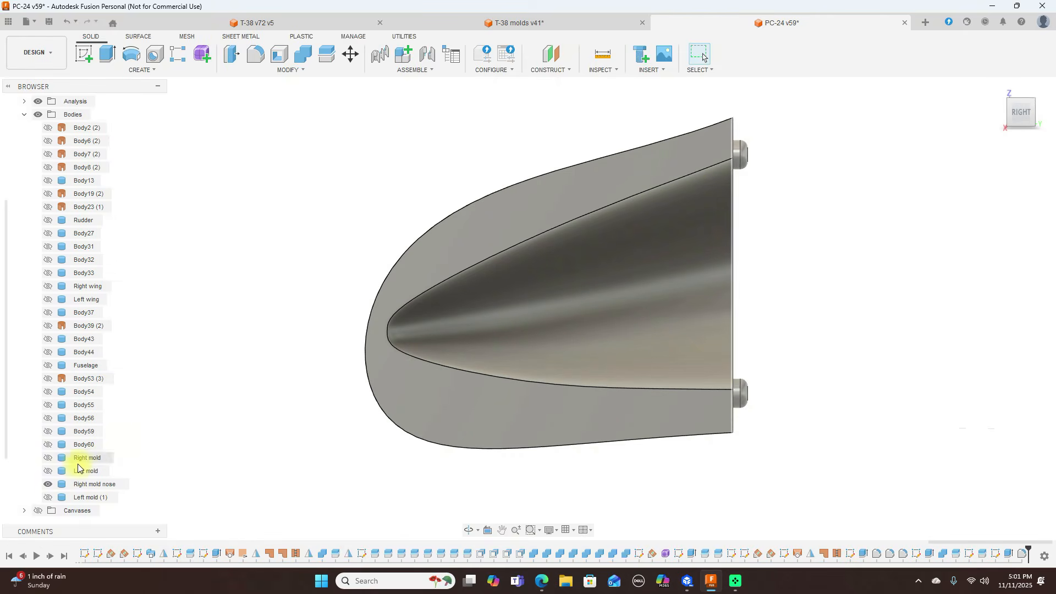
click(49, 459)
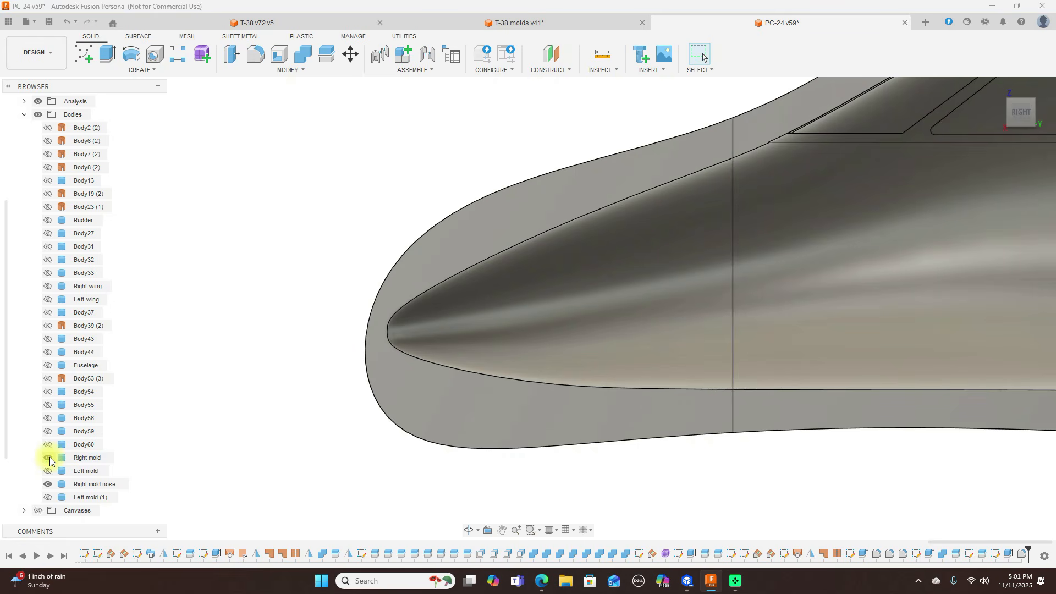
click(49, 459)
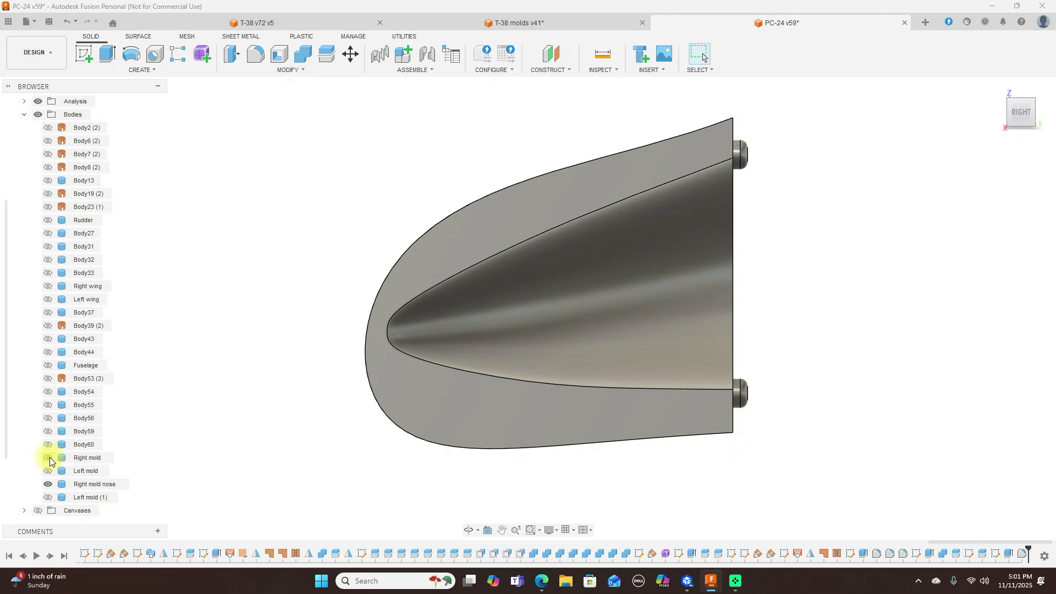
click(48, 459)
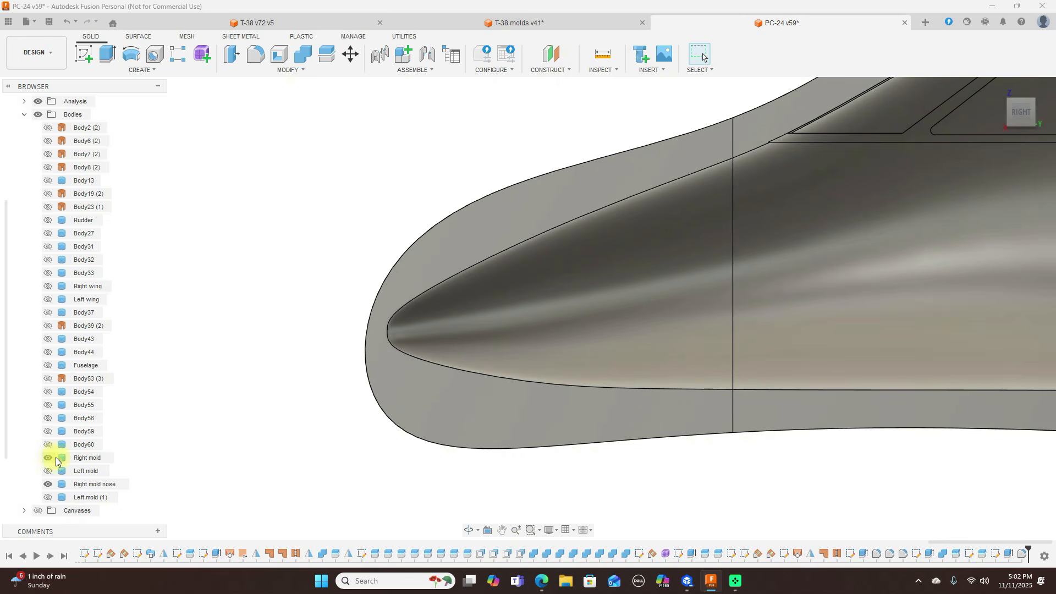
Step: Make the Right mold body semi-transparent and examine how the nose pins sit inside it
right_click(89, 462)
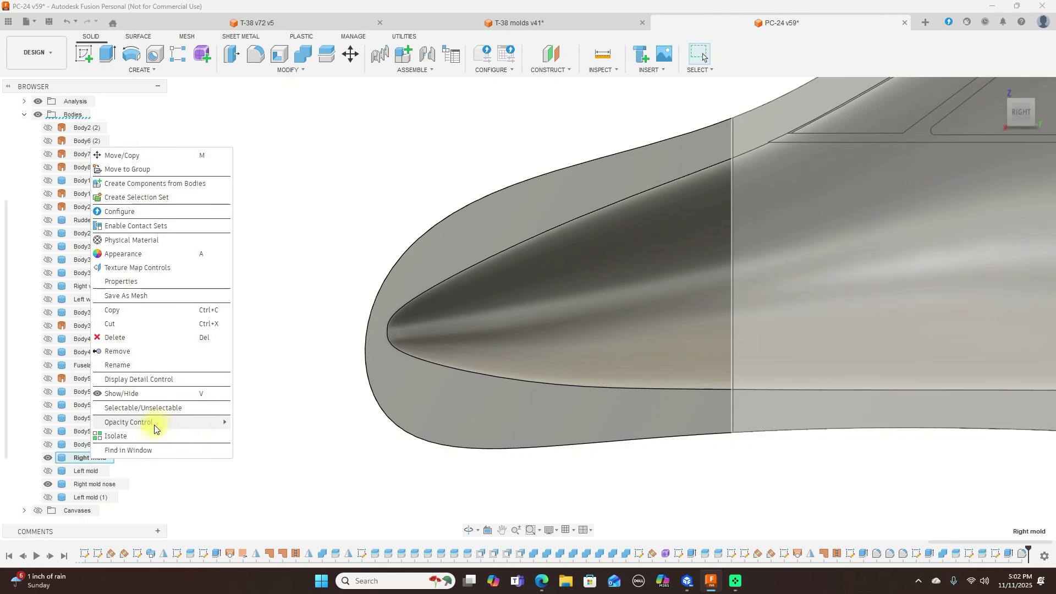
mouse_move(157, 426)
click(273, 518)
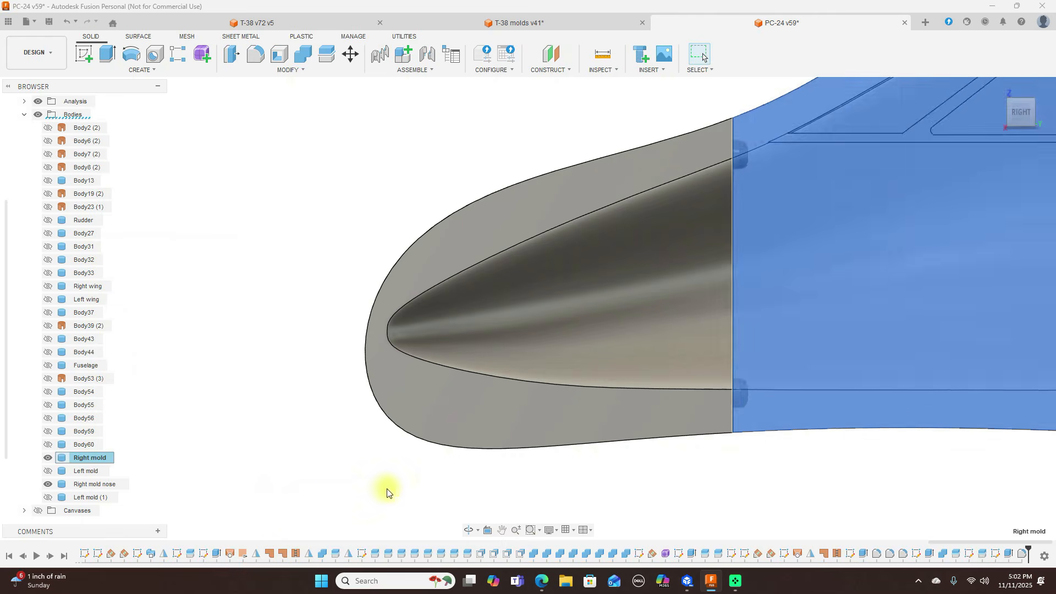
click(325, 236)
scroll(365, 236, down, 3)
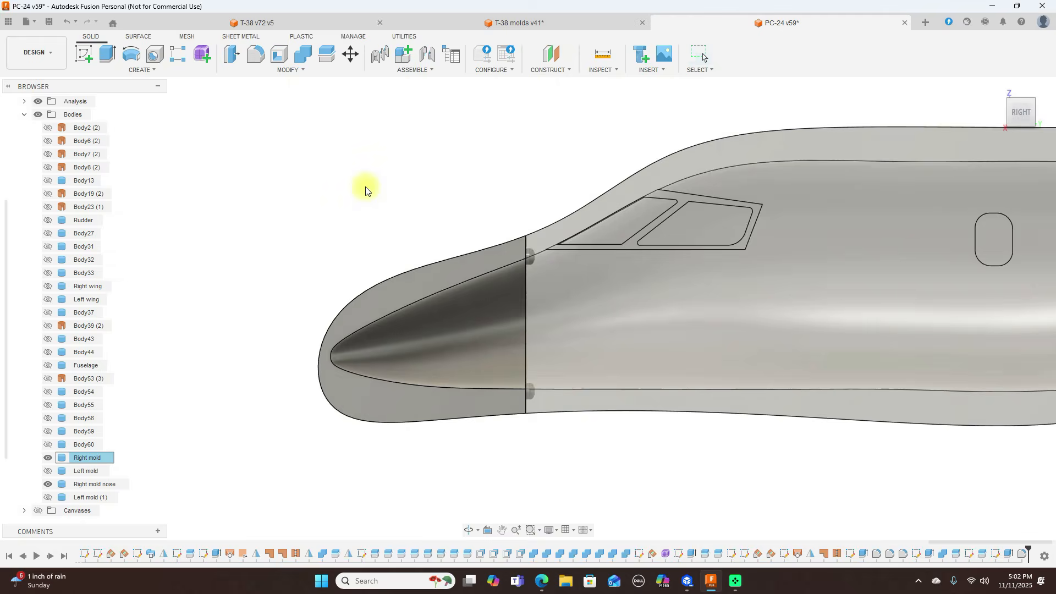
drag(1028, 118, 1012, 123)
scroll(635, 209, up, 2)
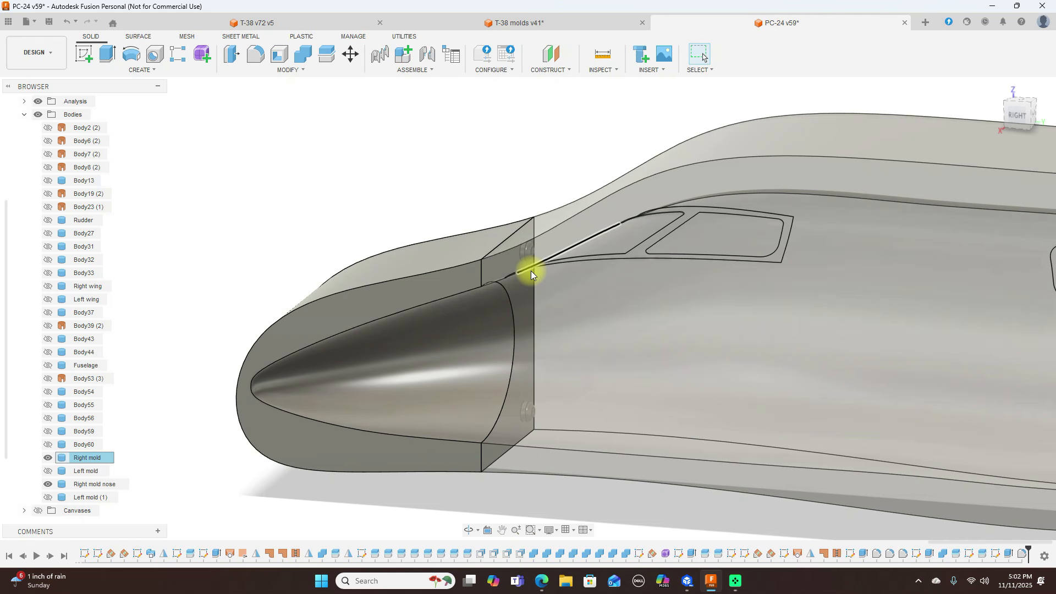
scroll(530, 271, down, 1)
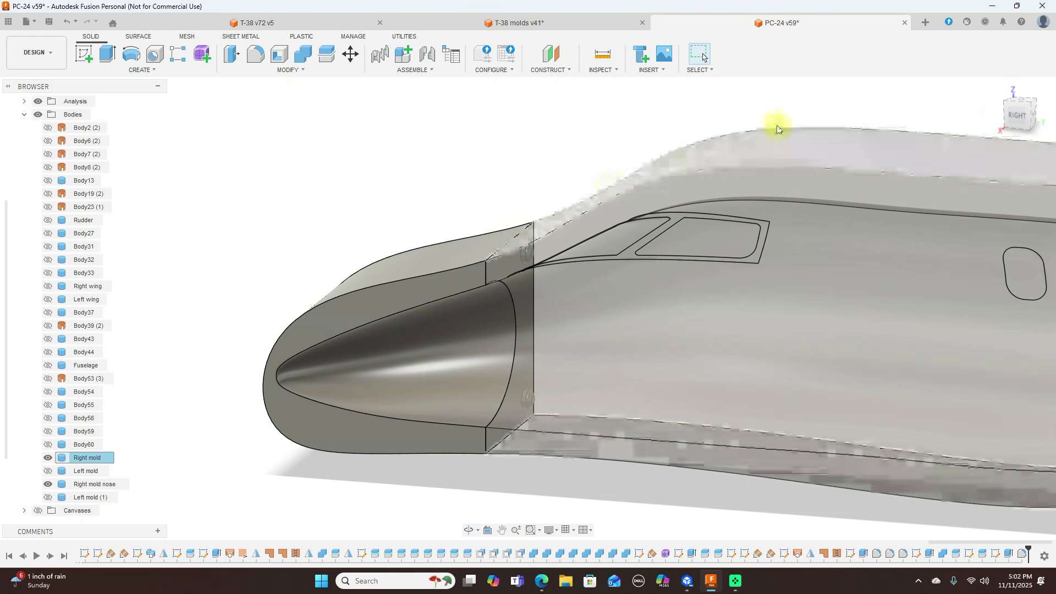
click(1017, 117)
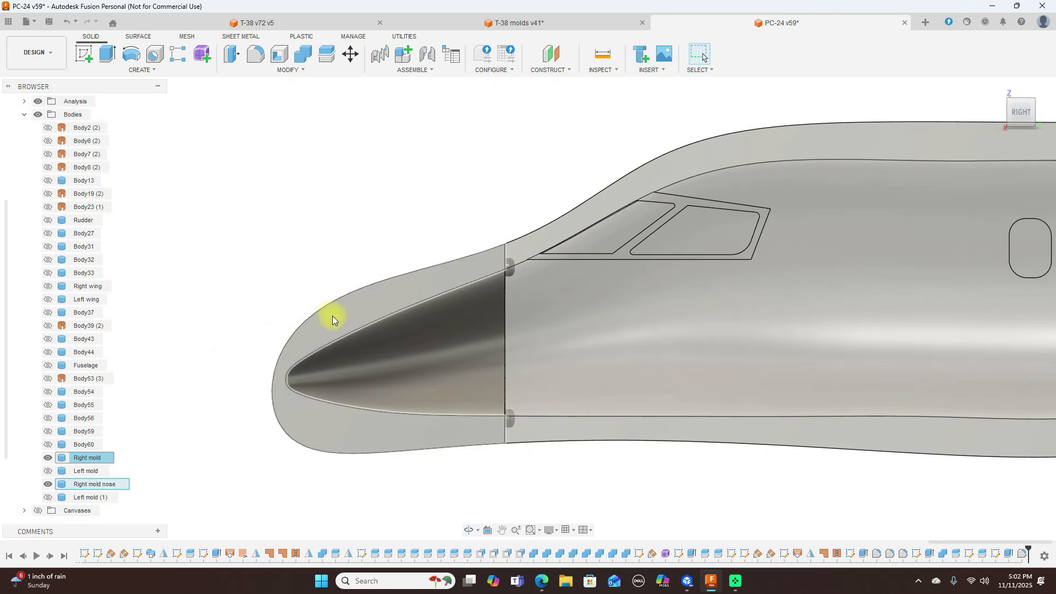
Step: Hide the Right mold nose body and return the Right mold body to an opaque display
click(48, 484)
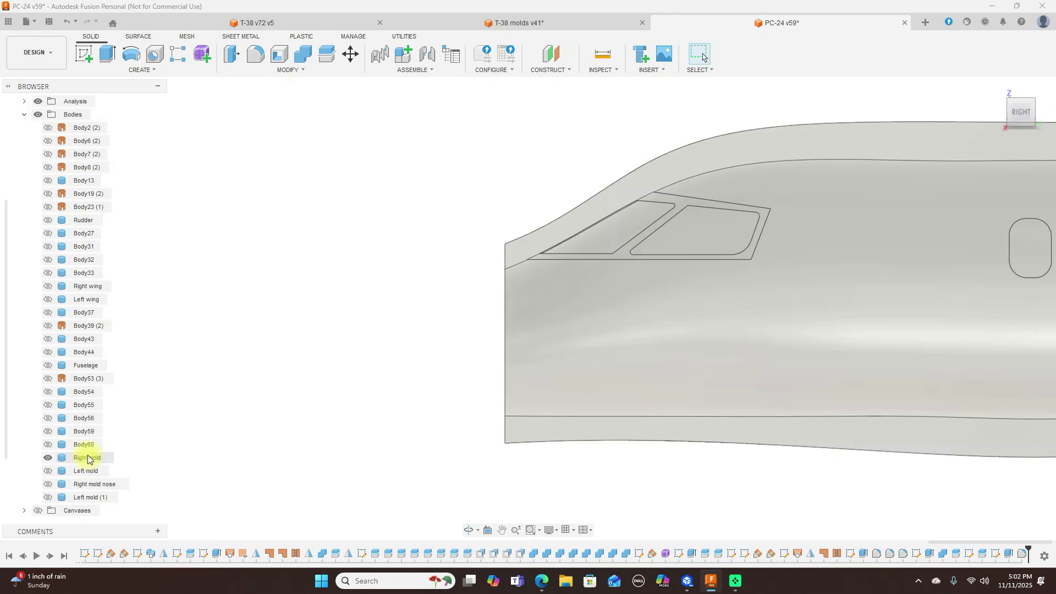
right_click(84, 458)
mouse_move(192, 420)
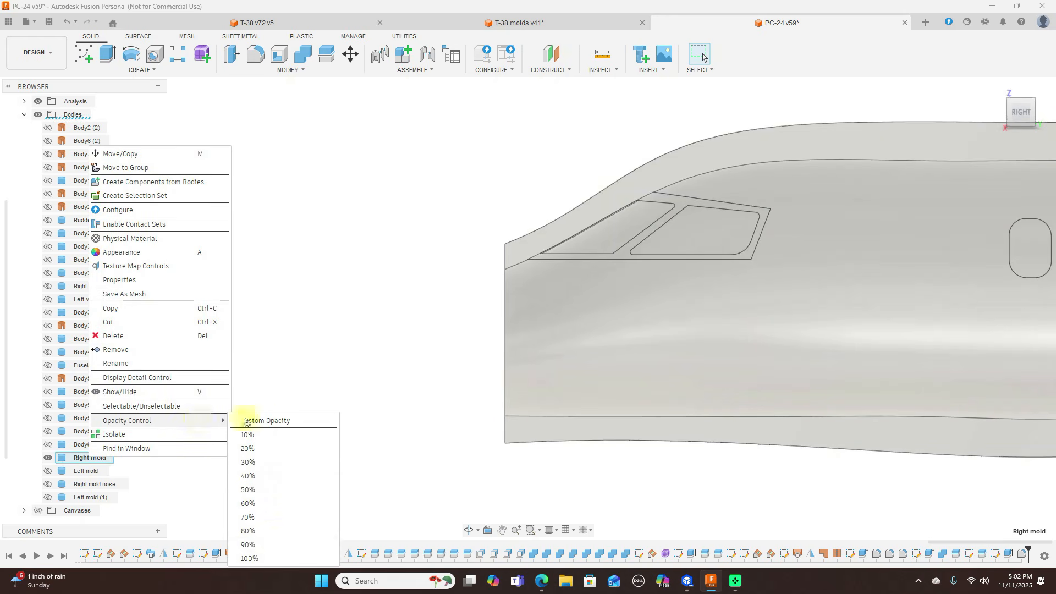
click(279, 546)
scroll(346, 377, down, 4)
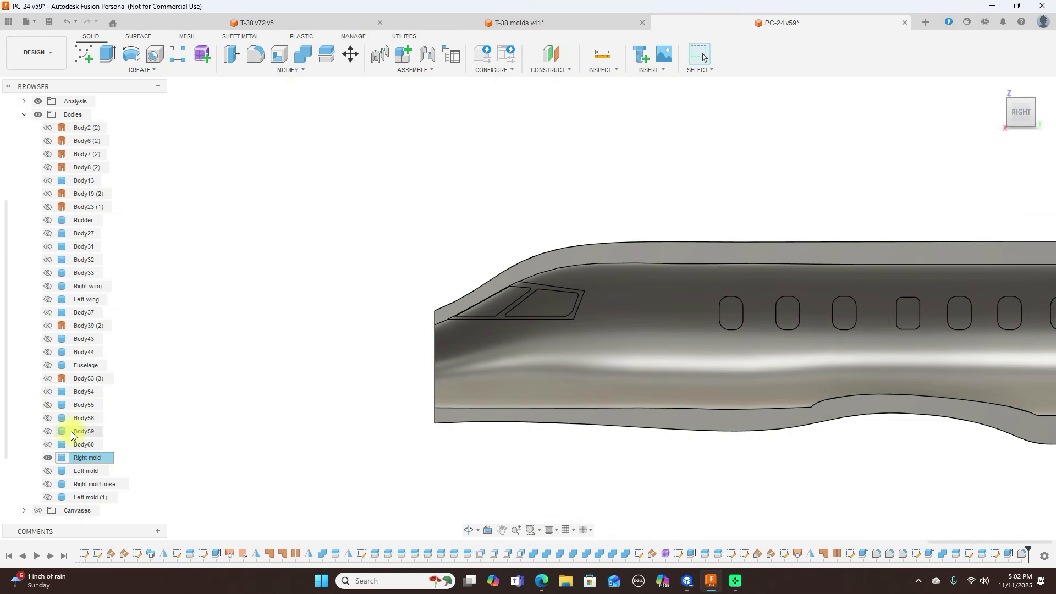
Step: Show Sketch42, which holds the two pin circles
scroll(71, 433, down, 2)
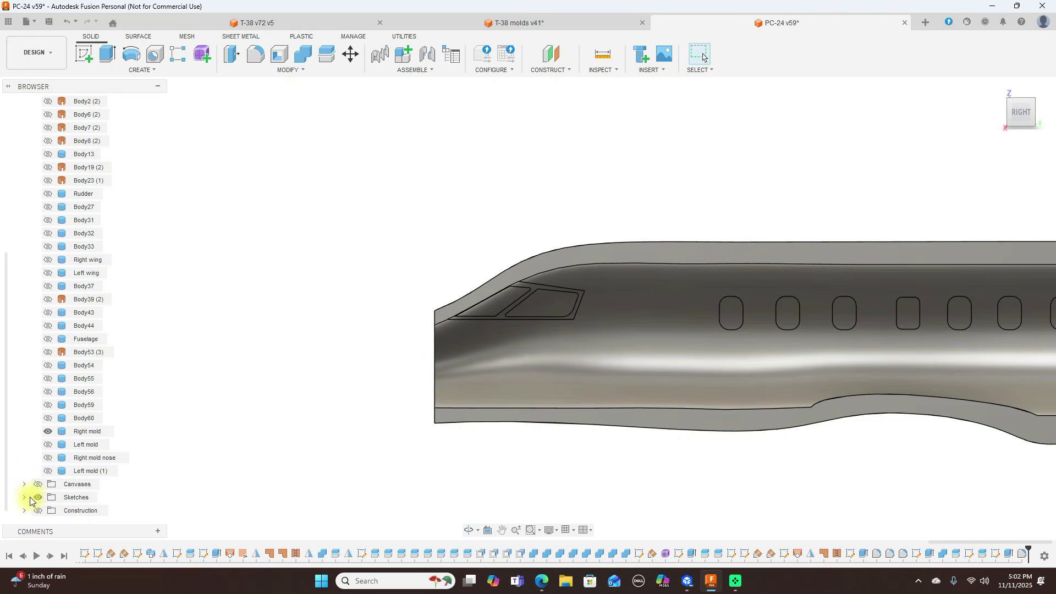
click(24, 497)
scroll(77, 478, down, 7)
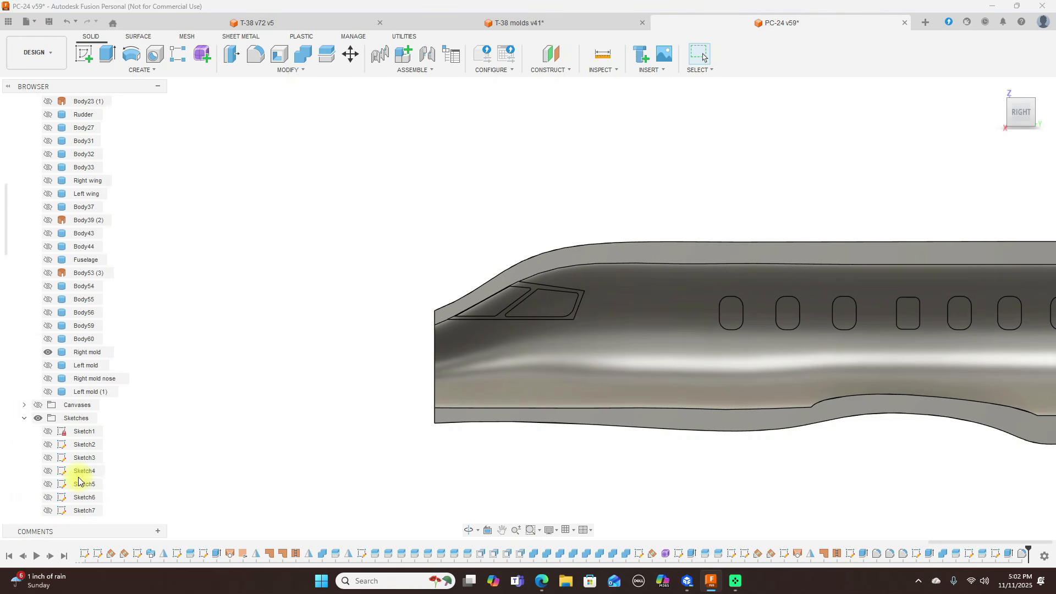
scroll(80, 477, down, 6)
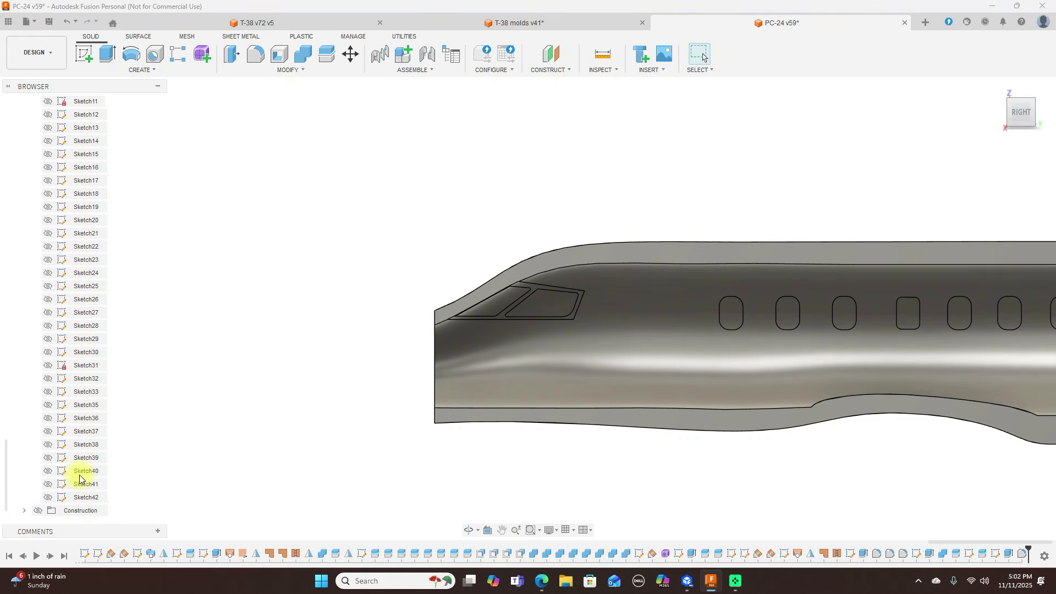
click(48, 497)
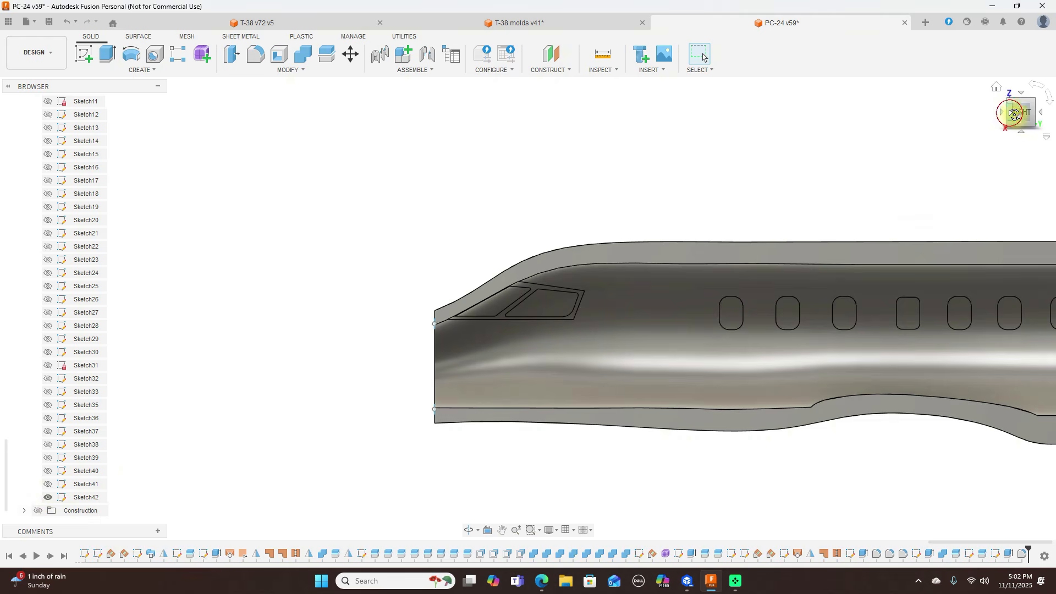
Step: Start a new sketch on the Right mold's front end face, where the two pin circles lie
click(1009, 116)
click(1010, 114)
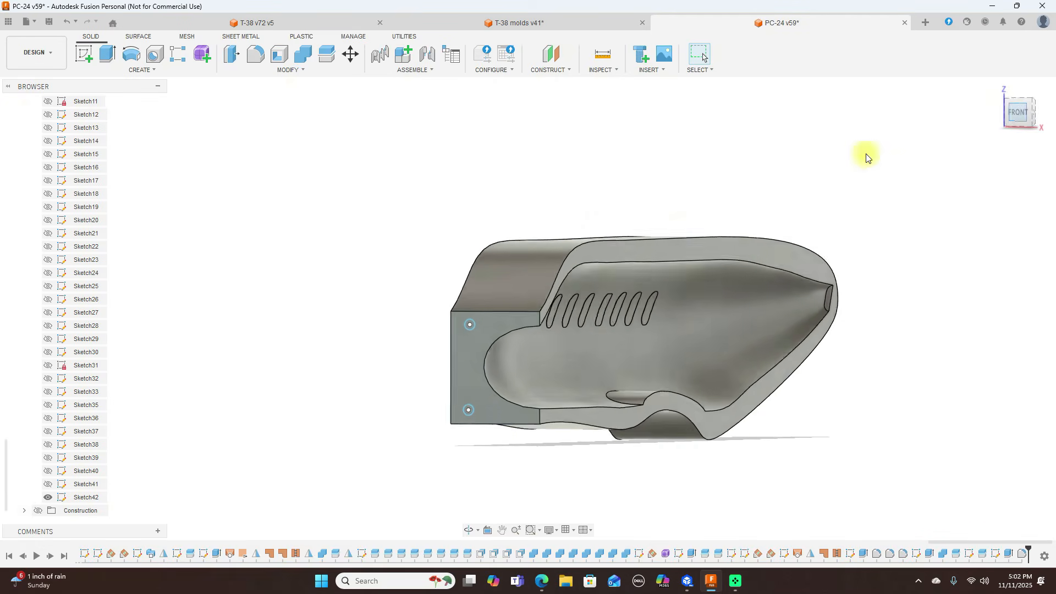
scroll(515, 322, up, 3)
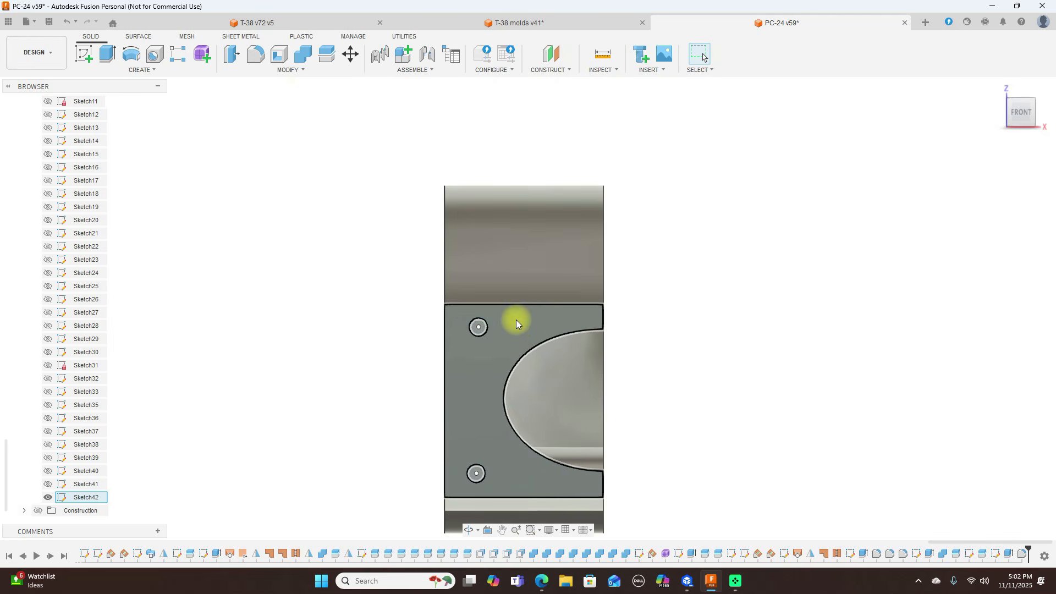
click(515, 324)
click(81, 53)
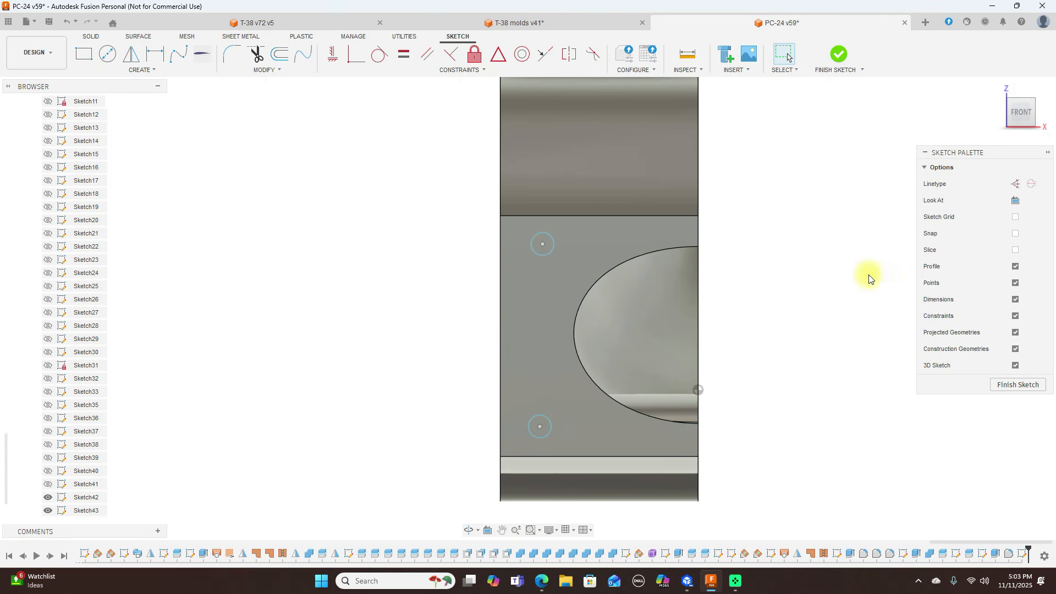
Step: Finish the sketch and start an Extrude with the upper pin circle's inner disc and its thin outer ring as profiles
click(1015, 384)
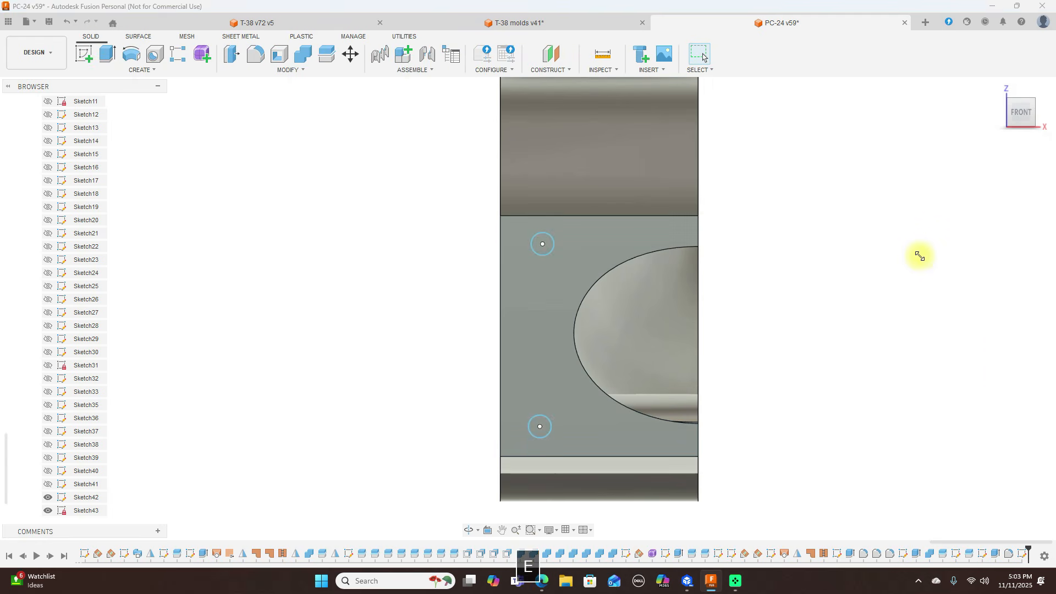
key(e)
drag(1033, 116, 969, 110)
scroll(517, 257, up, 8)
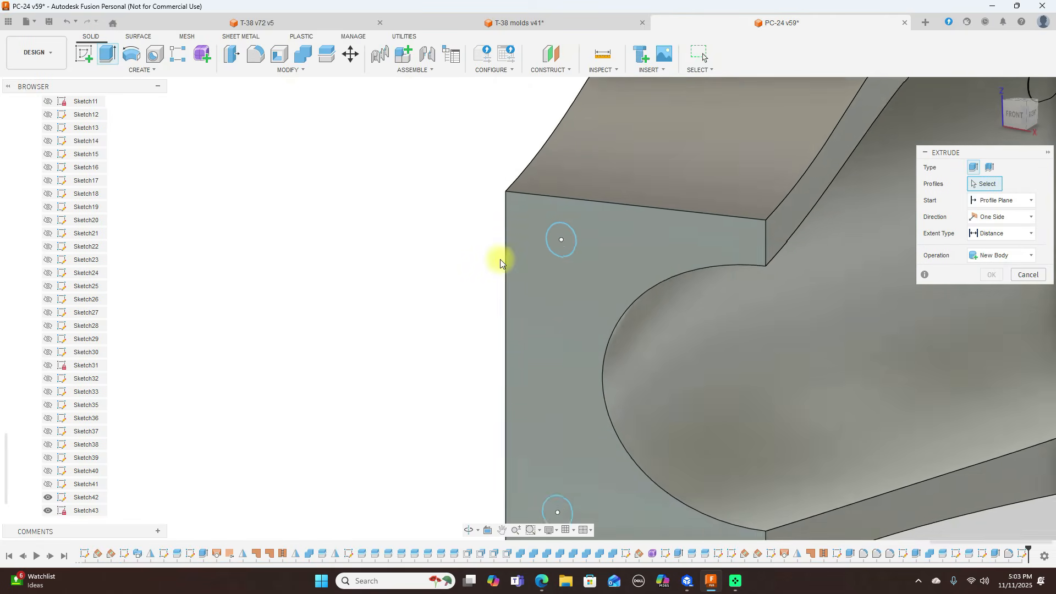
scroll(609, 199, up, 5)
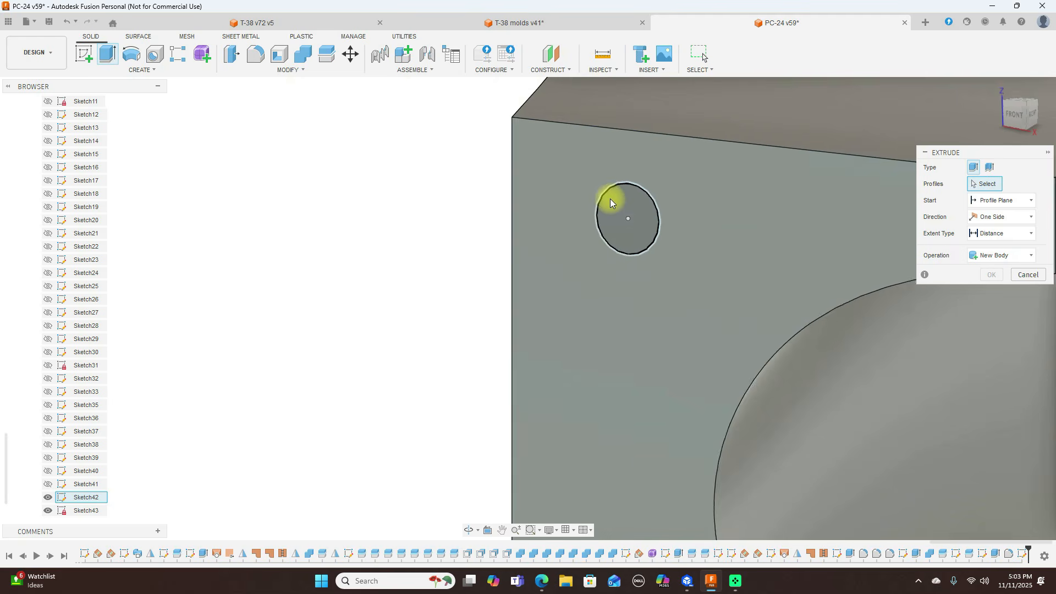
scroll(605, 186, up, 6)
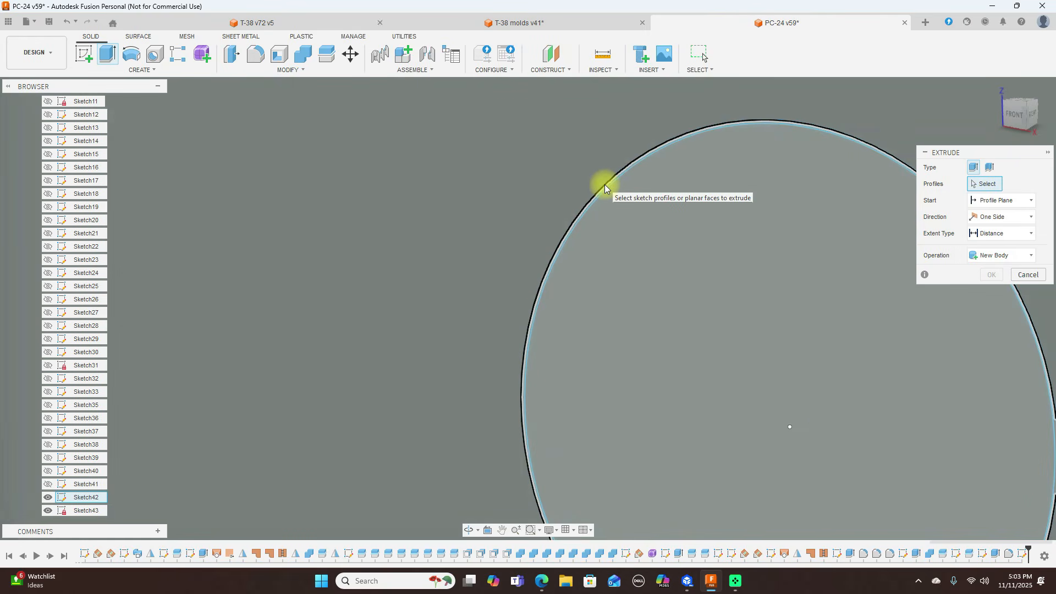
click(606, 185)
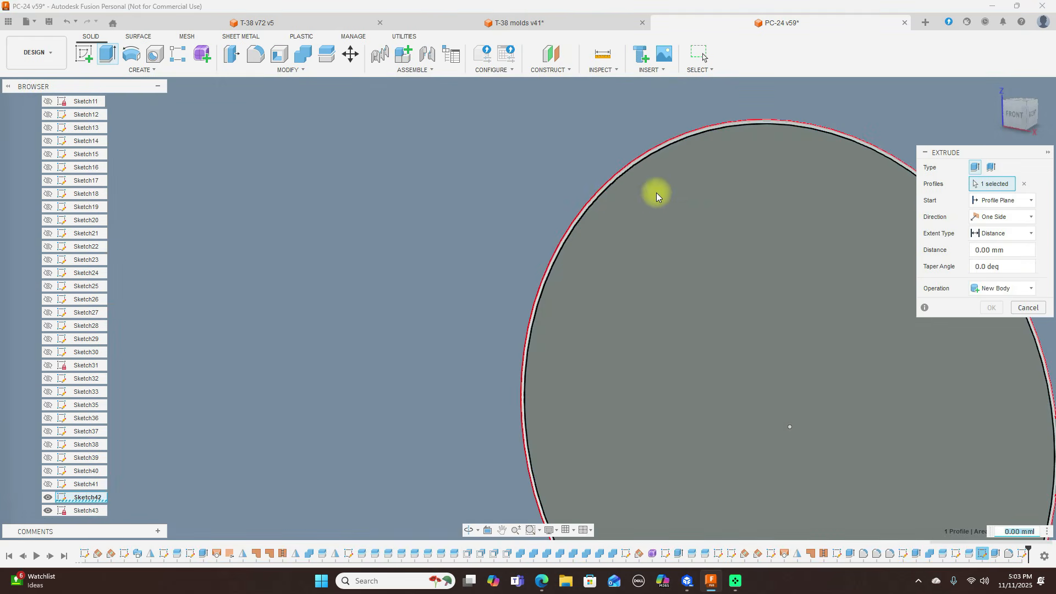
scroll(881, 255, down, 6)
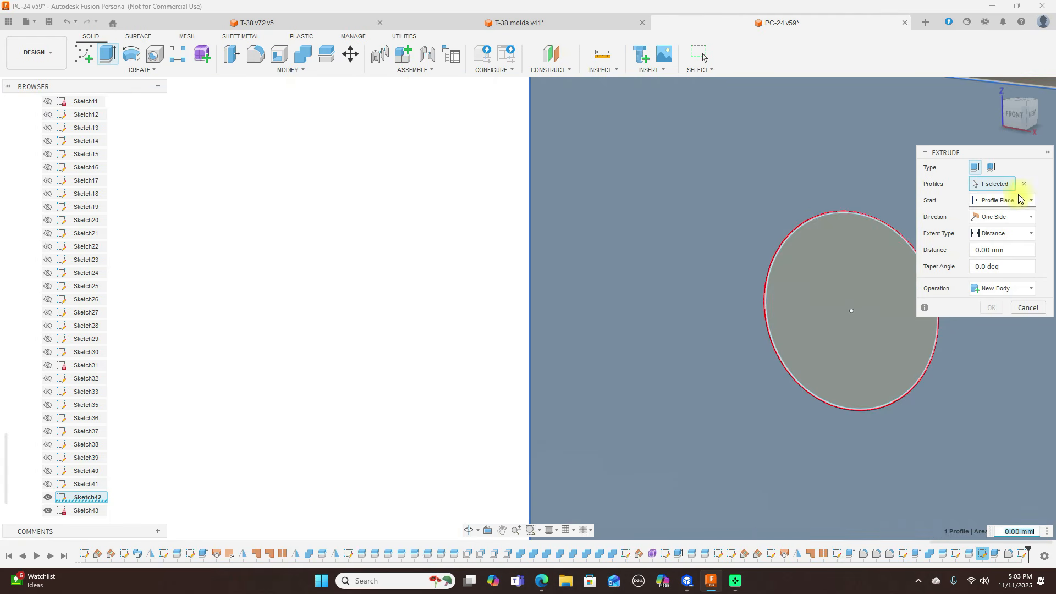
click(1023, 184)
scroll(840, 215, up, 3)
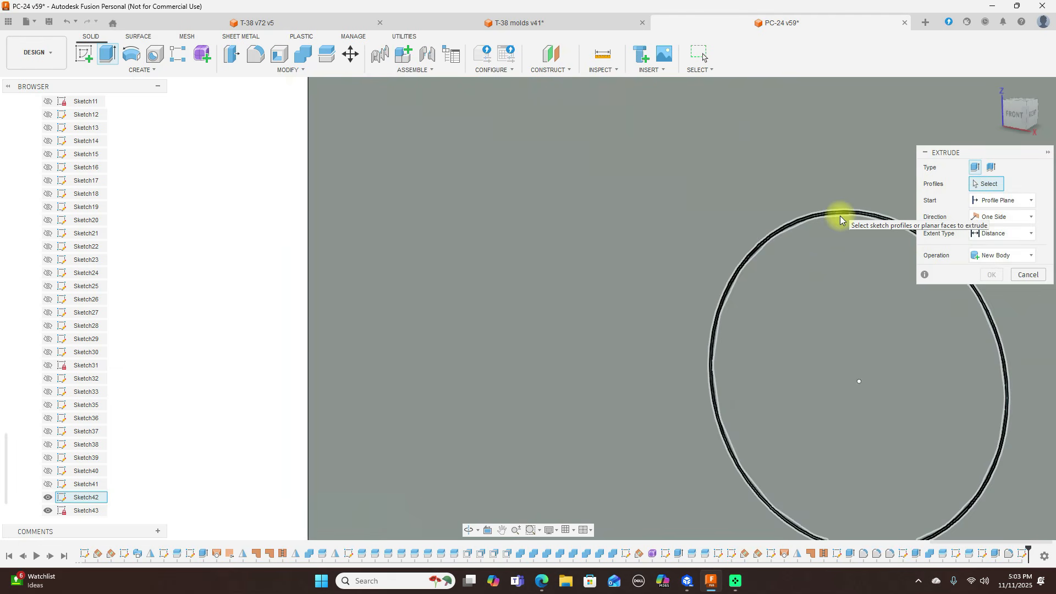
click(821, 276)
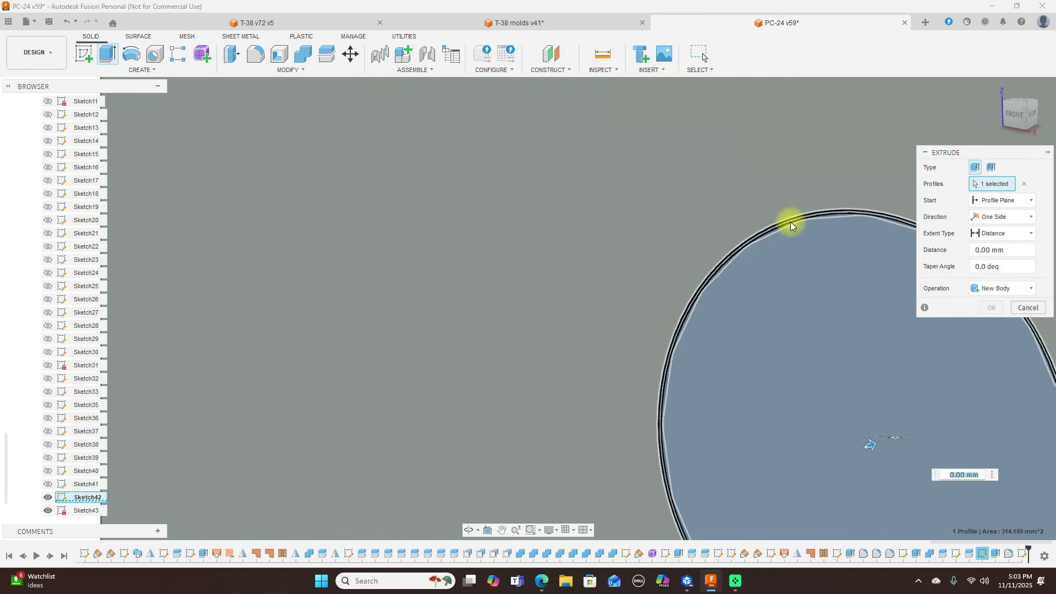
click(790, 222)
Step: Add the lower pin circle's inner disc and thin outer ring to the extrusion profiles
scroll(807, 253, down, 5)
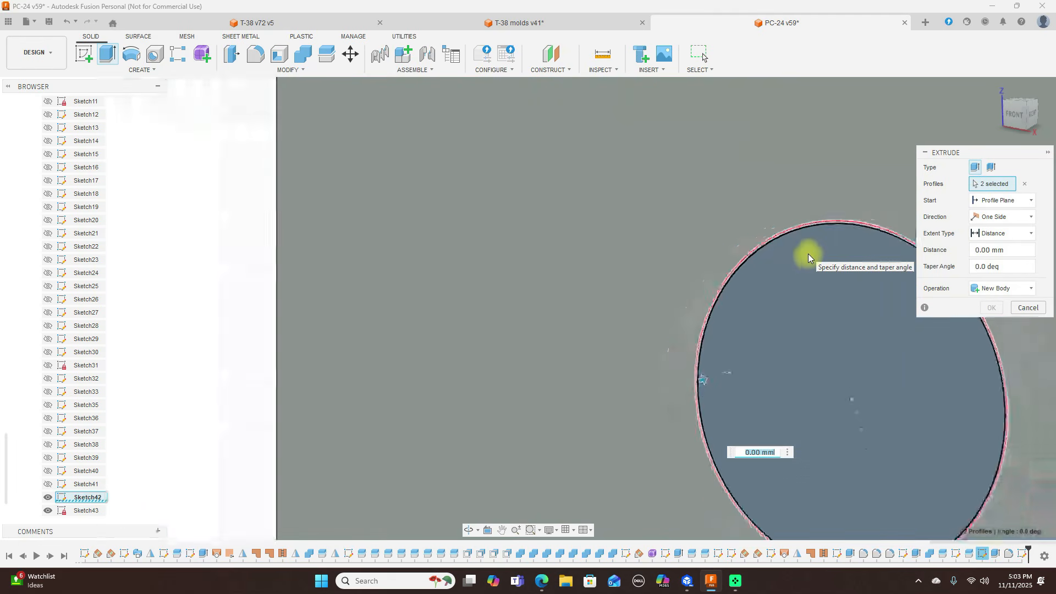
scroll(473, 285, down, 3)
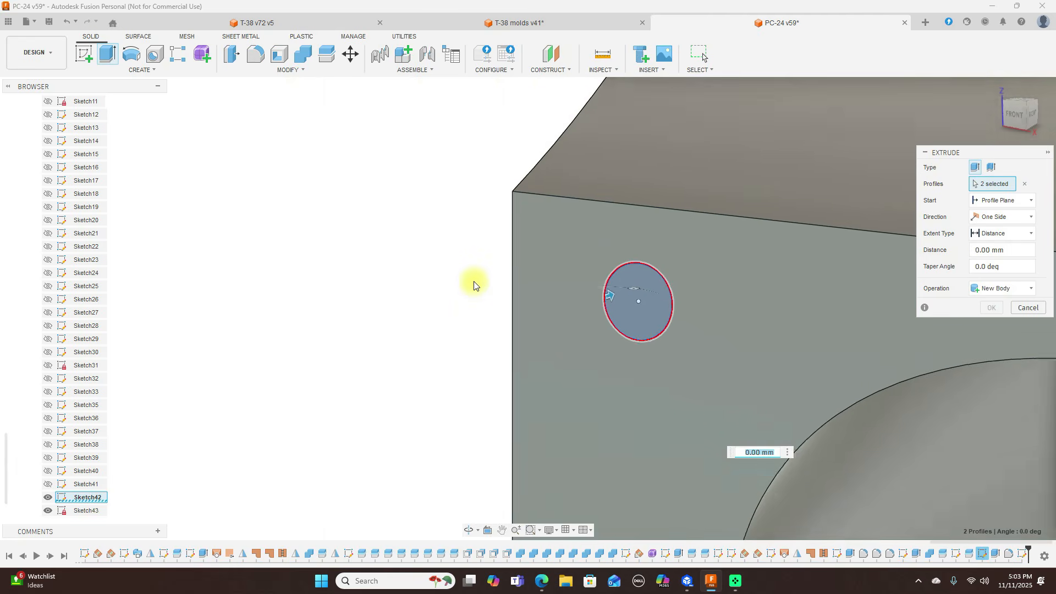
middle_drag(461, 369, 369, 172)
scroll(374, 201, down, 2)
scroll(424, 288, down, 2)
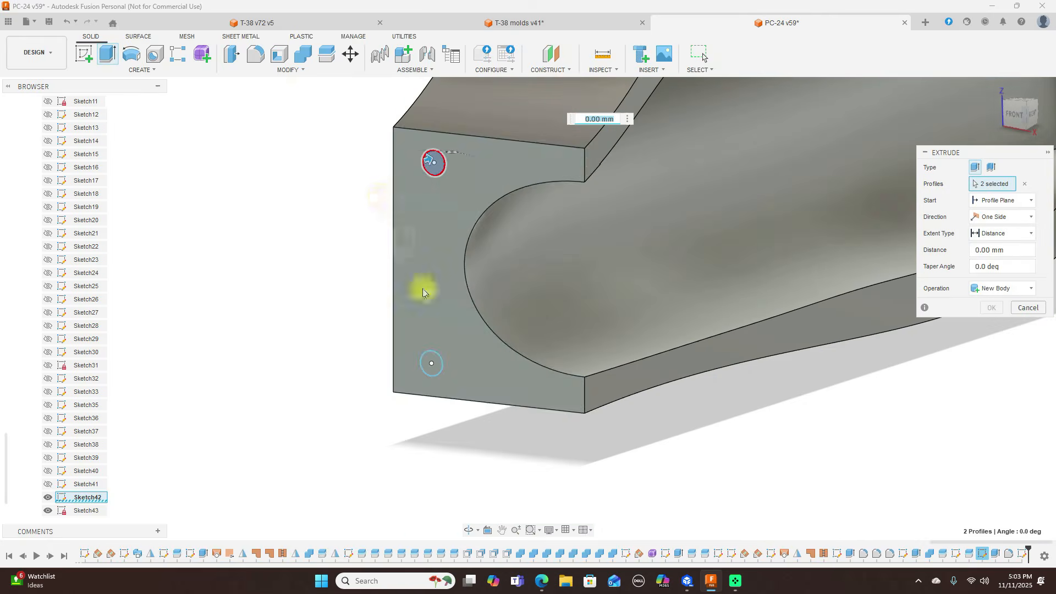
scroll(440, 328, up, 4)
scroll(197, 430, up, 2)
middle_drag(232, 301, 281, 136)
scroll(531, 302, up, 4)
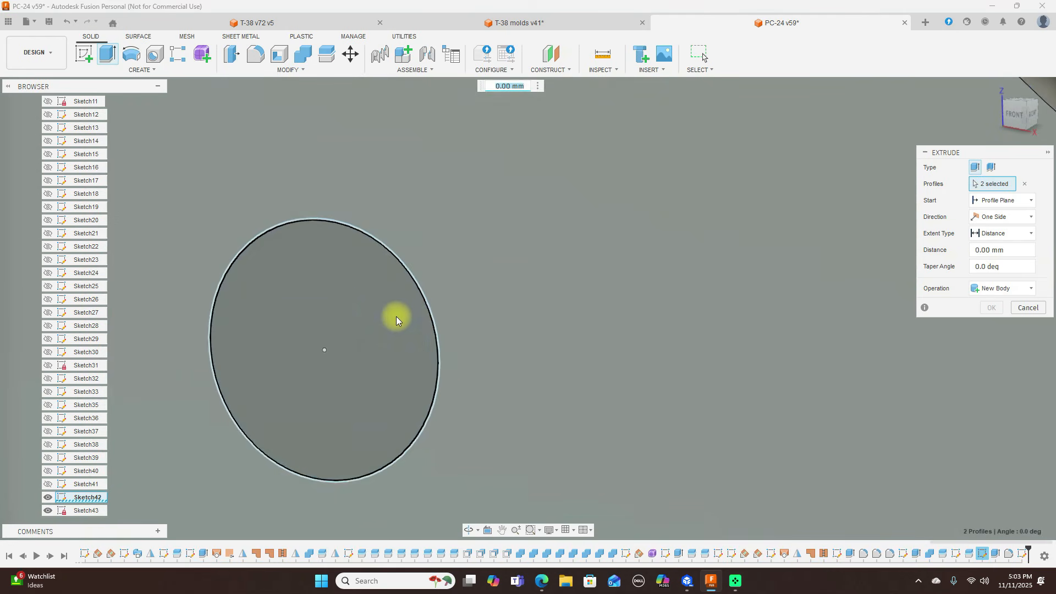
click(396, 316)
scroll(420, 309, up, 3)
click(460, 289)
scroll(546, 307, down, 3)
scroll(581, 306, down, 10)
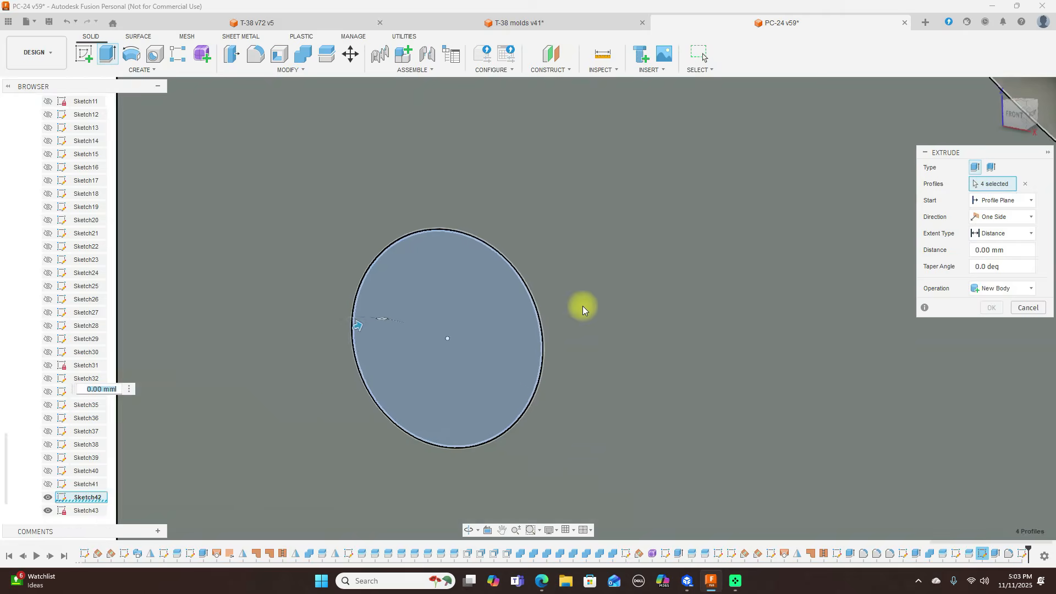
Step: Cut the two pin holes 10 mm deep into the Right mold's front end face
shift+middle_drag(353, 239, 454, 285)
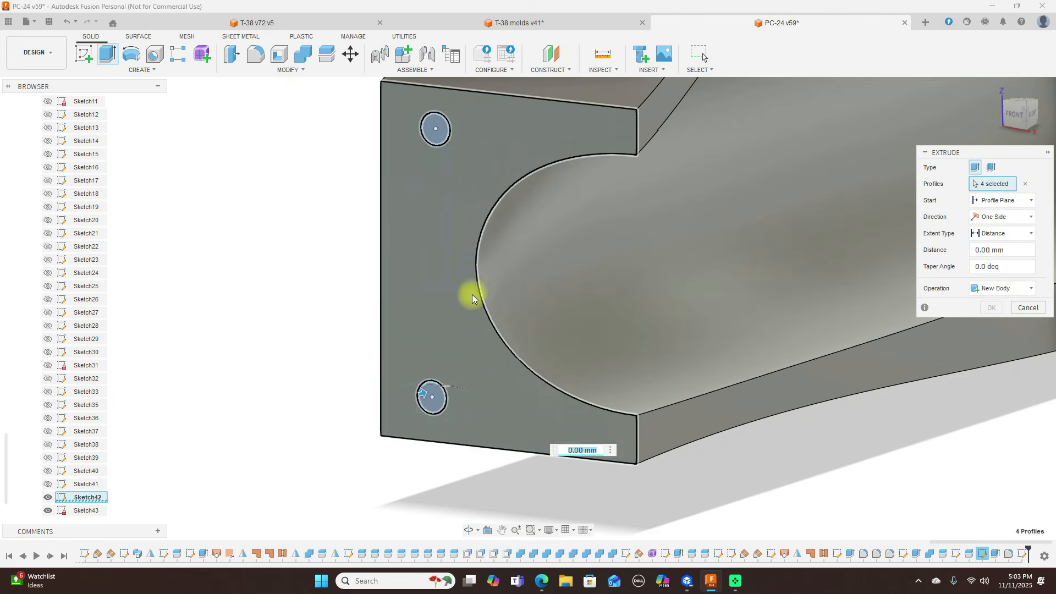
drag(422, 394, 436, 389)
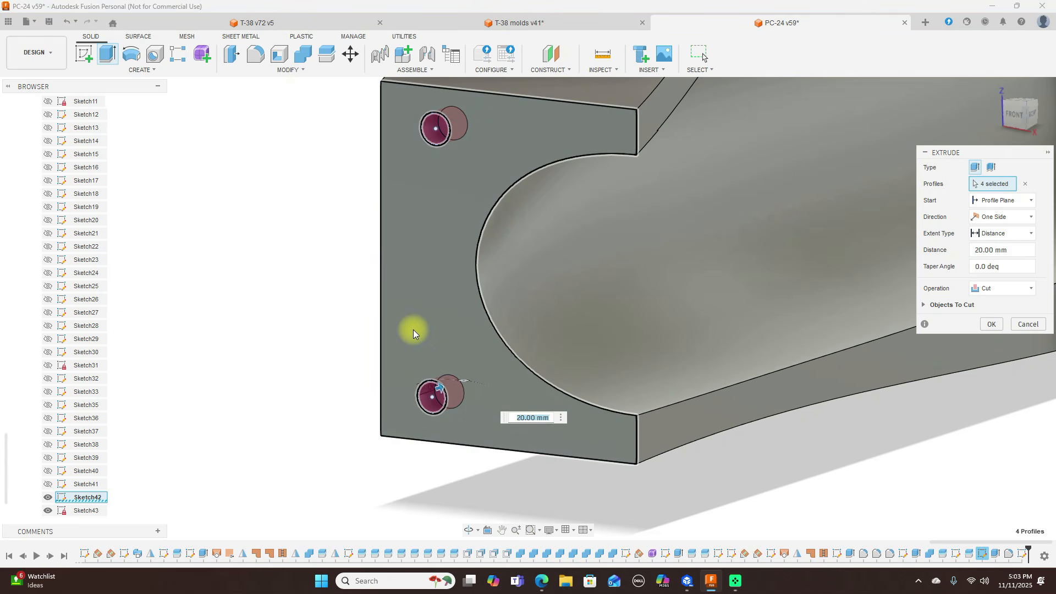
text(6)
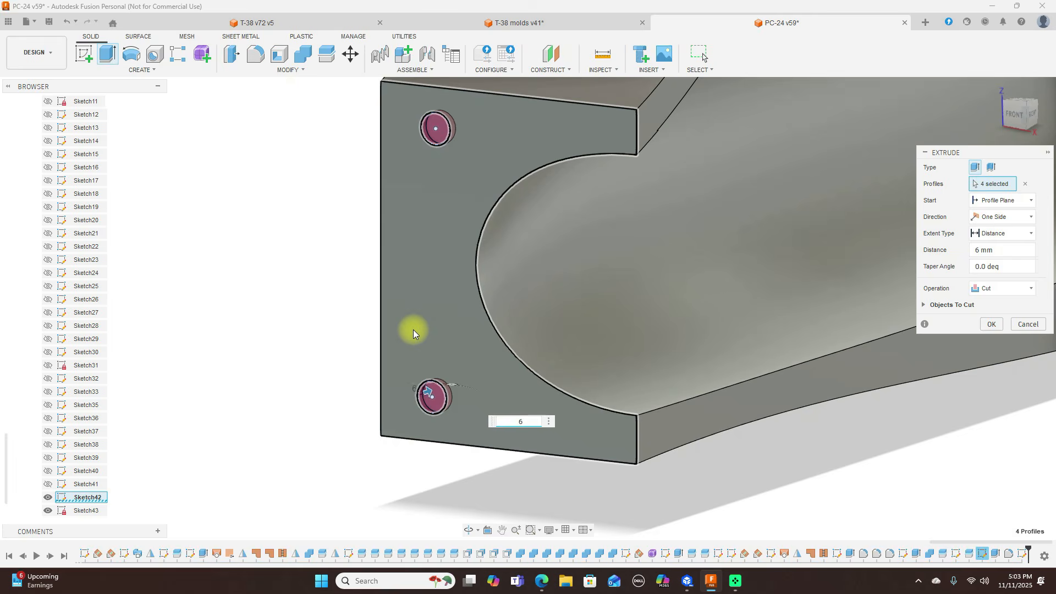
click(1024, 119)
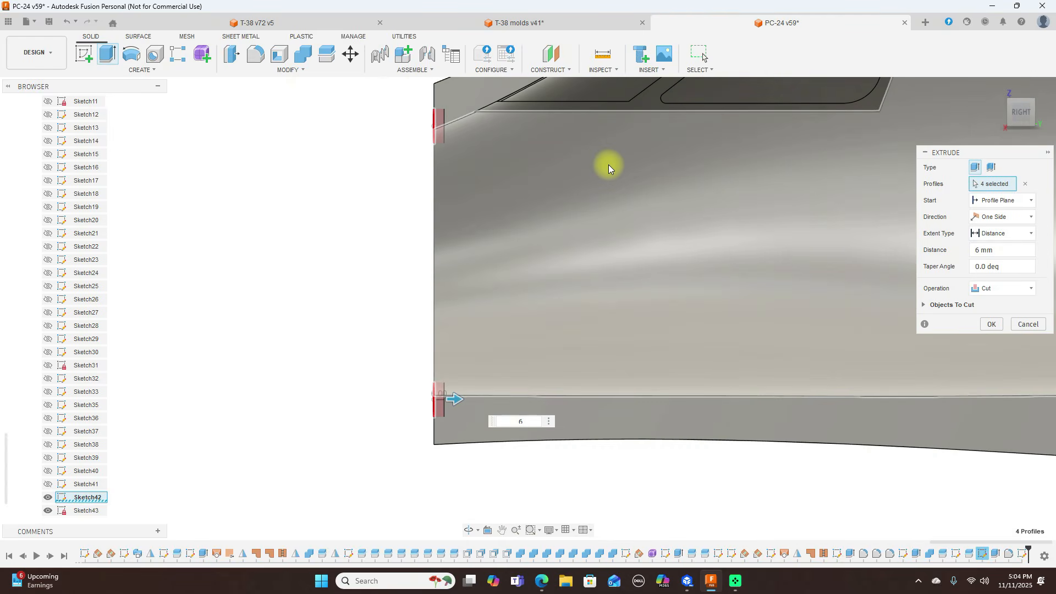
scroll(608, 164, down, 2)
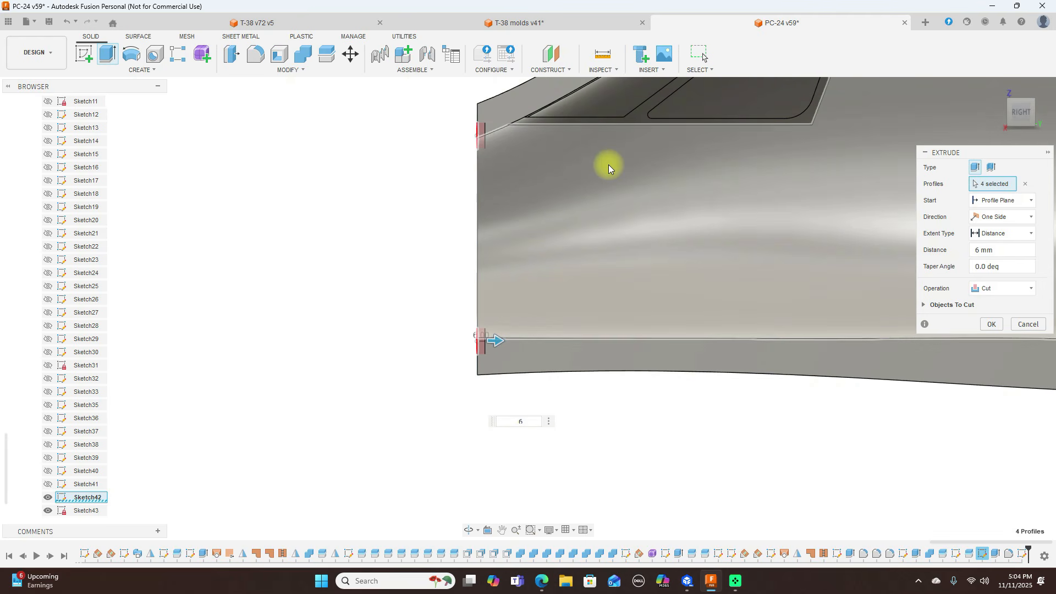
drag(499, 343, 506, 343)
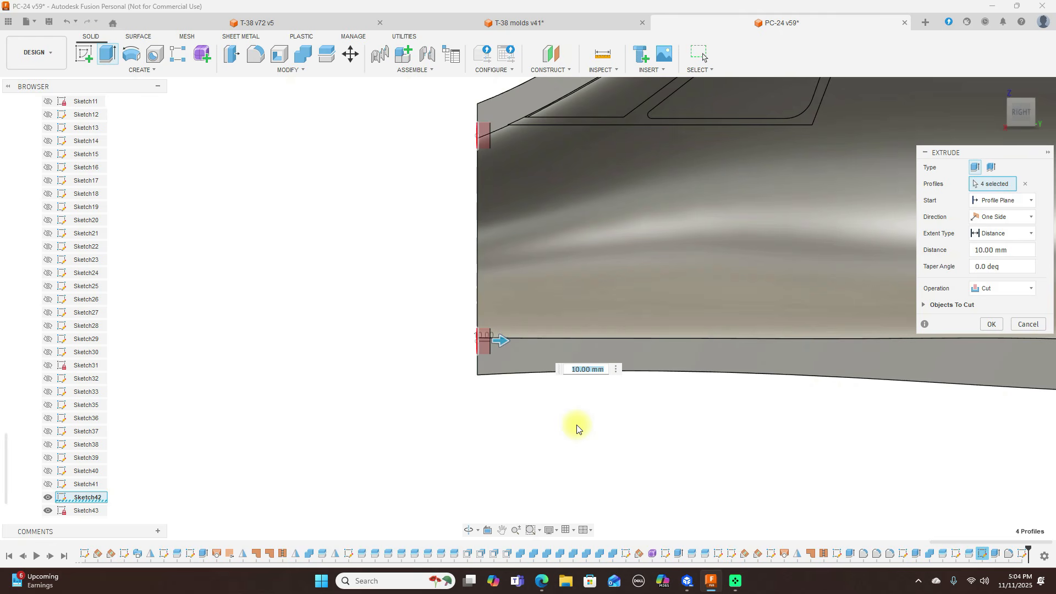
click(997, 325)
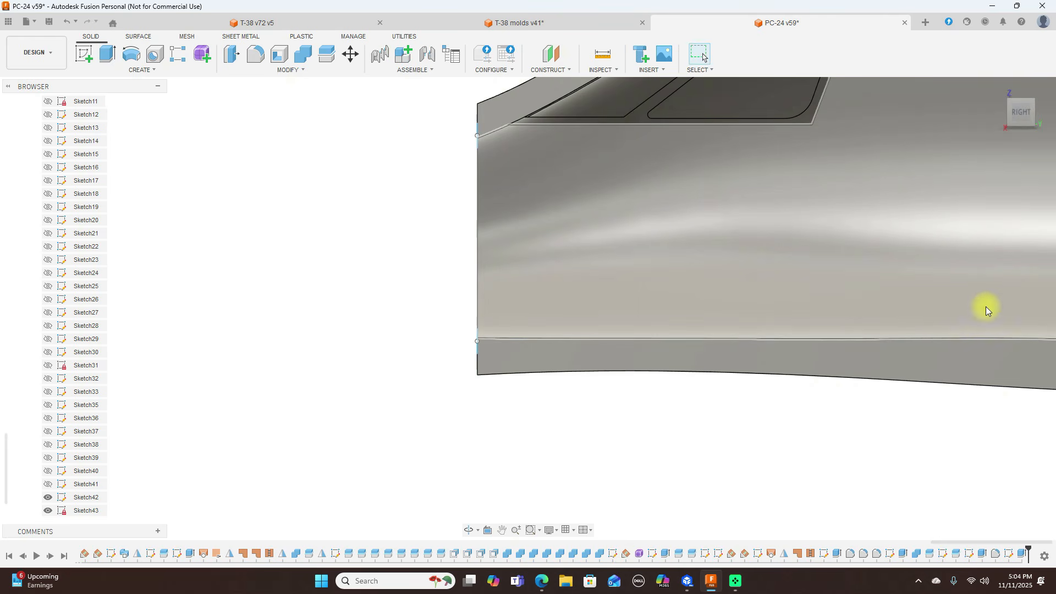
Step: Hide the whole Sketches folder so the two new pin holes show without sketch circles
click(1010, 120)
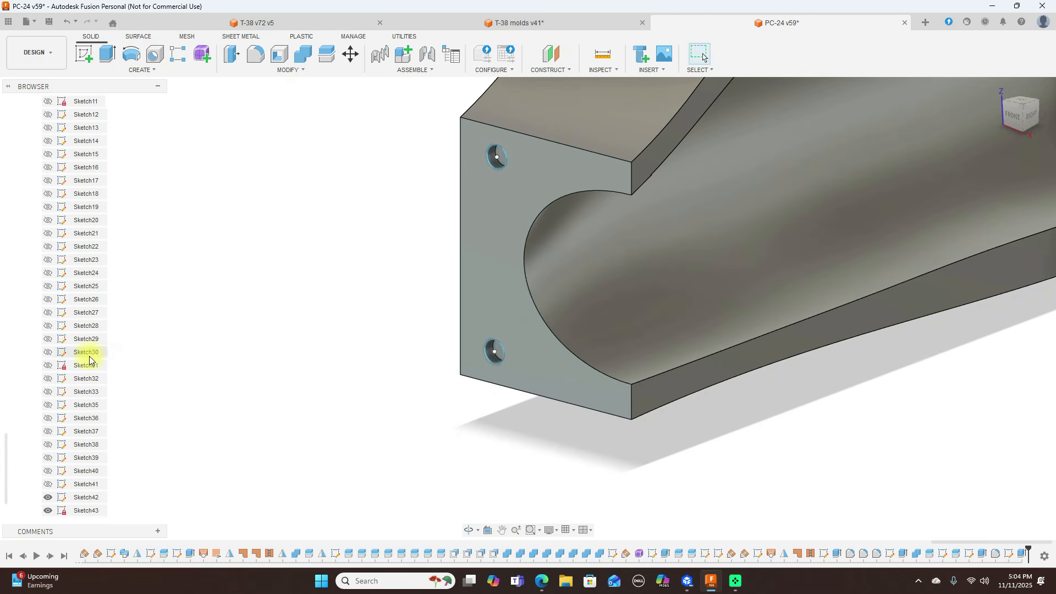
scroll(89, 359, up, 10)
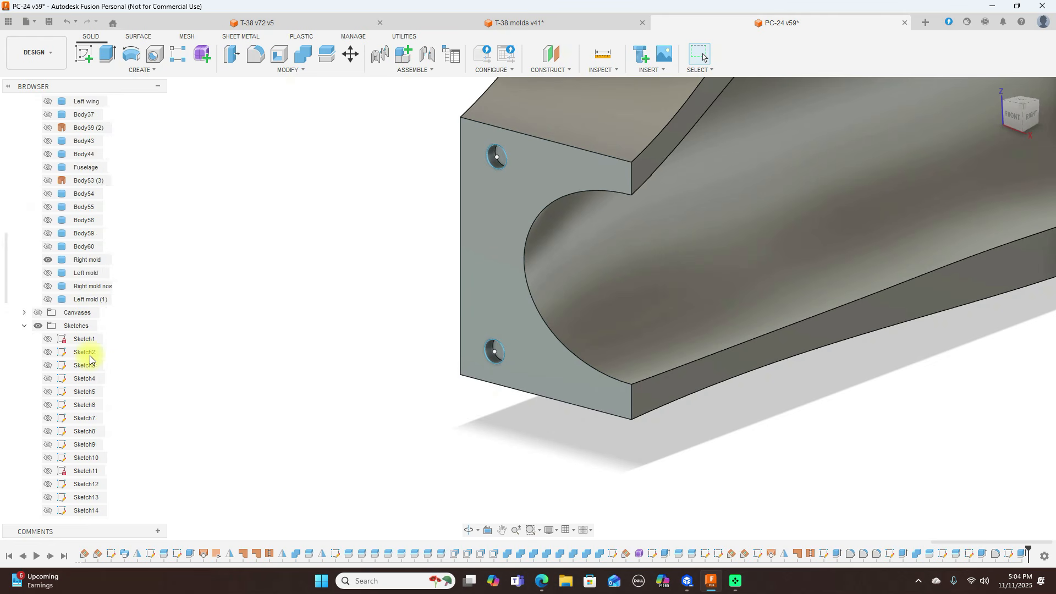
scroll(90, 359, up, 5)
scroll(90, 359, down, 4)
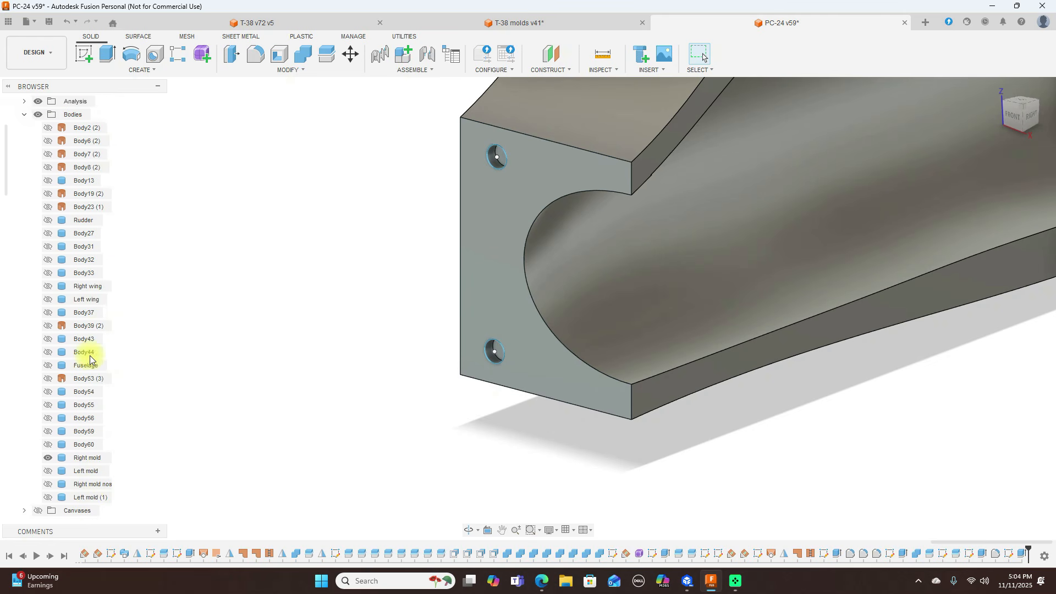
scroll(90, 359, down, 5)
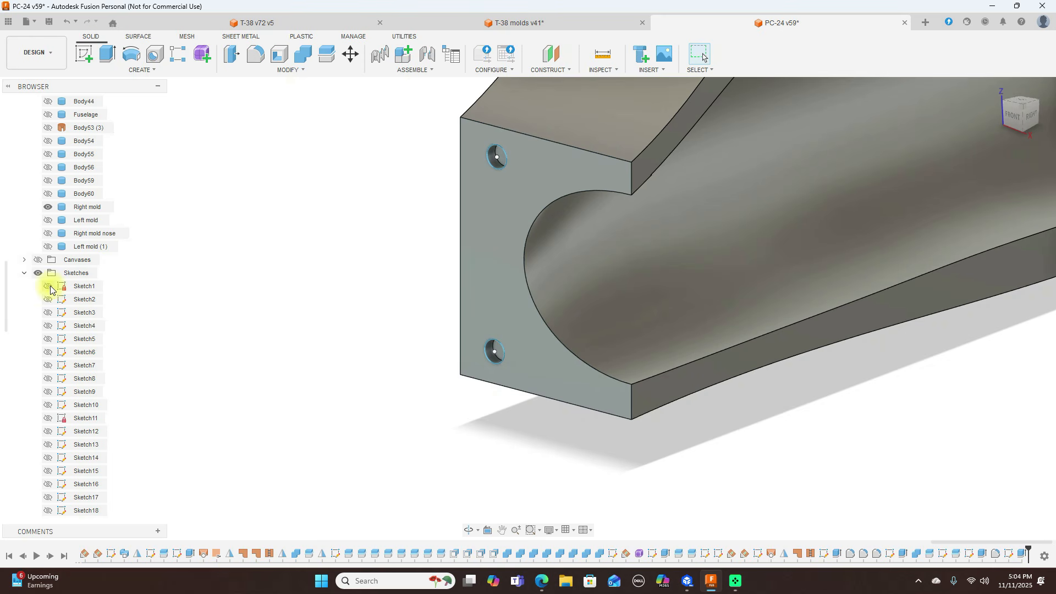
click(38, 273)
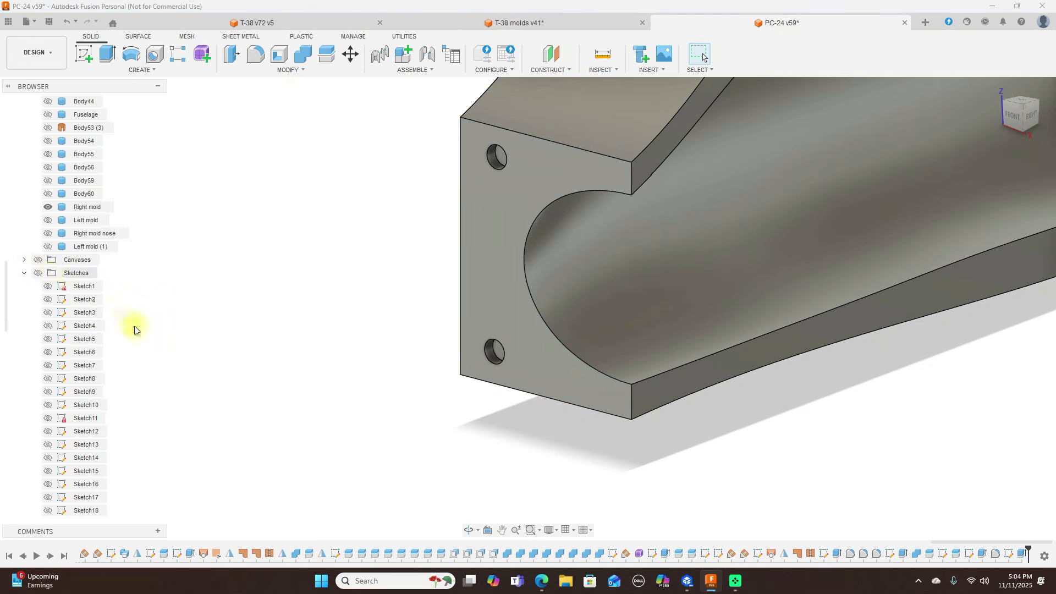
Step: Show the Right mold nose body and set the Right mold body's opacity to 70%
scroll(201, 363, down, 4)
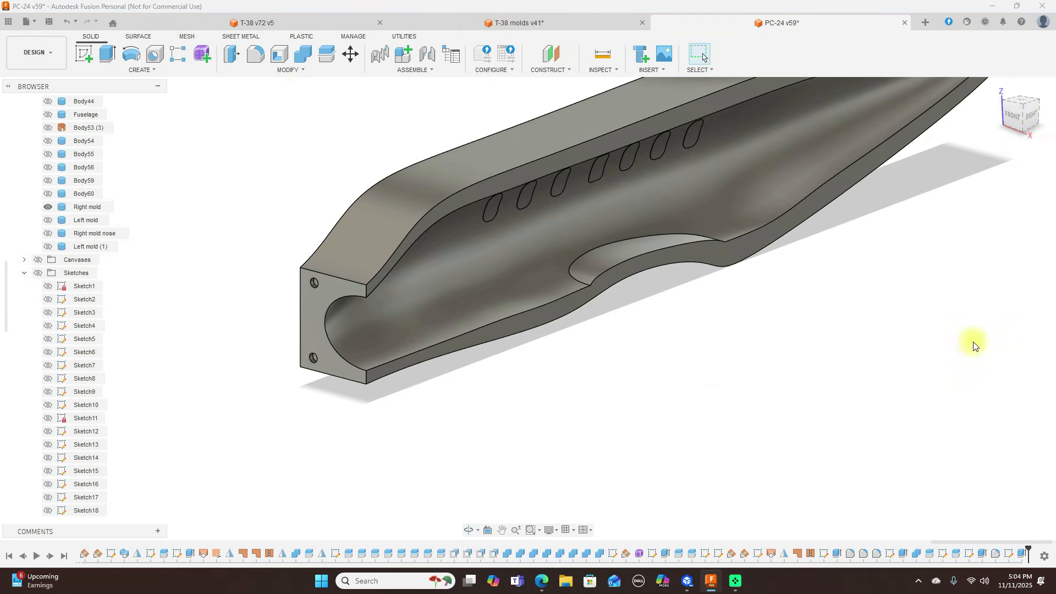
click(1033, 117)
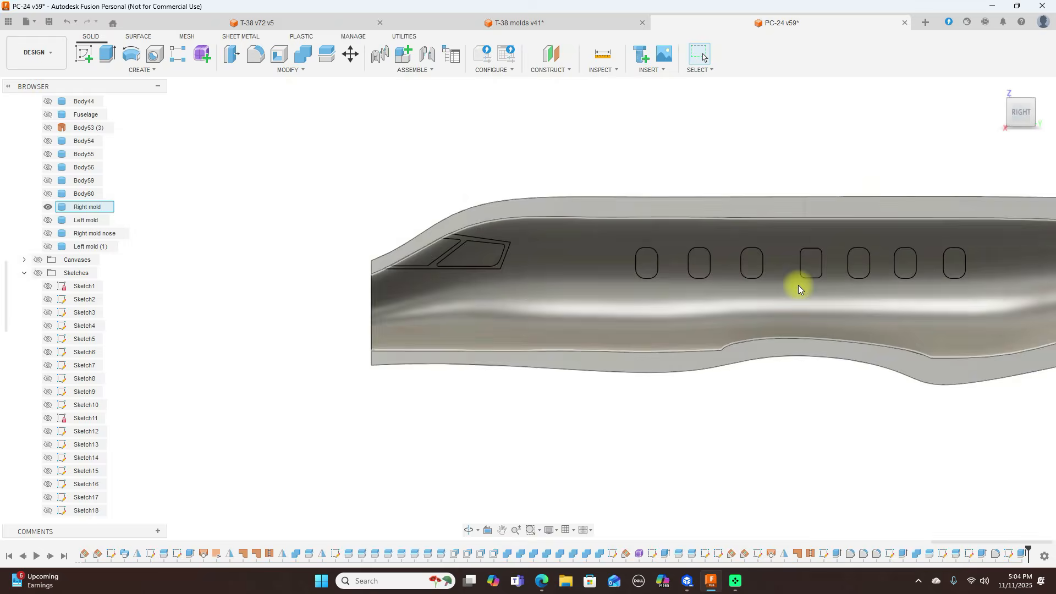
click(49, 233)
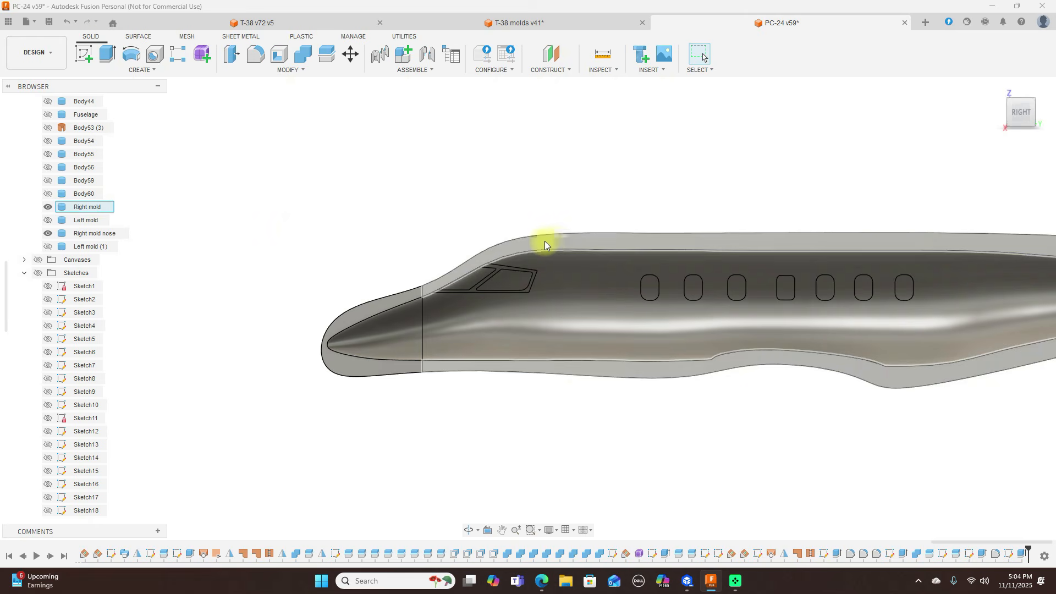
right_click(101, 212)
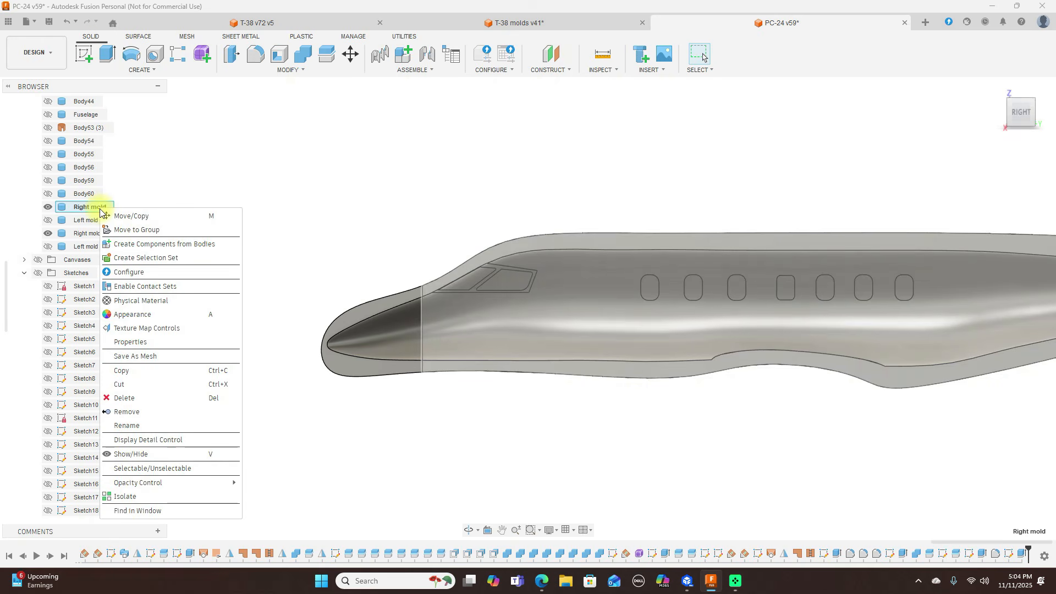
mouse_move(181, 483)
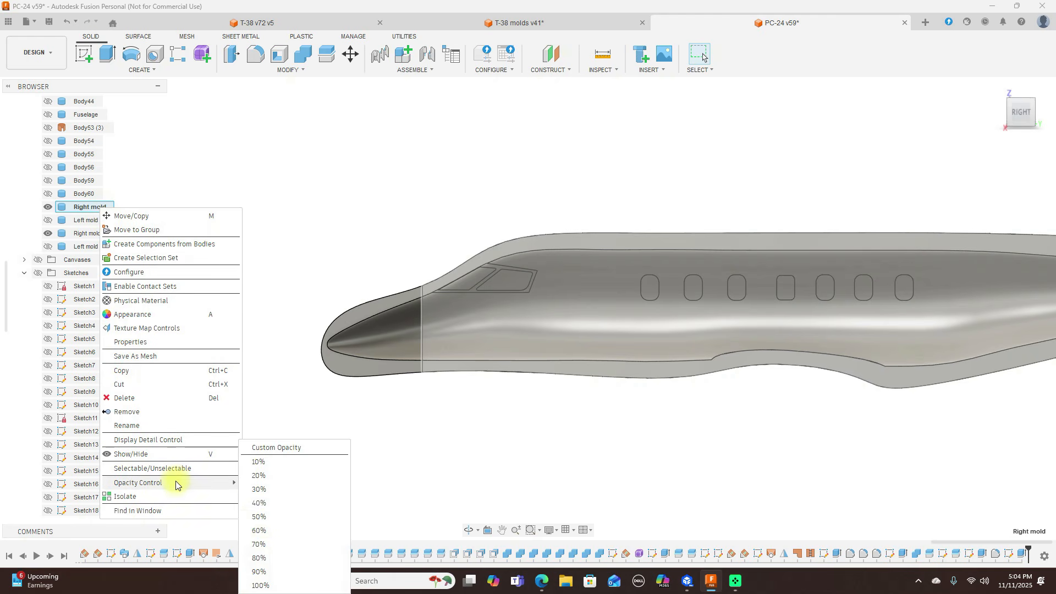
click(274, 545)
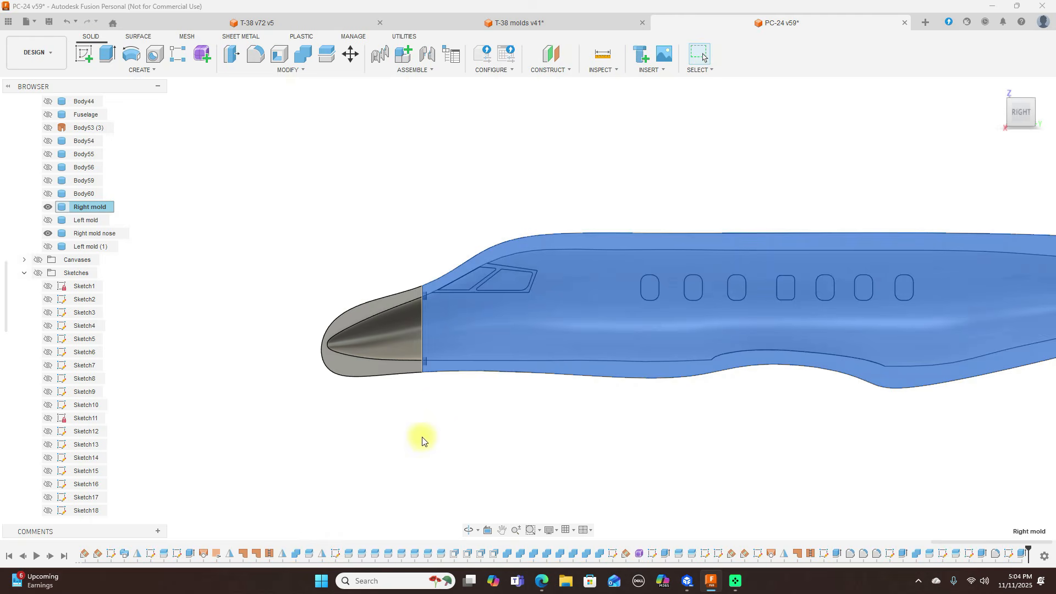
Step: Examine from the side how the nose pins fit in the holes at the joint with the Right mold
scroll(420, 437, up, 4)
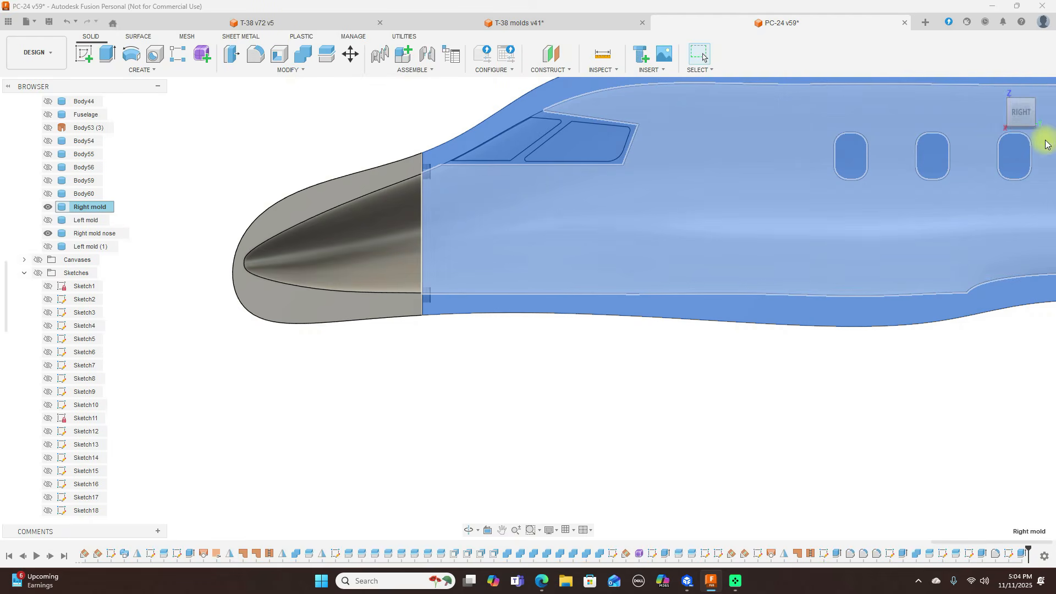
click(528, 307)
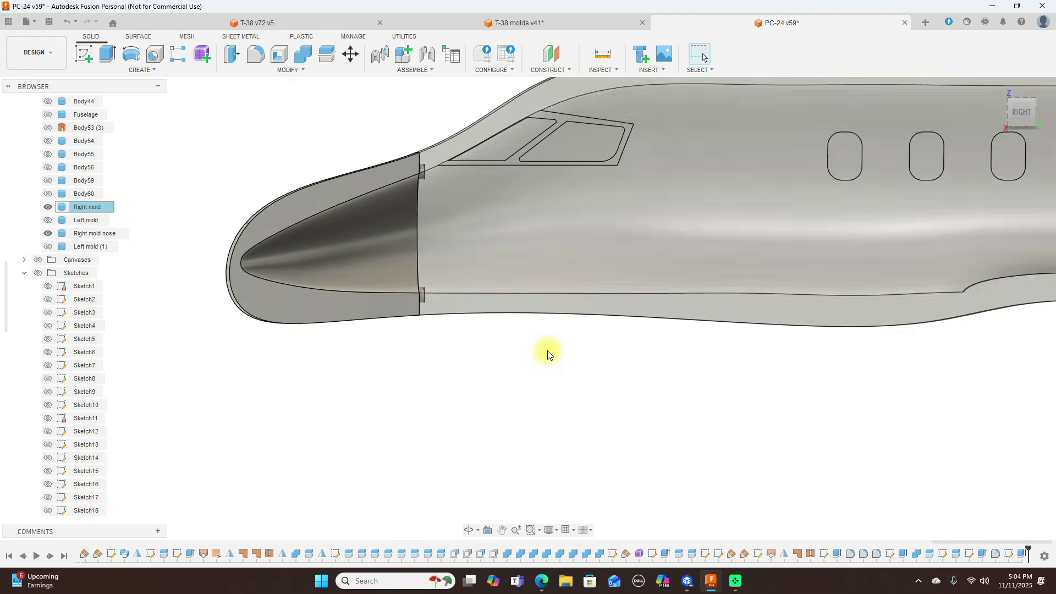
scroll(547, 353, up, 3)
scroll(547, 352, up, 1)
middle_drag(401, 338, 618, 410)
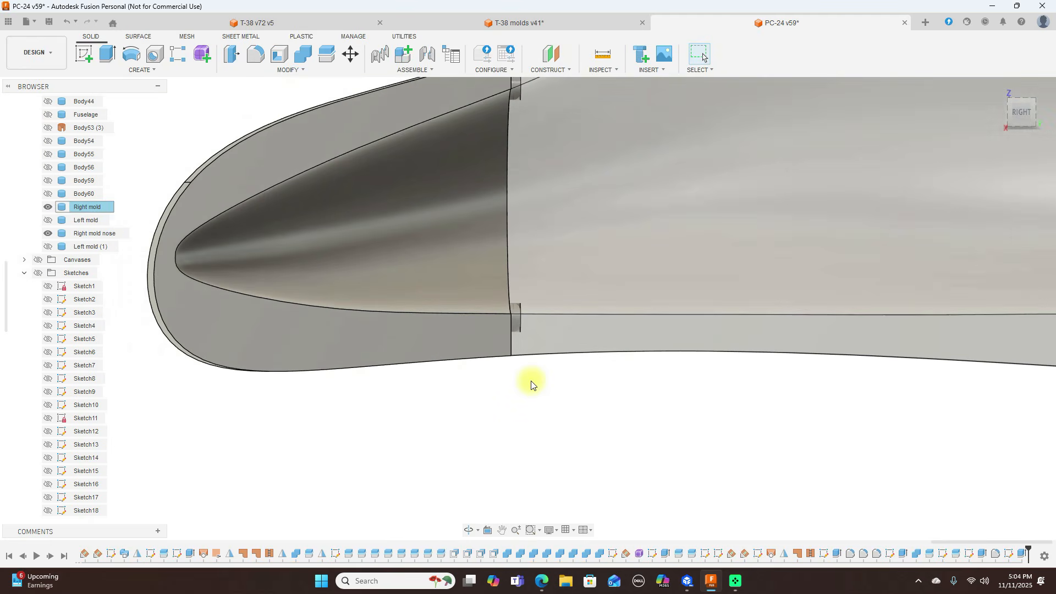
scroll(531, 383, up, 2)
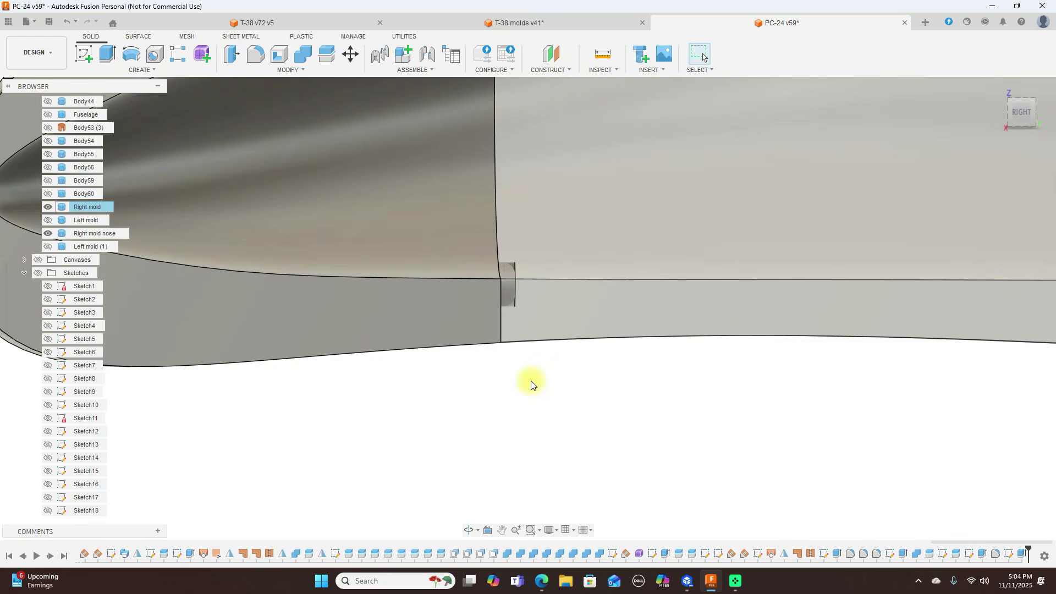
Step: Examine the assembled Right mold and Right mold nose at an angle and in side view
scroll(531, 383, down, 5)
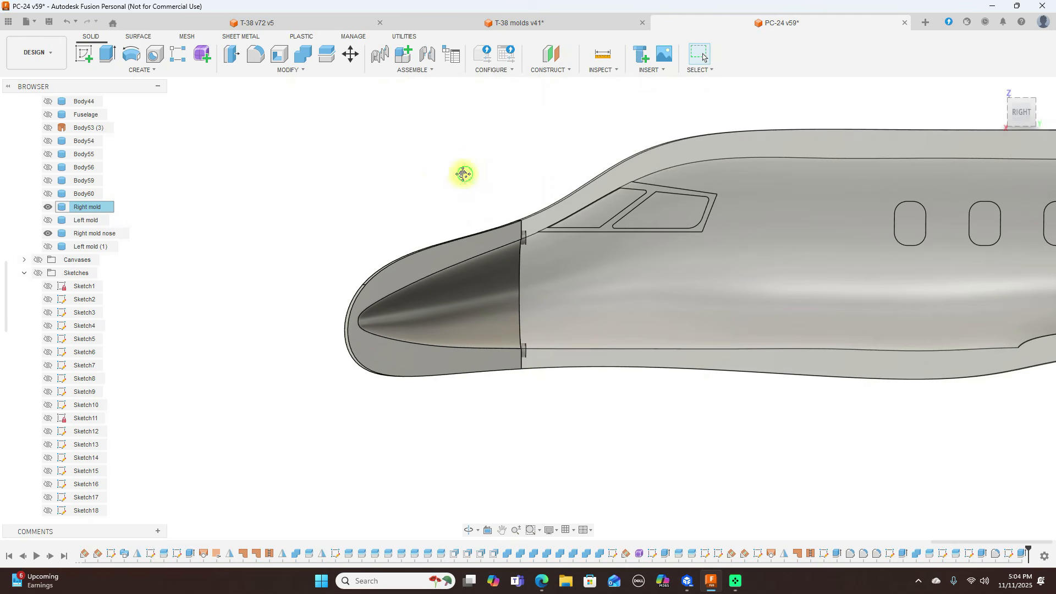
middle_drag(463, 174, 356, 193)
scroll(352, 195, down, 2)
scroll(600, 402, down, 3)
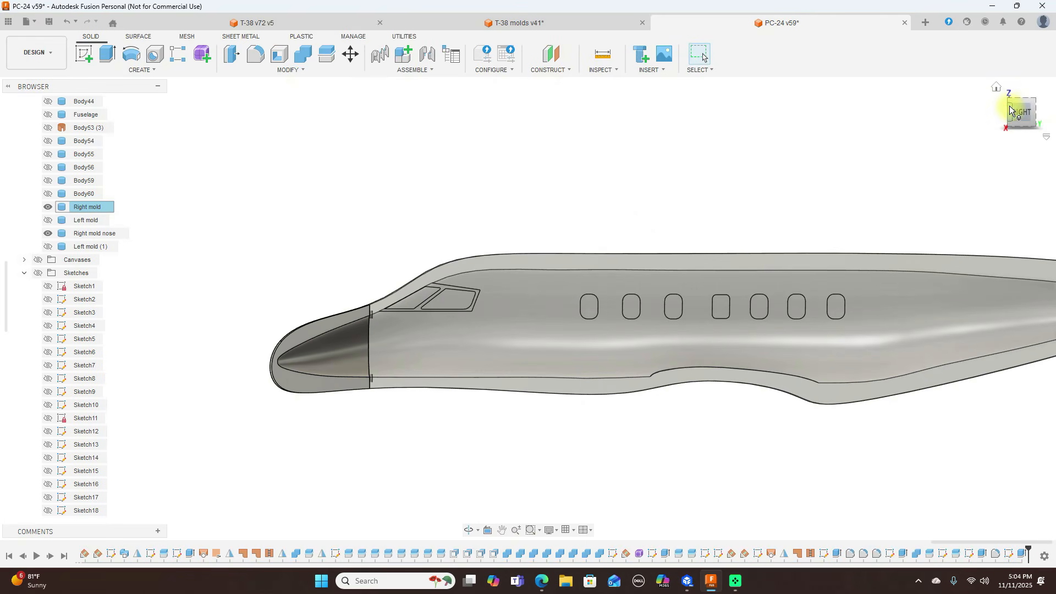
click(1011, 112)
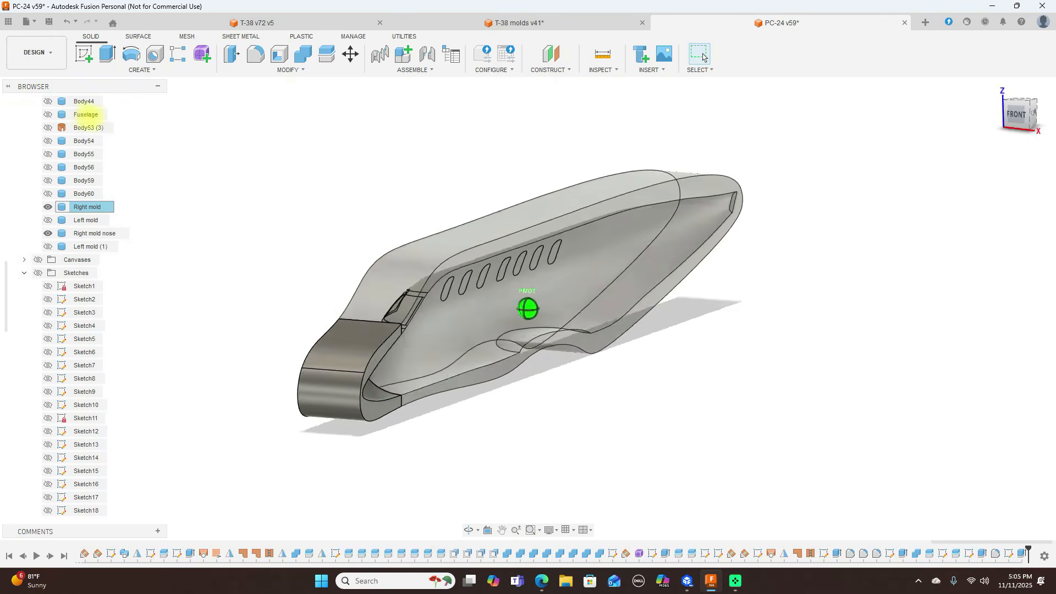
mouse_move(119, 120)
shift+middle_down()
mouse_move(132, 118)
mouse_move(107, 119)
shift+middle_up()
click(1022, 108)
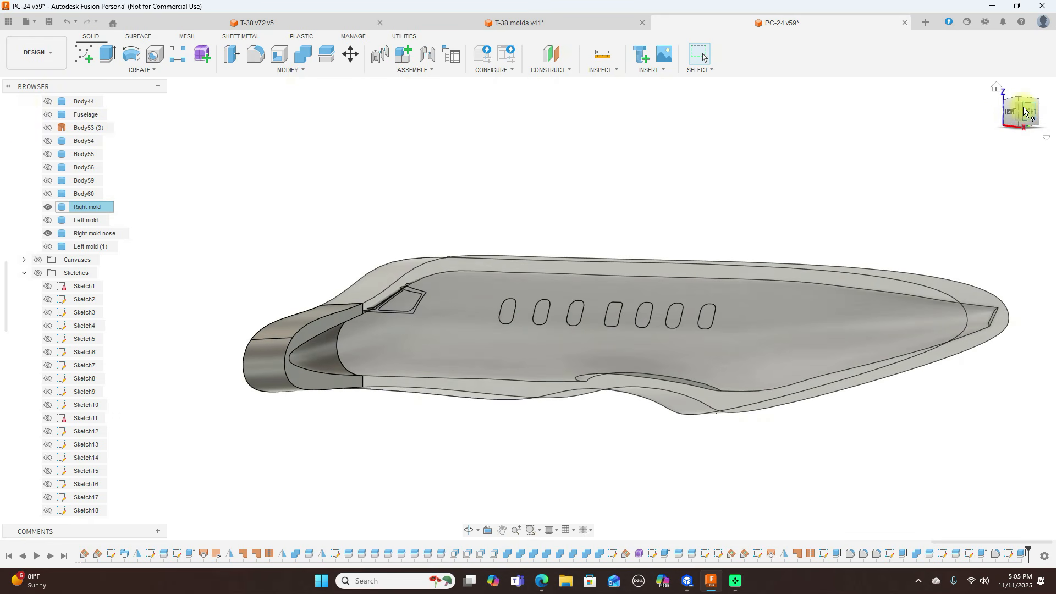
scroll(492, 212, up, 3)
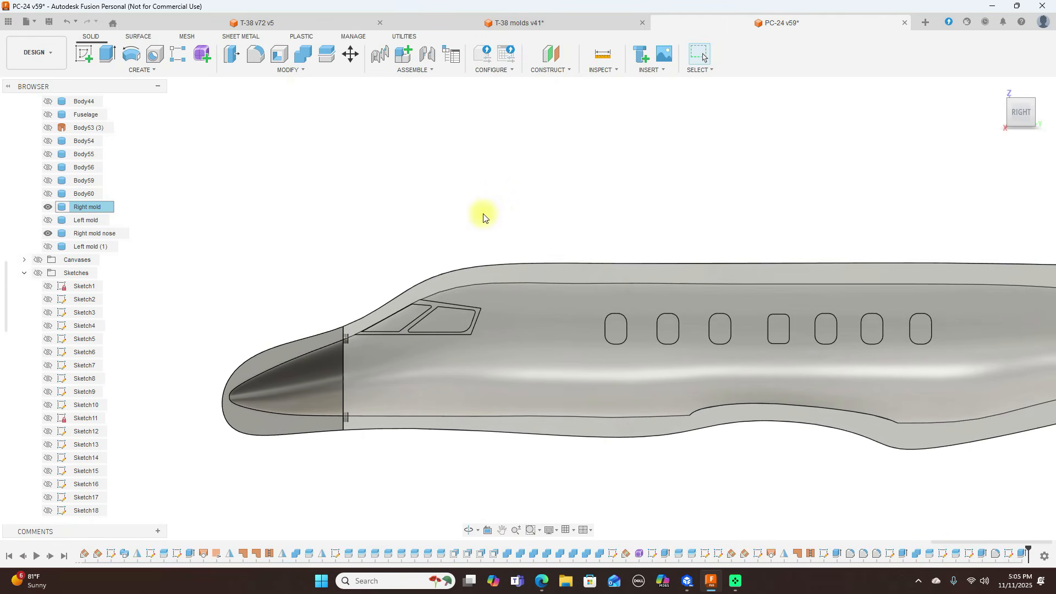
middle_drag(493, 150, 496, 128)
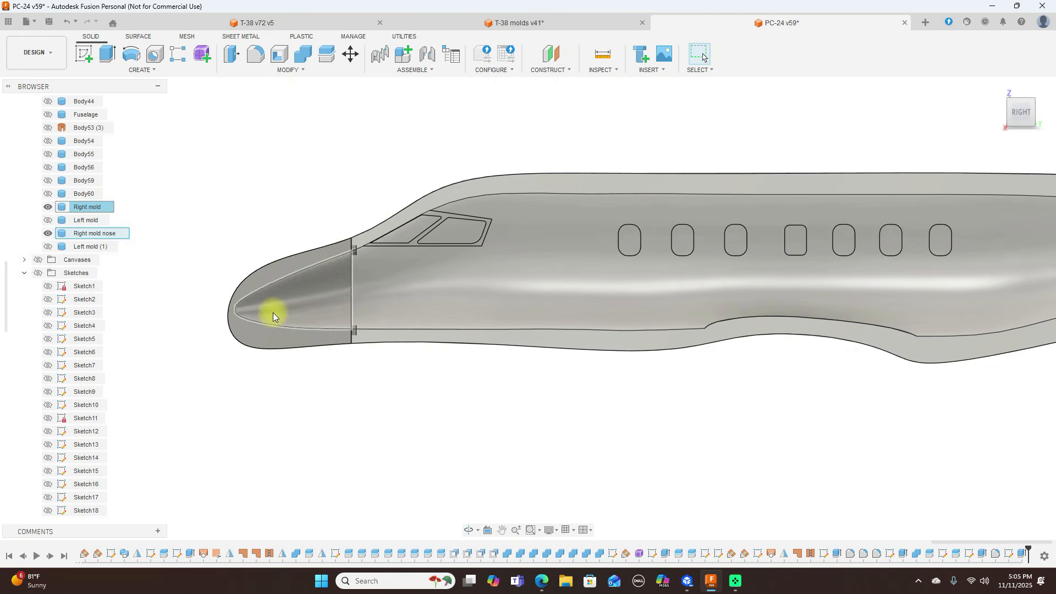
Step: Create a new sketch on the flat parting face of the Right mold nose
scroll(274, 273, up, 2)
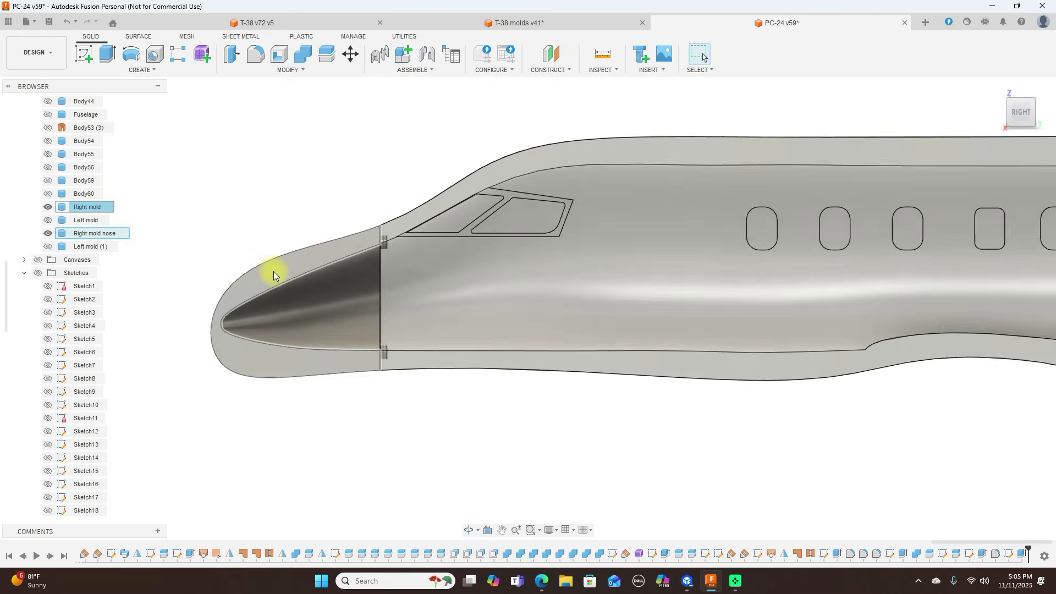
scroll(273, 271, up, 1)
middle_drag(247, 177, 415, 134)
scroll(414, 140, up, 1)
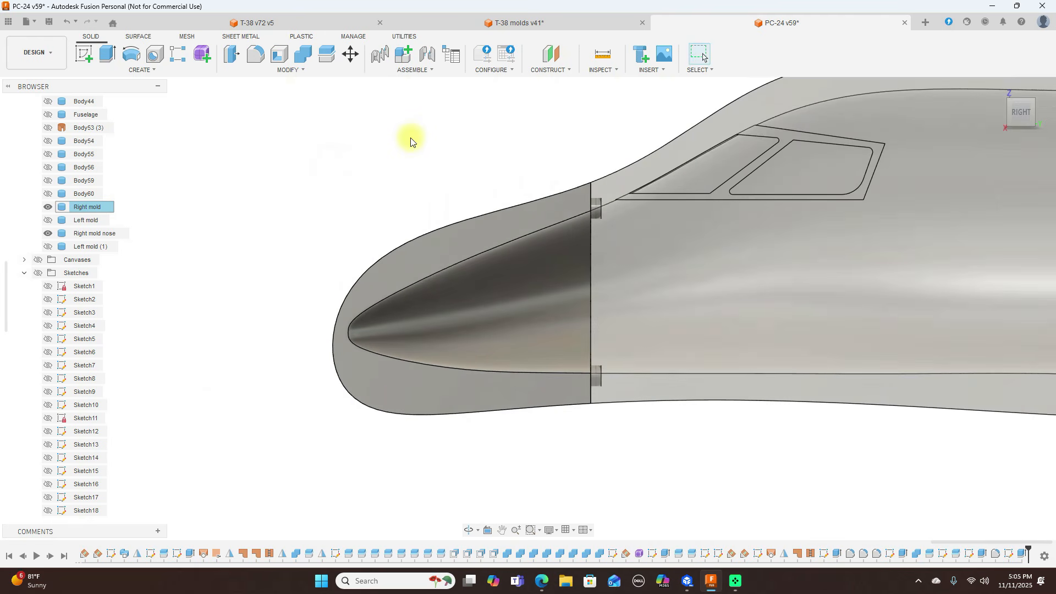
click(434, 252)
click(95, 56)
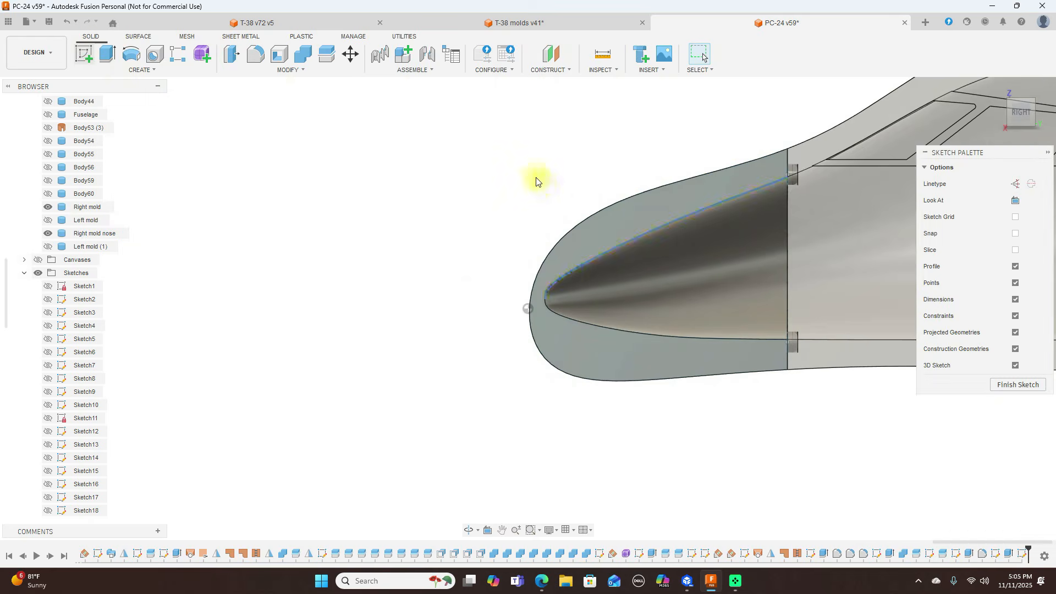
Step: Draw a 20.26 mm diameter circle on the upper flange of the nose mold's parting face
scroll(537, 177, up, 2)
middle_drag(537, 177, 386, 115)
scroll(385, 114, down, 1)
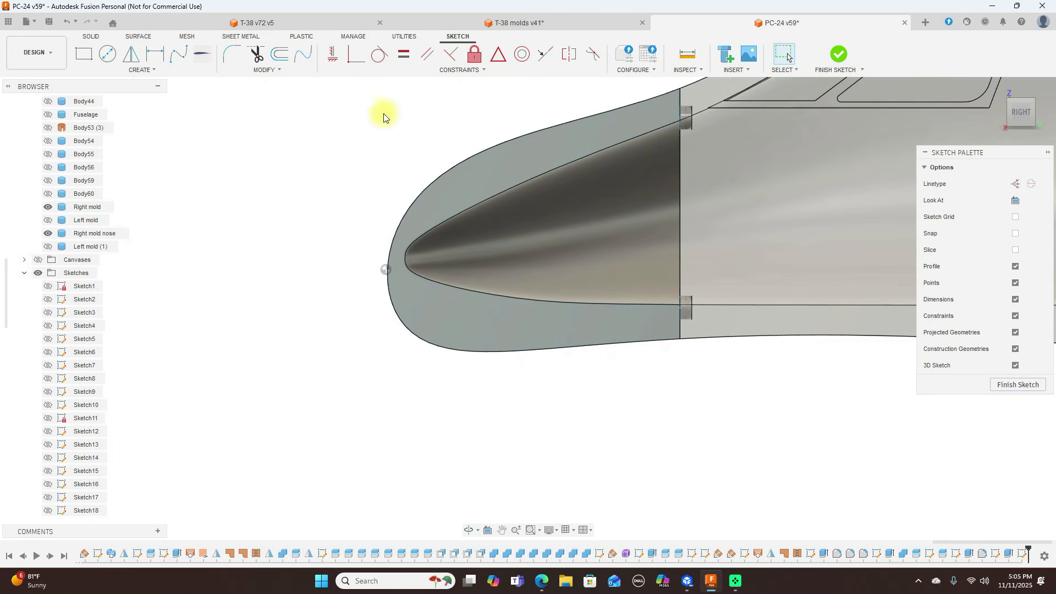
click(108, 54)
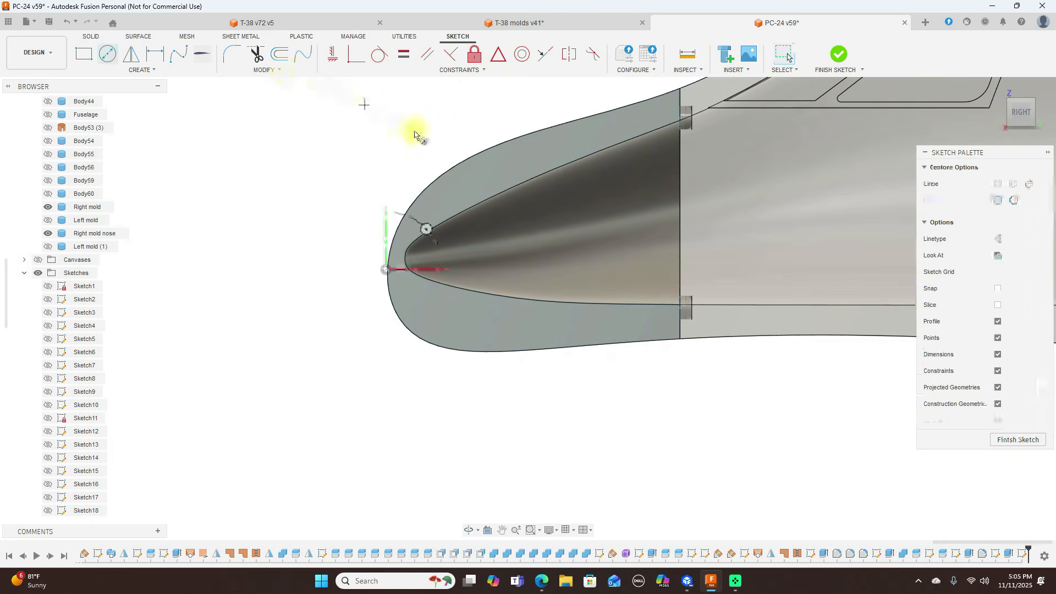
click(475, 179)
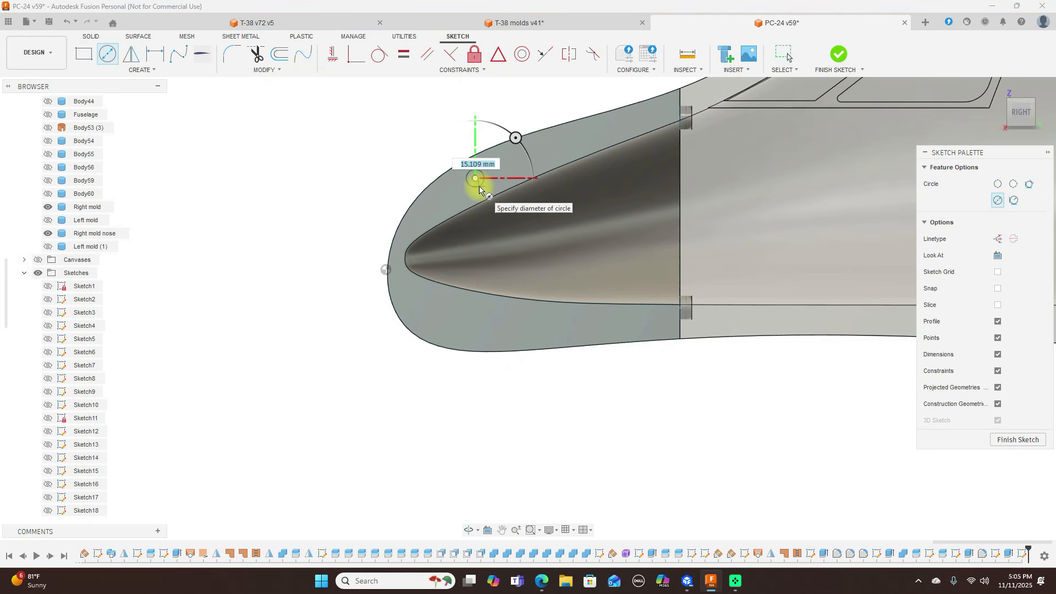
text(20.26)
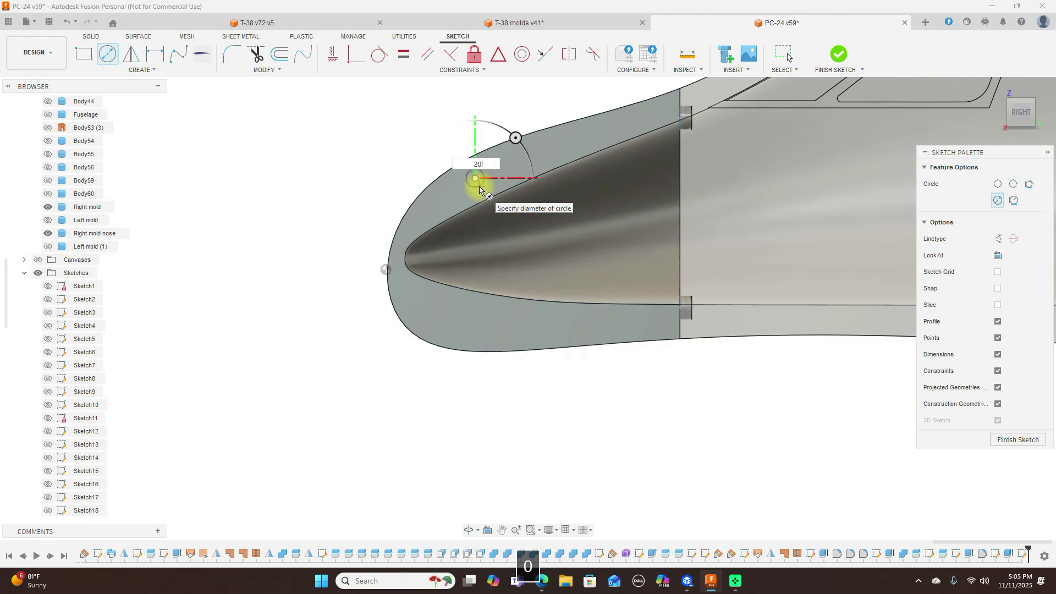
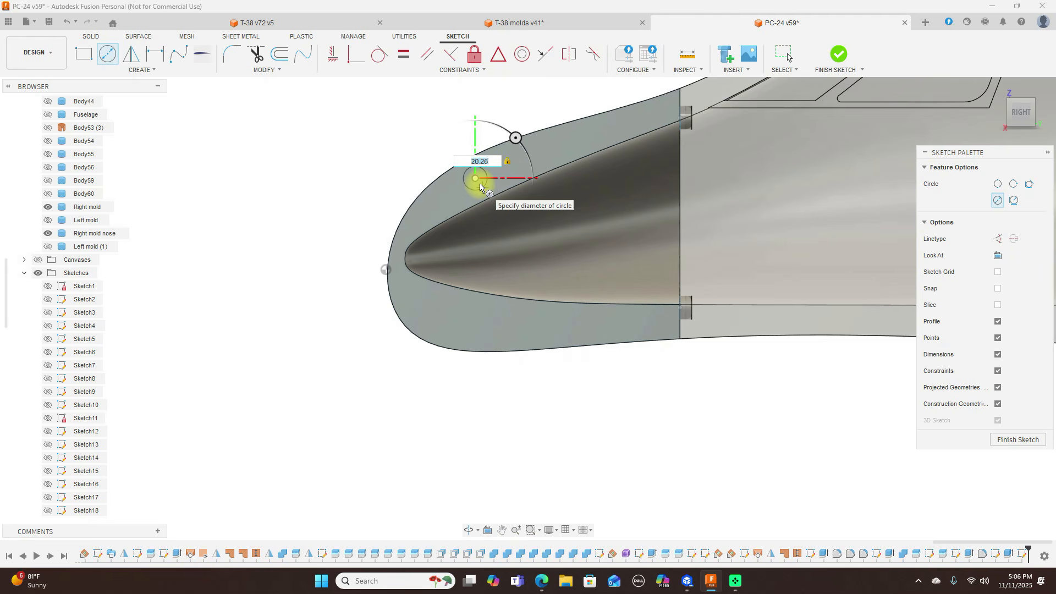
key(Return)
Step: Add a concentric 20 mm diameter circle inside the 20.26 mm circle on the upper flange
scroll(480, 182, up, 2)
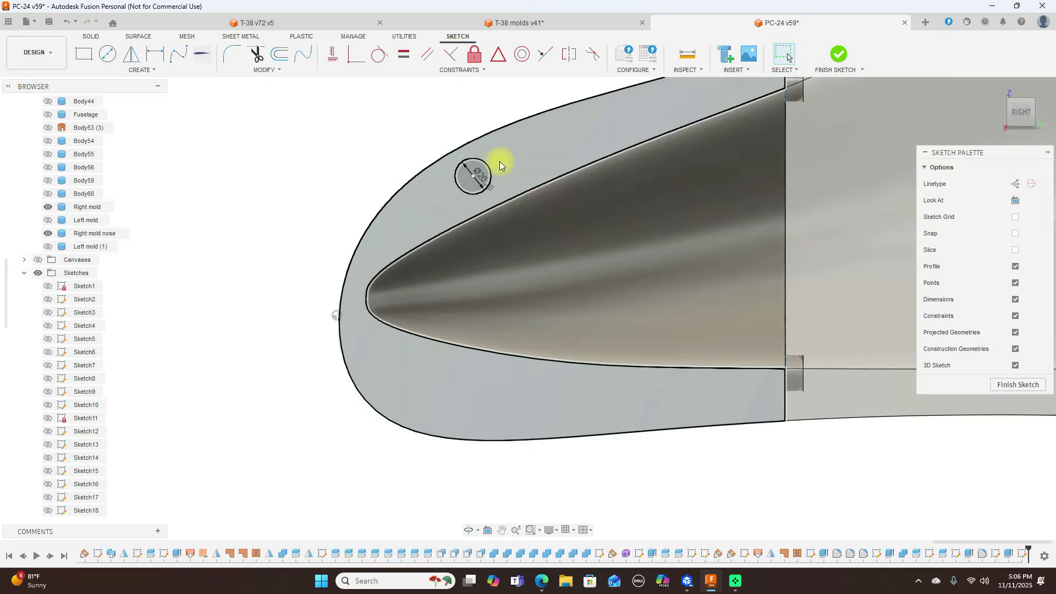
click(107, 53)
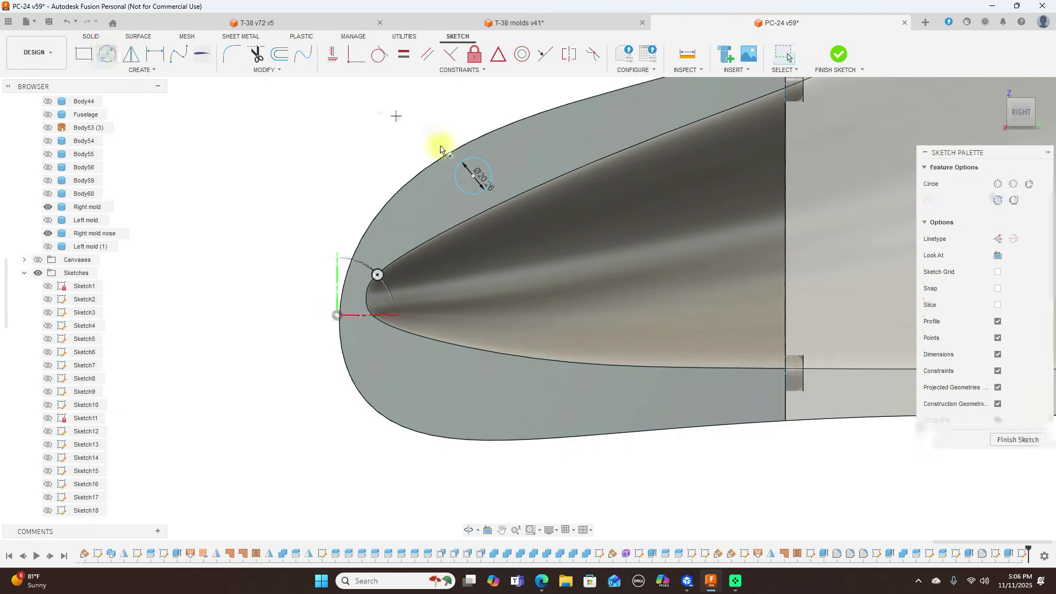
click(473, 176)
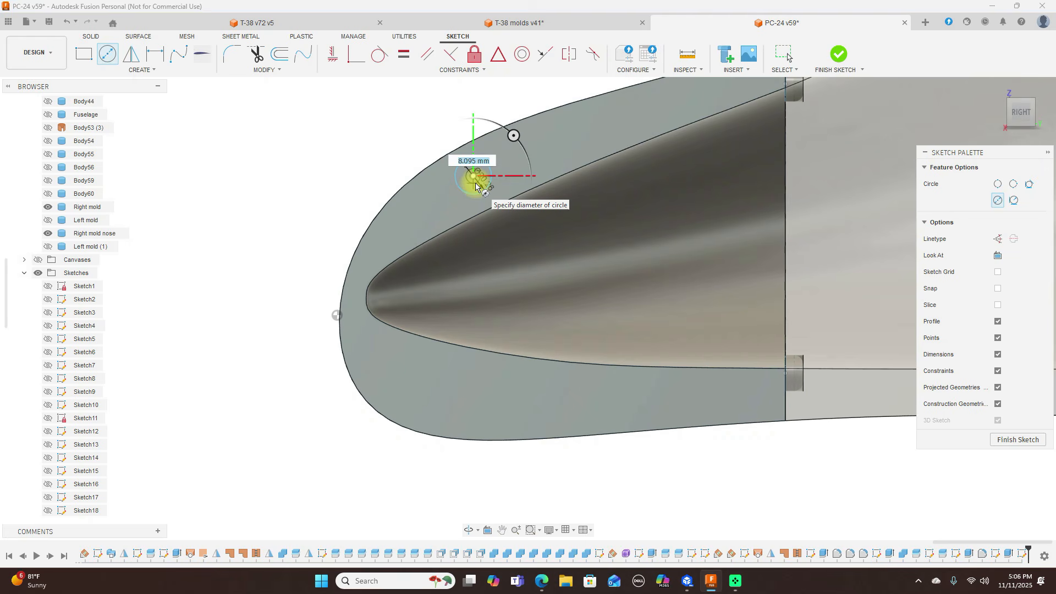
text(20)
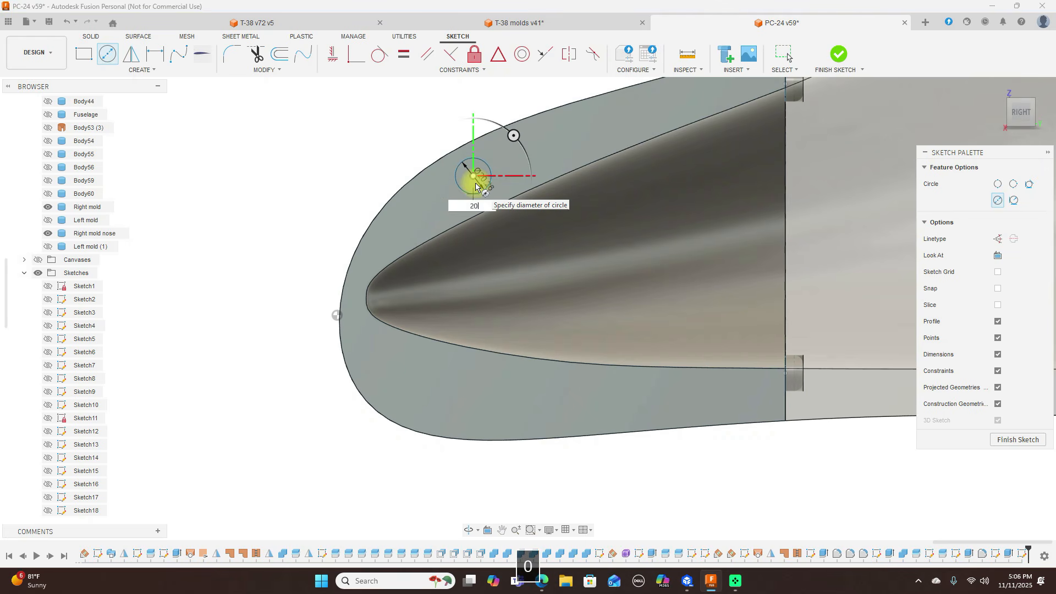
key(Return)
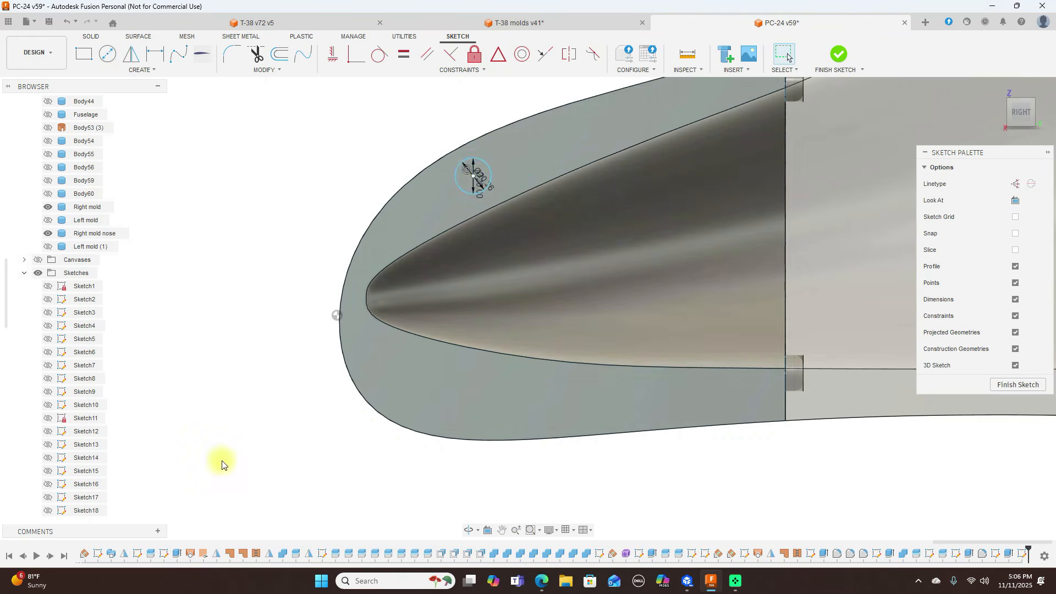
Step: Draw a 20.26 mm diameter circle on the lower flange of the nose mold's parting face, roughly below the upper pair
right_click(326, 489)
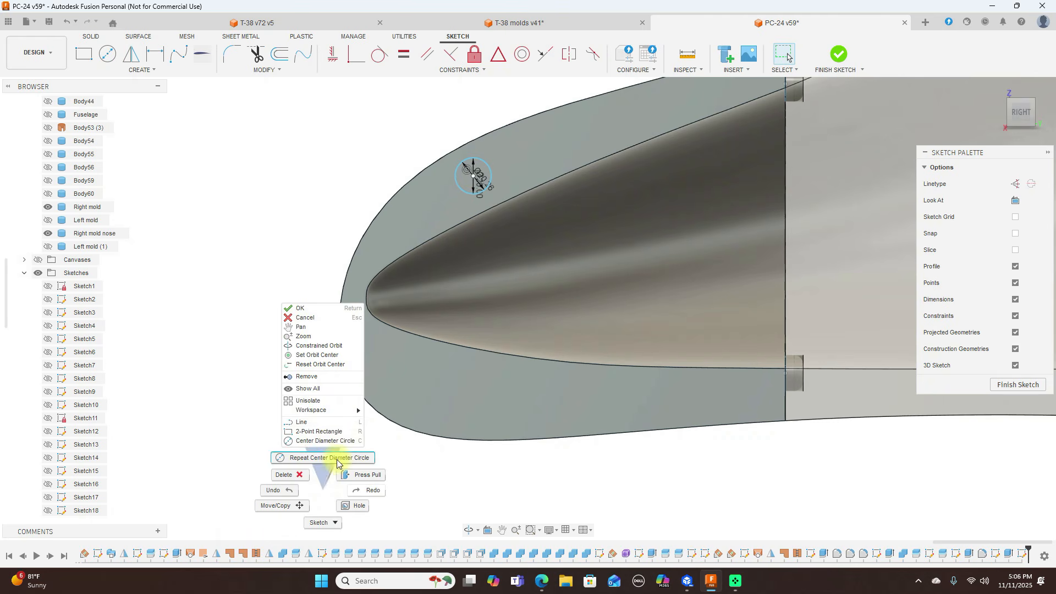
click(317, 460)
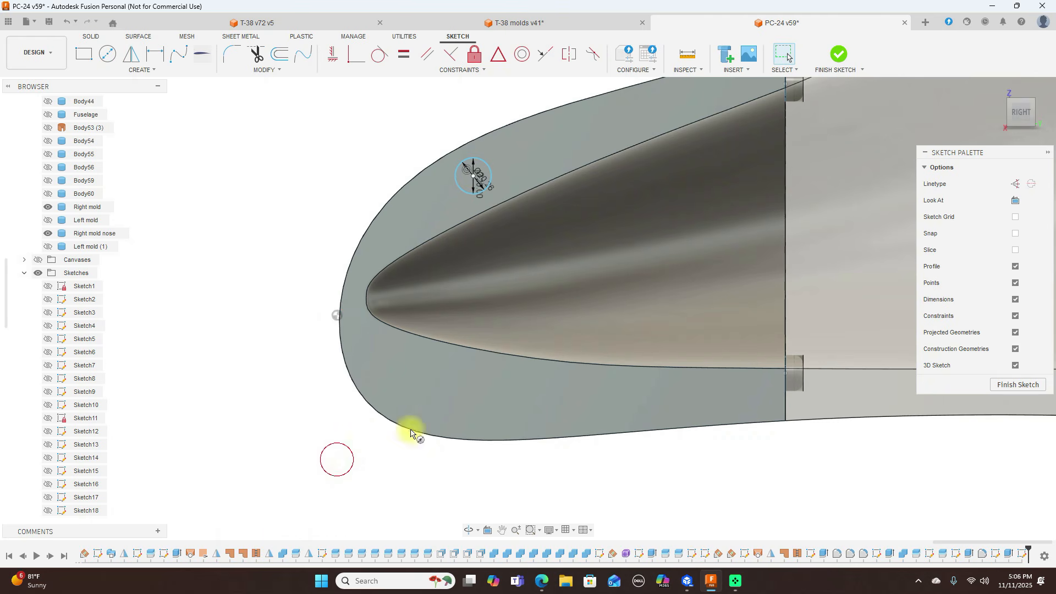
click(482, 394)
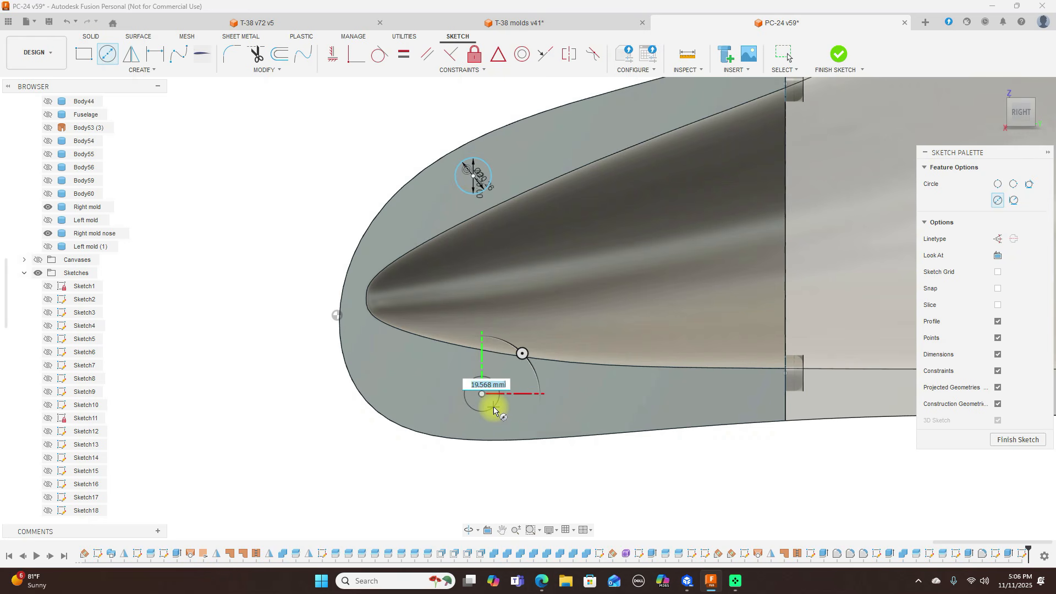
text(20)
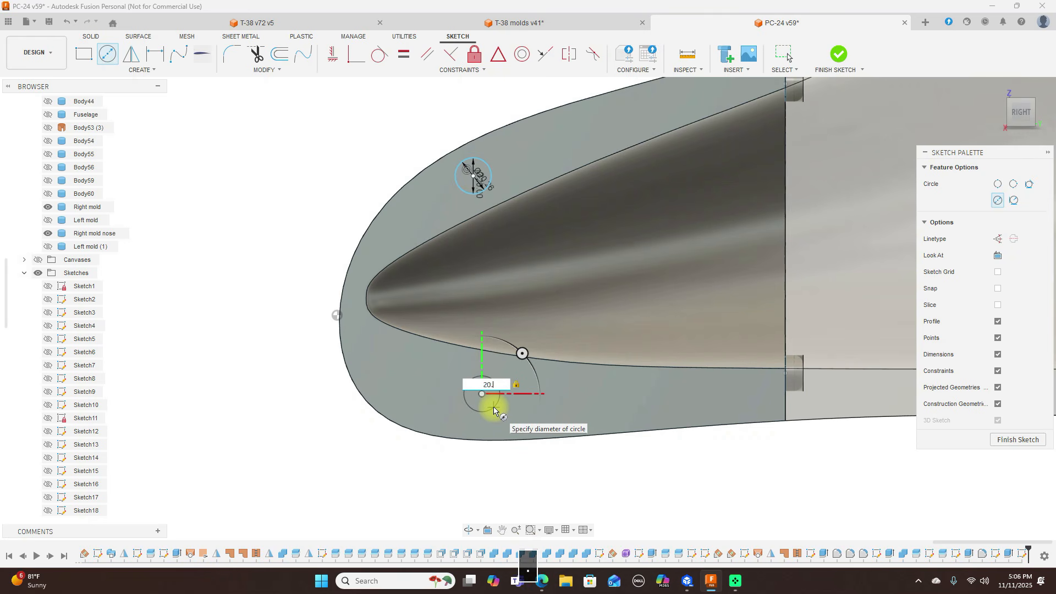
text(.26)
key(Return)
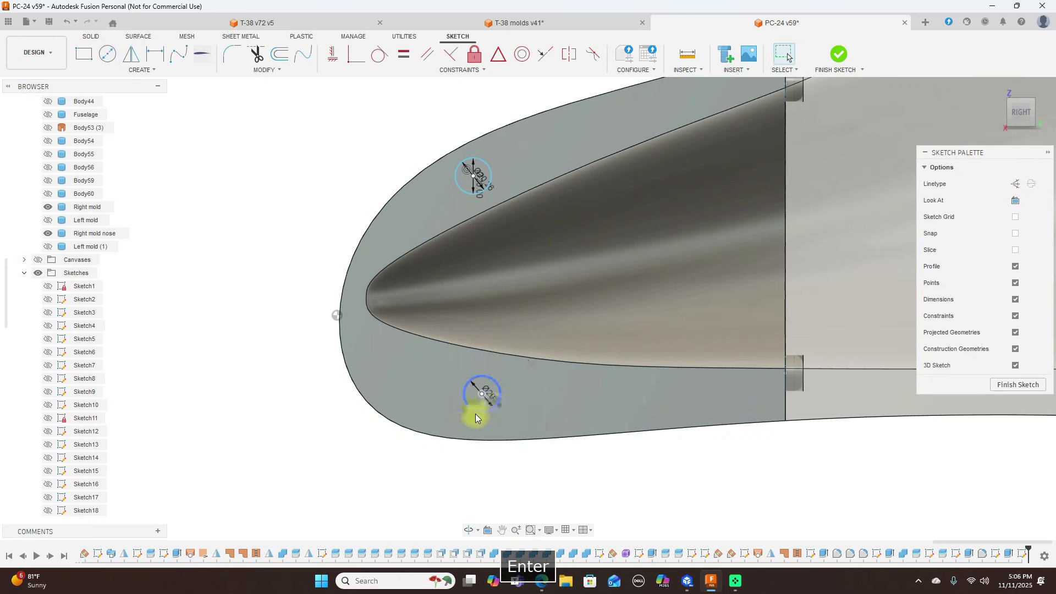
Step: Add a concentric 20 mm diameter circle inside the 20.26 mm circle on the lower flange
right_click(341, 477)
click(334, 447)
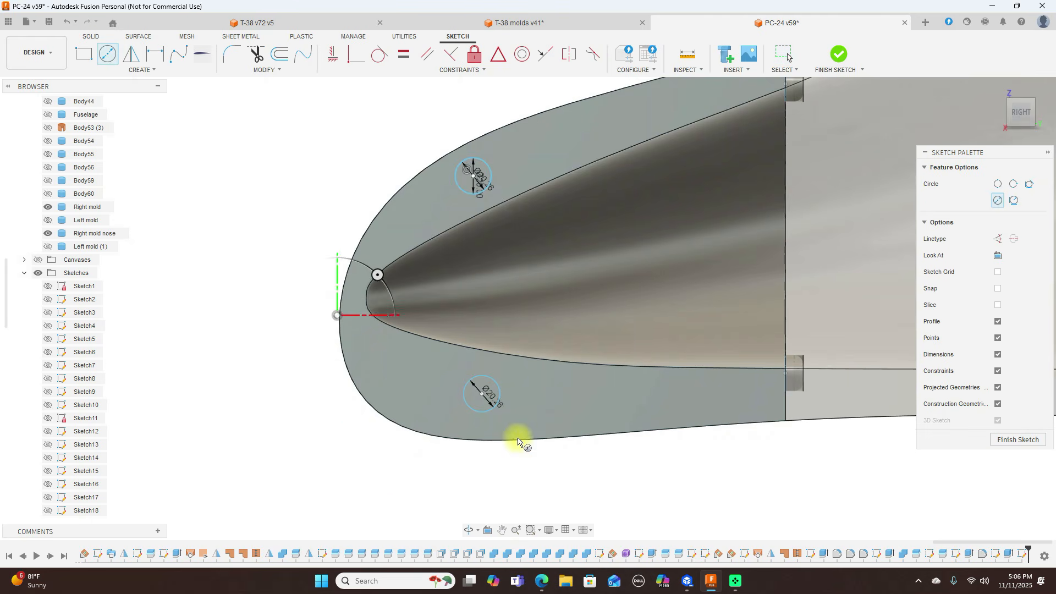
scroll(514, 436, up, 2)
click(467, 379)
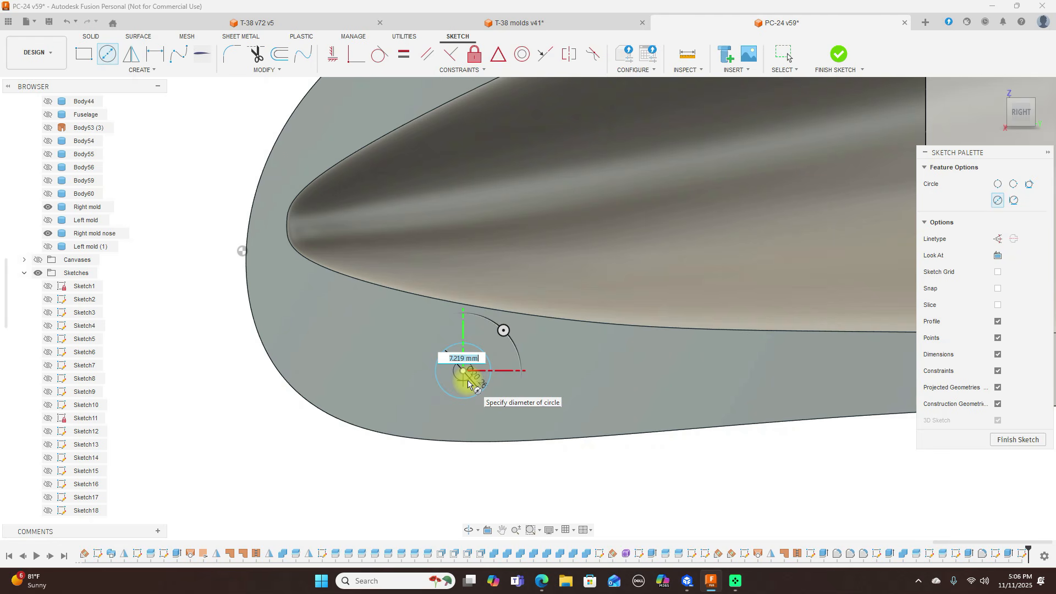
text(20)
key(Return)
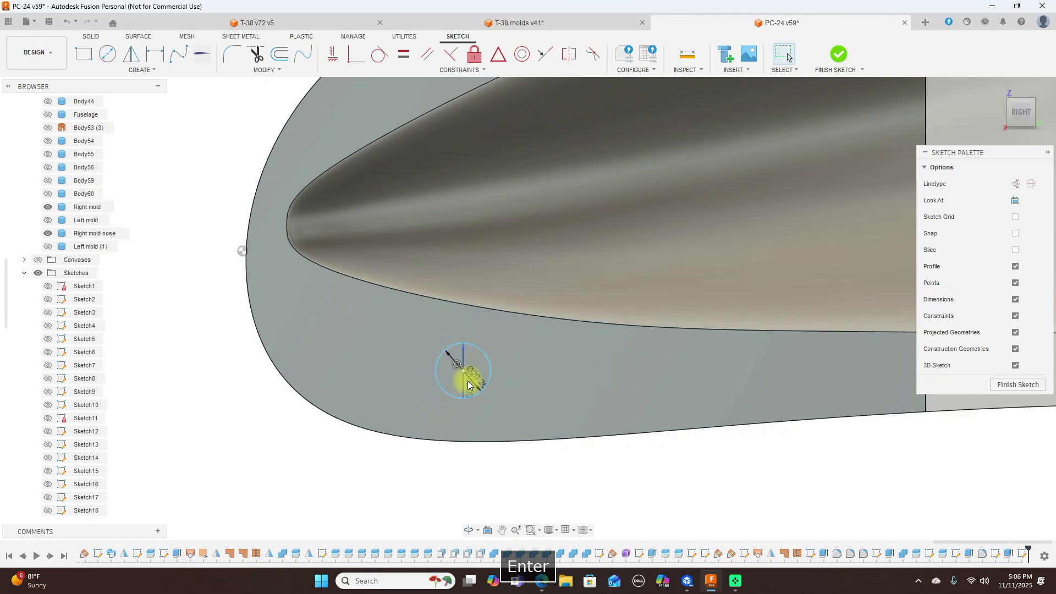
Step: Finish the circle sketch and show the Sketches folder so its profiles can be selected
scroll(759, 479, down, 3)
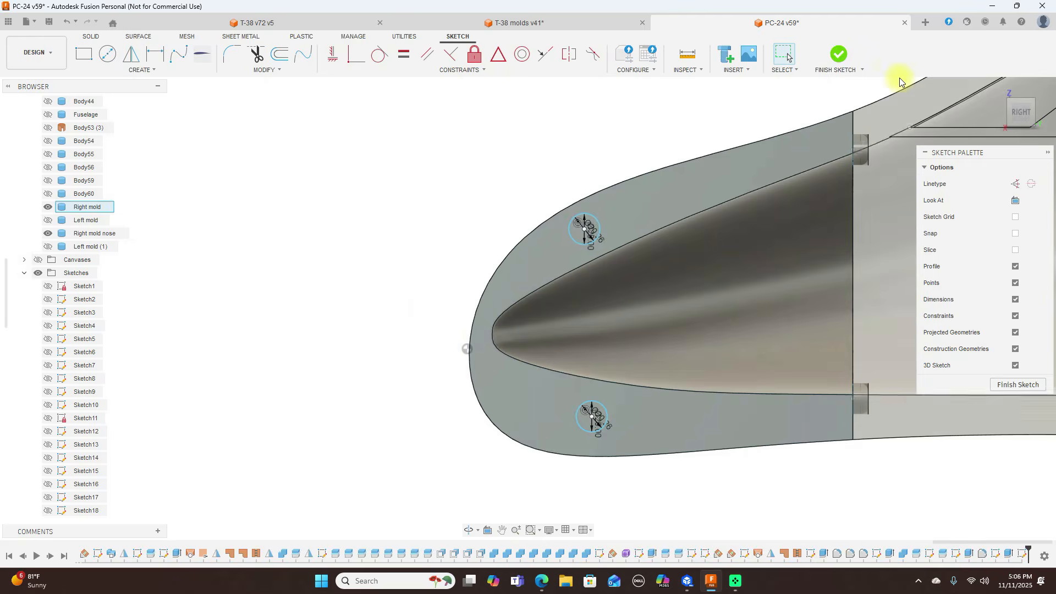
click(846, 58)
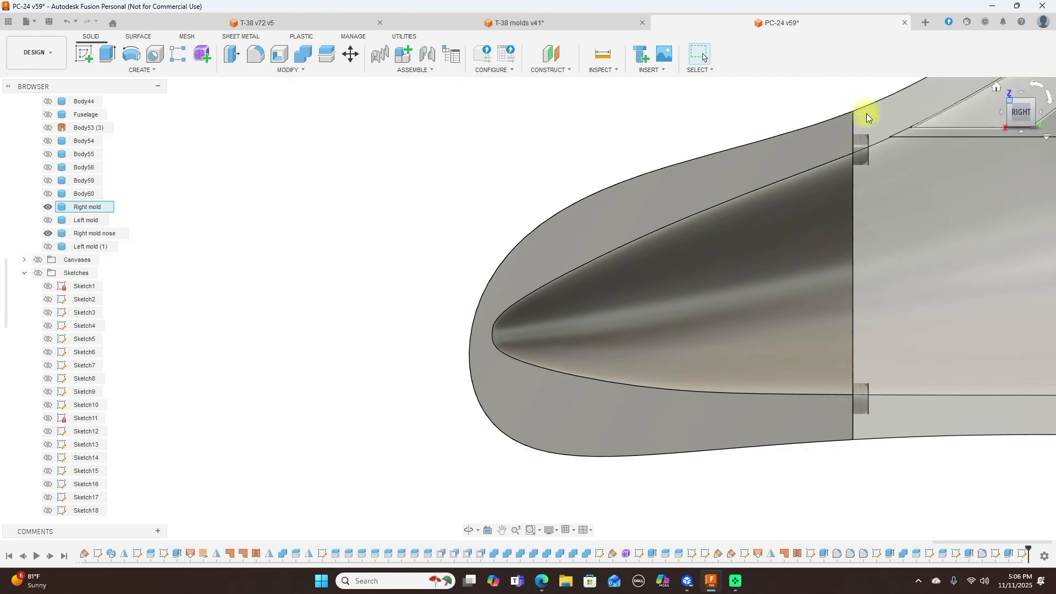
click(38, 274)
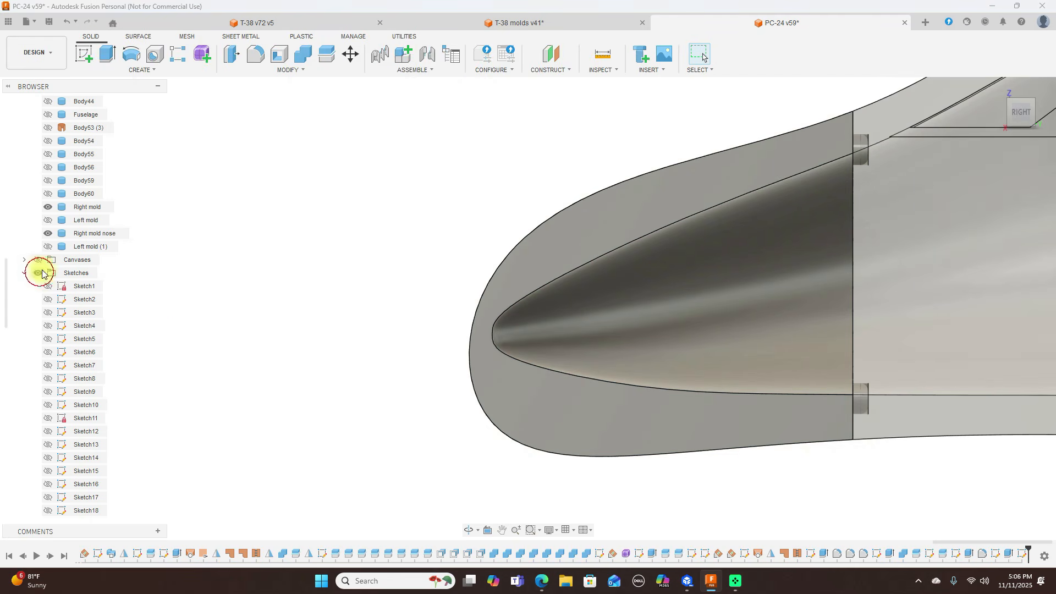
Step: Extrude the two inner 20 mm circles 10 mm outward from the nose mold's parting face, joining them as pins
key(e)
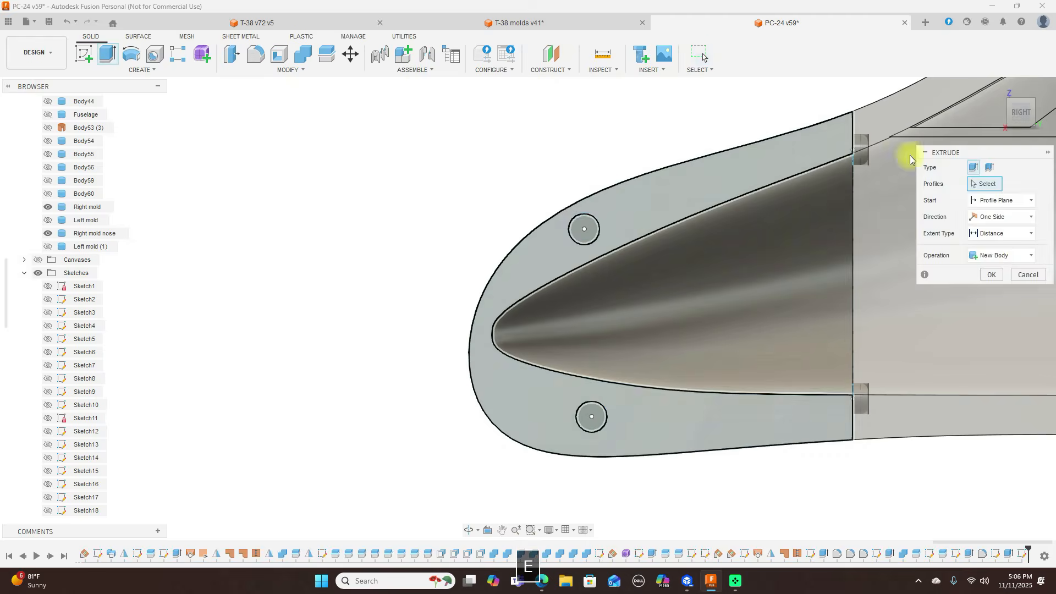
mouse_move(1010, 118)
mouse_down()
mouse_move(1042, 125)
mouse_move(11, 120)
mouse_up()
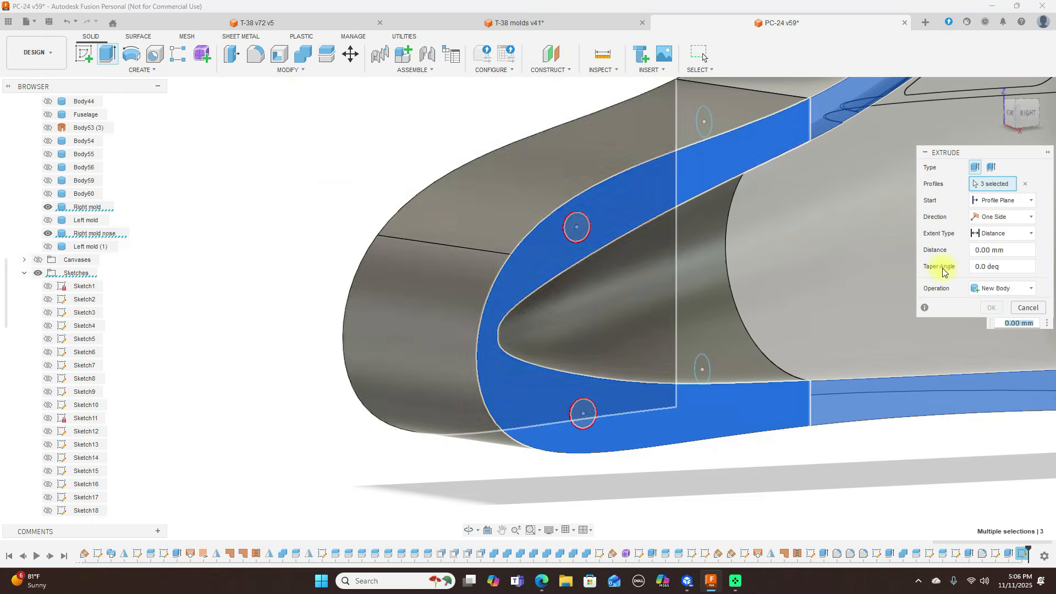
click(1025, 184)
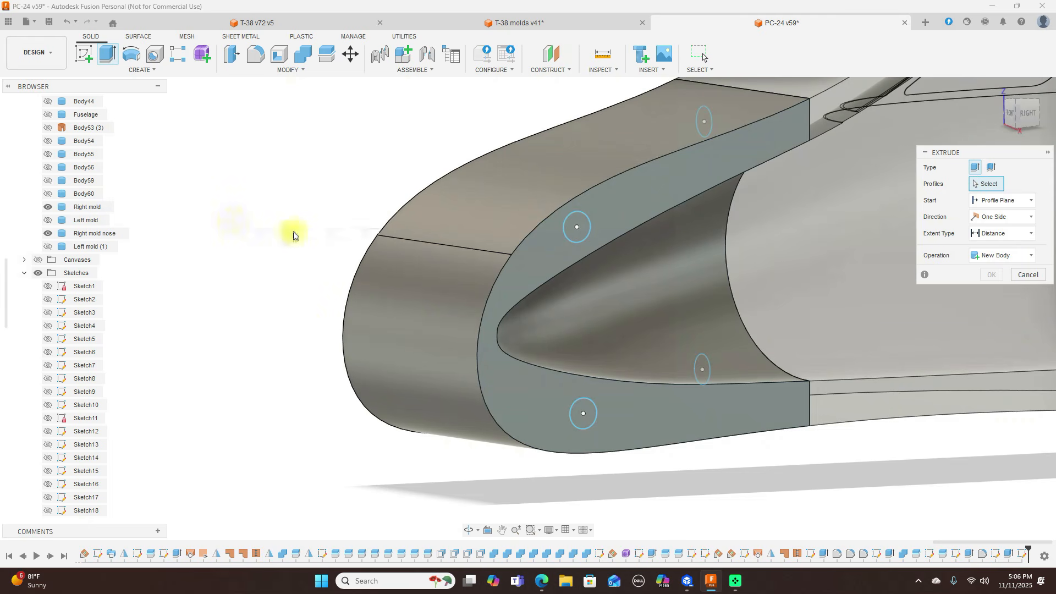
scroll(293, 235, up, 2)
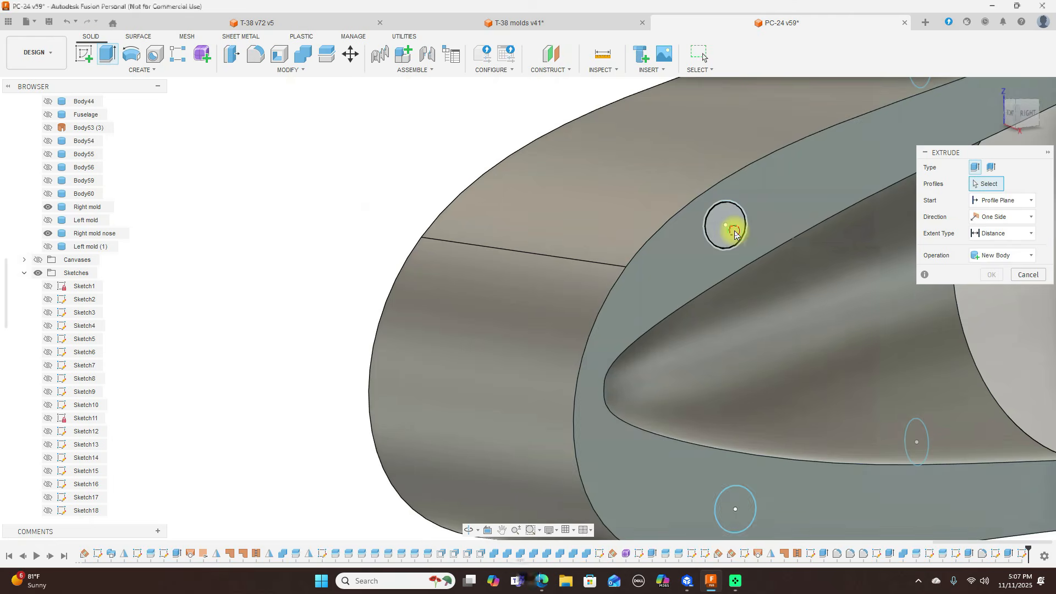
click(734, 234)
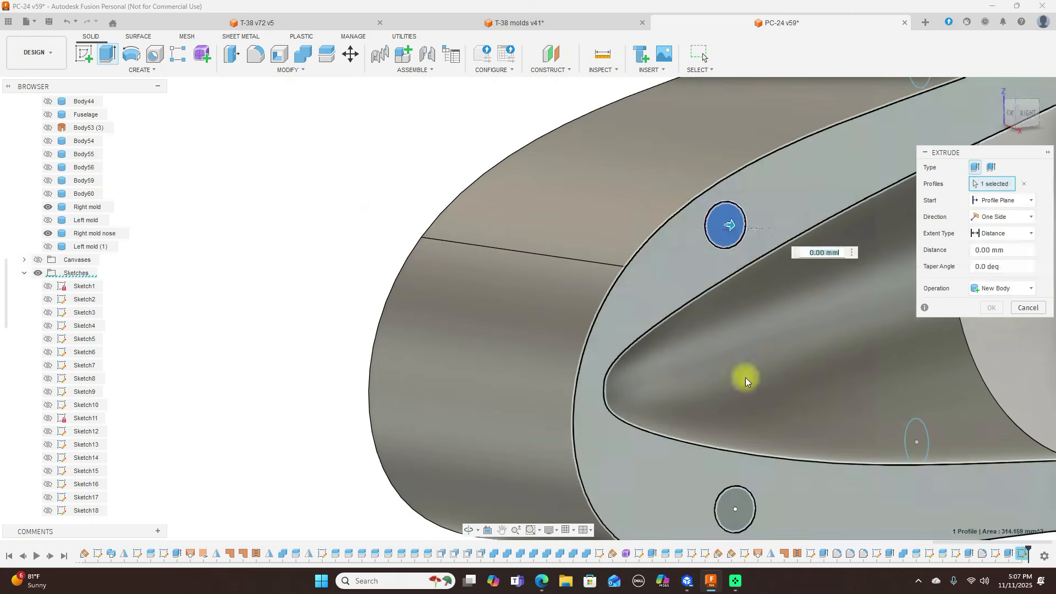
click(736, 502)
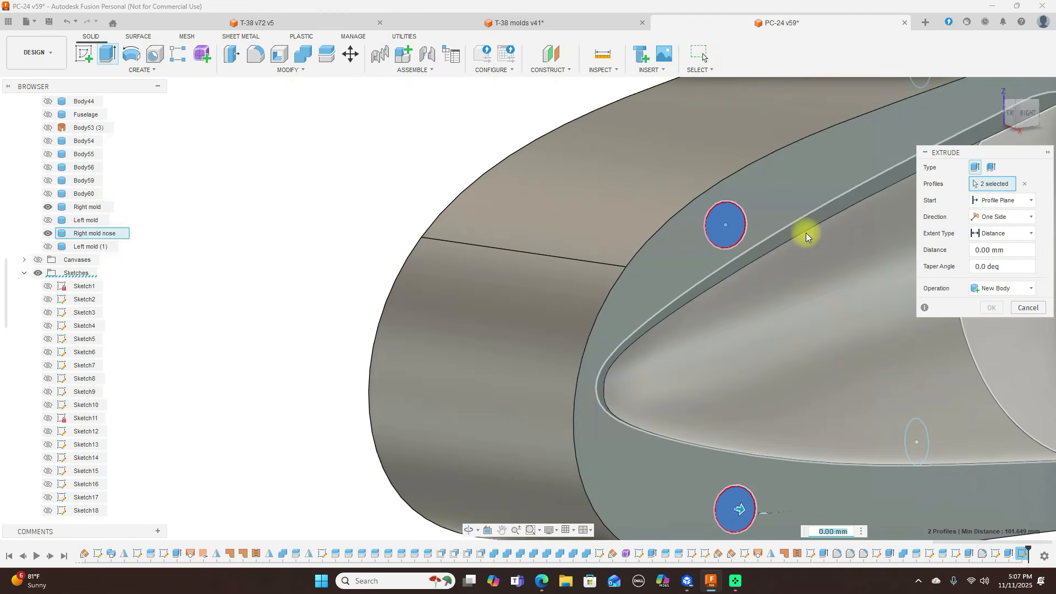
click(1013, 117)
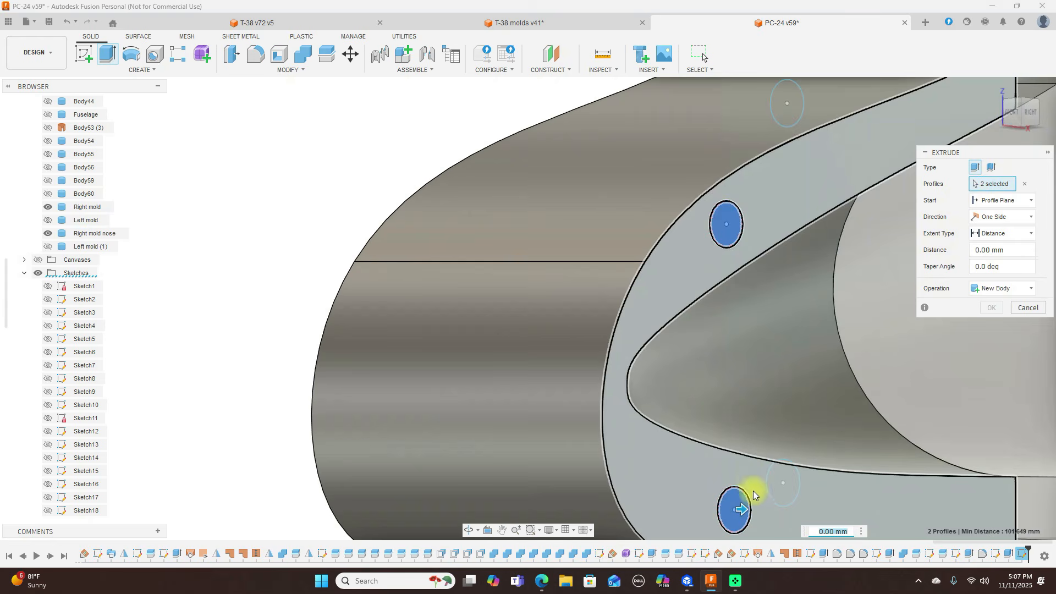
drag(739, 507, 763, 509)
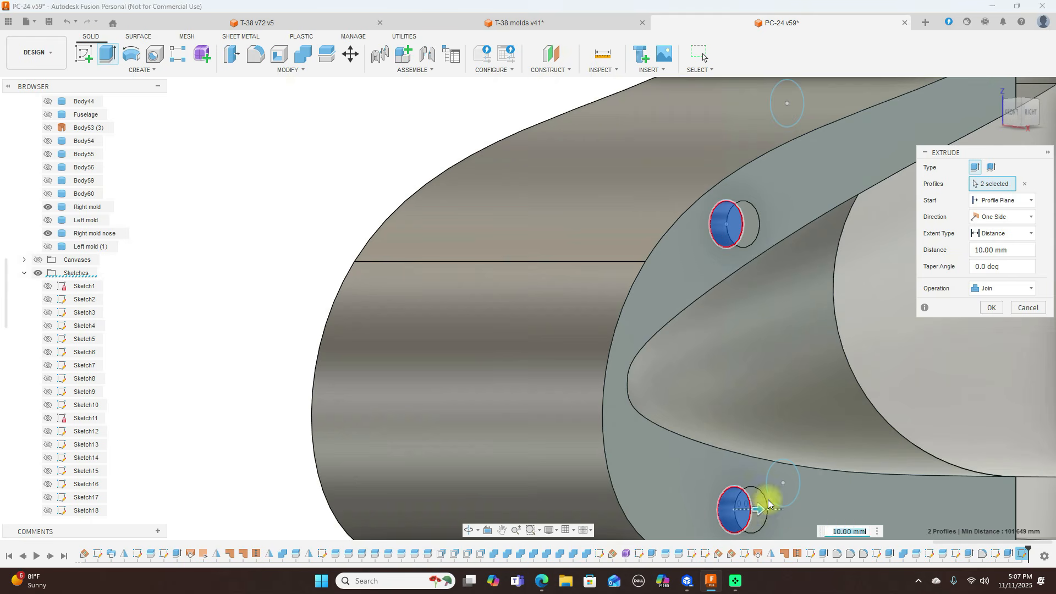
click(998, 312)
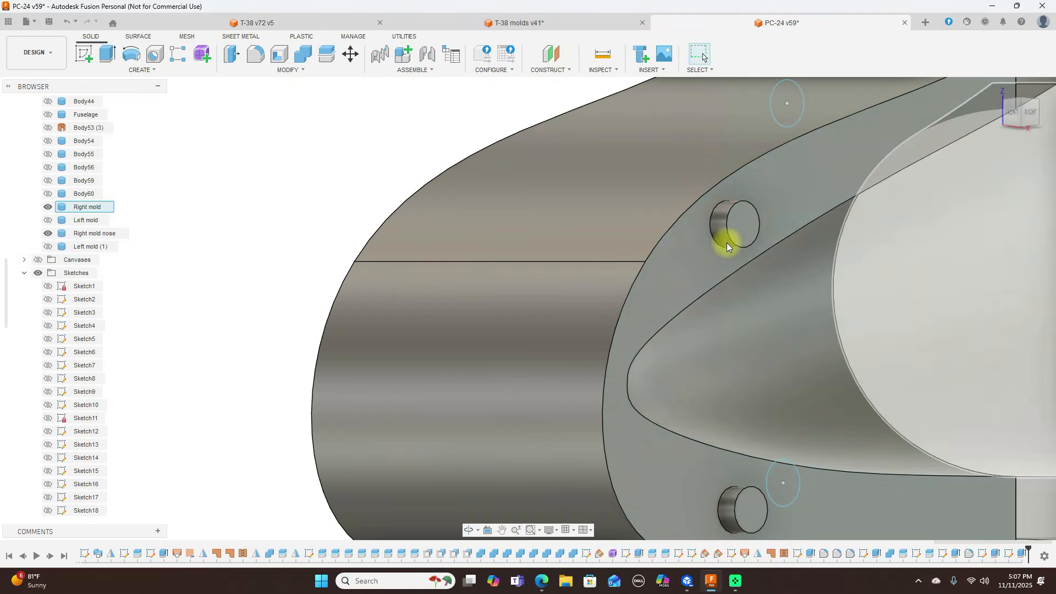
Step: Fillet the outer end edges of both pins on the nose mold's parting face with a 5 mm radius
scroll(713, 240, down, 5)
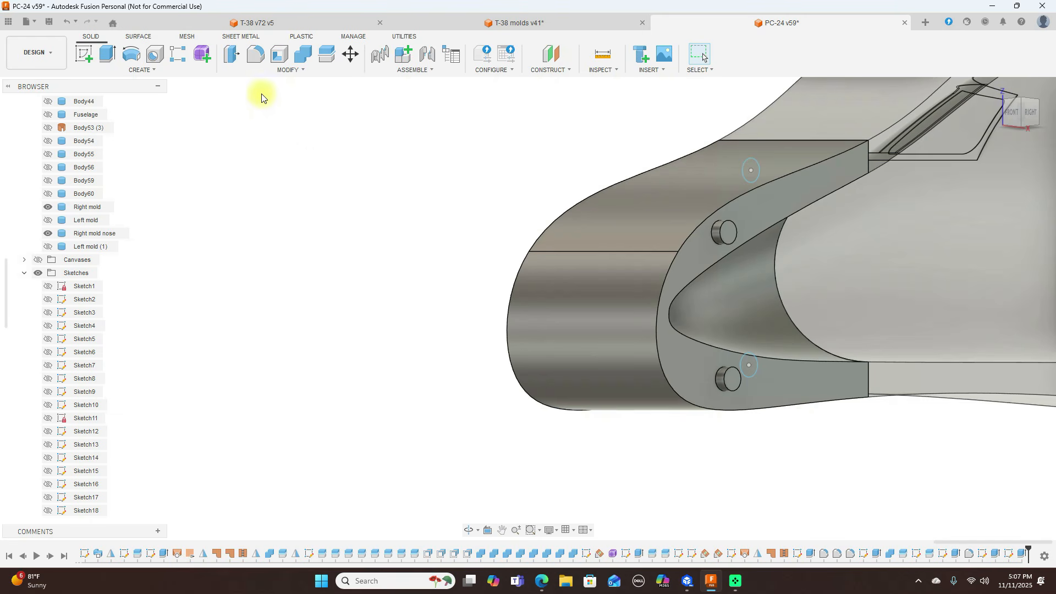
click(255, 54)
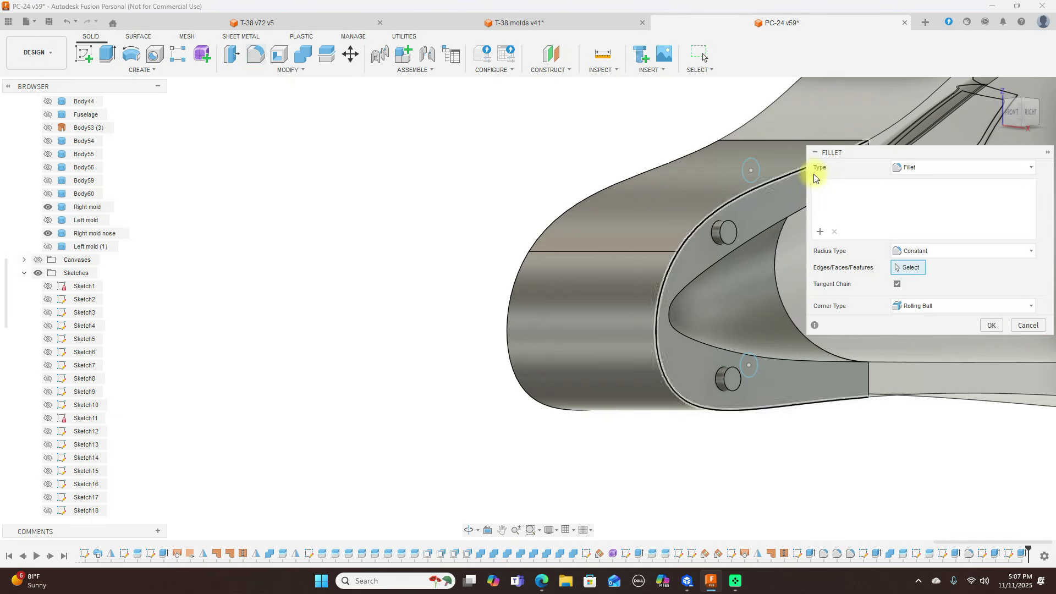
click(728, 224)
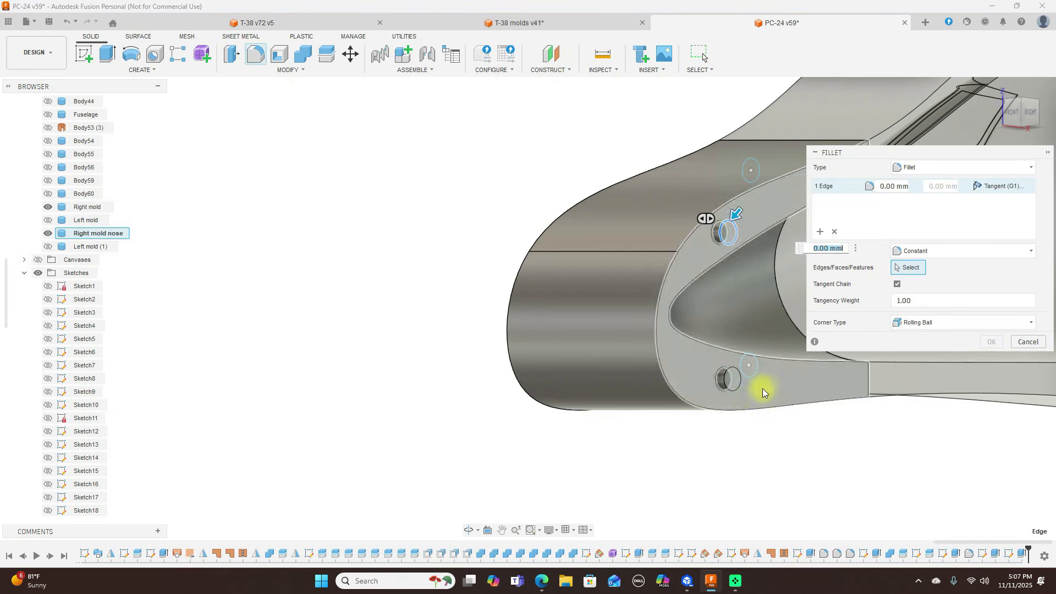
click(729, 391)
text(5.)
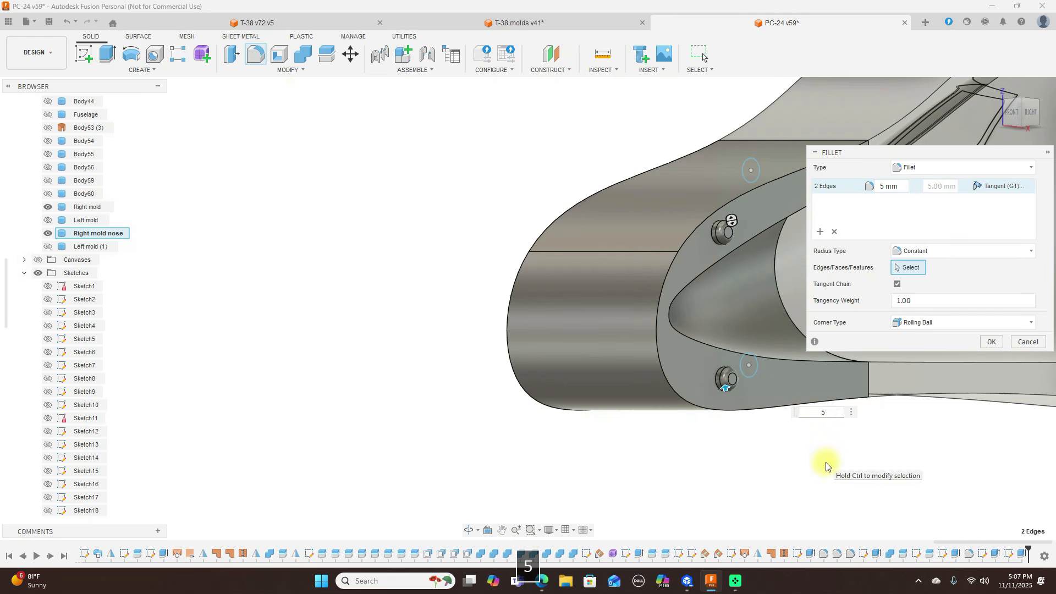
click(992, 342)
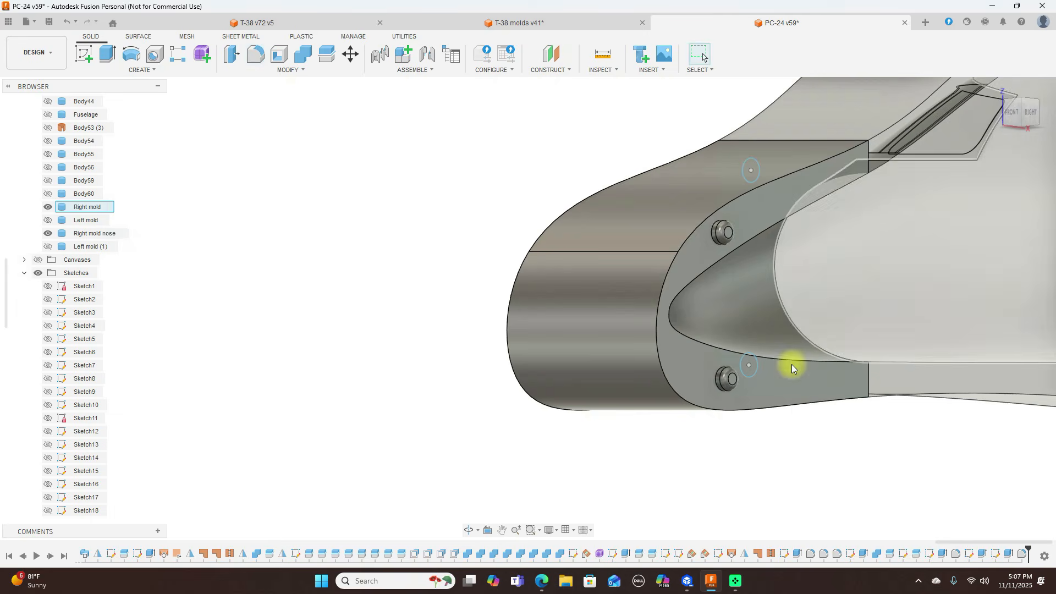
scroll(375, 313, down, 3)
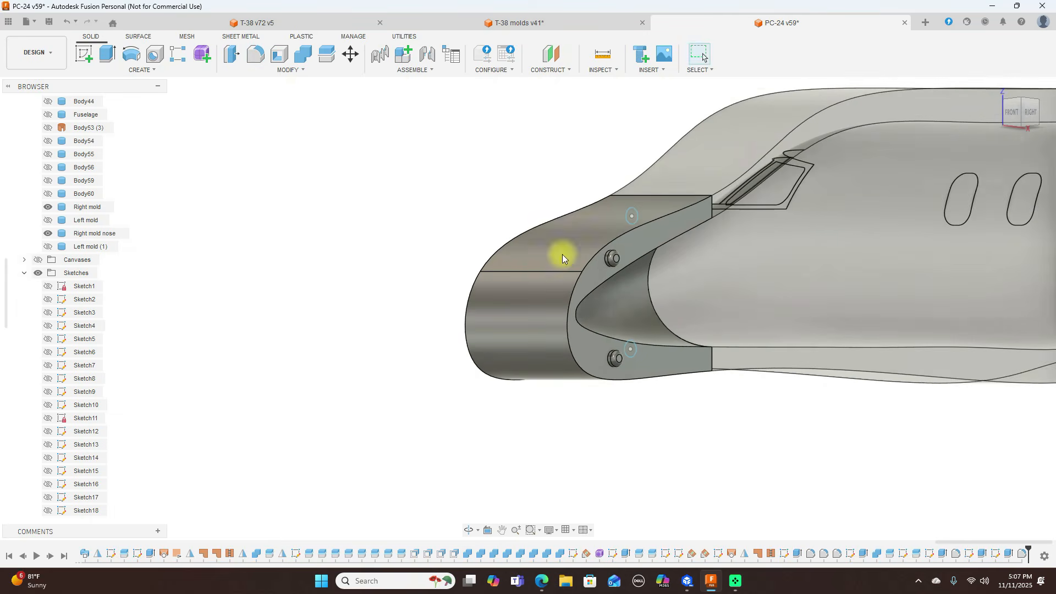
click(1030, 112)
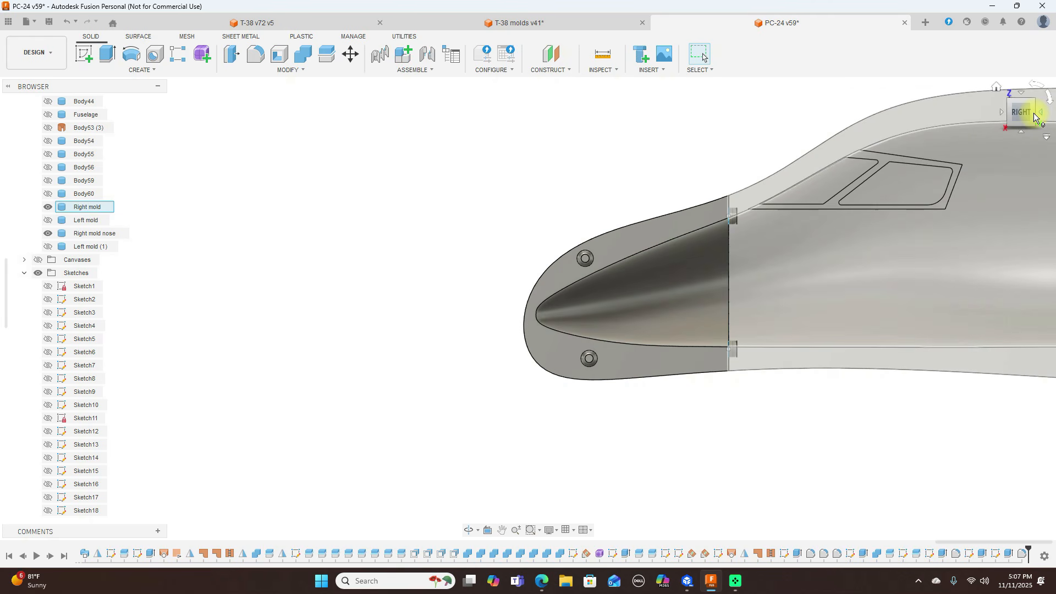
scroll(770, 198, up, 2)
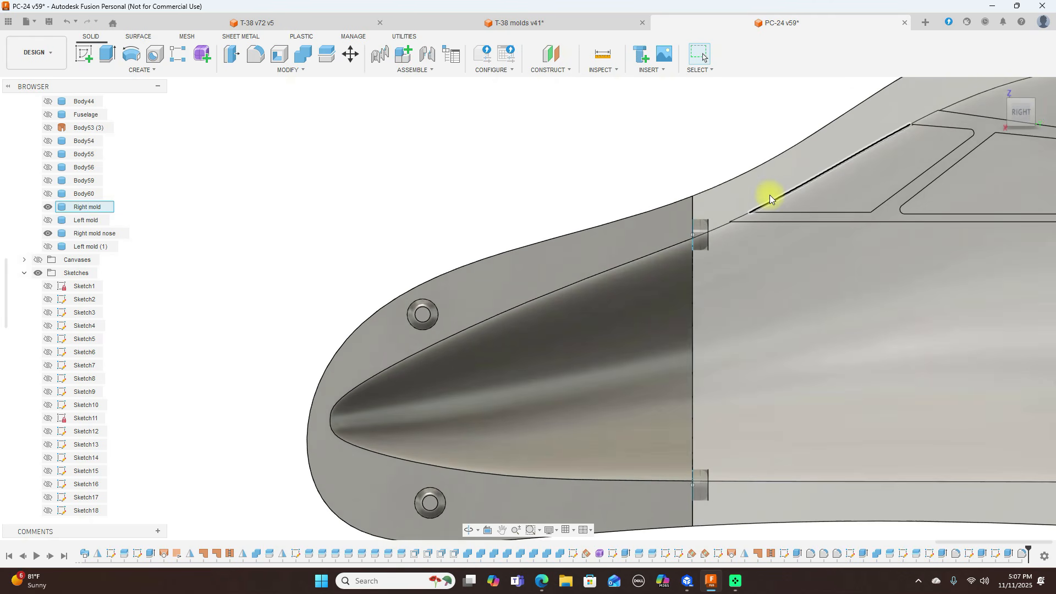
scroll(703, 219, up, 2)
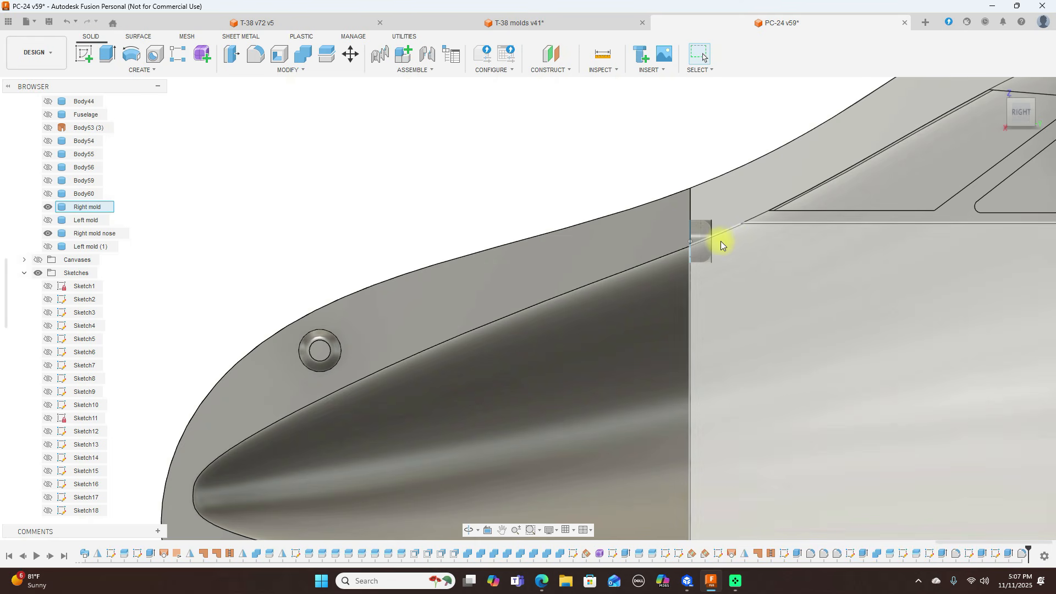
scroll(717, 242, down, 3)
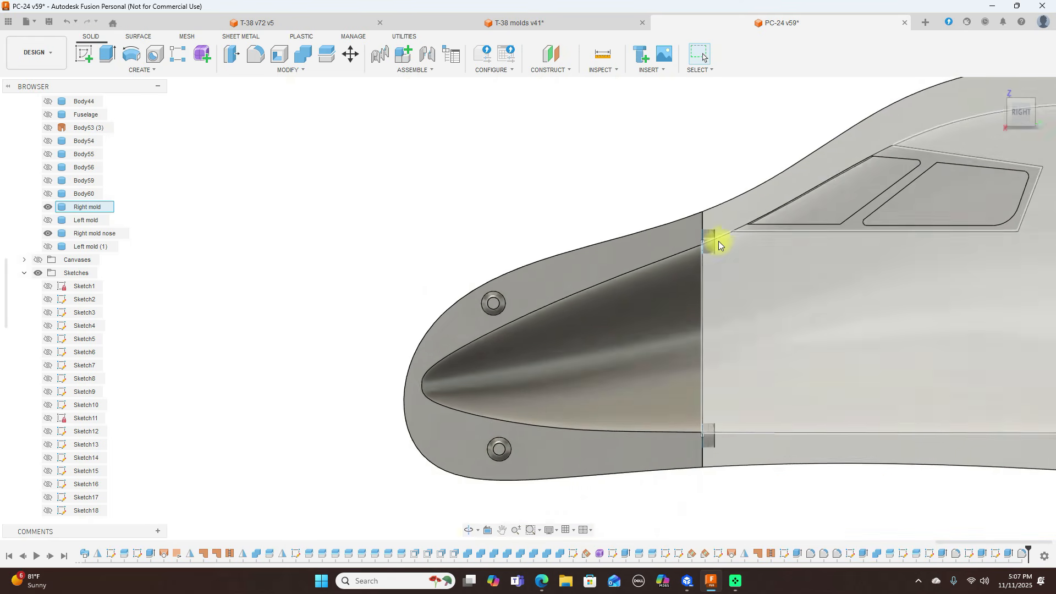
Step: Show the Left mold (1) body and hide the Right mold nose and Right mold bodies
mouse_move(1008, 104)
mouse_down()
mouse_move(1030, 113)
mouse_move(11, 134)
mouse_move(945, 111)
mouse_move(899, 108)
mouse_move(908, 113)
mouse_up()
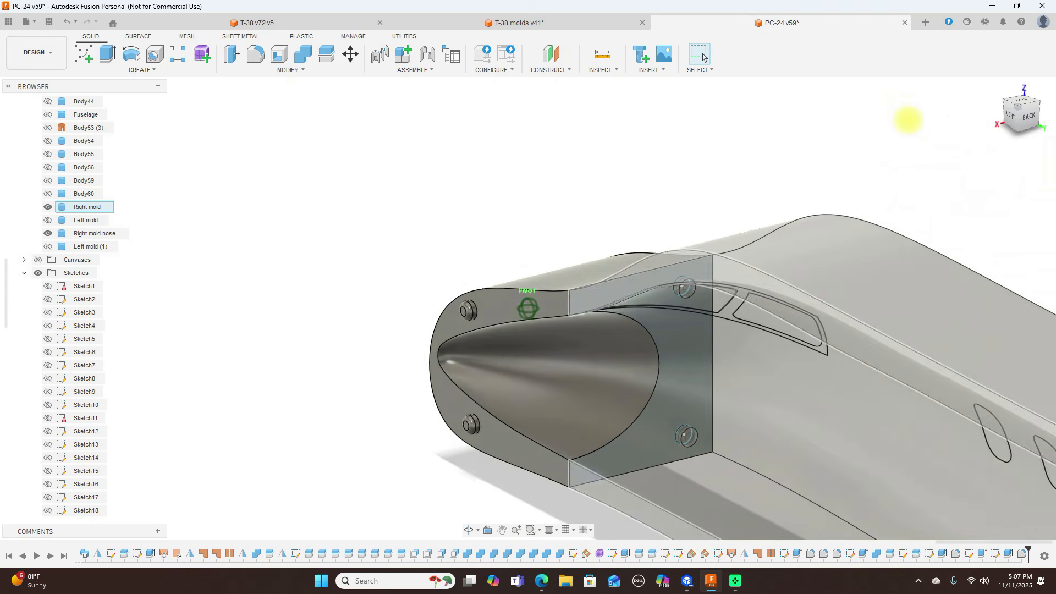
click(48, 247)
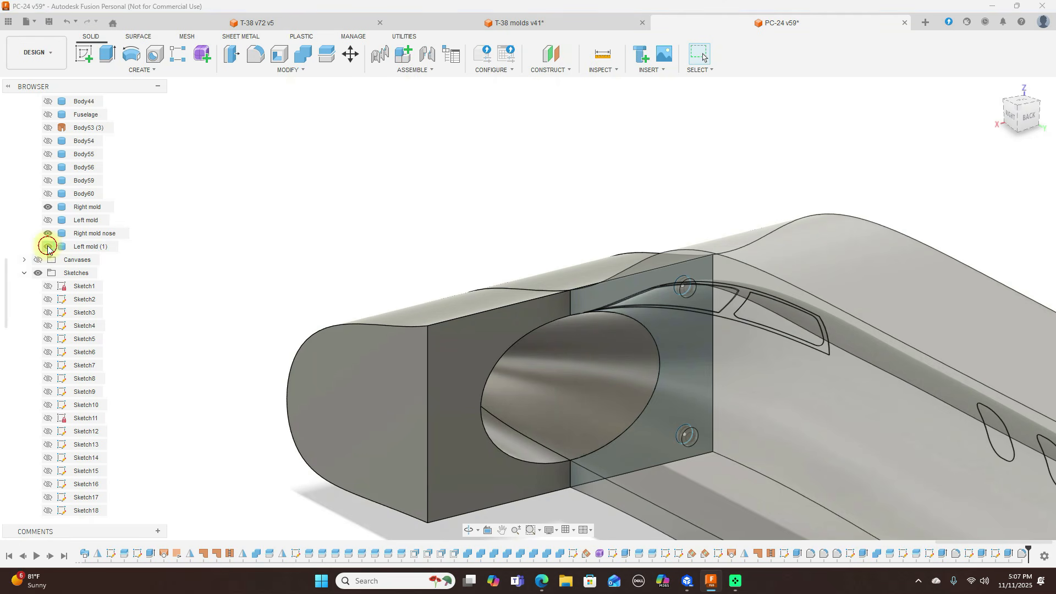
click(48, 247)
click(48, 247)
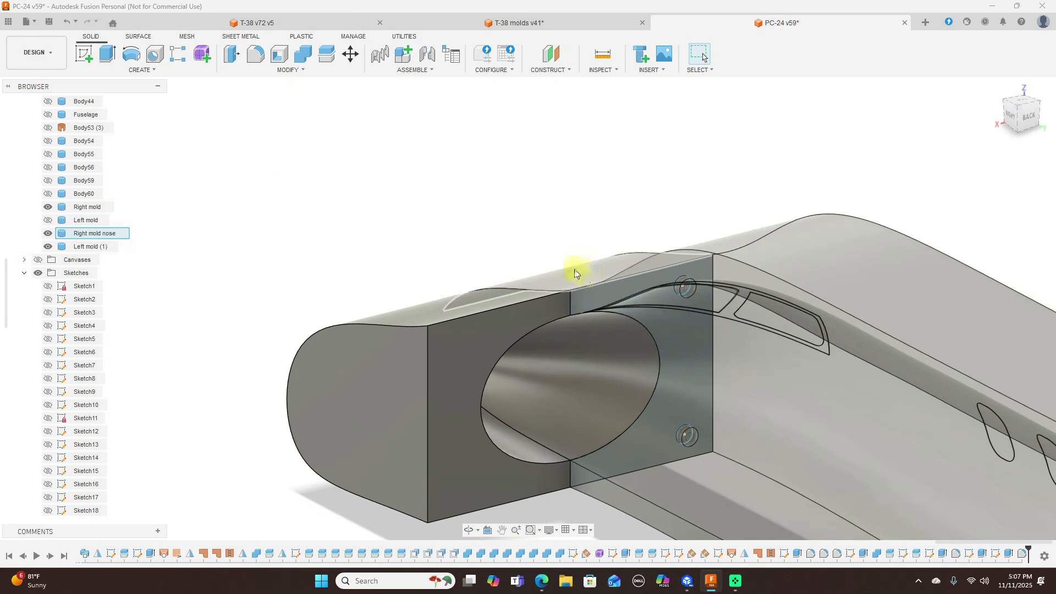
click(48, 233)
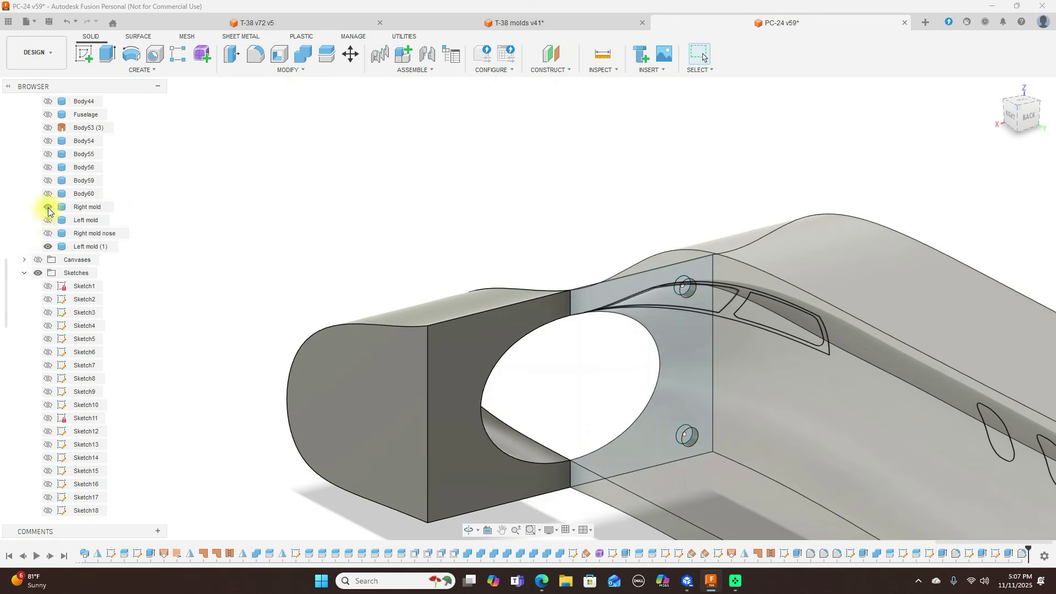
click(48, 206)
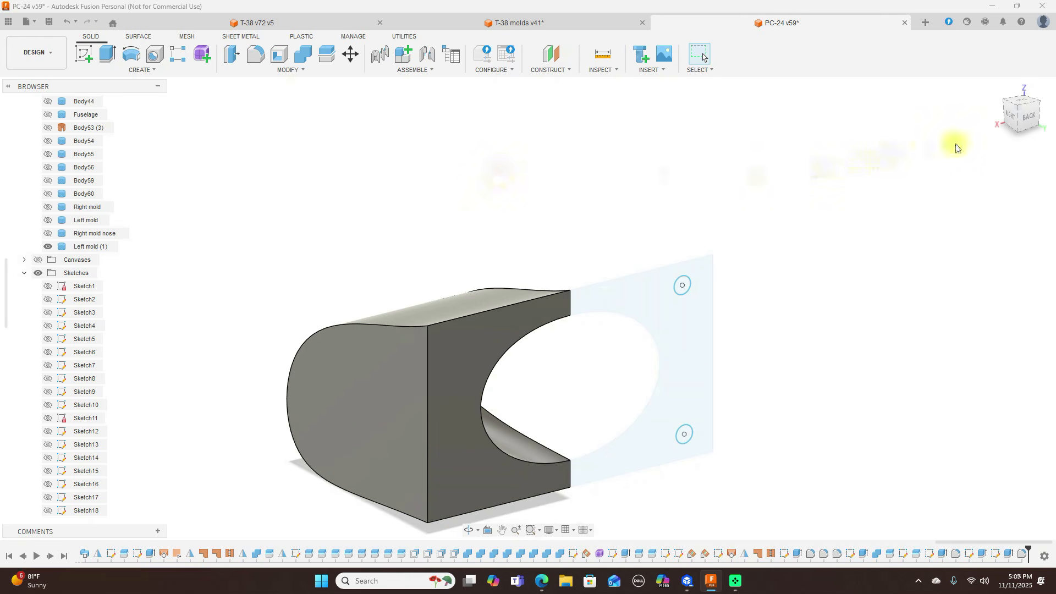
Step: Show Sketch44 with the pin circles on the parting face of Left mold (1)
click(1026, 114)
click(1041, 114)
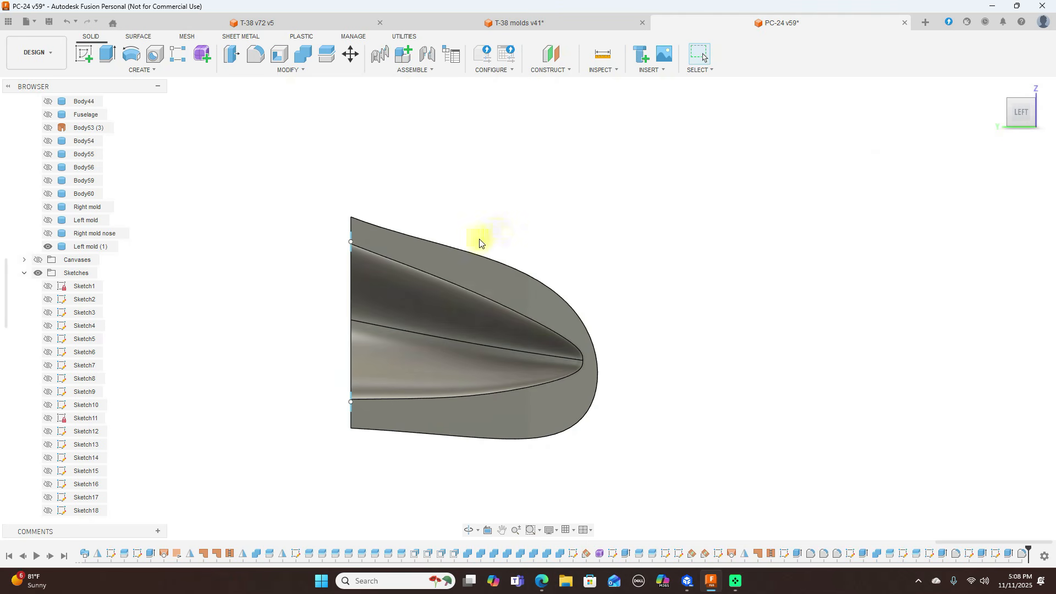
scroll(83, 391, down, 6)
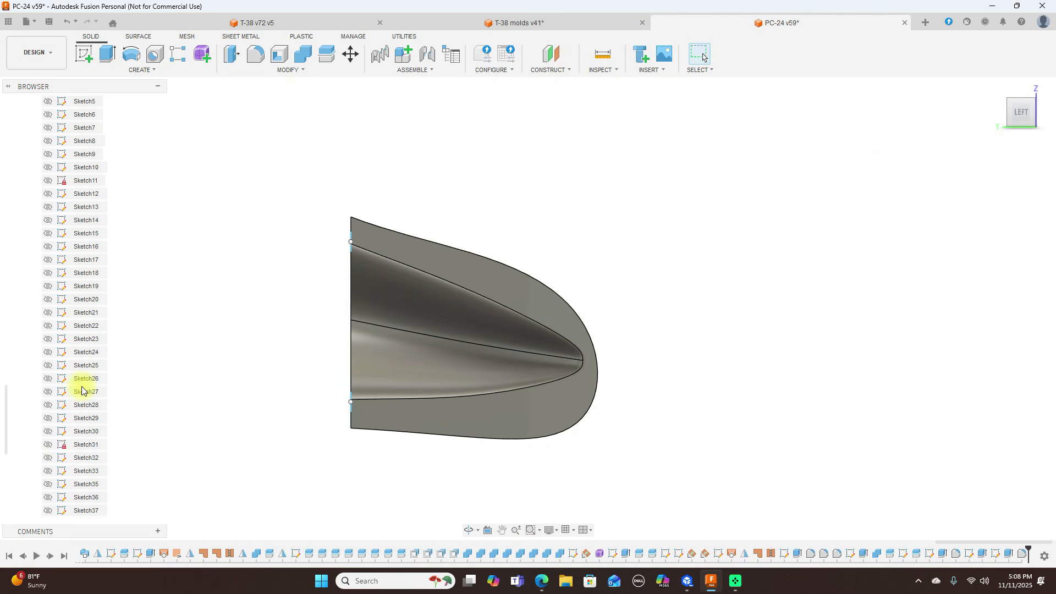
click(49, 498)
scroll(607, 266, up, 3)
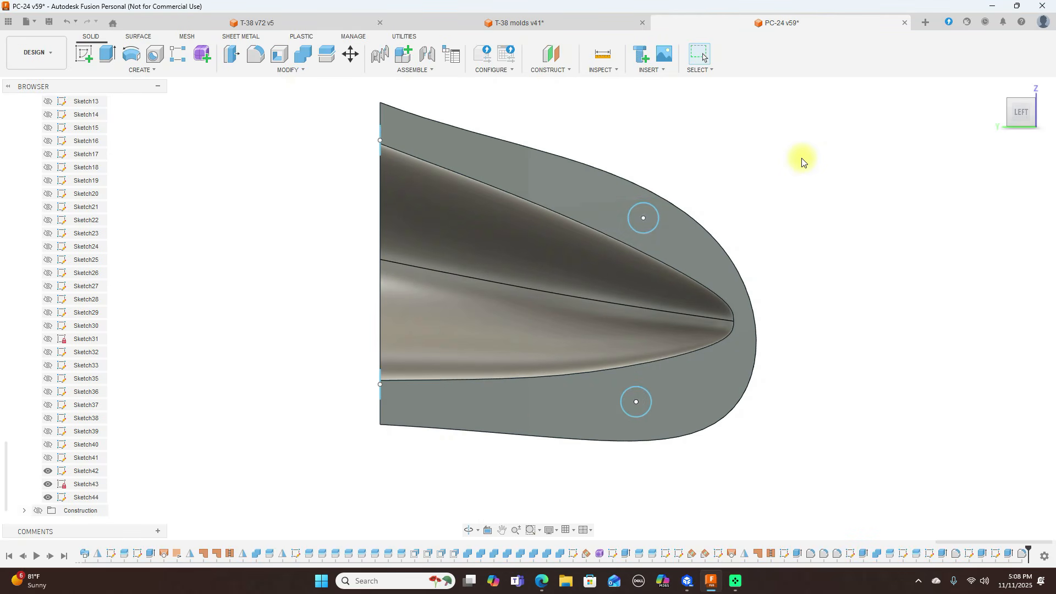
scroll(802, 161, up, 2)
Step: Start an extrusion with the upper inner circle and its thin surrounding clearance ring as profiles
key(e)
scroll(764, 163, up, 10)
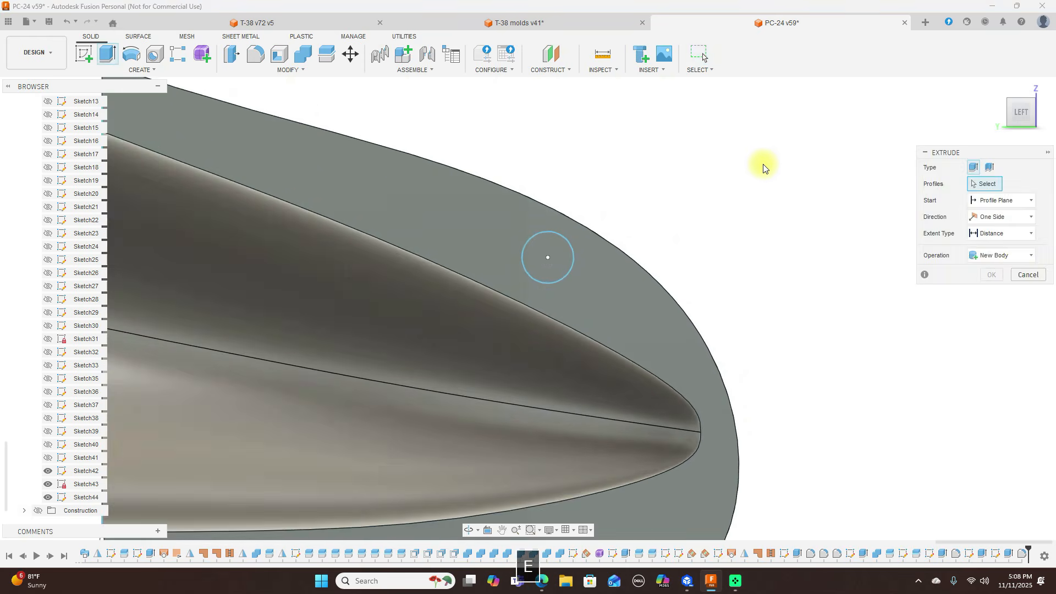
scroll(418, 280, up, 3)
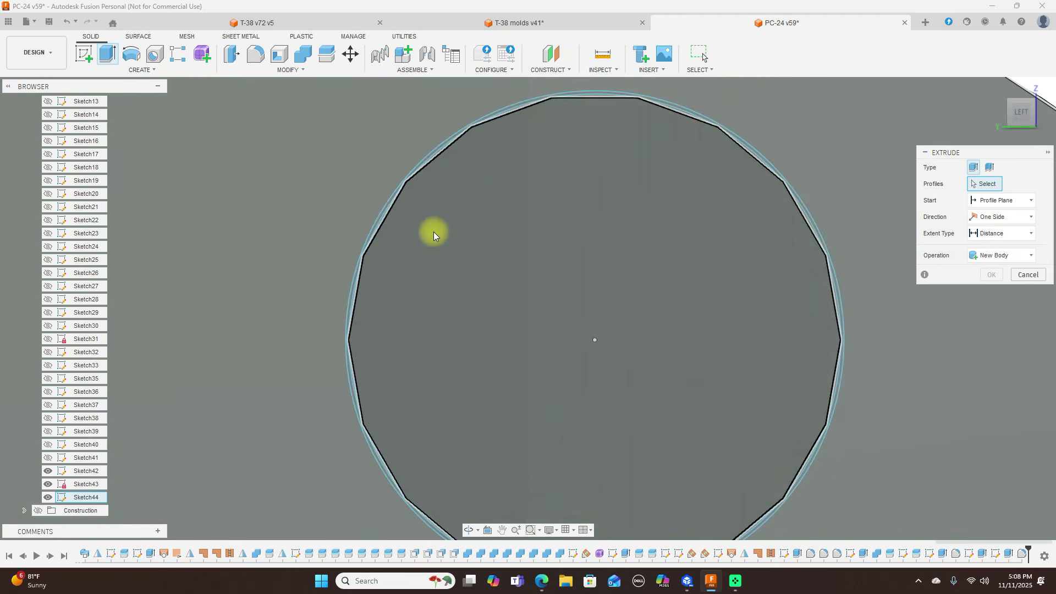
click(439, 216)
scroll(406, 205, up, 4)
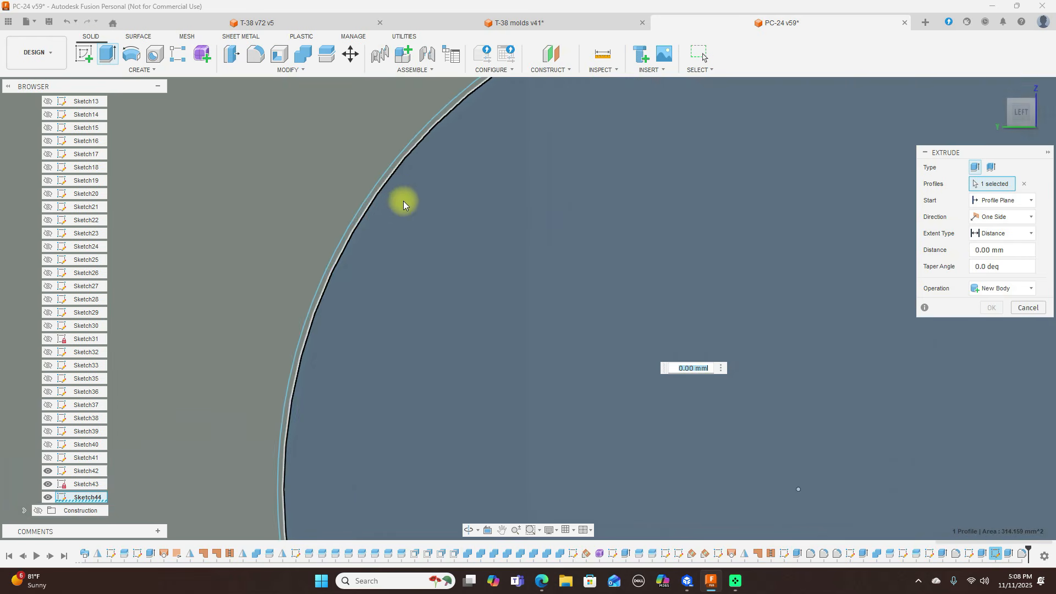
click(377, 179)
scroll(532, 244, down, 10)
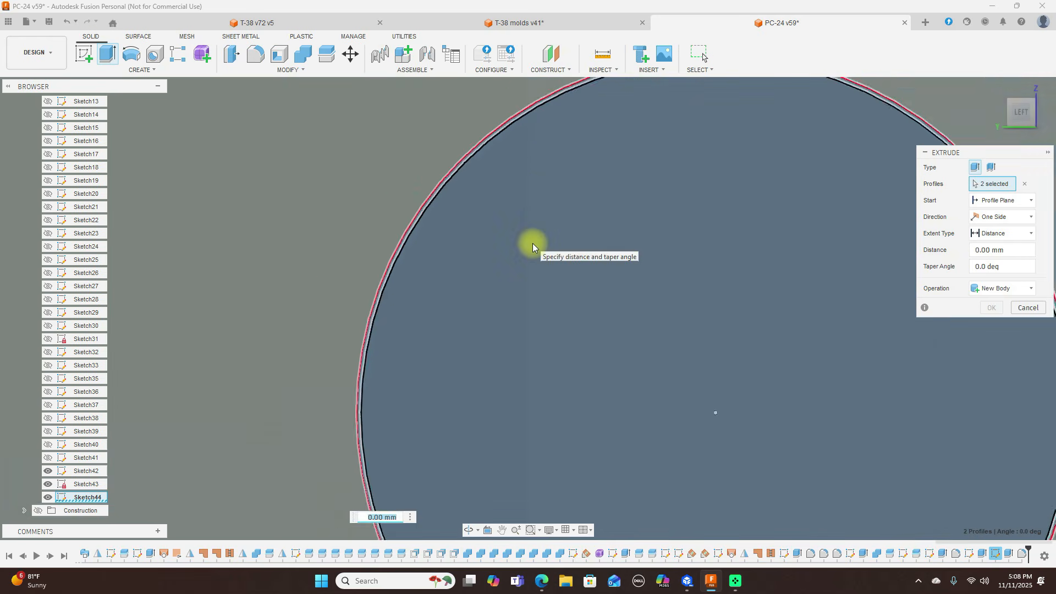
scroll(532, 245, down, 5)
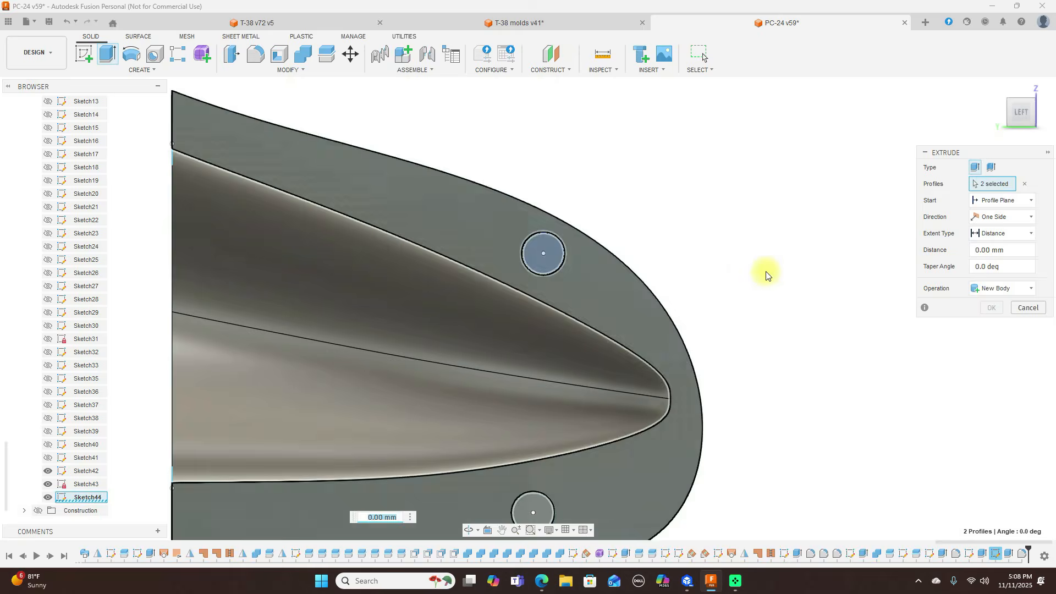
Step: Add the lower pin circle and its thin clearance ring on the parting face to the extrusion profiles
middle_drag(778, 358, 813, 201)
scroll(789, 454, up, 4)
middle_drag(547, 316, 925, 536)
scroll(788, 448, up, 3)
middle_drag(671, 392, 882, 514)
scroll(882, 514, up, 2)
click(360, 119)
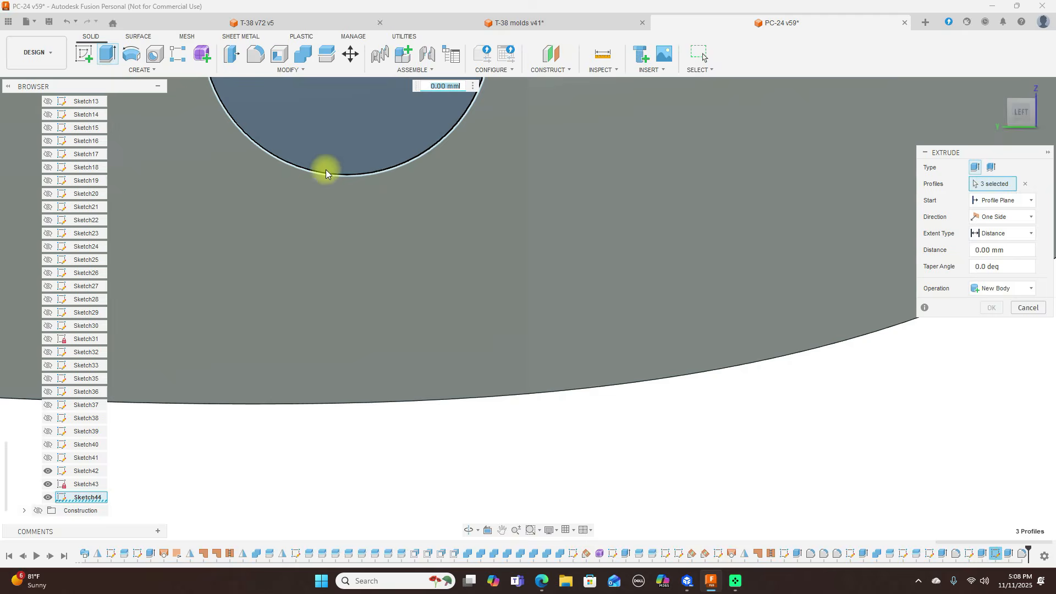
scroll(321, 177, up, 2)
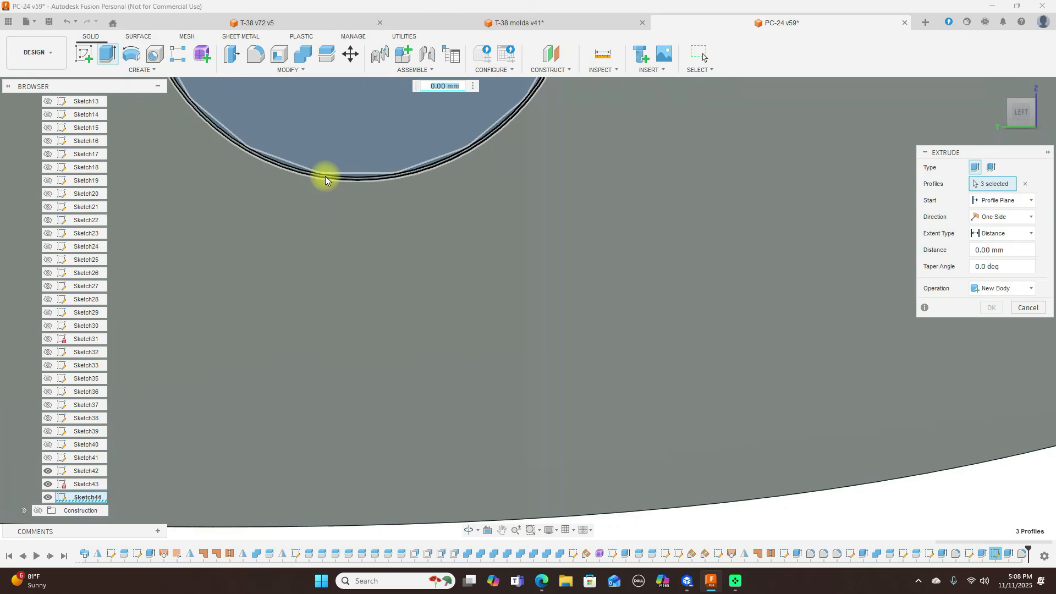
click(325, 176)
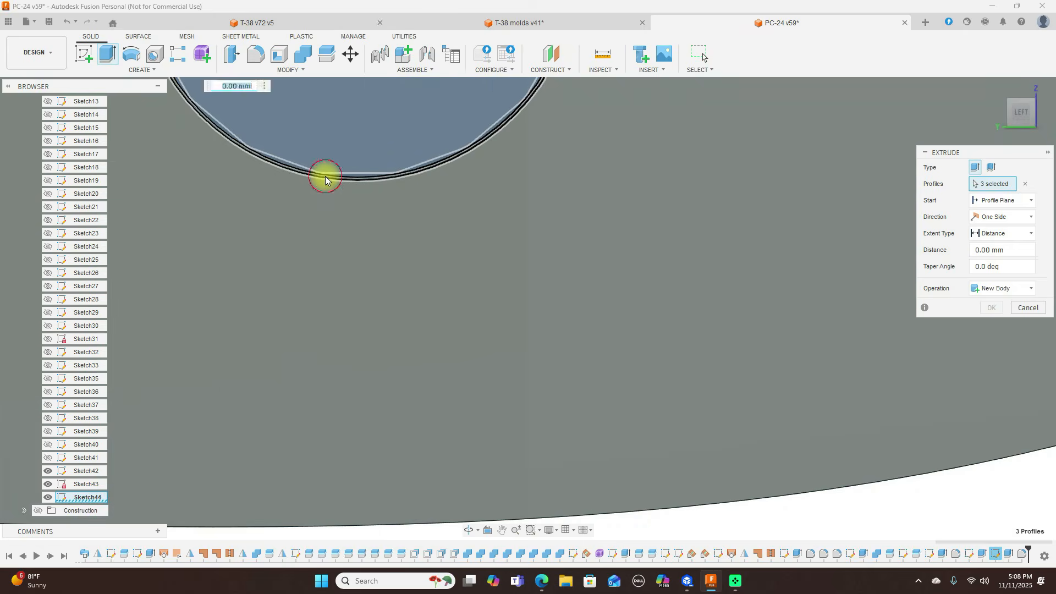
scroll(652, 338, down, 5)
scroll(660, 337, down, 6)
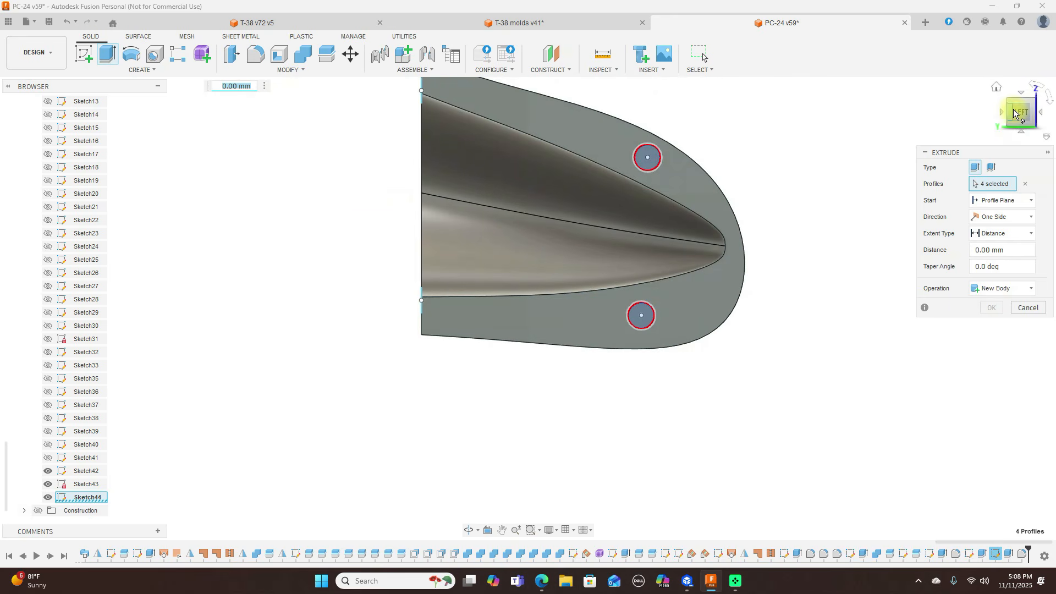
Step: Cut the two pin holes and their clearance rings 20 mm deep into the parting face of Left mold (1)
mouse_move(645, 237)
shift+middle_down()
mouse_move(8, 110)
mouse_move(23, 114)
mouse_move(28, 140)
shift+middle_up()
drag(627, 309, 608, 302)
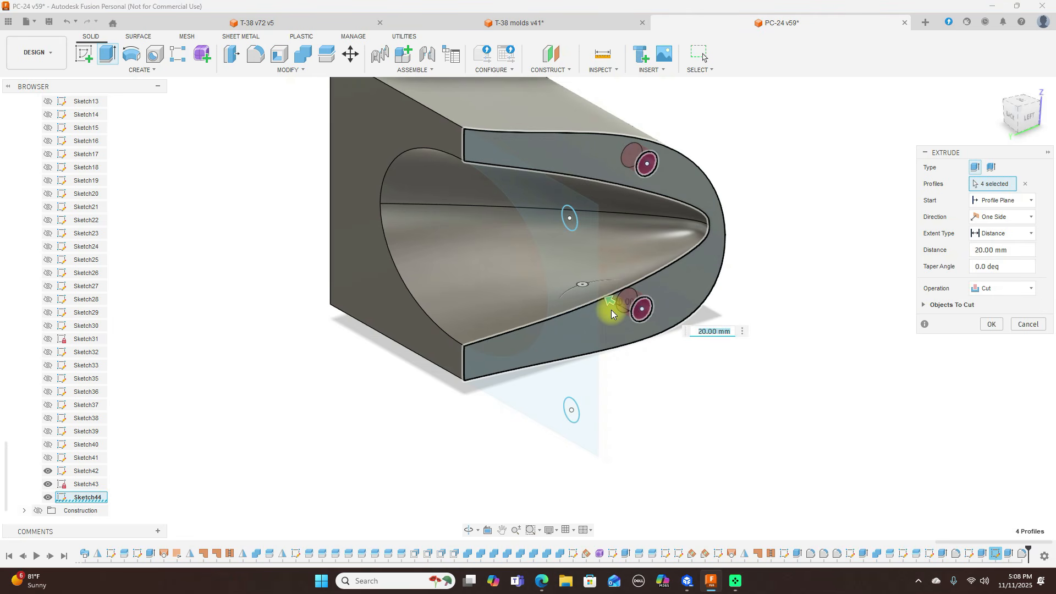
text(20)
key(Return)
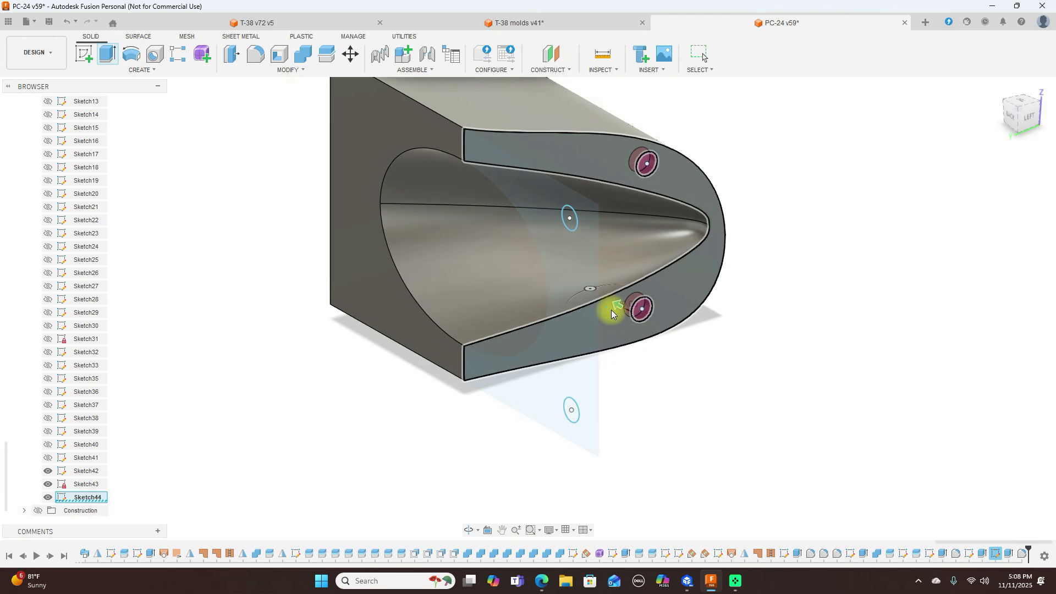
Step: Hide the whole Sketches folder so only the Left mold (1) body remains displayed
mouse_move(1039, 117)
mouse_down()
mouse_move(913, 113)
mouse_move(894, 102)
mouse_move(924, 121)
mouse_up()
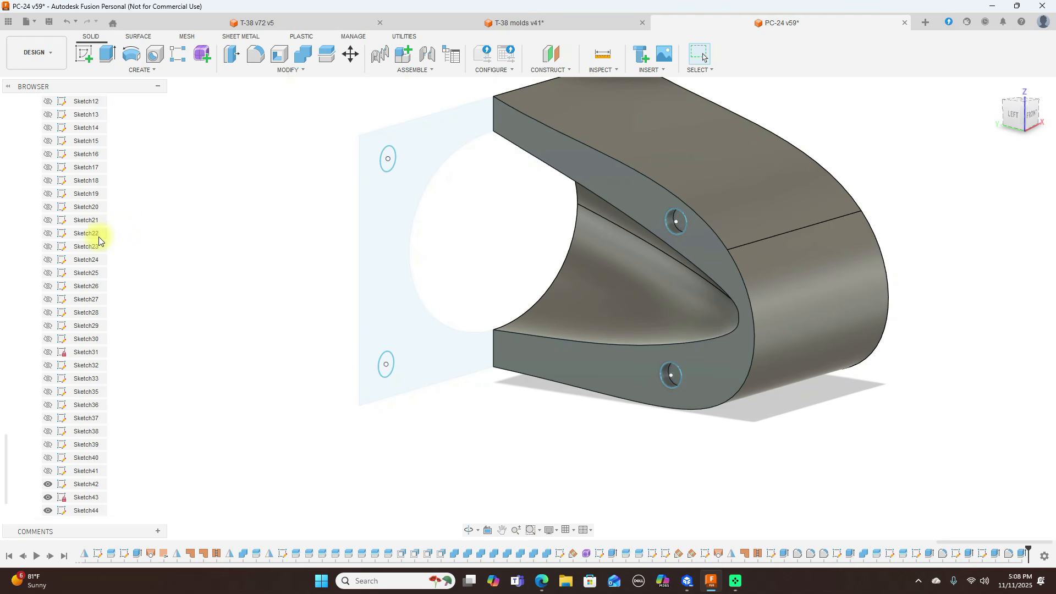
scroll(75, 236, up, 5)
scroll(66, 230, up, 3)
click(41, 233)
scroll(368, 223, up, 1)
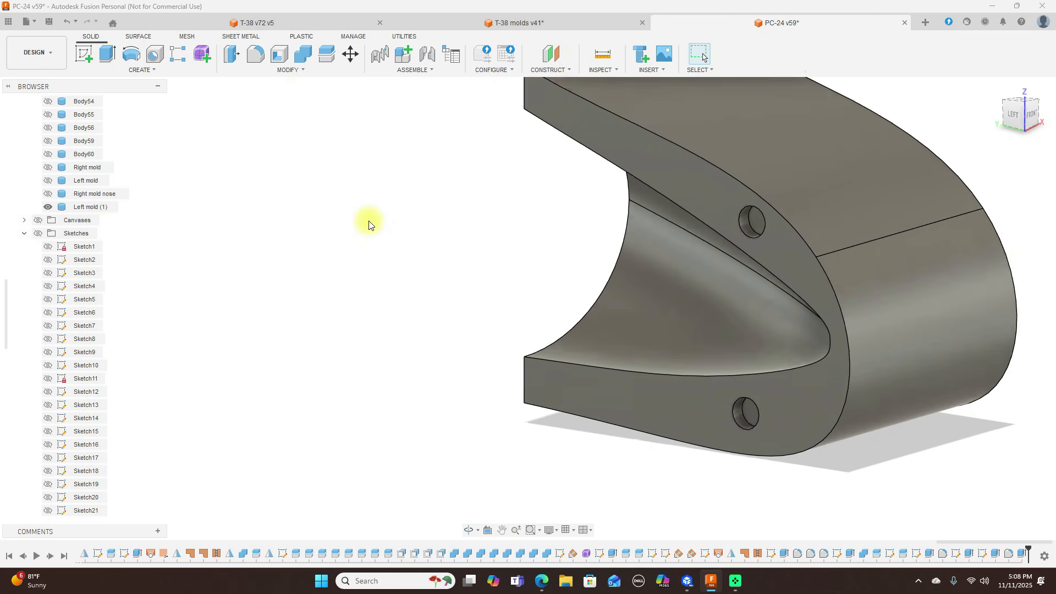
click(261, 55)
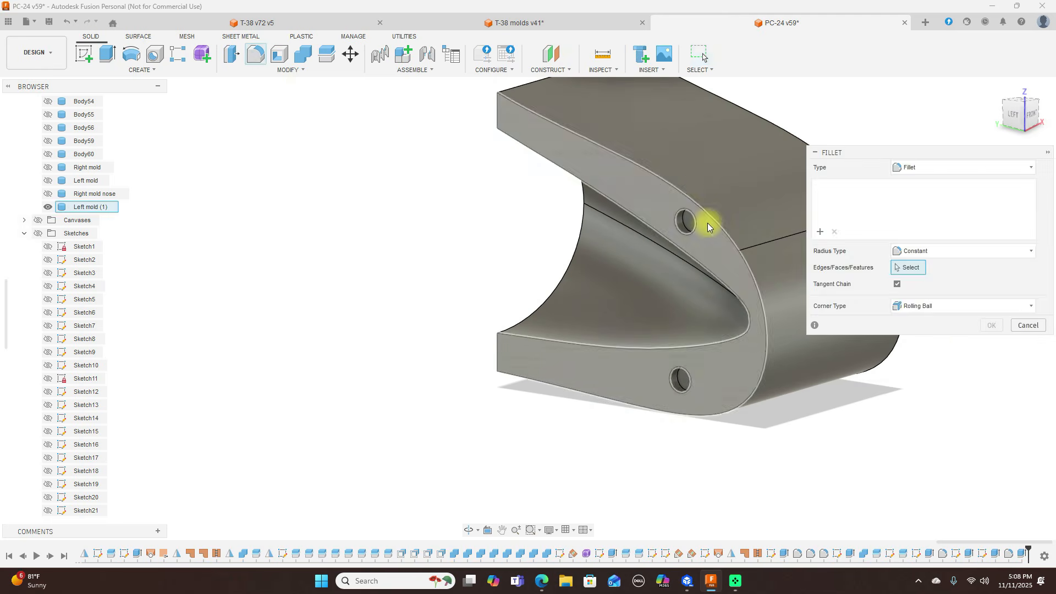
scroll(707, 223, up, 2)
click(680, 208)
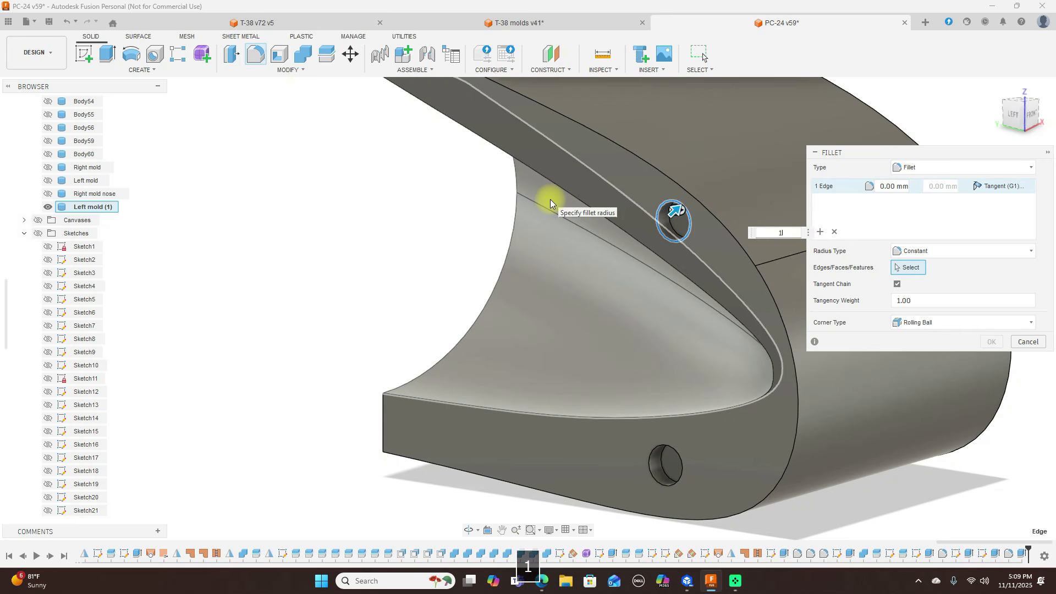
text(1)
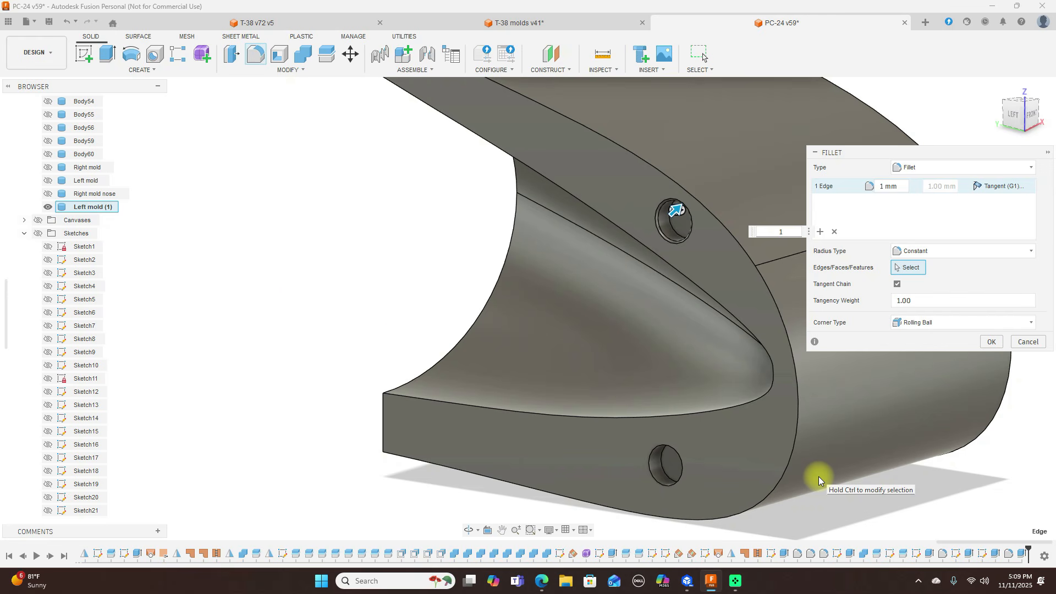
click(677, 450)
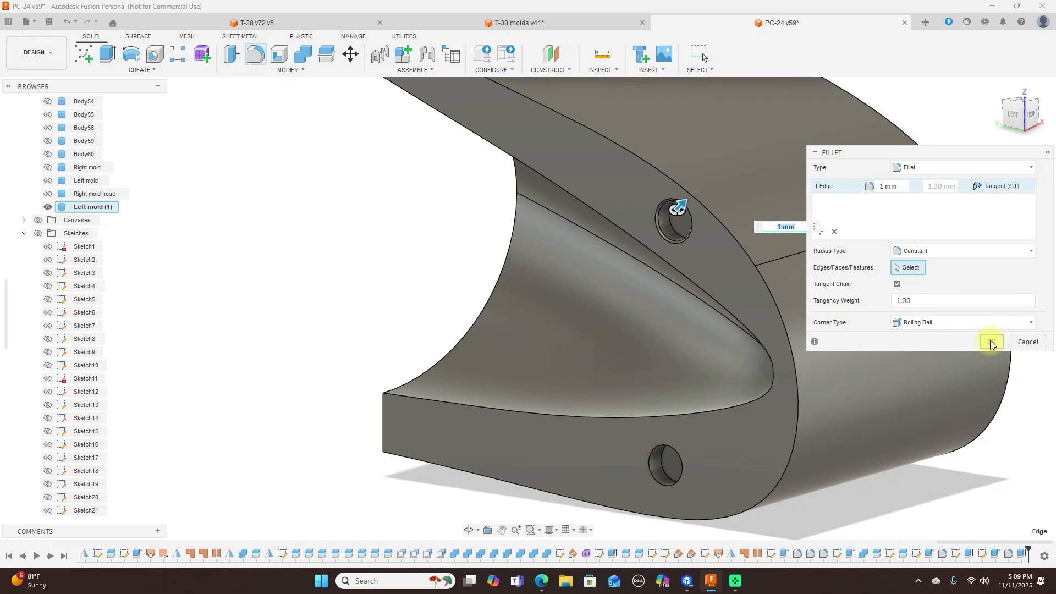
click(1028, 342)
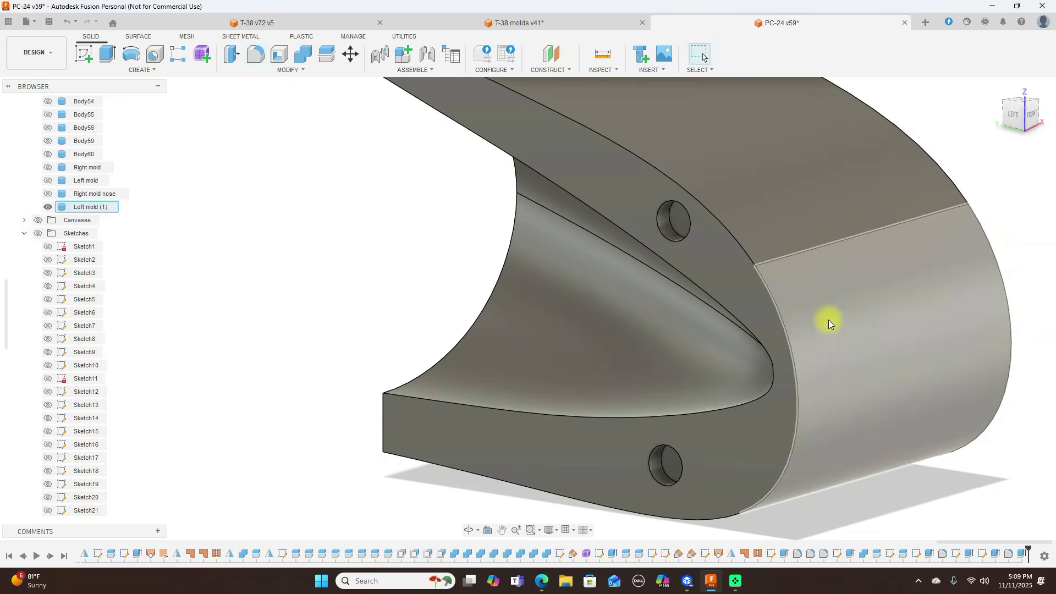
Step: Fillet the outer rims of the upper and lower pin holes in Left mold (1) with 1 mm radii, using a separate fillet for each
scroll(439, 278, up, 3)
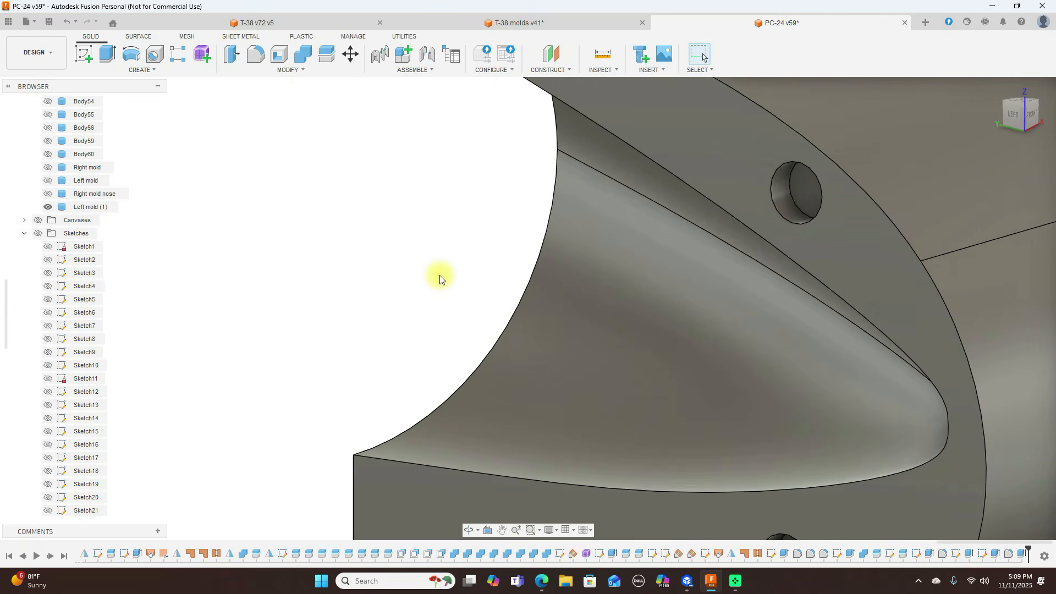
scroll(440, 279, down, 3)
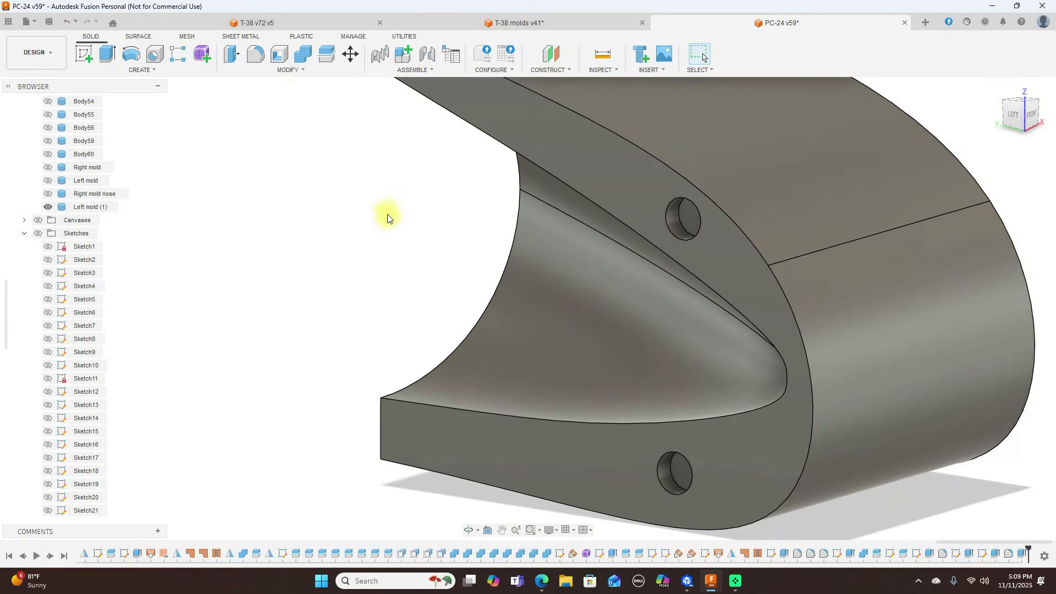
click(258, 56)
click(675, 199)
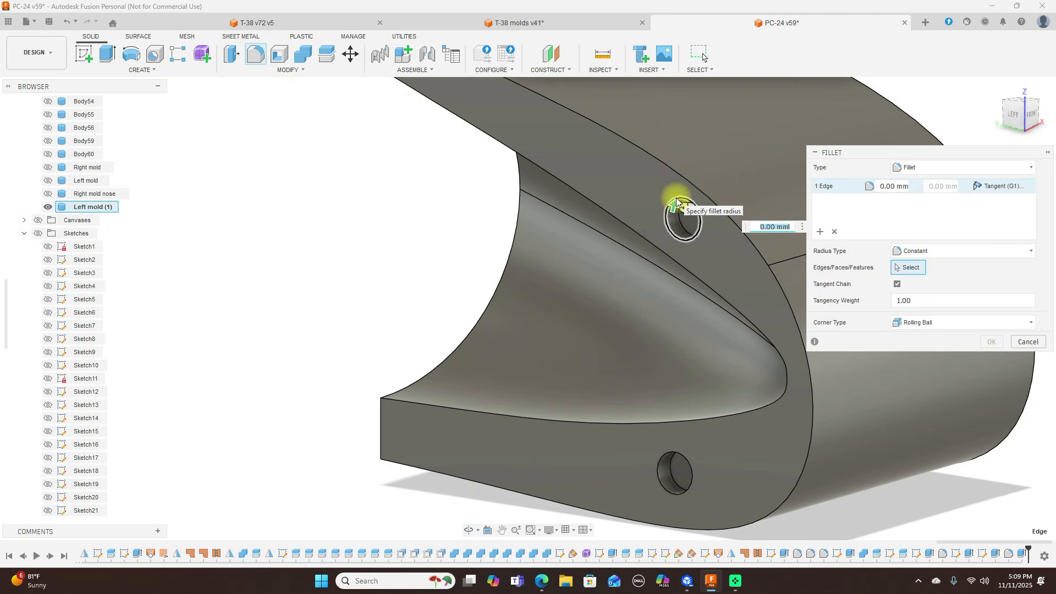
text(1)
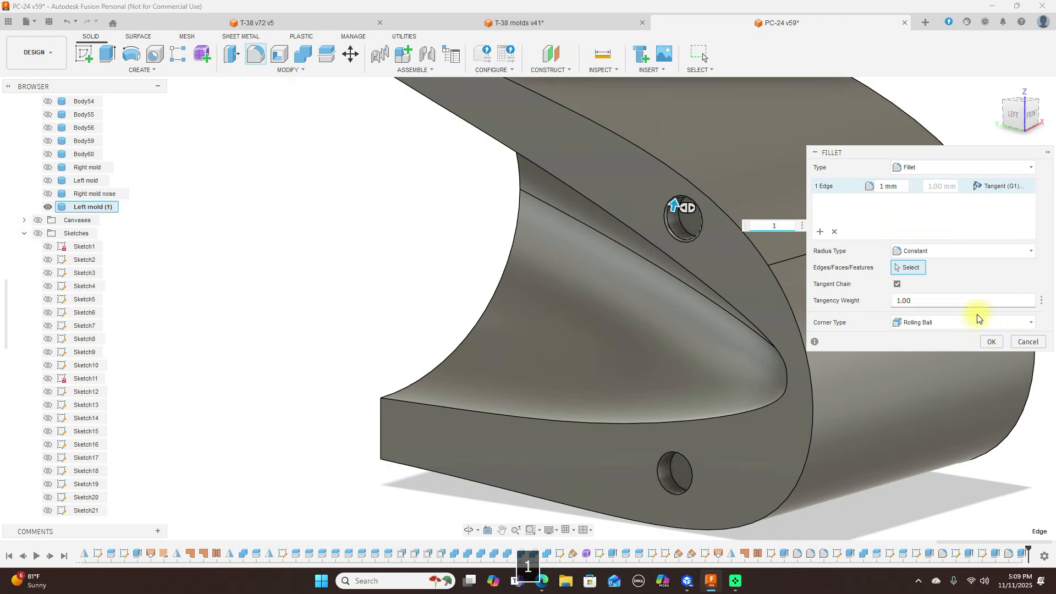
click(988, 344)
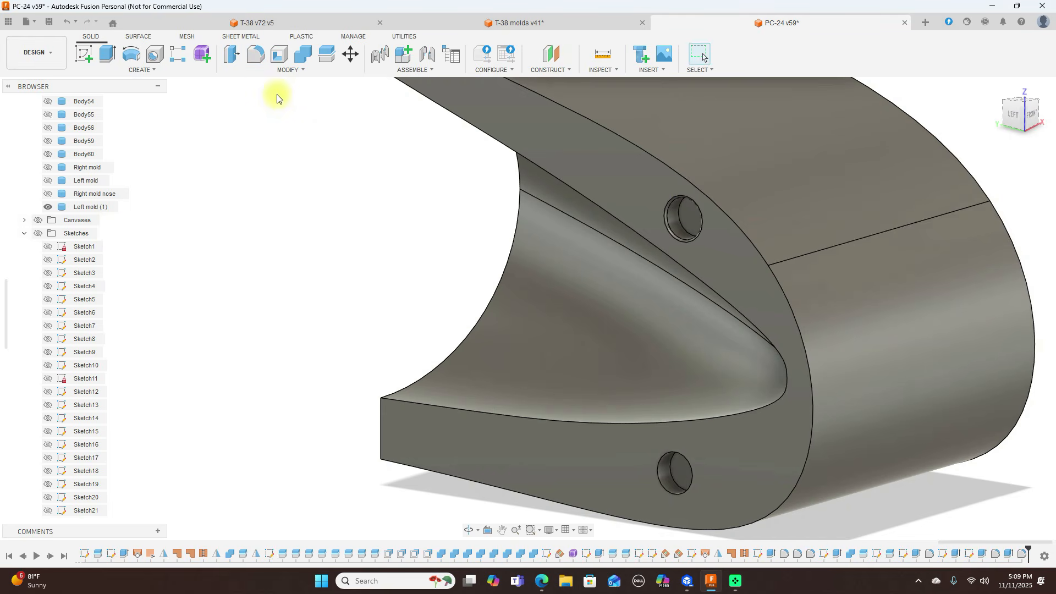
click(257, 57)
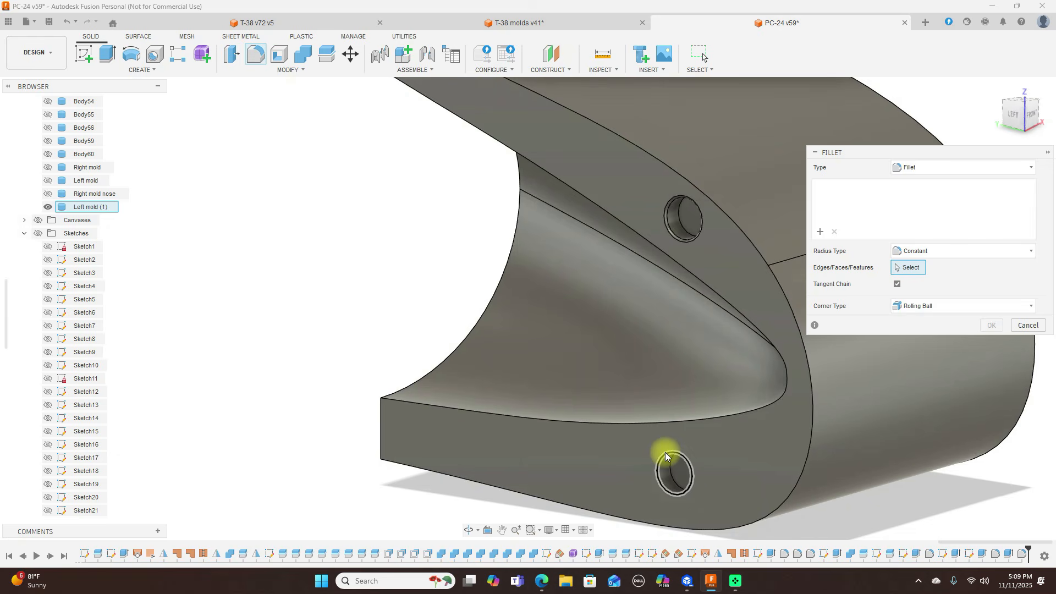
click(665, 453)
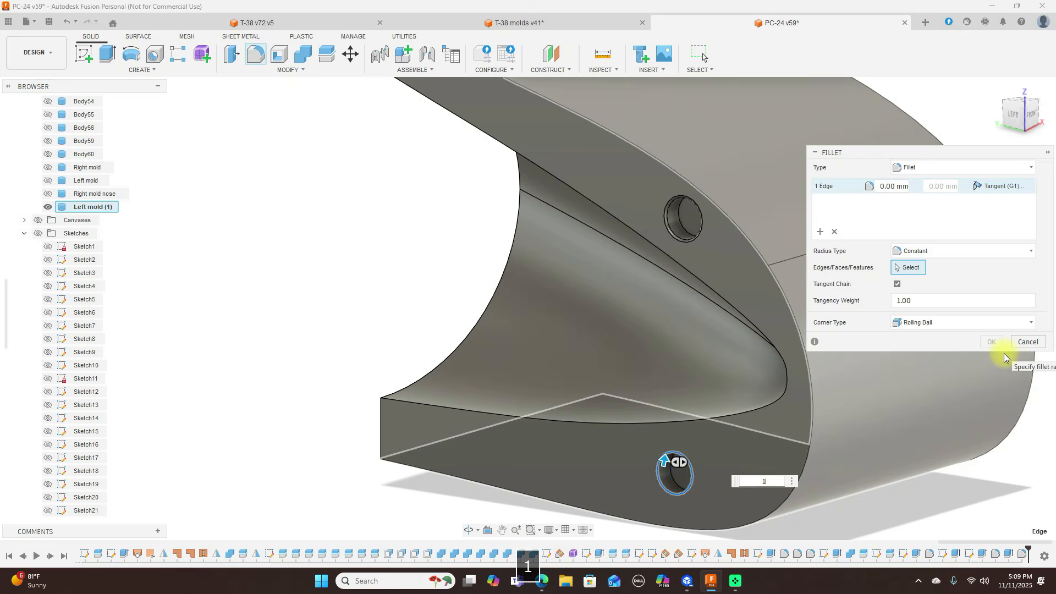
click(996, 347)
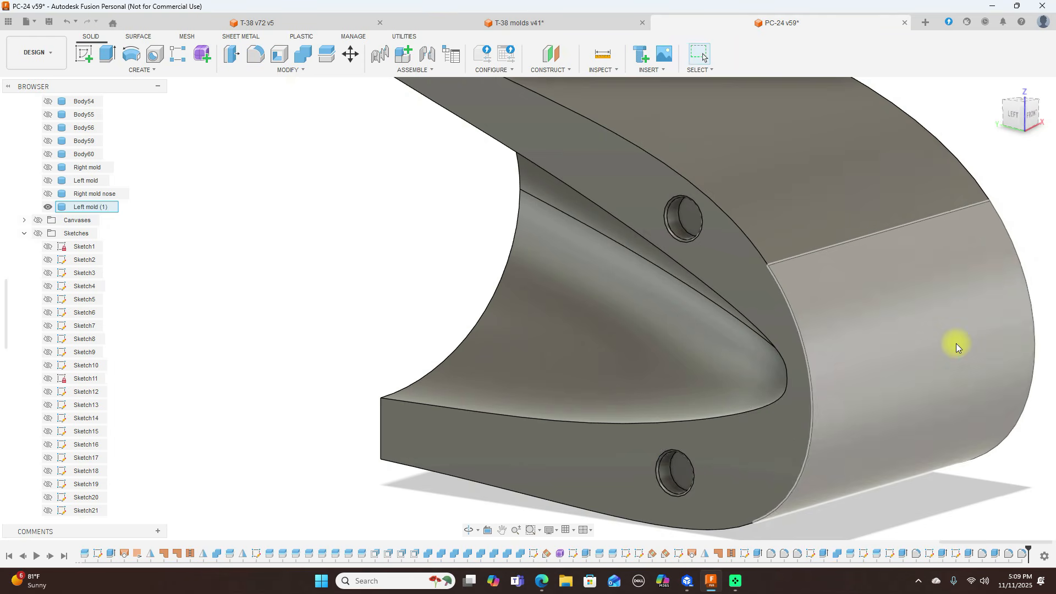
Step: Show the Right mold nose body and set its opacity to 70%
scroll(955, 345, down, 5)
mouse_move(1004, 116)
mouse_down()
mouse_move(32, 126)
mouse_move(95, 115)
mouse_up()
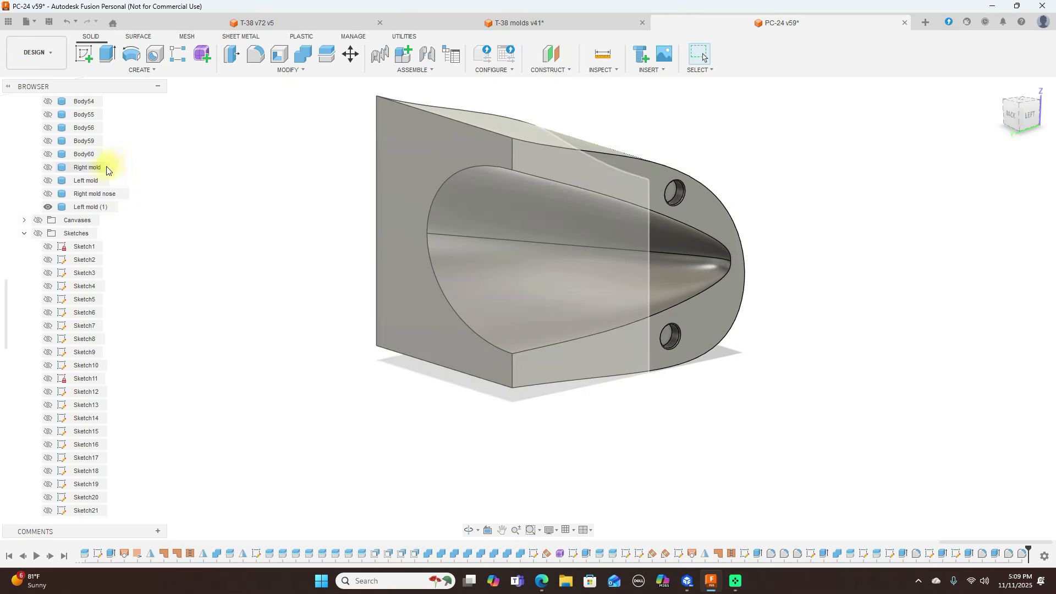
click(49, 193)
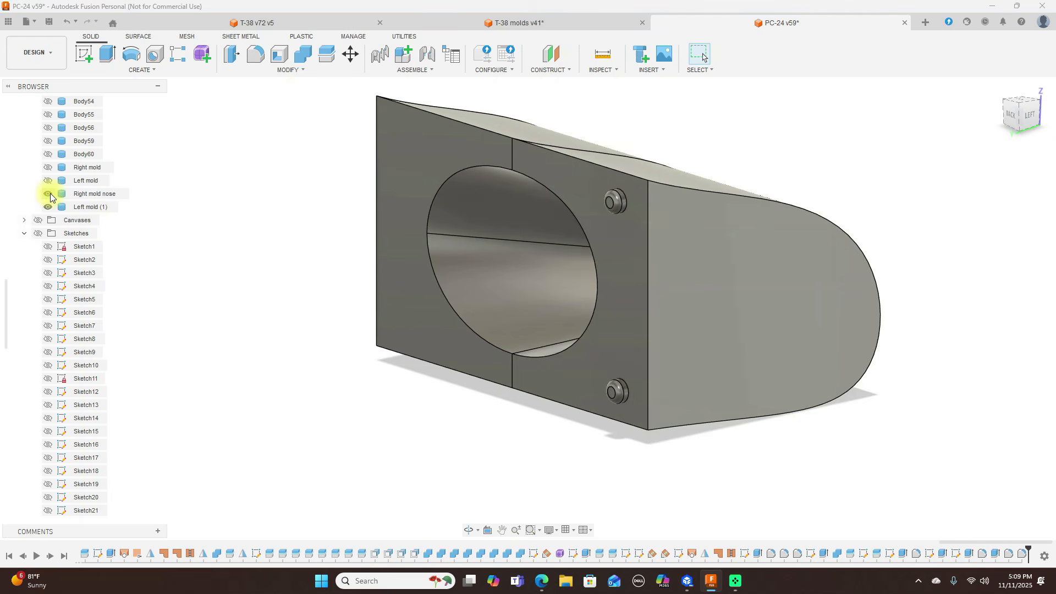
click(49, 193)
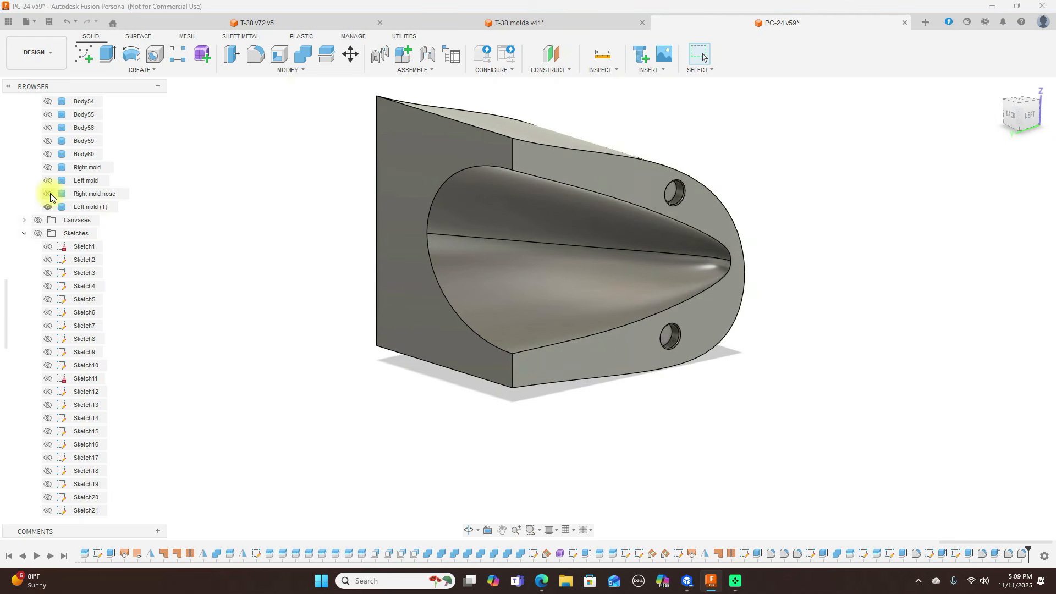
click(49, 193)
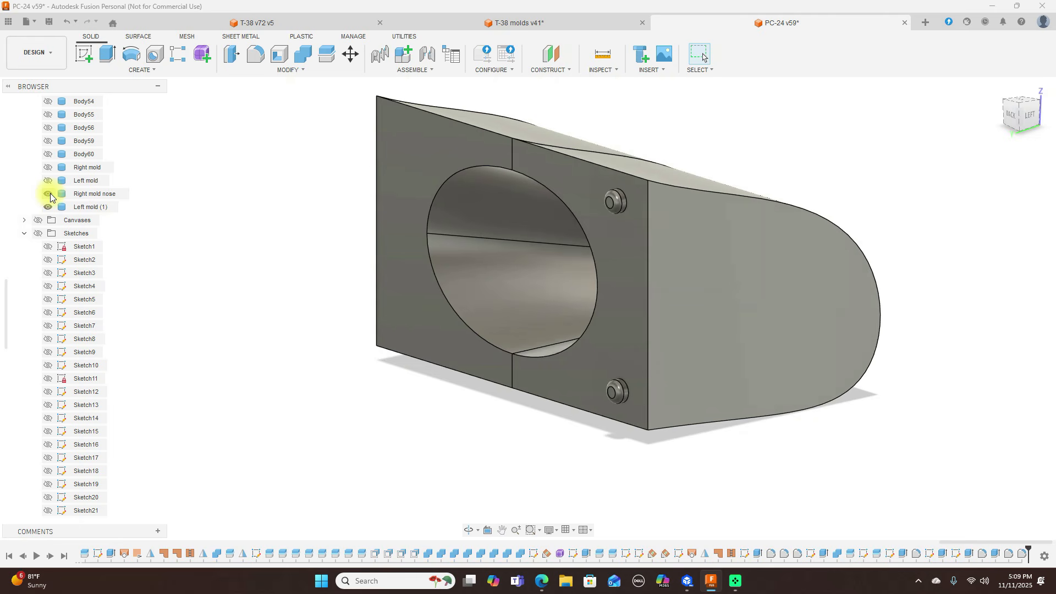
right_click(110, 194)
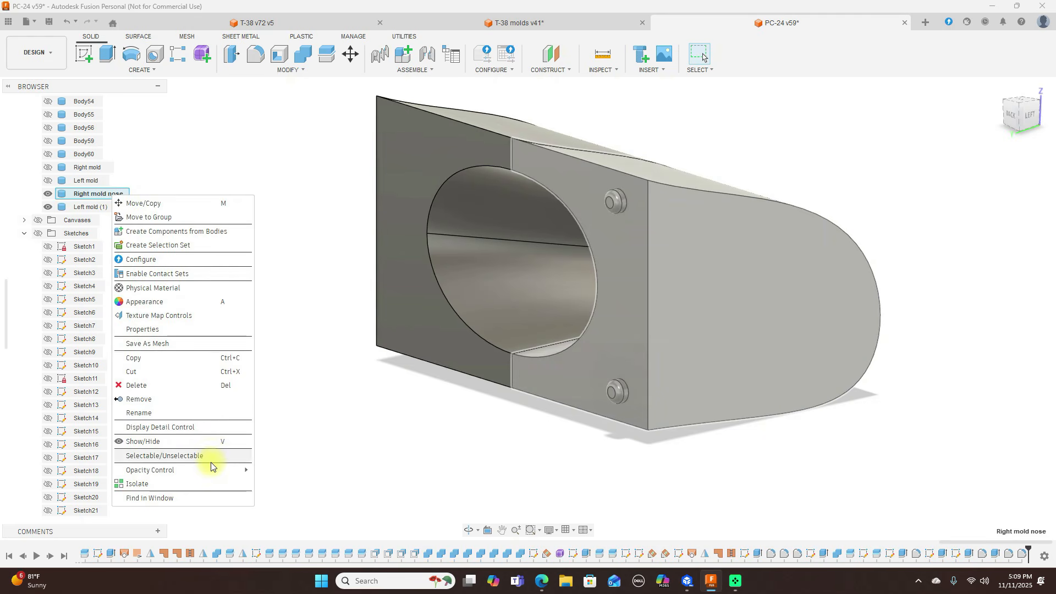
mouse_move(214, 471)
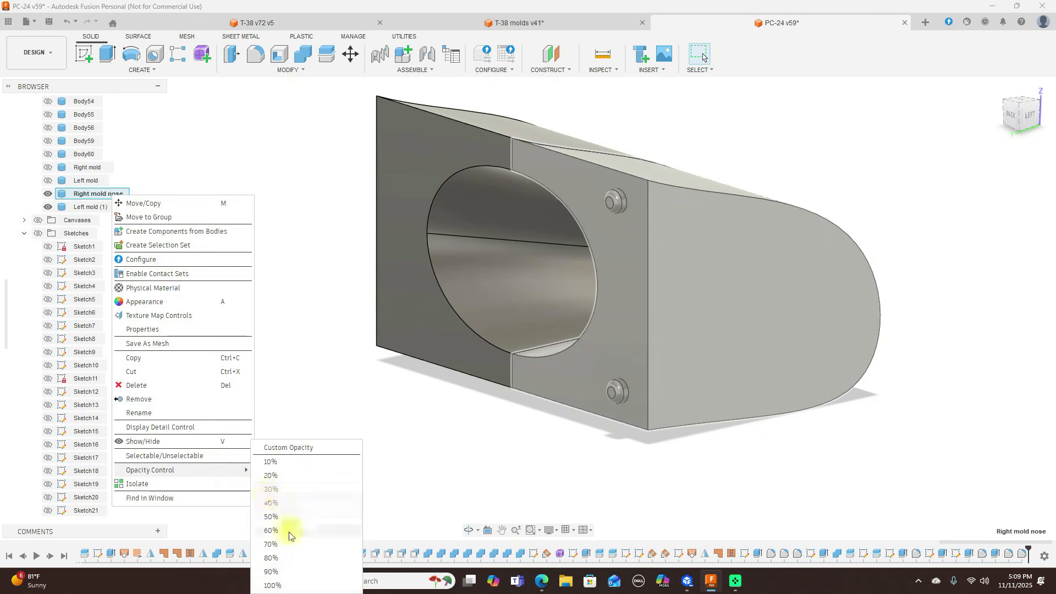
click(283, 545)
click(862, 484)
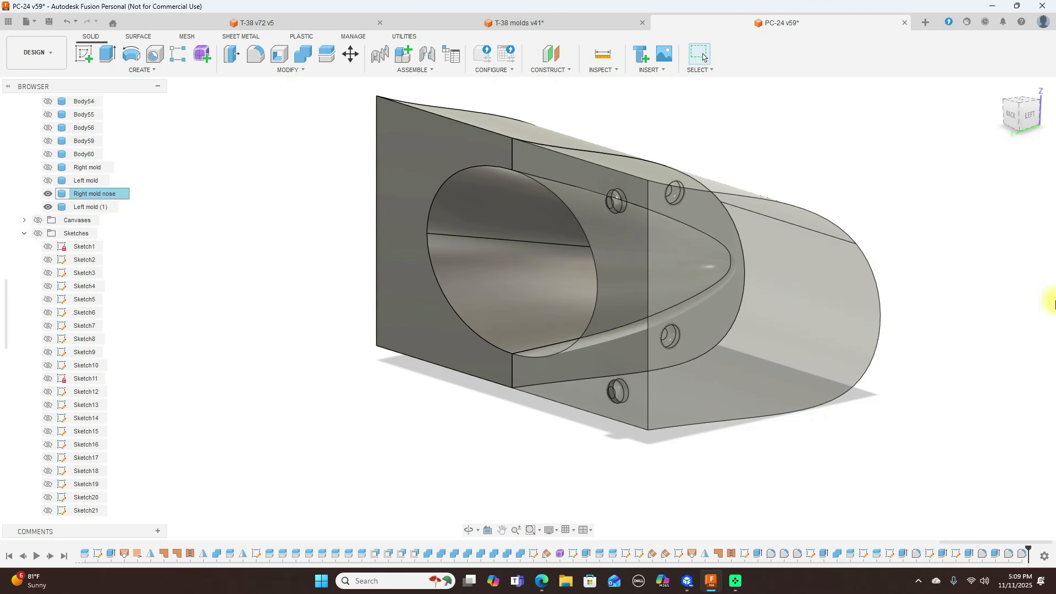
Step: Start a new sketch on the flat back face of the Right mold nose body
shift+middle_drag(528, 308, 1019, 109)
scroll(622, 280, down, 4)
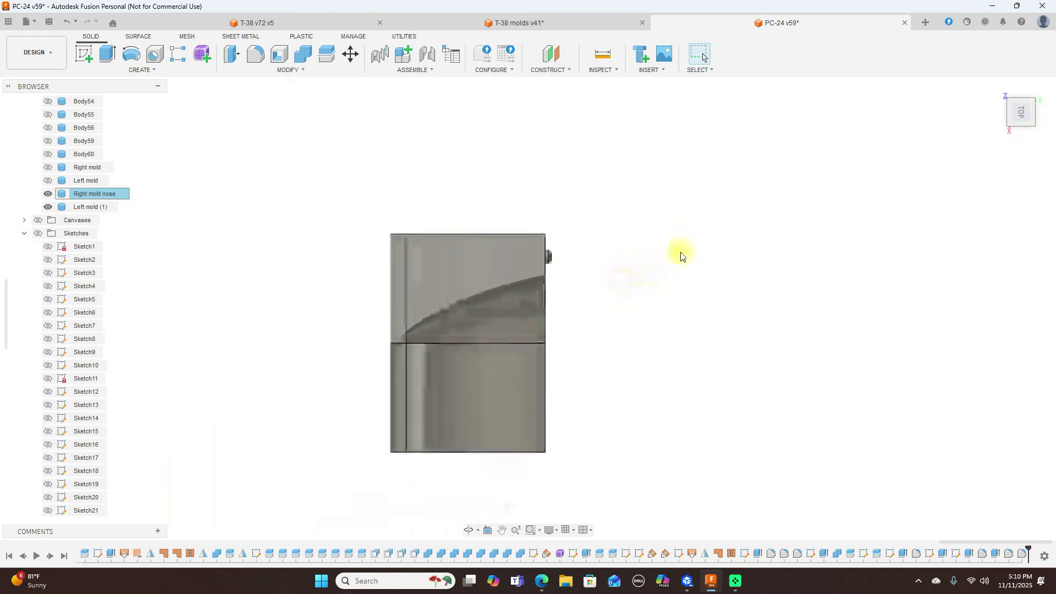
click(1013, 117)
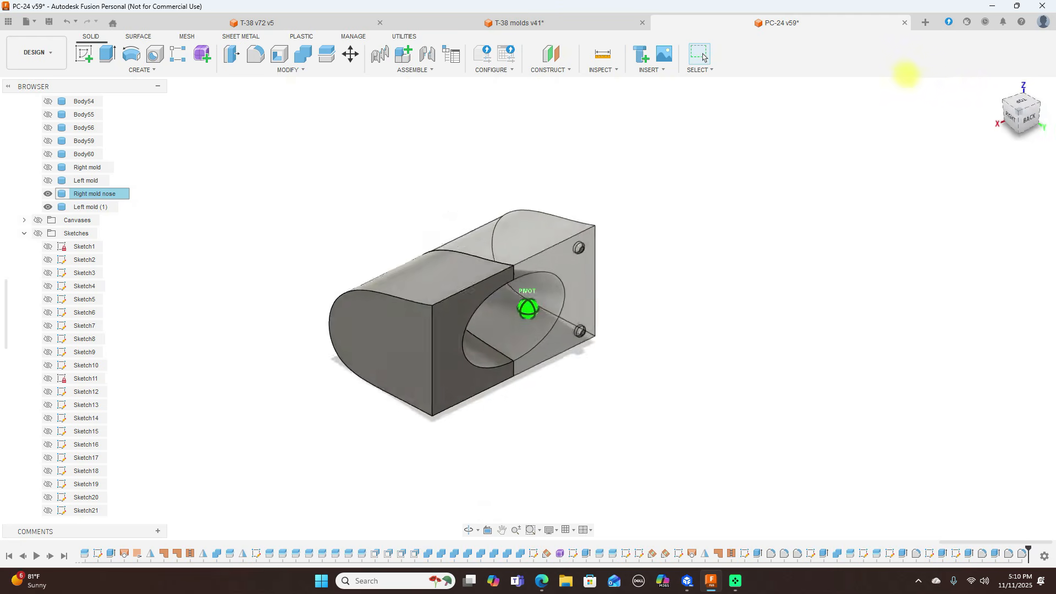
mouse_move(849, 54)
shift+middle_down()
mouse_move(848, 40)
mouse_move(848, 101)
mouse_move(1021, 124)
shift+middle_up()
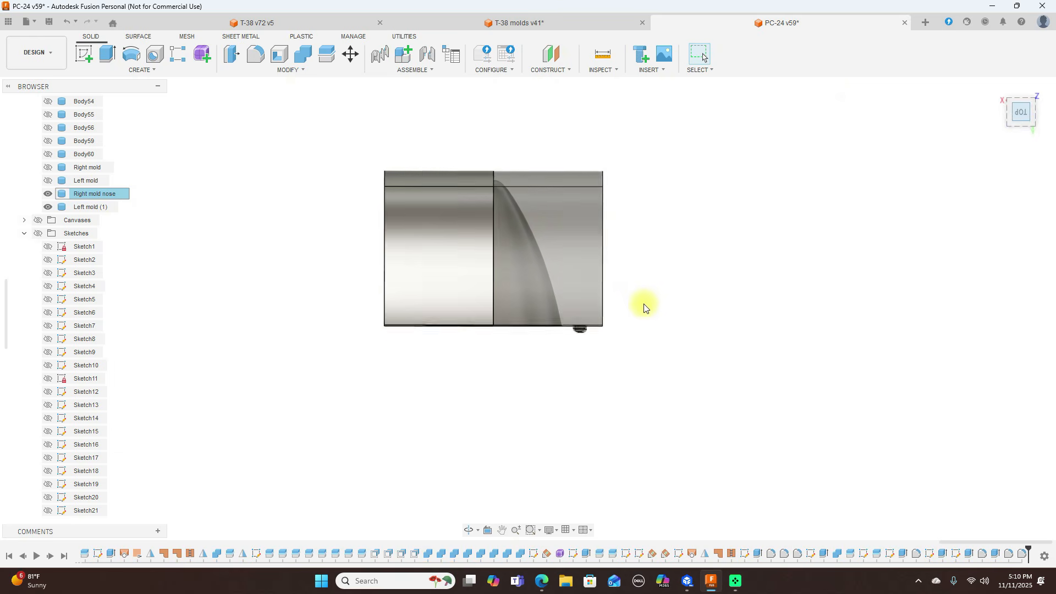
scroll(641, 302, up, 2)
mouse_move(1023, 127)
mouse_down()
mouse_move(1018, 91)
mouse_move(1023, 122)
mouse_up()
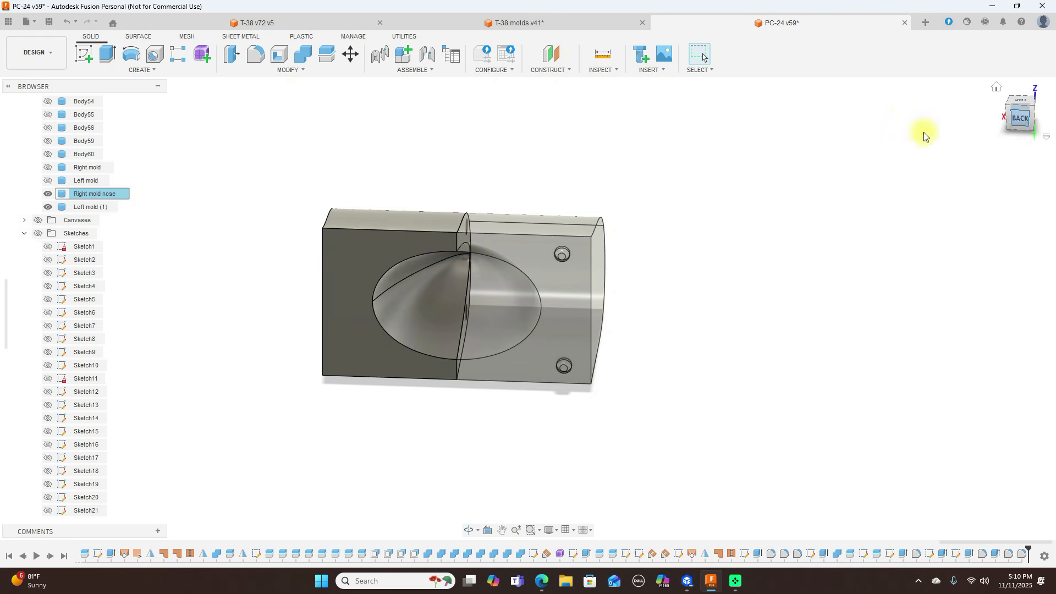
click(525, 224)
click(84, 53)
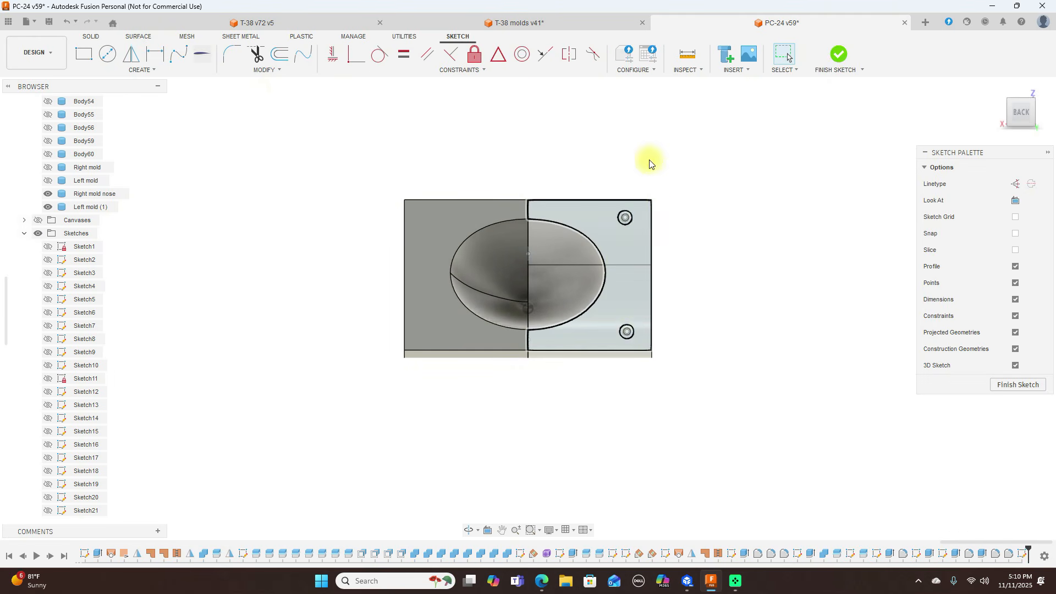
scroll(639, 276, up, 2)
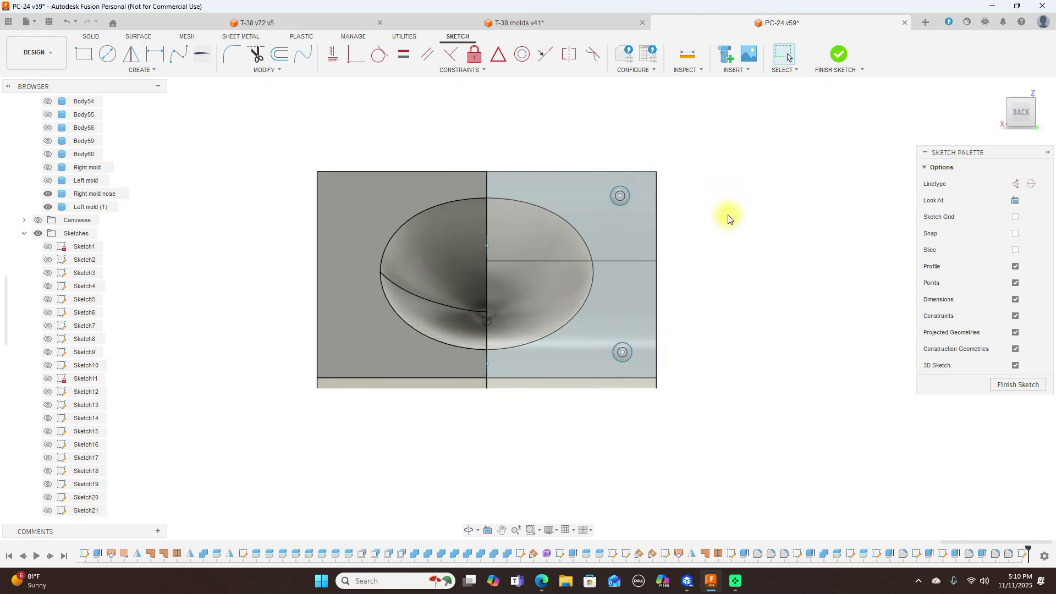
Step: Draw a closed fit-point spline around the elliptical cavity opening, spanning both mold halves and passing inside the two alignment pins
click(181, 55)
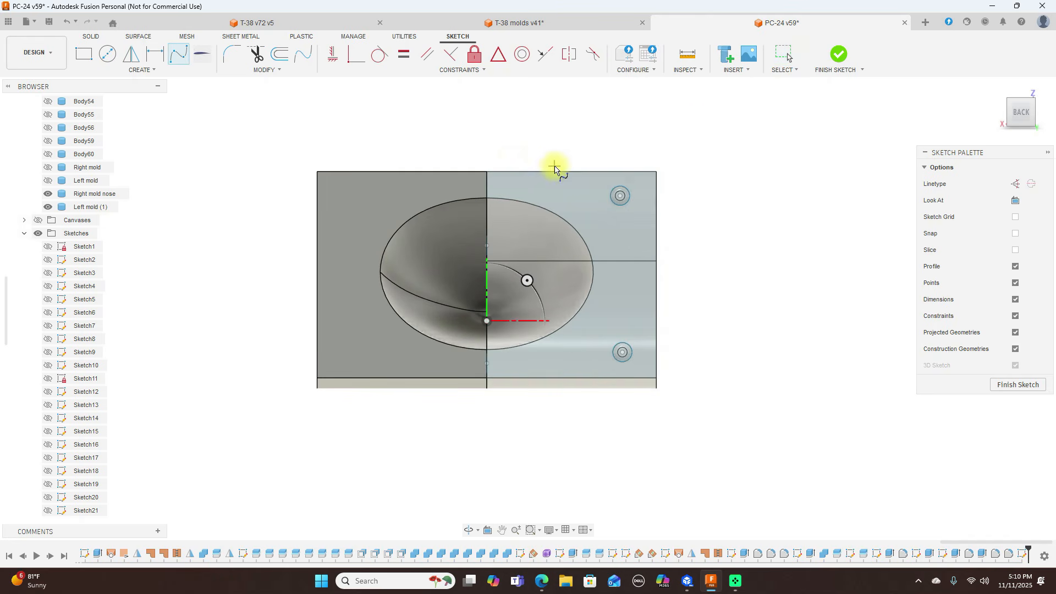
click(541, 163)
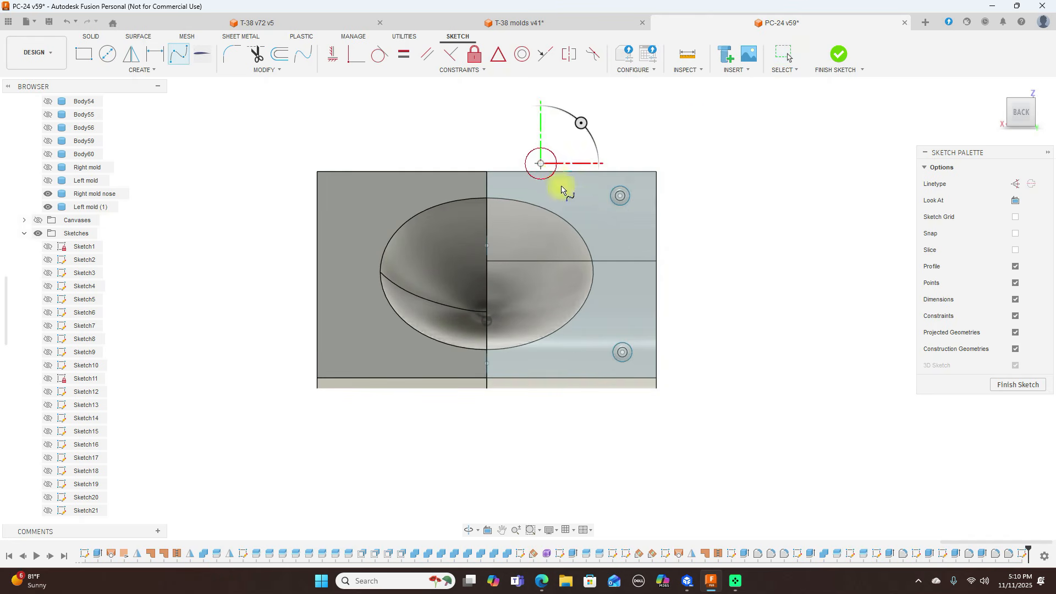
click(592, 215)
click(610, 279)
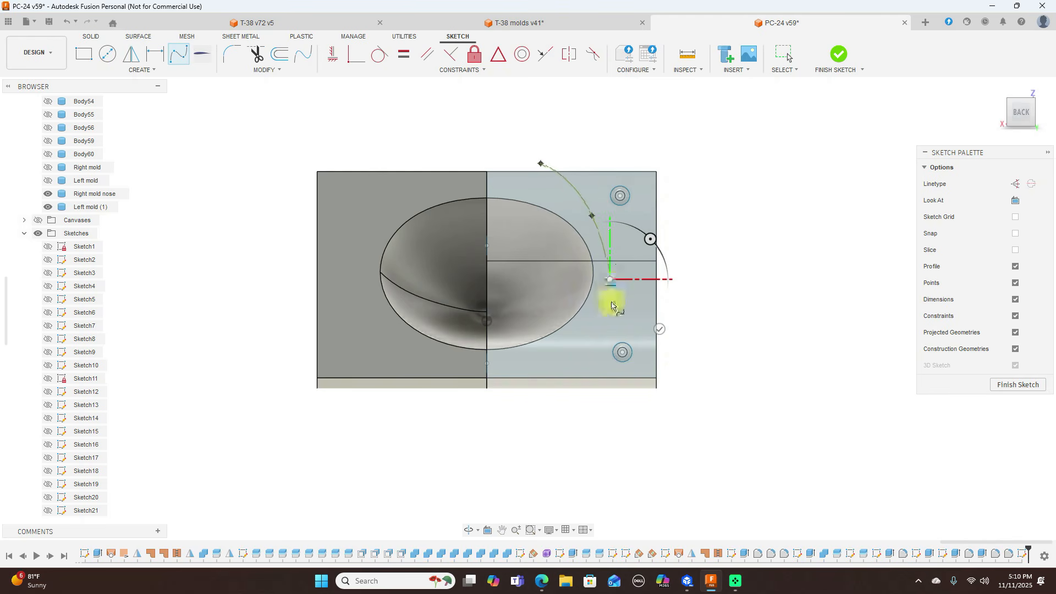
click(578, 336)
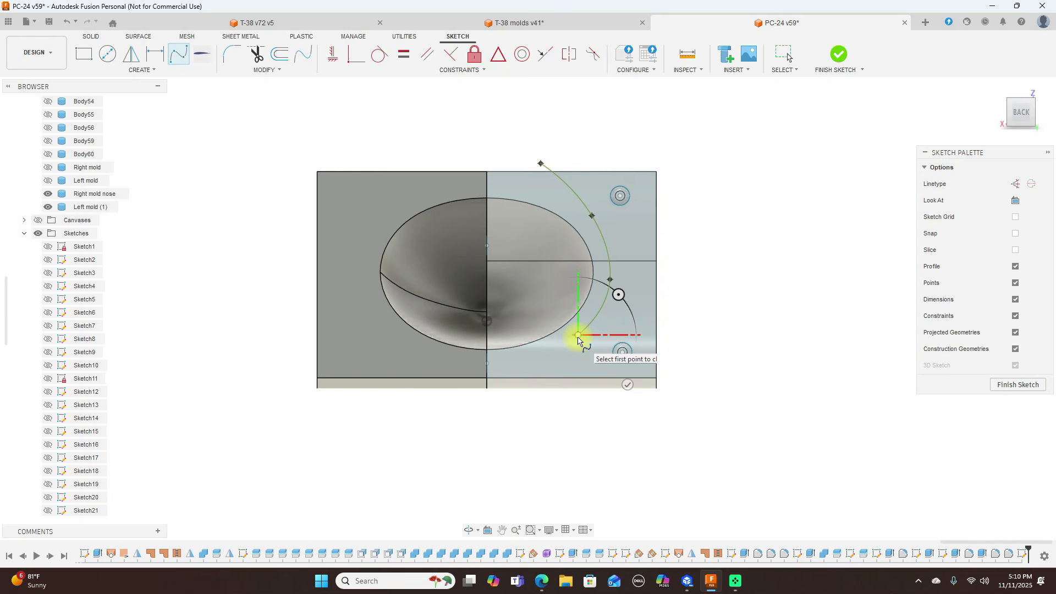
click(486, 366)
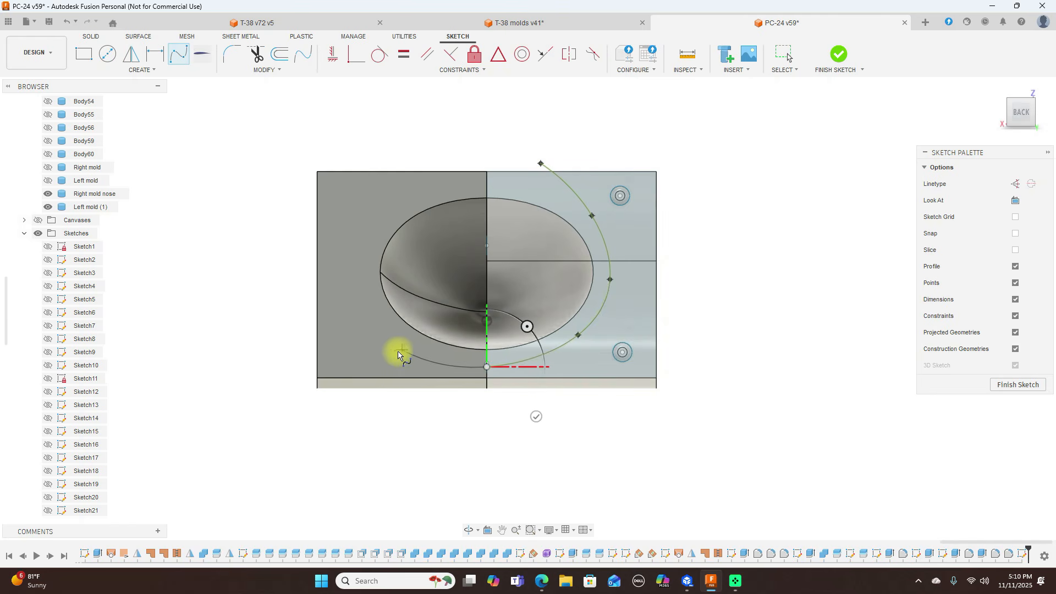
click(397, 352)
click(366, 290)
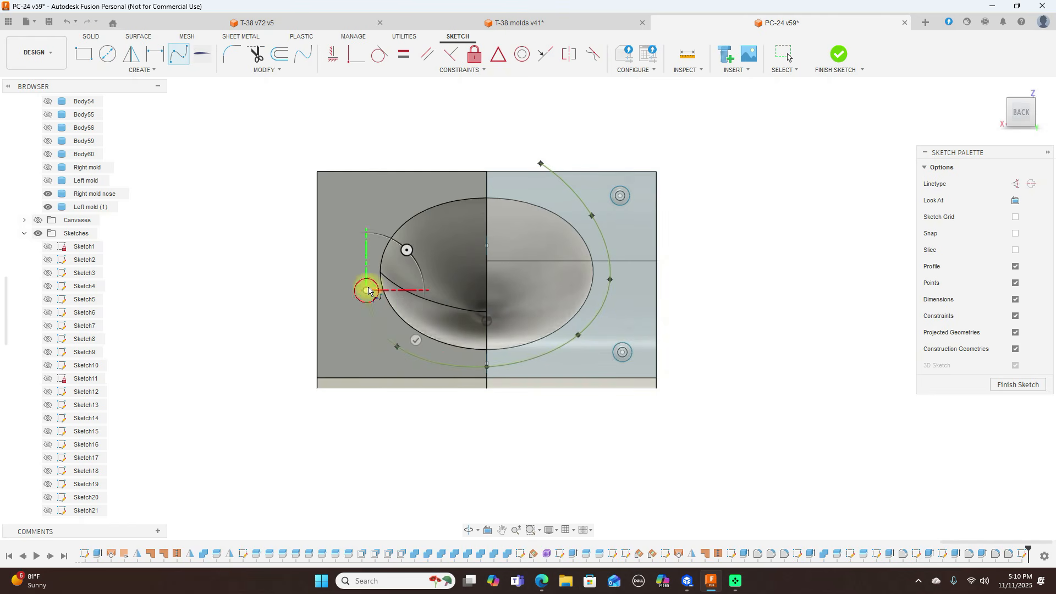
click(383, 223)
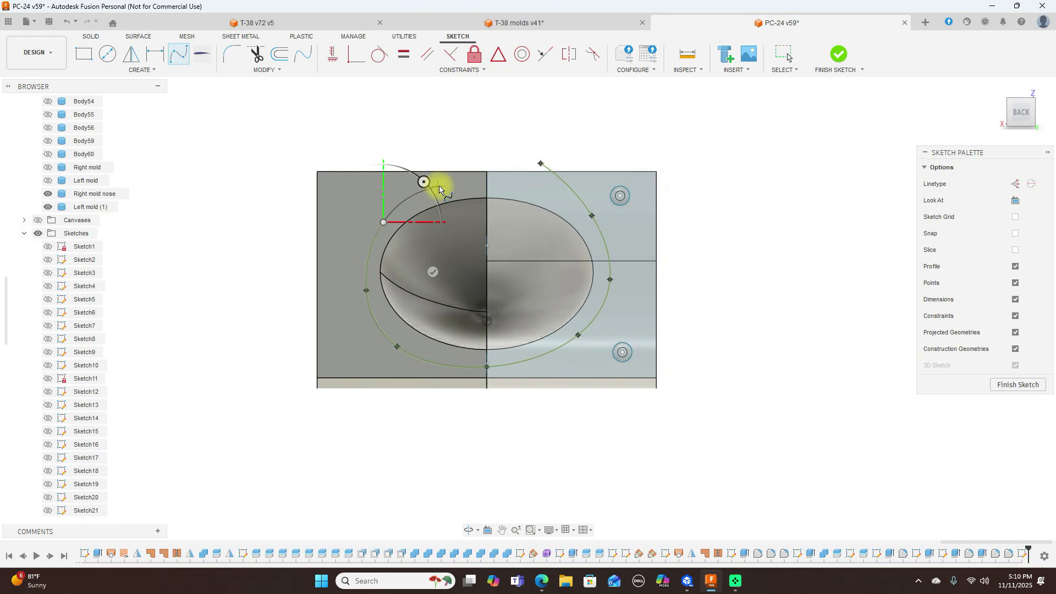
click(440, 185)
drag(490, 174, 540, 164)
right_click(585, 134)
click(686, 134)
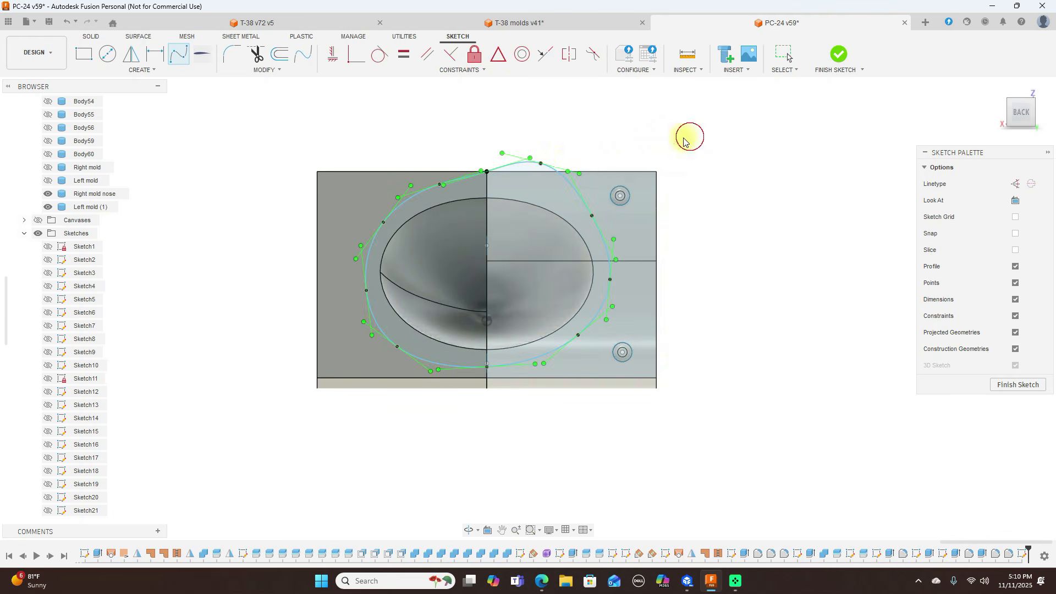
Step: Reposition the spline's fit points near the upper and lower pins to smooth its outline, and finish the sketch
click(538, 164)
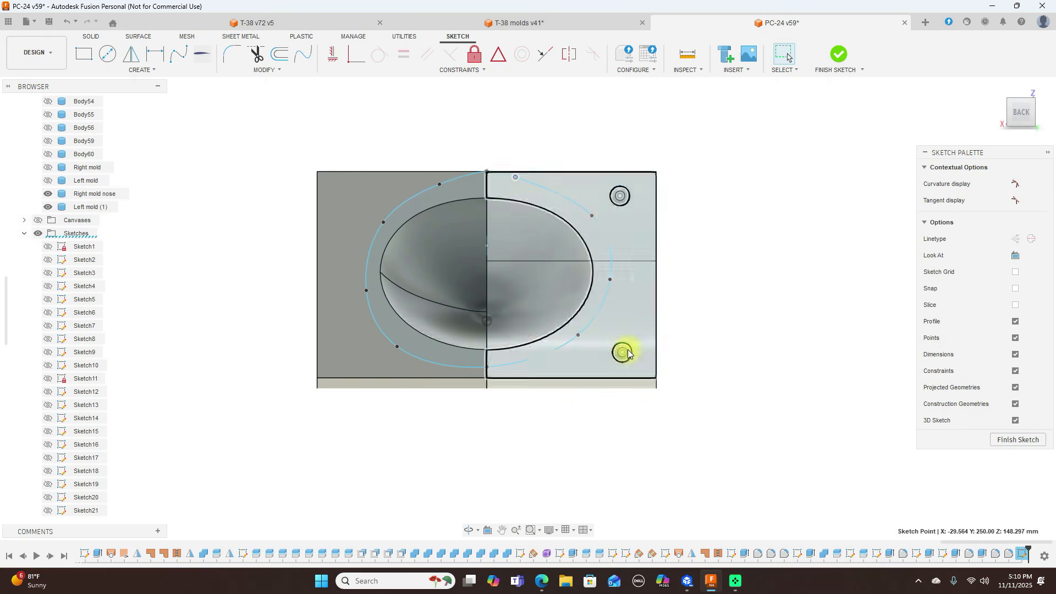
click(577, 337)
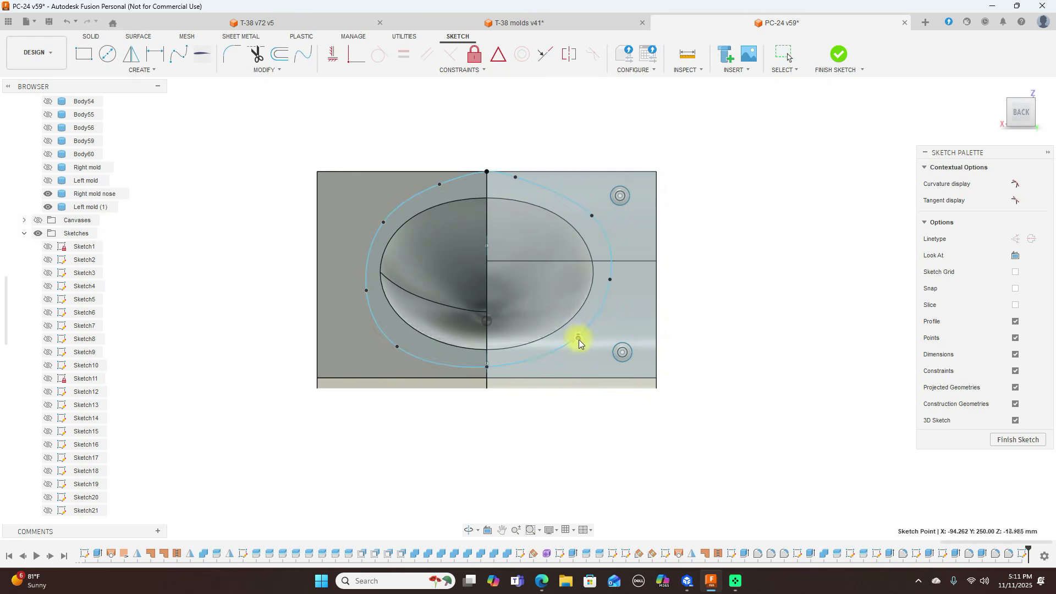
click(1040, 115)
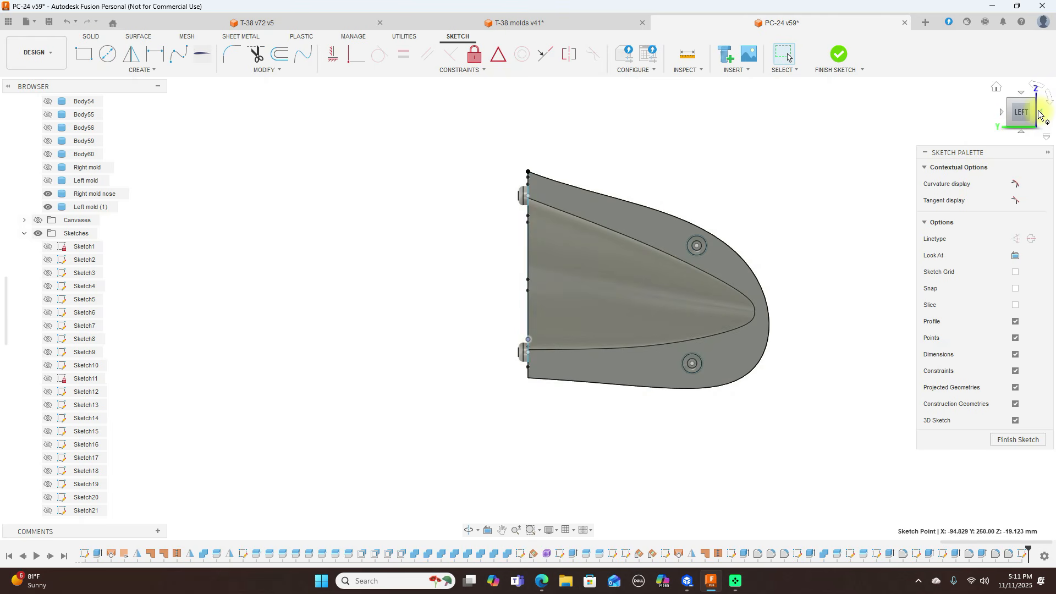
click(838, 54)
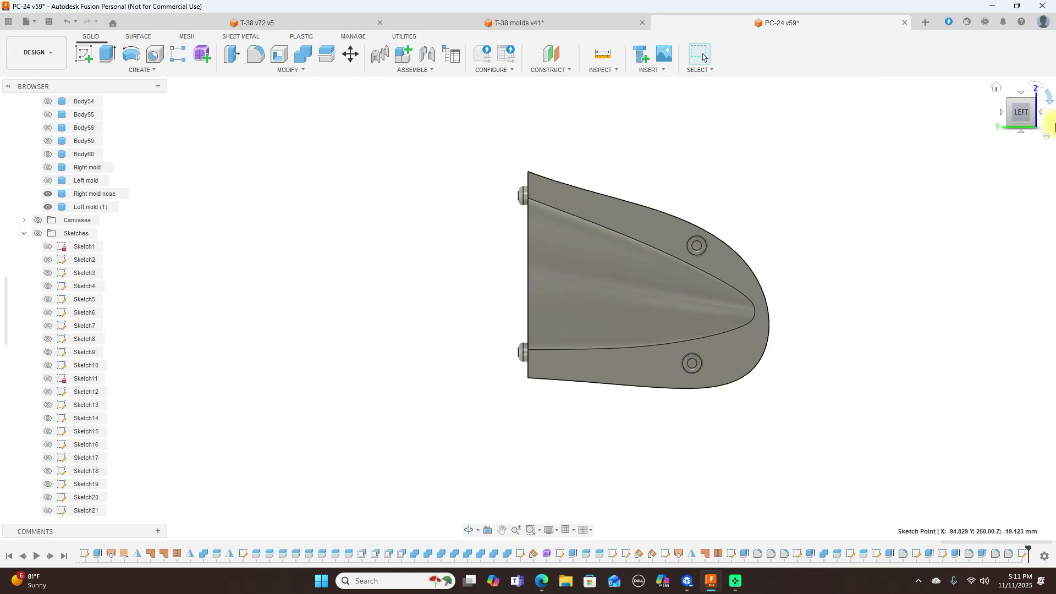
Step: Turn on visibility of the Sketches folder and Sketch45 so the spline around the cavity is displayed
drag(1014, 118, 1055, 127)
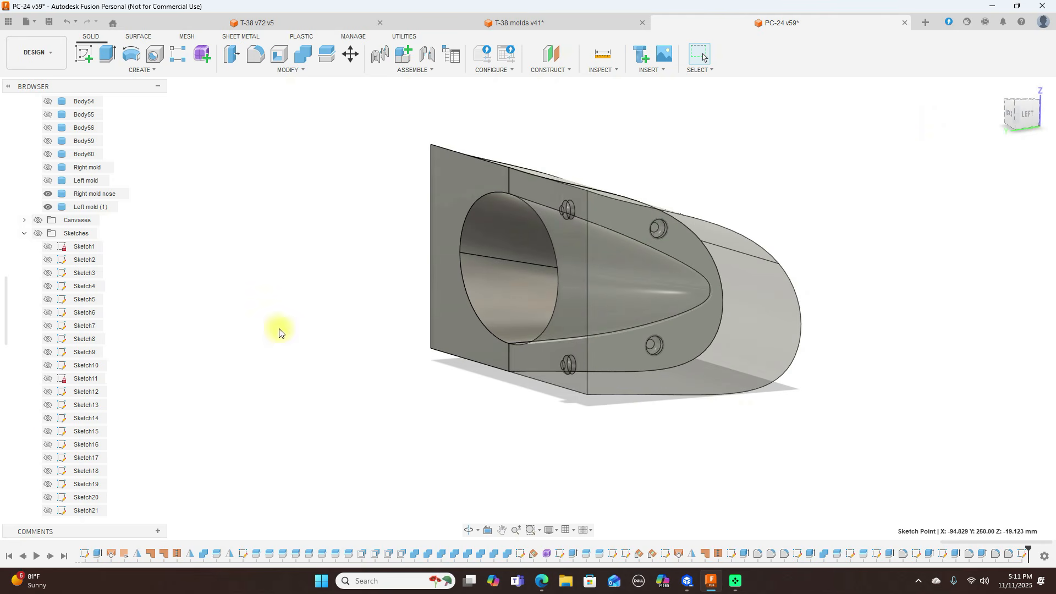
scroll(33, 466, down, 5)
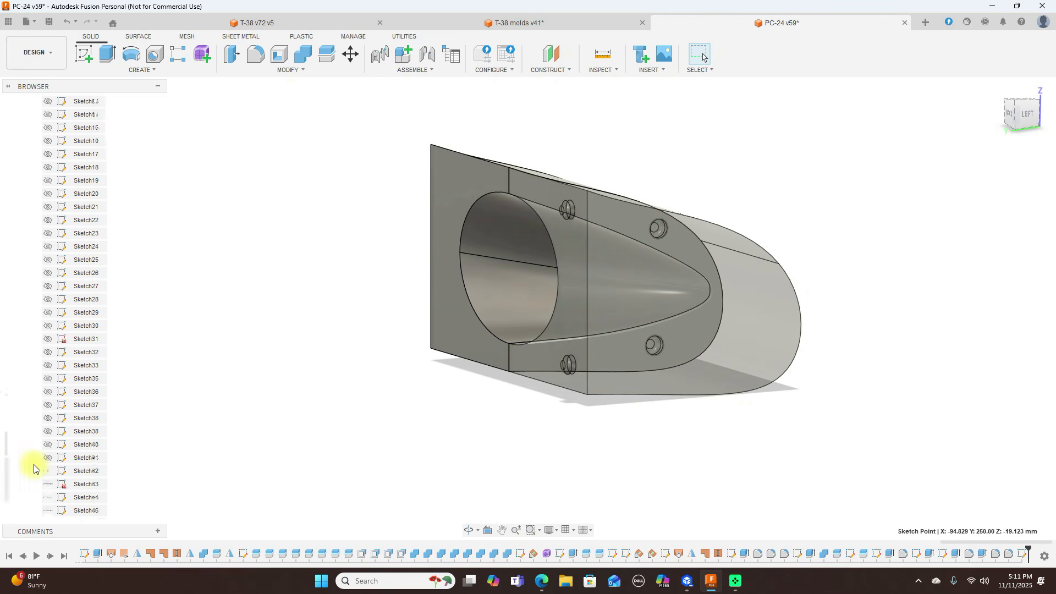
click(48, 497)
click(87, 497)
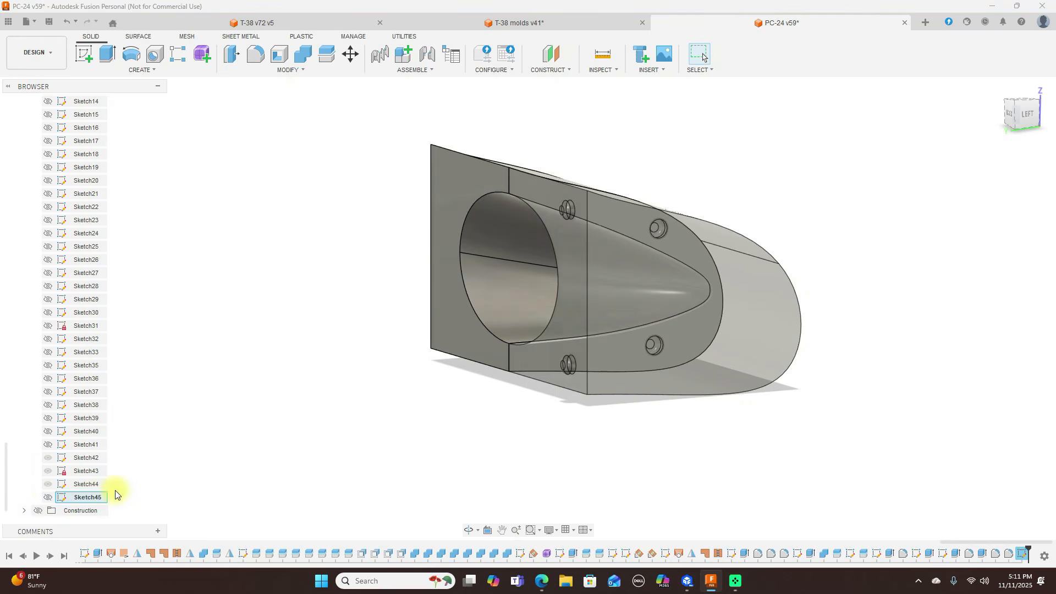
scroll(51, 450, up, 2)
scroll(37, 284, up, 4)
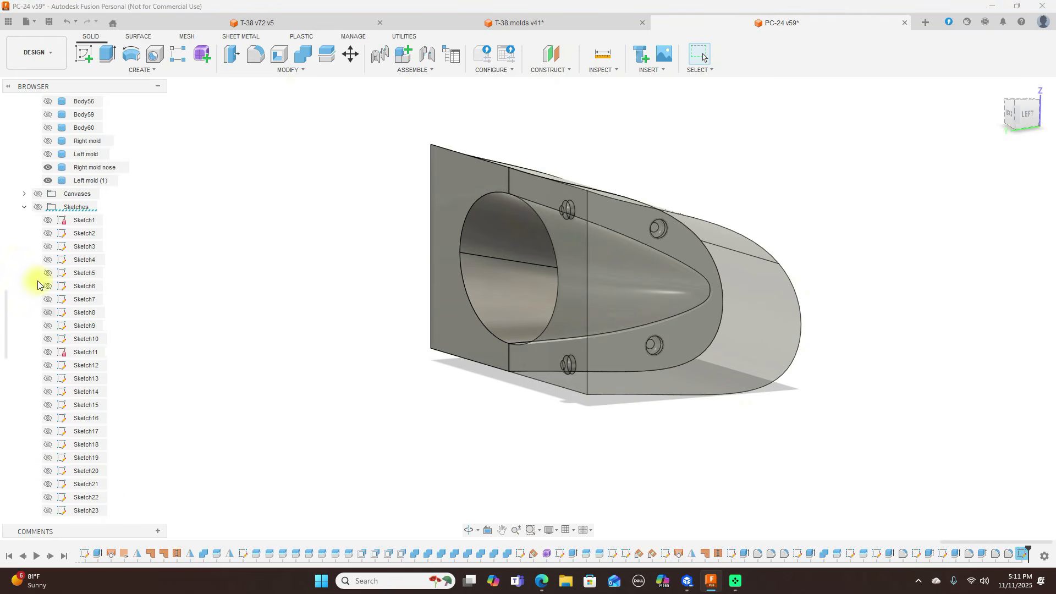
click(37, 206)
scroll(82, 344, down, 2)
scroll(82, 343, down, 6)
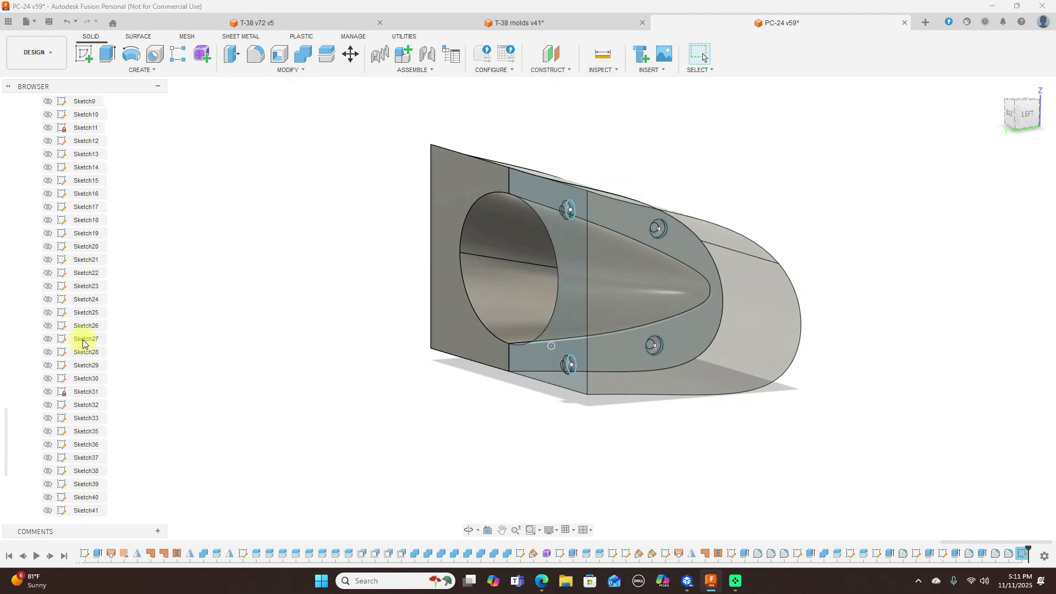
click(48, 497)
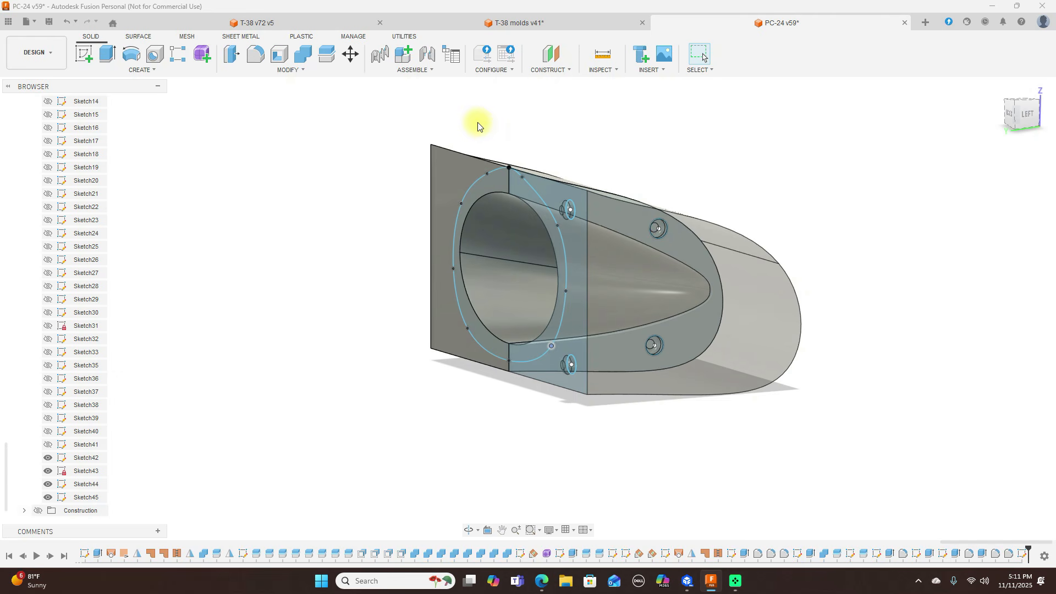
Step: Split the Right mold nose body using the closed spline of Sketch45 as the splitting tool
drag(1011, 115, 970, 134)
click(1015, 116)
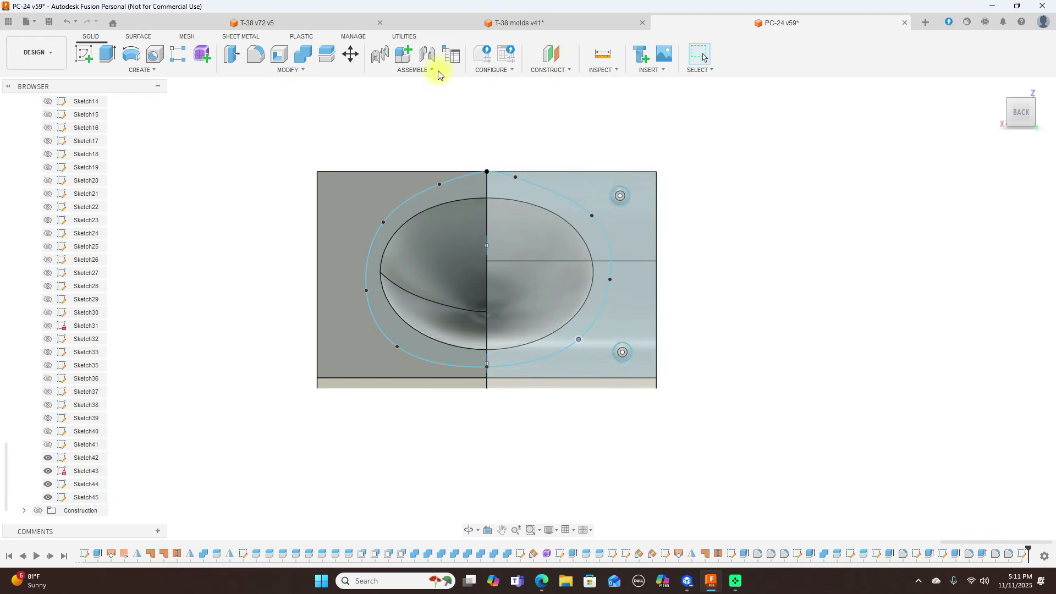
click(327, 55)
click(652, 177)
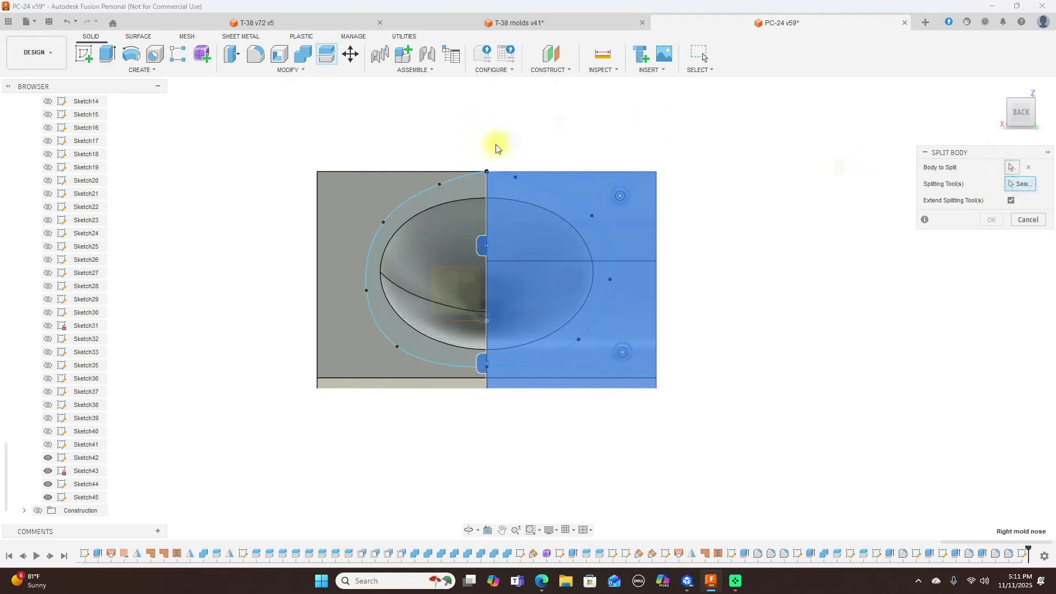
click(470, 174)
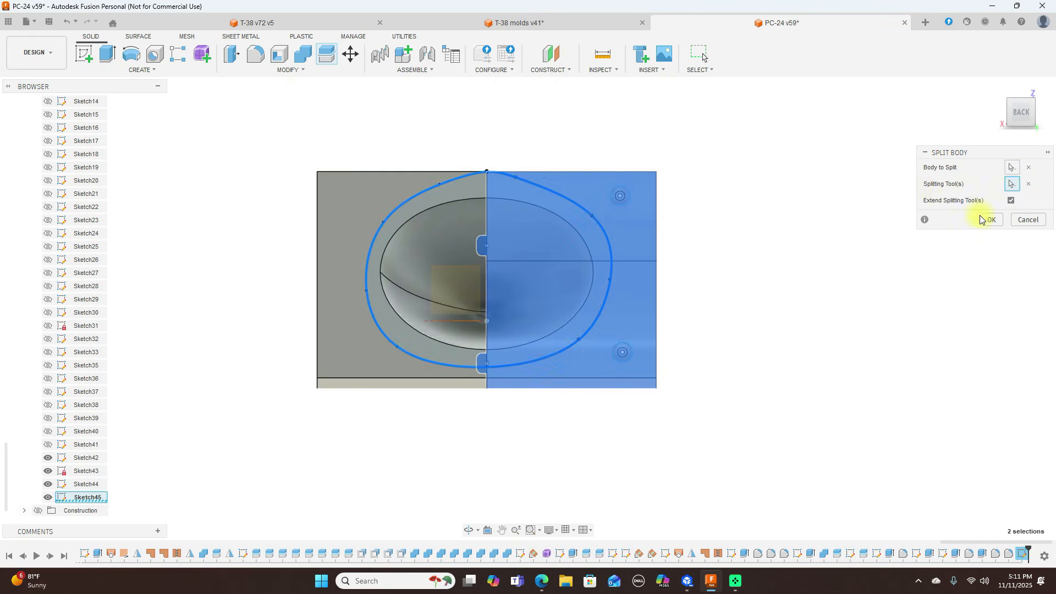
click(990, 219)
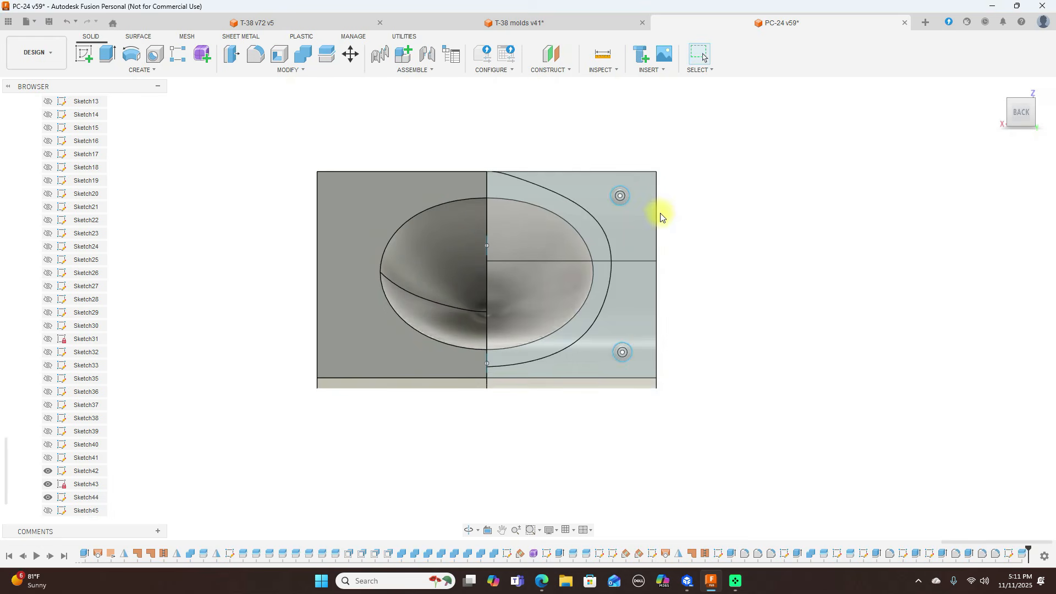
Step: Hide the split-off outer body Right mold nose (1), keeping Right mold nose and Left mold (1) displayed
scroll(95, 354, up, 10)
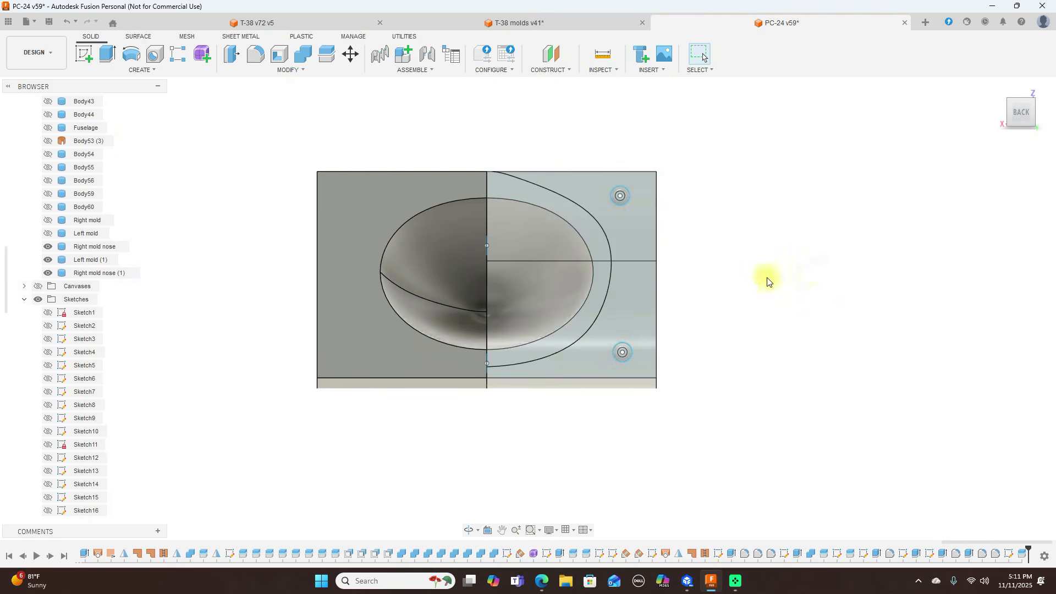
click(47, 260)
click(47, 259)
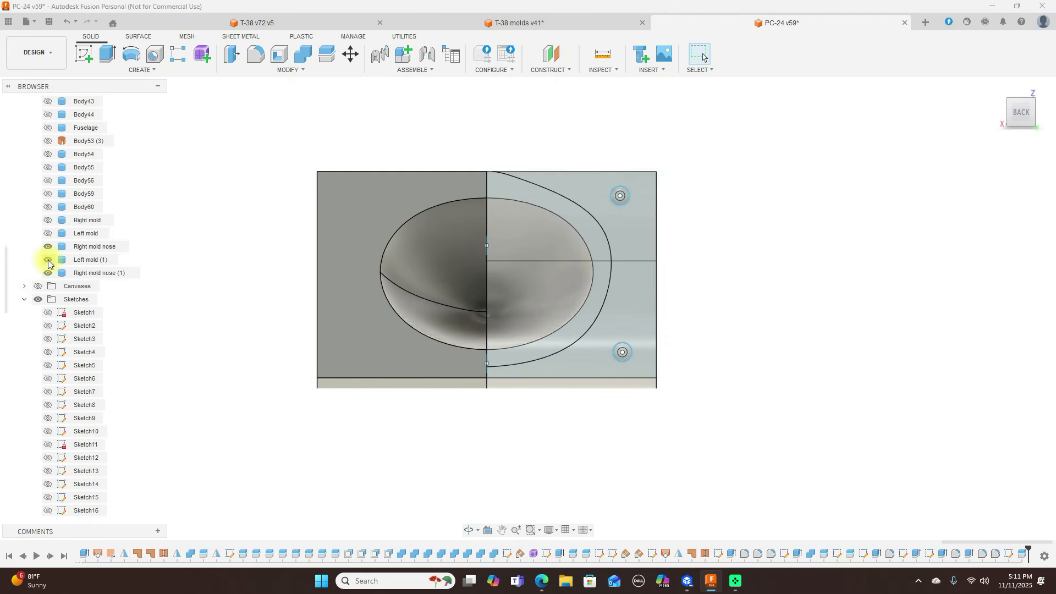
click(48, 272)
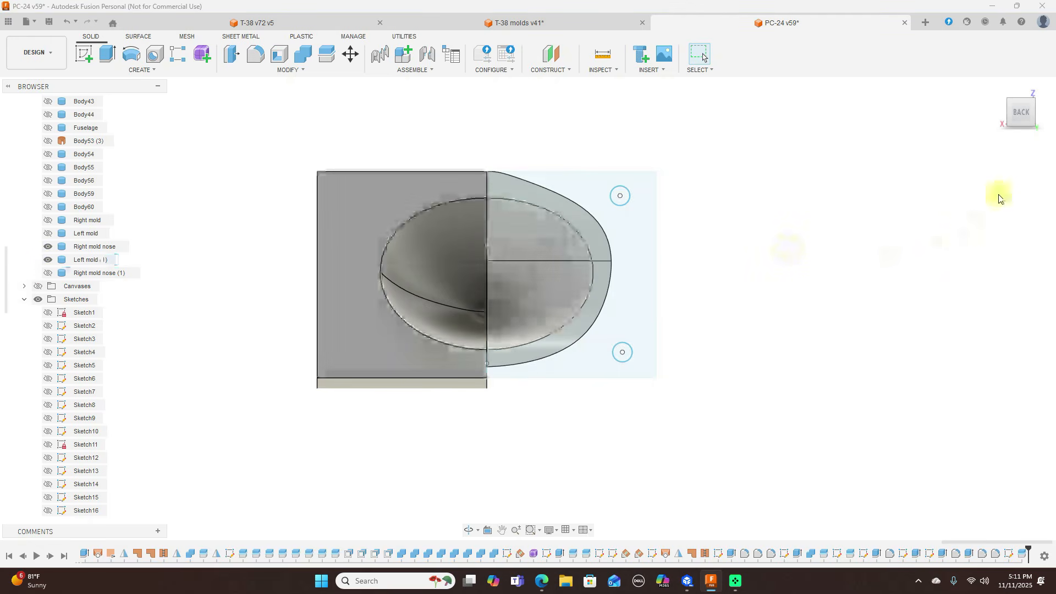
Step: Start a new sketch on the horizontal plane, viewing the molds from the top
drag(1026, 113, 843, 193)
click(1026, 116)
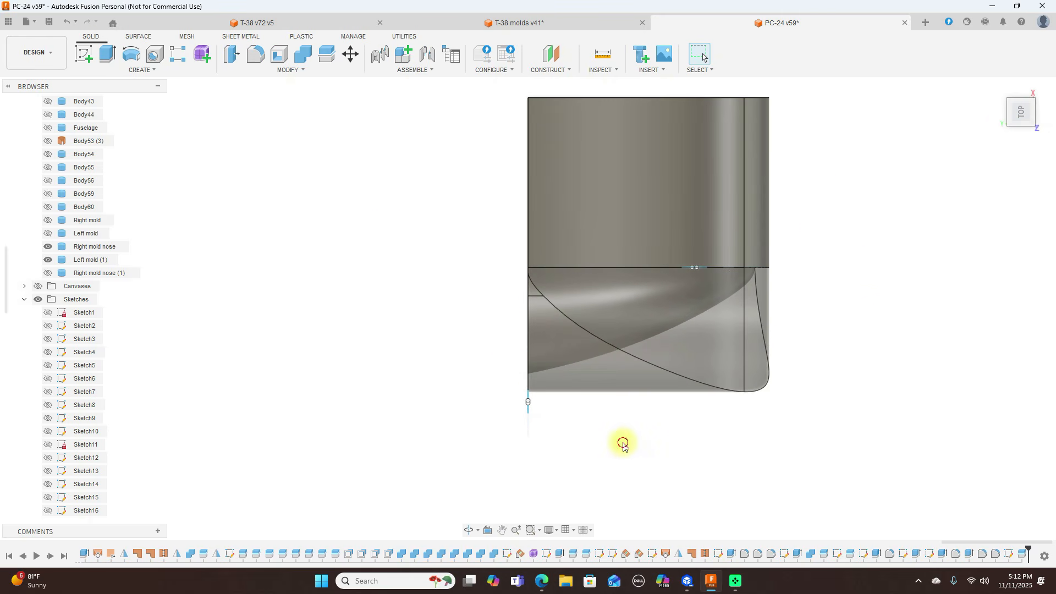
click(88, 53)
click(377, 271)
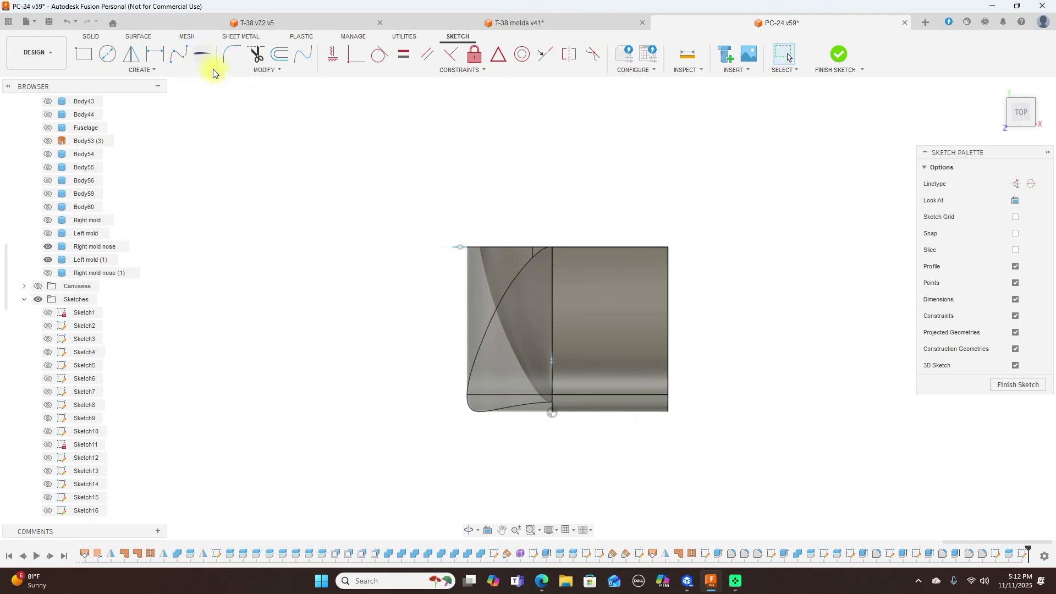
Step: Sketch an open three-point spline following the cavity's outer side, from just beyond the nose tip edge to past the mold's opposite edge
click(179, 53)
click(462, 238)
click(485, 319)
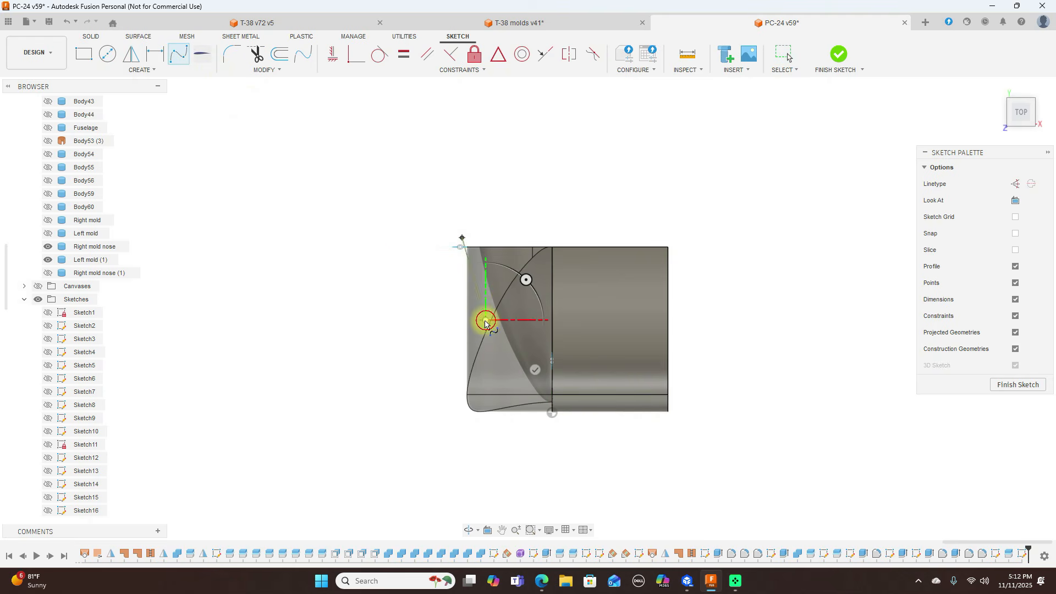
click(553, 432)
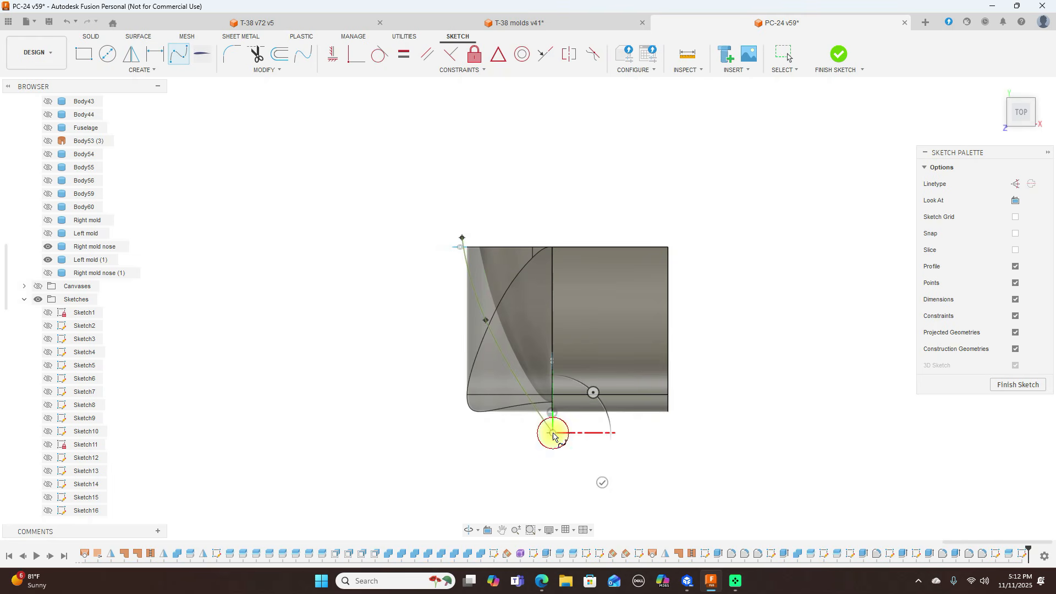
right_click(550, 427)
click(596, 429)
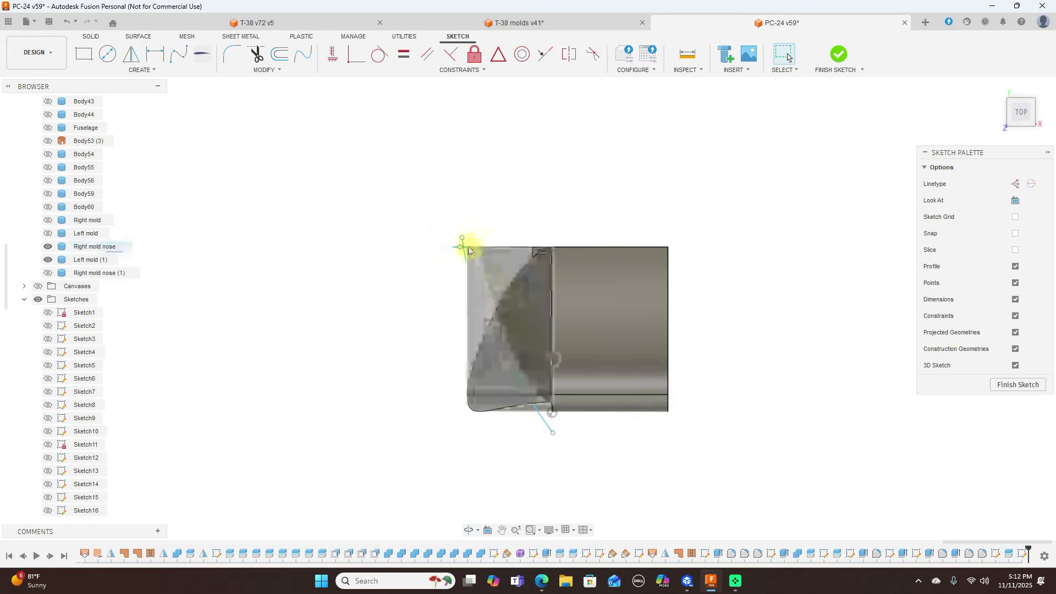
Step: Move the spline's upper end to about X -118.6, Y 269.2 and its middle point to about X -92.9, Y 142.9, and finish the sketch
drag(462, 238, 473, 234)
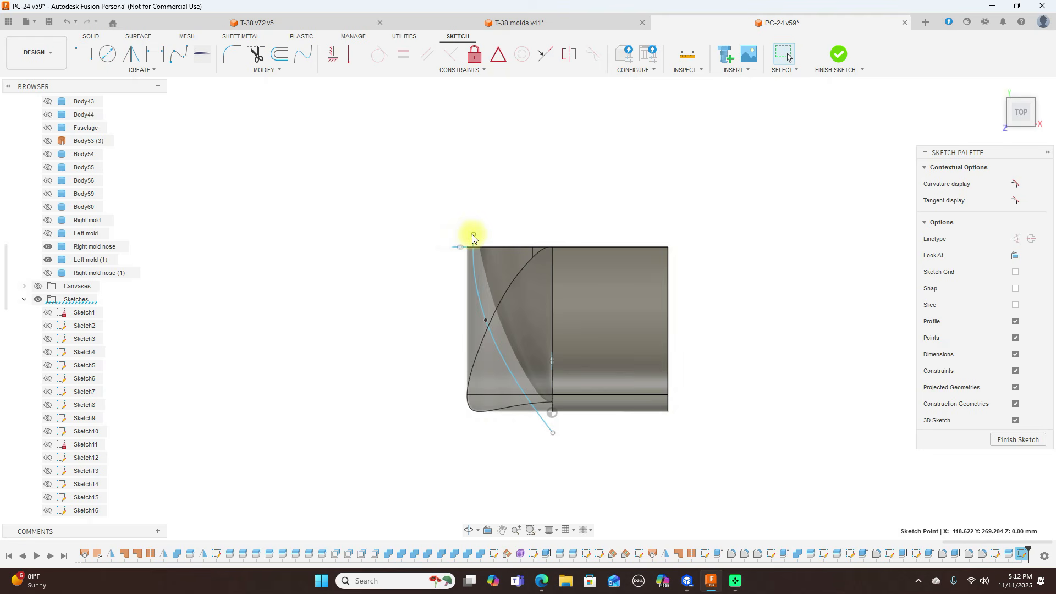
drag(485, 320, 491, 322)
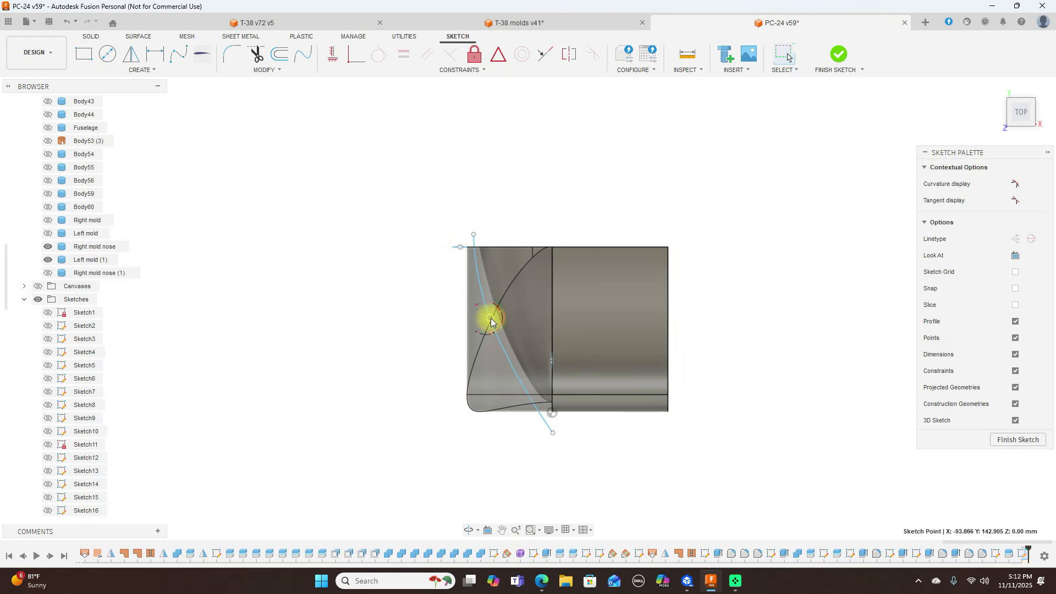
click(845, 57)
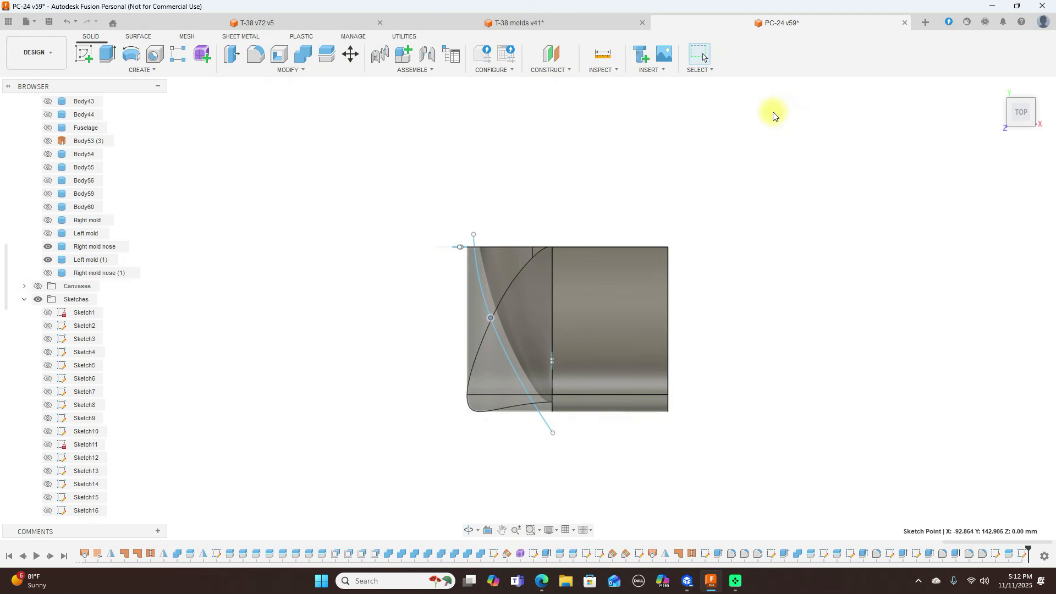
Step: Split the Right mold nose body using the new open spline as the splitting tool, with the tool extended
click(328, 55)
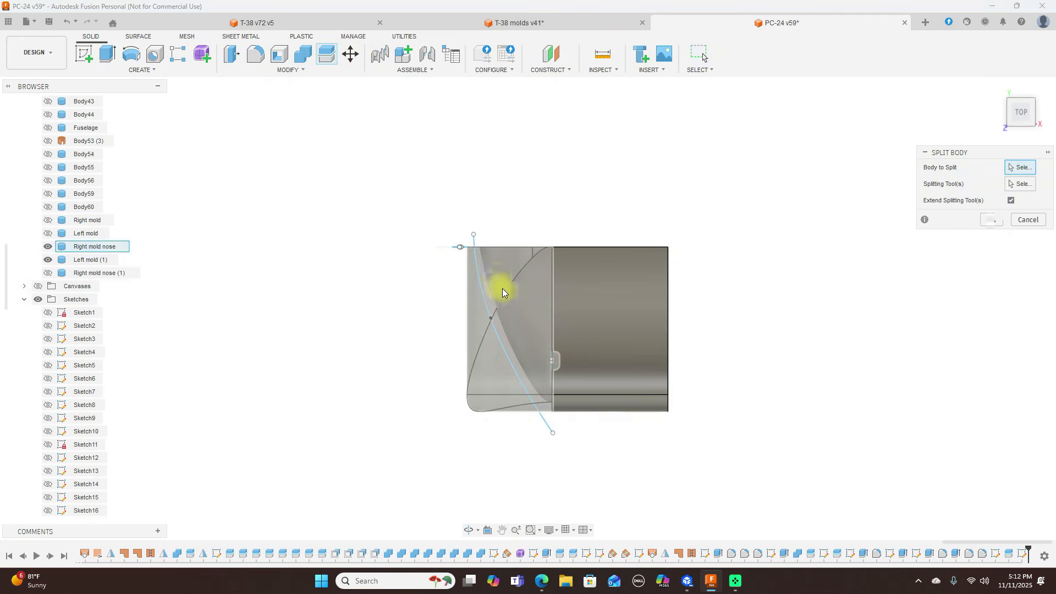
click(493, 282)
click(1019, 182)
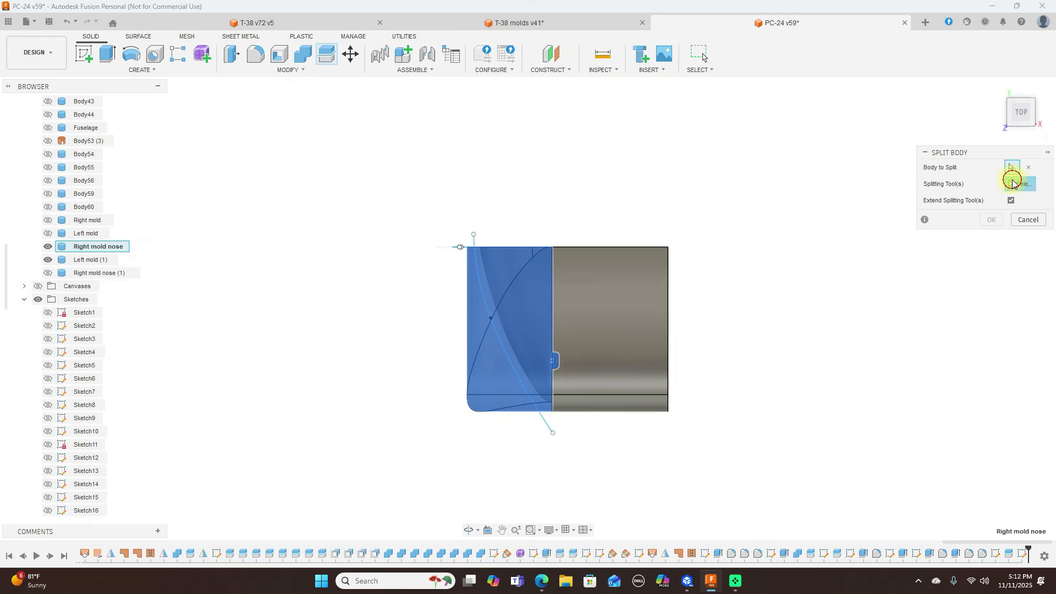
click(475, 240)
click(992, 219)
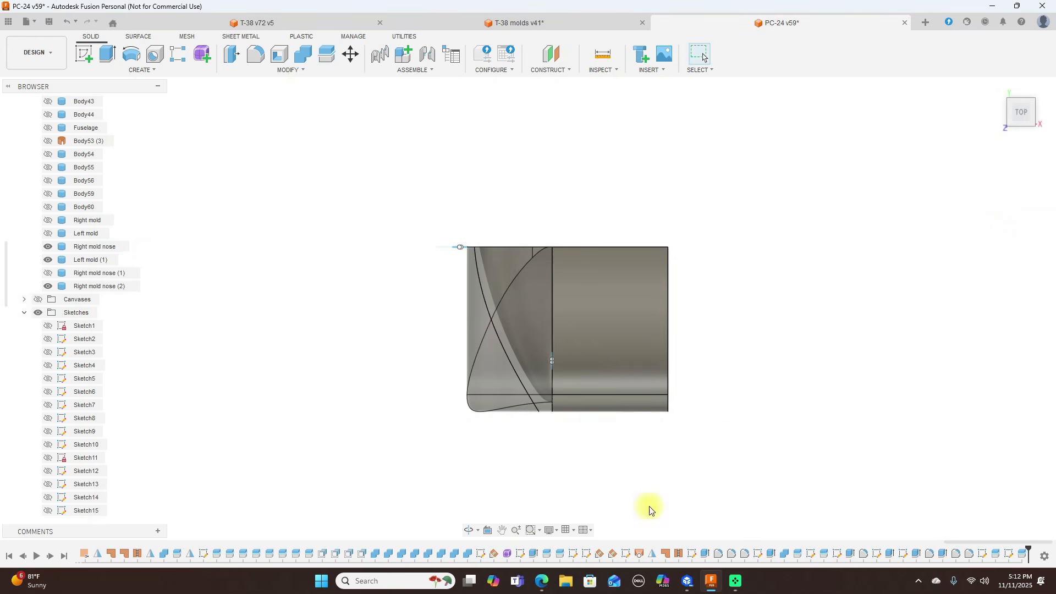
Step: Hide the Right mold nose (2) and Left mold (1) bodies so only the trimmed Right mold nose is displayed
click(48, 286)
click(553, 293)
click(117, 252)
click(47, 260)
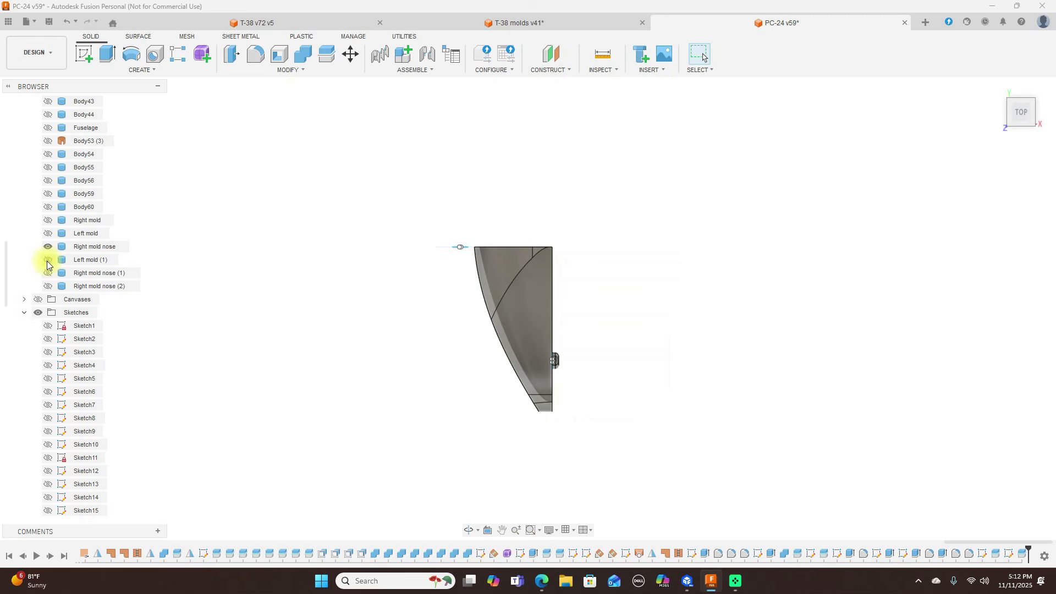
mouse_move(1029, 122)
mouse_down()
mouse_move(966, 71)
mouse_move(849, 51)
mouse_move(703, 57)
mouse_move(761, 52)
mouse_move(721, 52)
mouse_move(897, 157)
mouse_up()
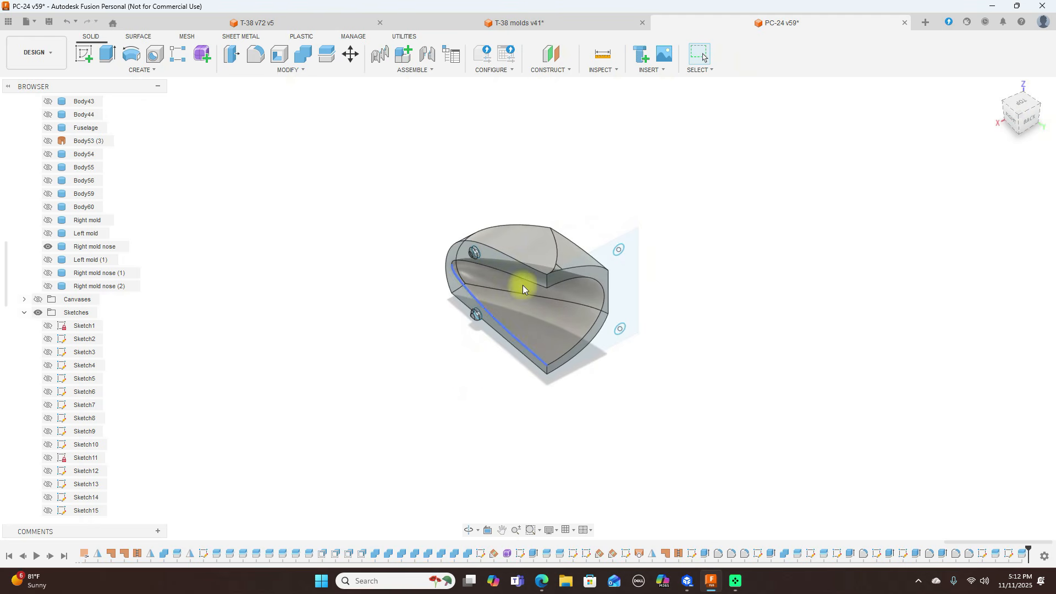
Step: Set the opacity of the Right mold nose body to 100%
right_click(105, 247)
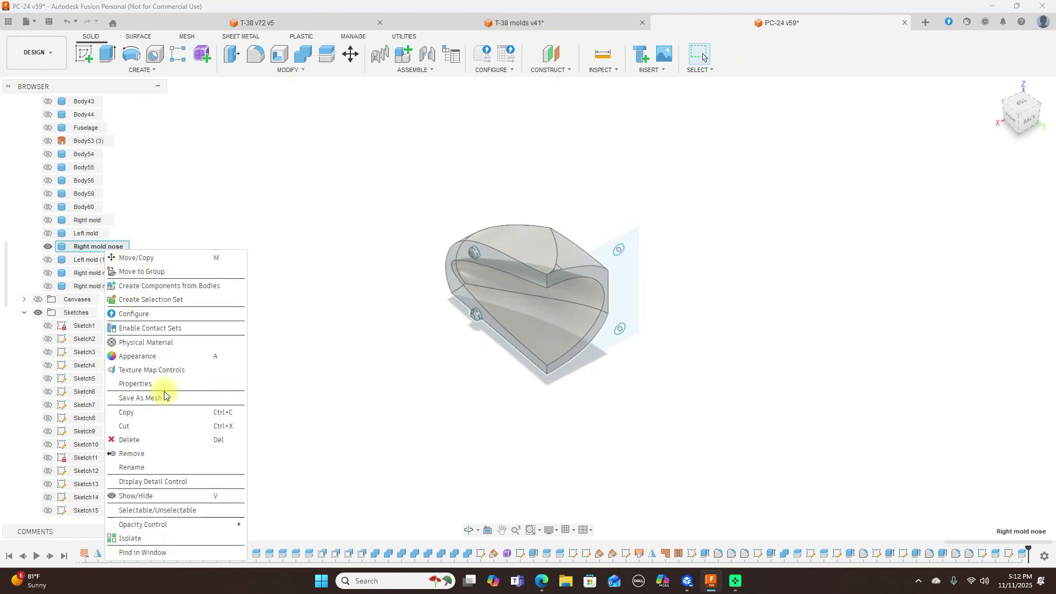
mouse_move(198, 524)
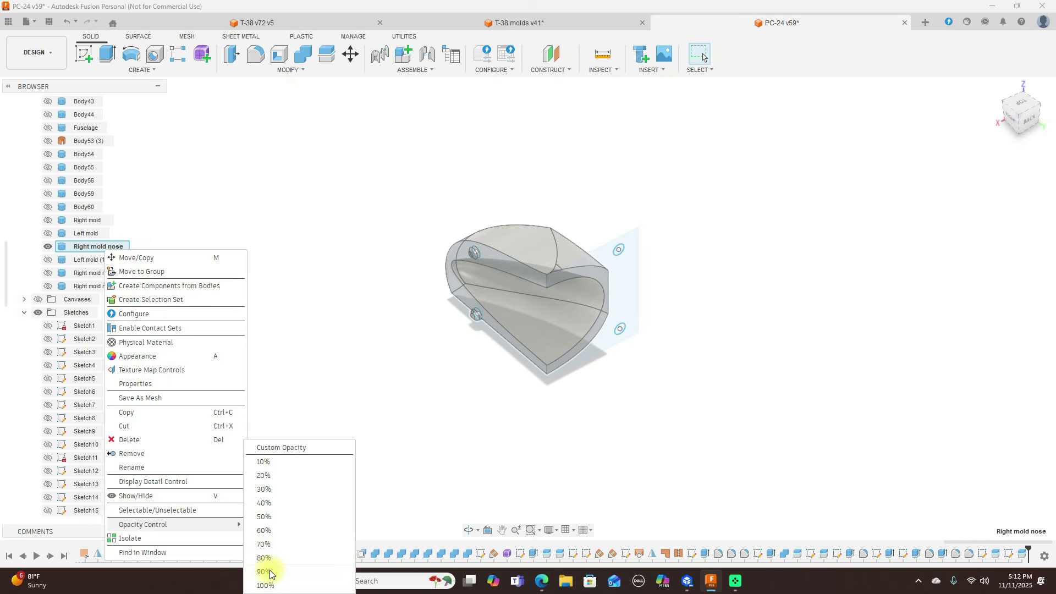
click(281, 587)
click(777, 427)
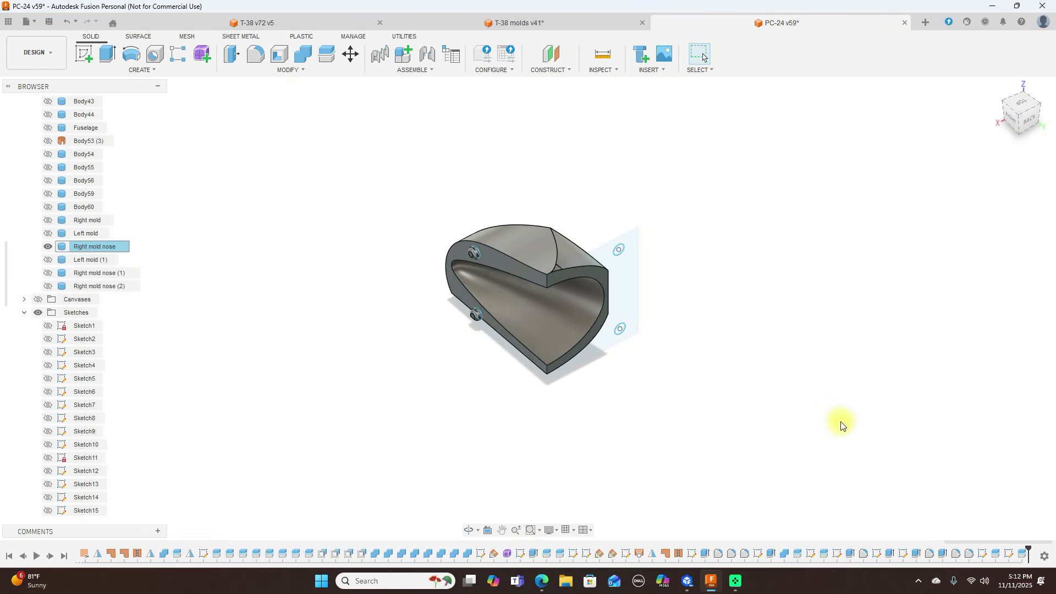
Step: Show the split-off bodies Right mold nose (2) and Right mold nose (1) together with the Right mold nose
drag(1019, 127, 260, 109)
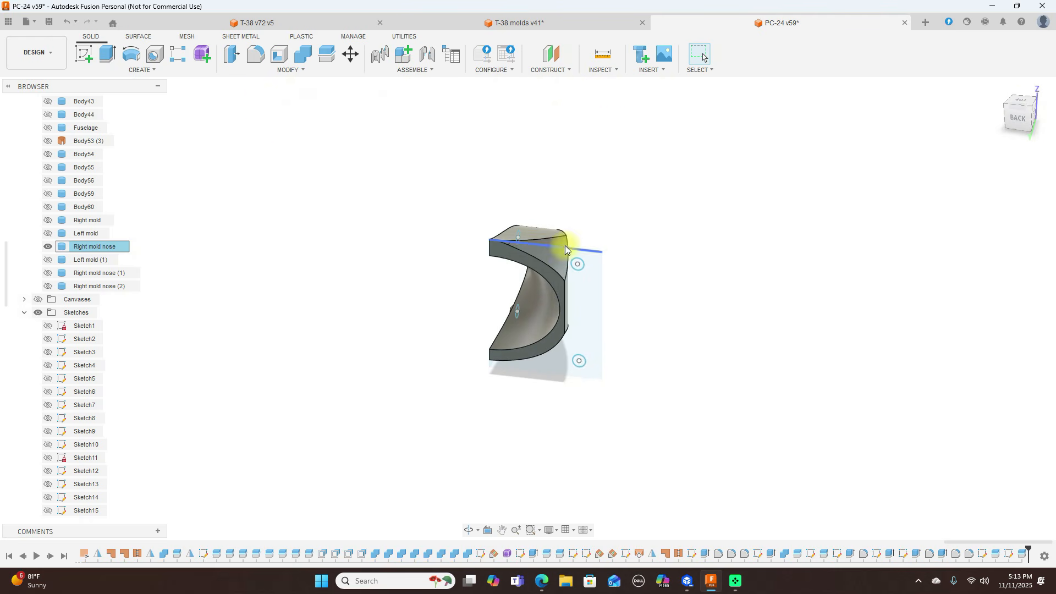
click(1026, 127)
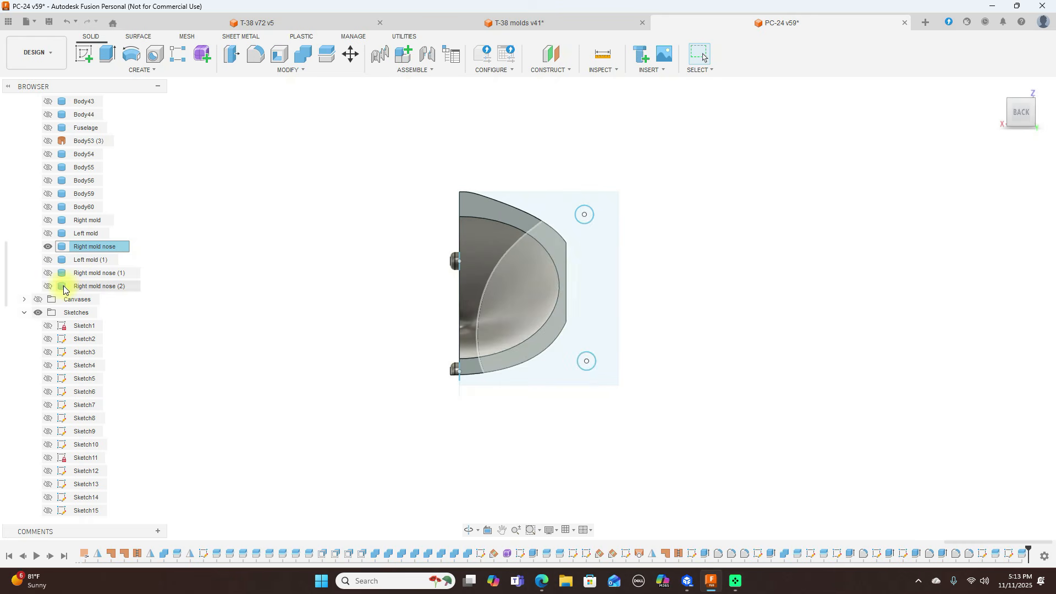
click(47, 285)
click(47, 286)
click(47, 286)
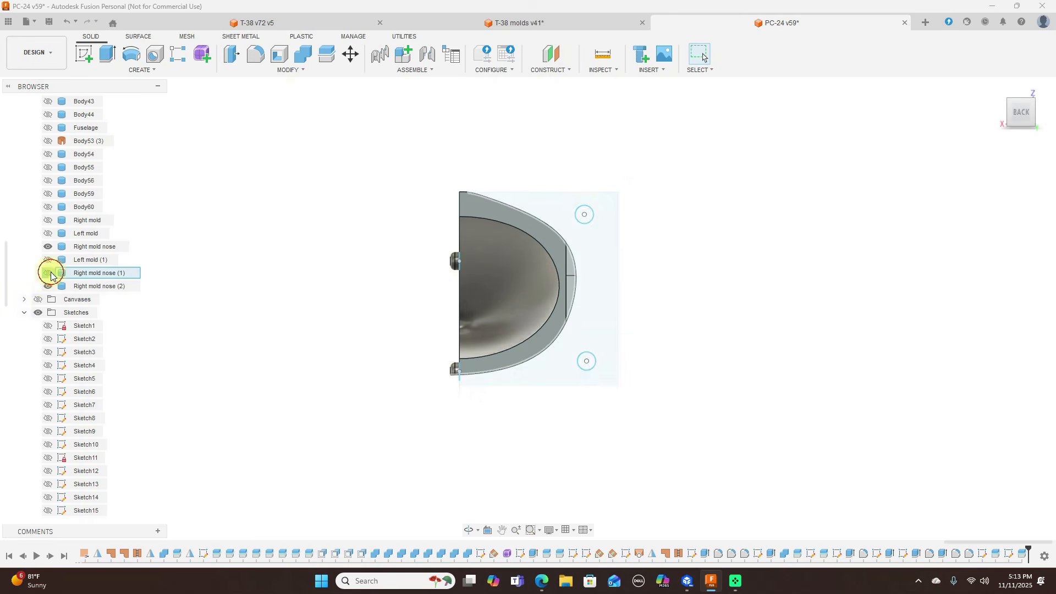
click(48, 272)
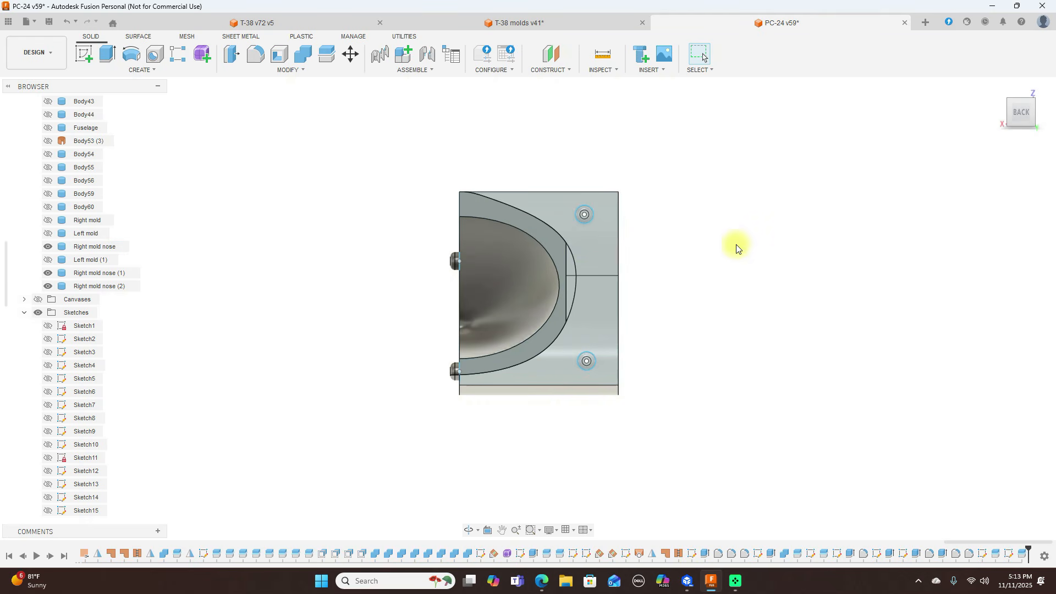
Step: Hide the Sketches folder and inspect the assembled right nose mold pieces from the right side
click(37, 312)
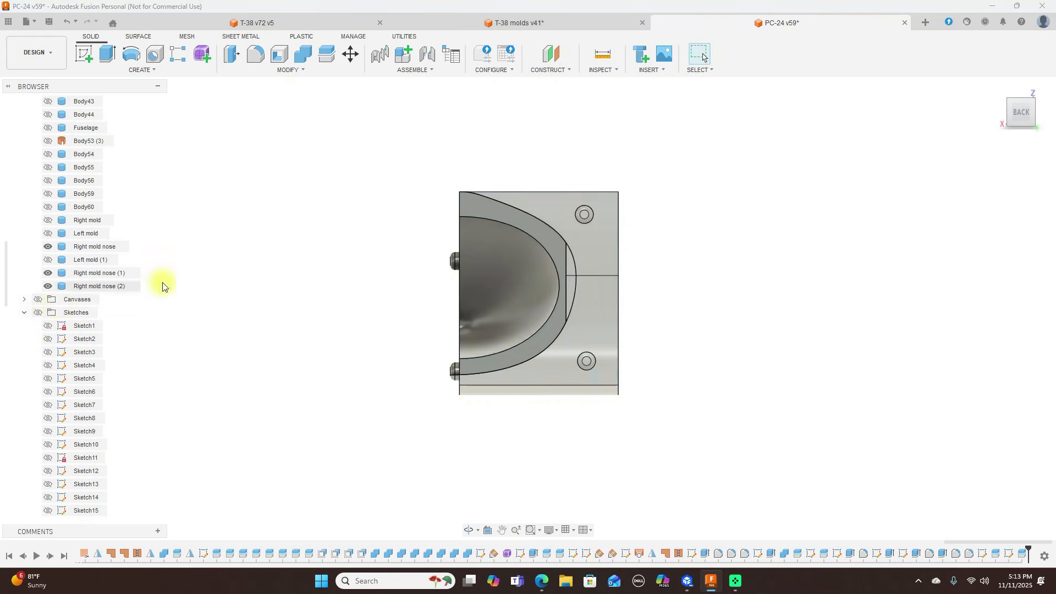
mouse_move(1040, 110)
mouse_down()
mouse_move(902, 137)
mouse_move(954, 160)
mouse_move(898, 170)
mouse_move(1028, 170)
mouse_move(1037, 165)
mouse_move(14, 159)
mouse_move(19, 130)
mouse_move(123, 118)
mouse_move(823, 191)
mouse_up()
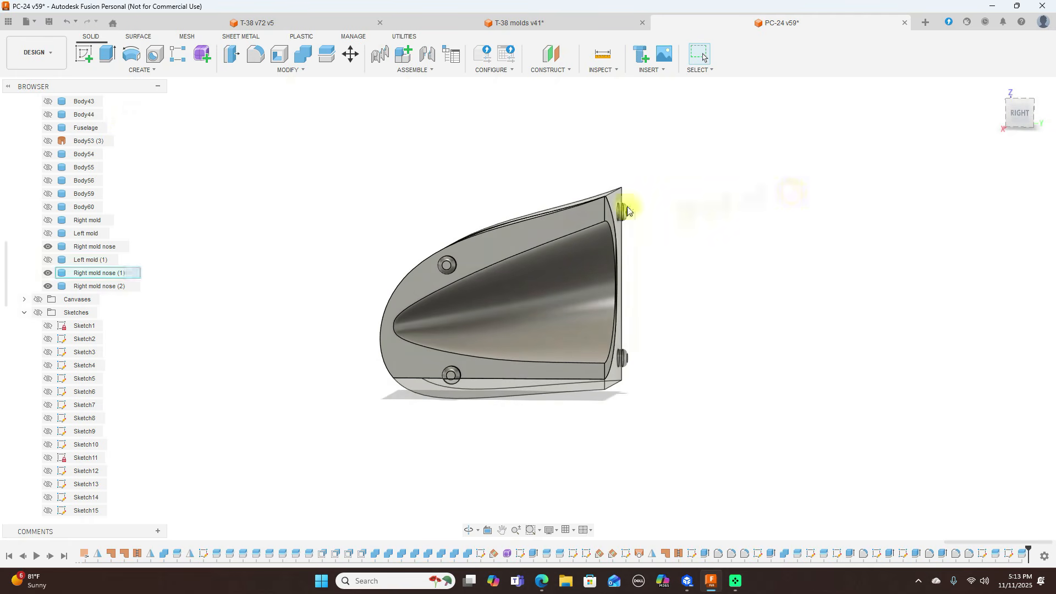
mouse_move(1026, 115)
mouse_down()
mouse_move(888, 146)
mouse_move(731, 146)
mouse_move(952, 140)
mouse_up()
click(1016, 115)
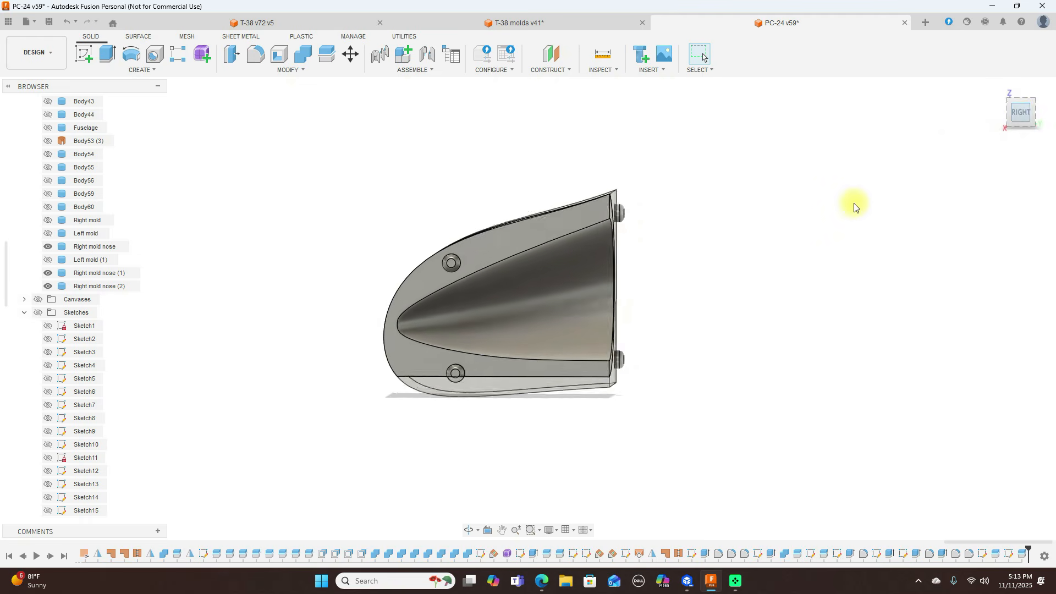